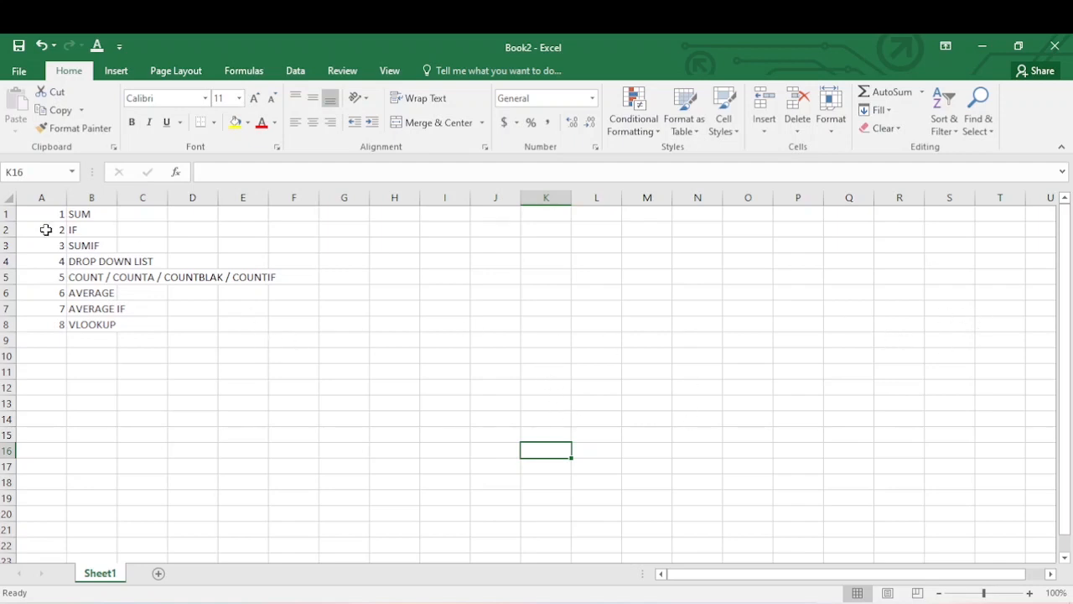
# Step: Clear the numbered list of function names from columns A to F, rows 1 to 8
pyautogui.moveTo(46, 230); pyautogui.dragTo(277, 326)
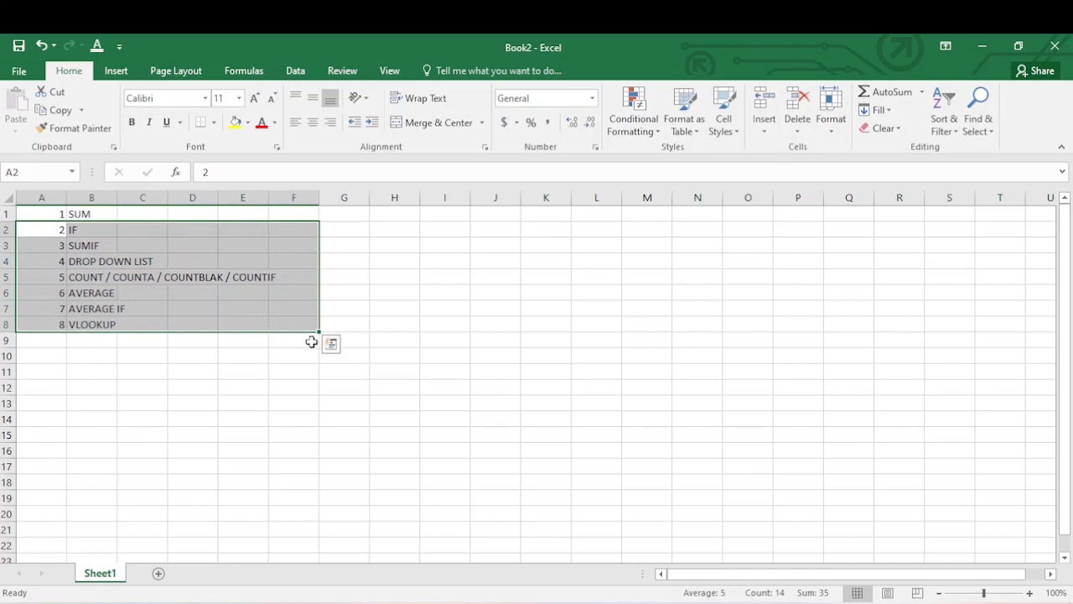
pyautogui.press('Delete')
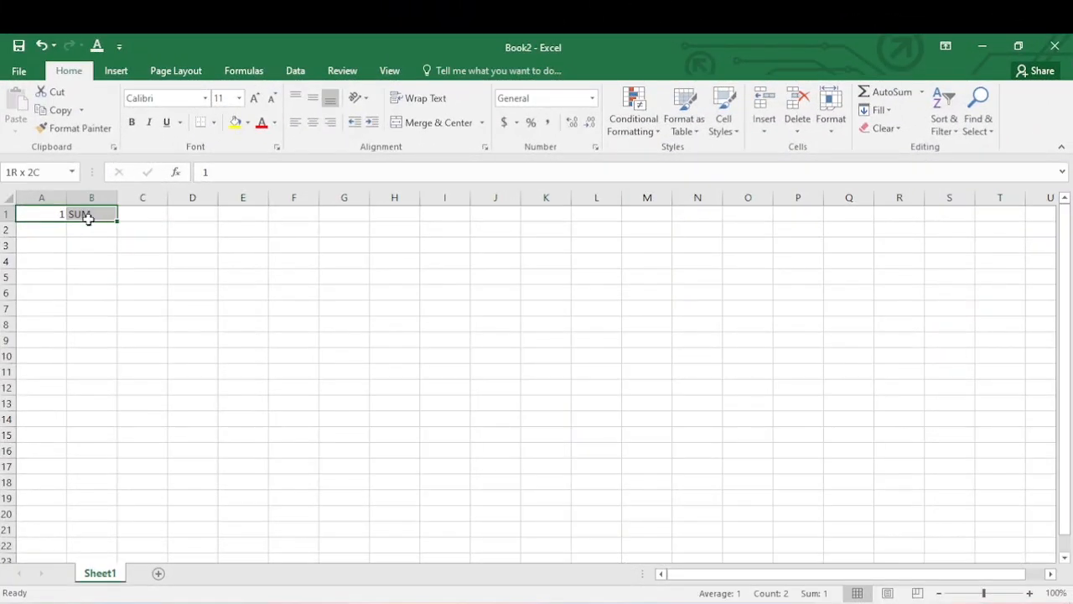
pyautogui.moveTo(86, 215); pyautogui.dragTo(156, 280)
pyautogui.press('Delete')
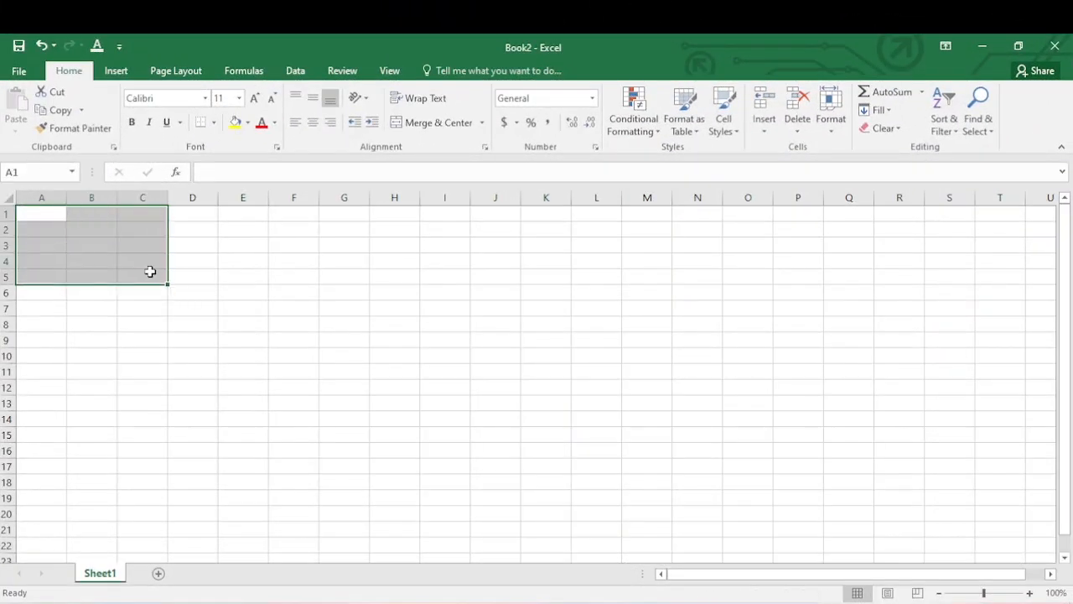
pyautogui.click(170, 354)
# Step: Enter 50 in cell A2 and 30 in cell B2
pyautogui.click(52, 224)
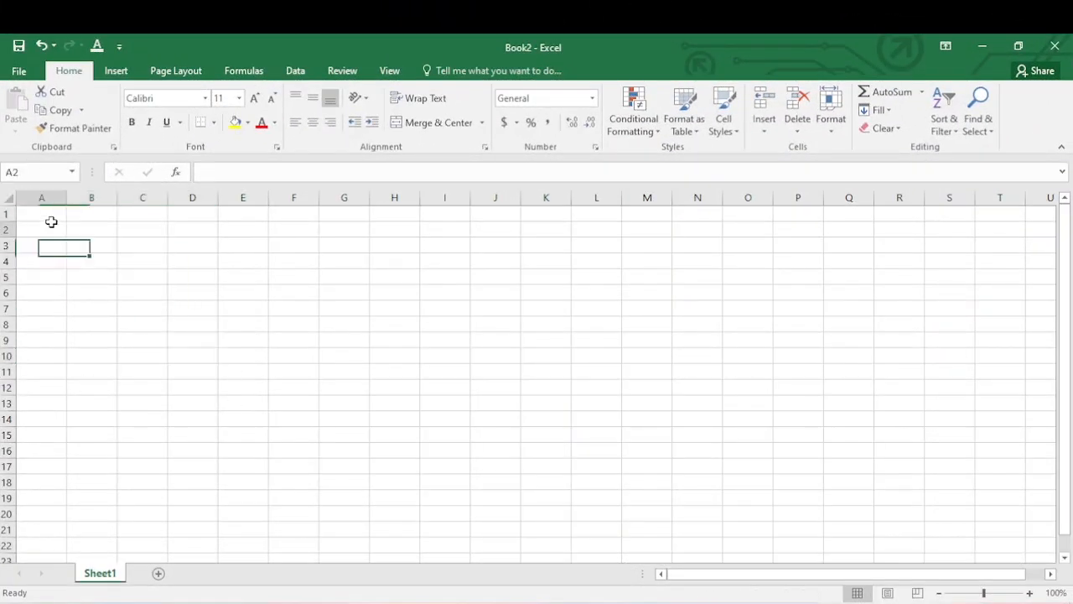
pyautogui.write('50')
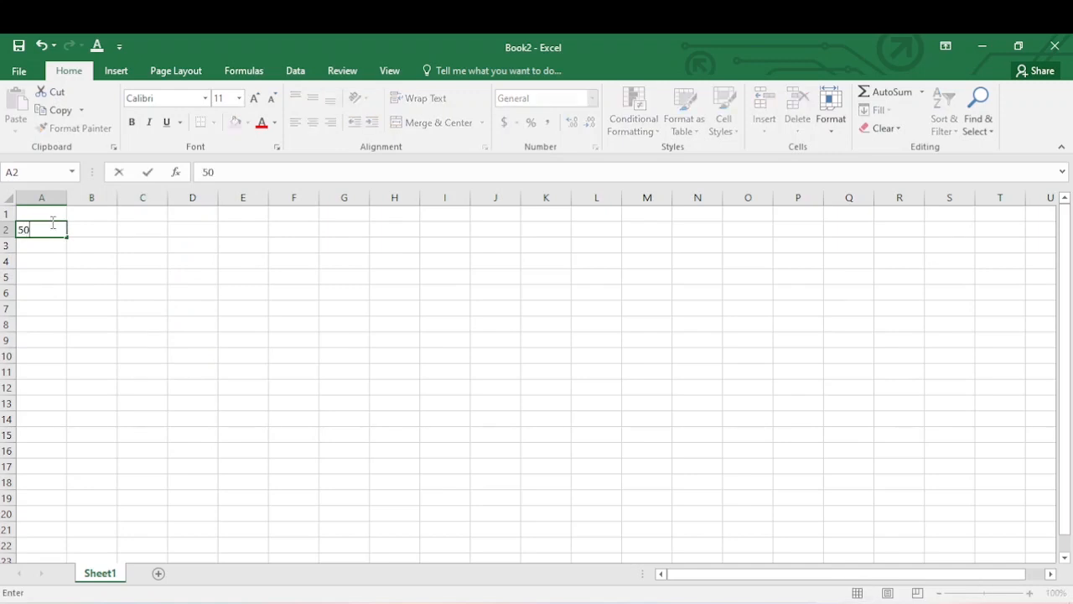
pyautogui.press('Tab')
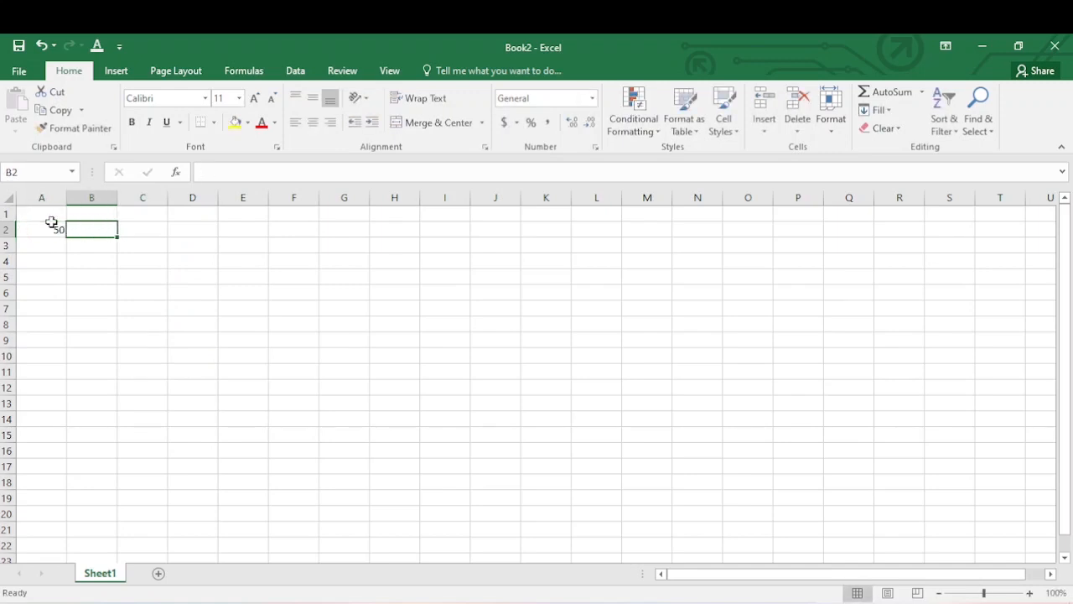
pyautogui.write('50')
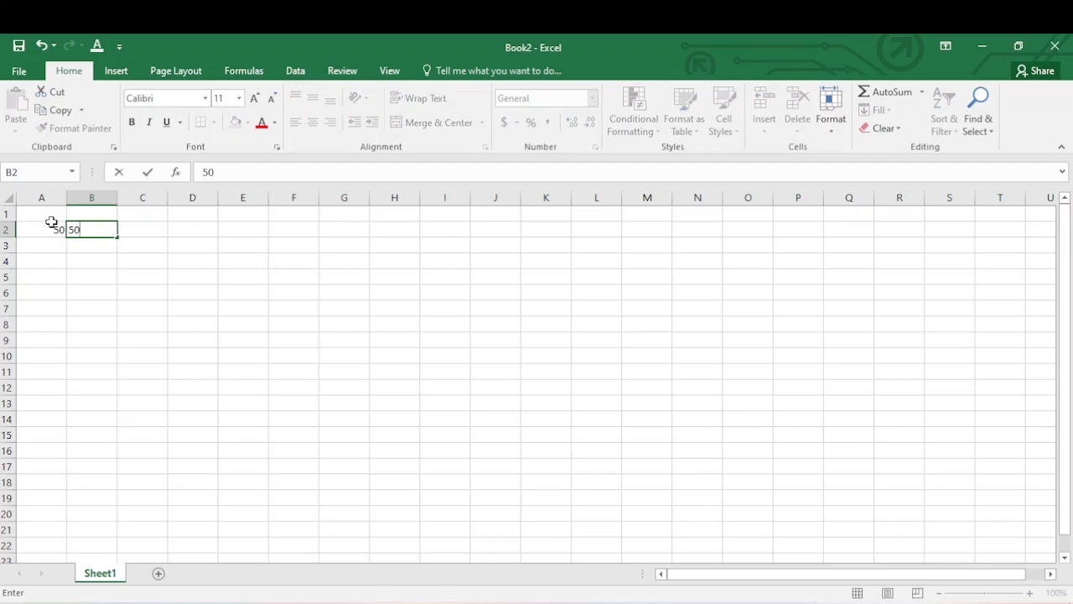
pyautogui.press('Tab')
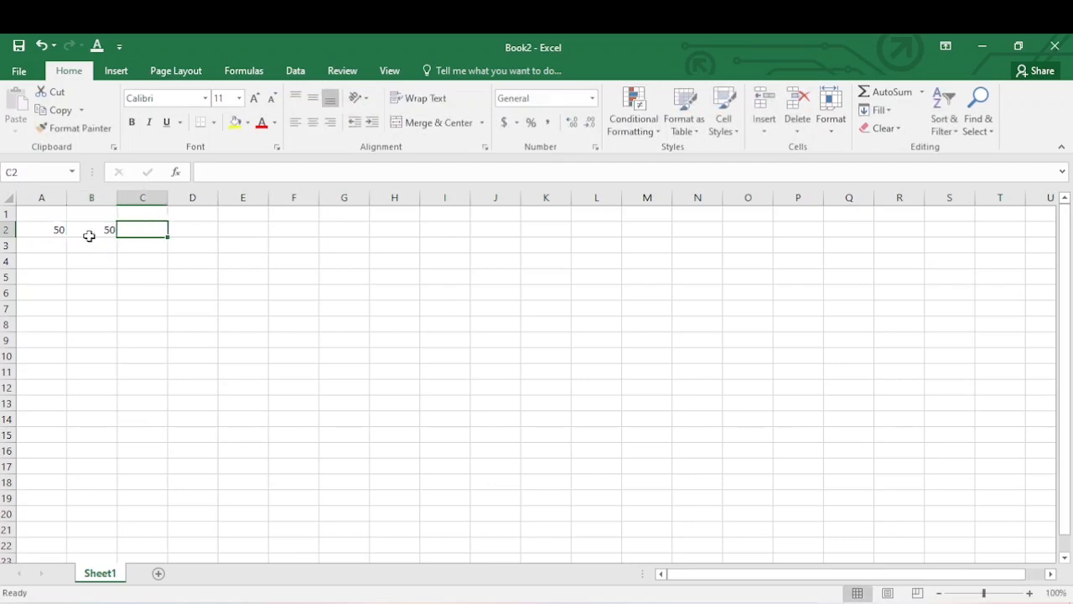
pyautogui.click(89, 231)
pyautogui.write('30')
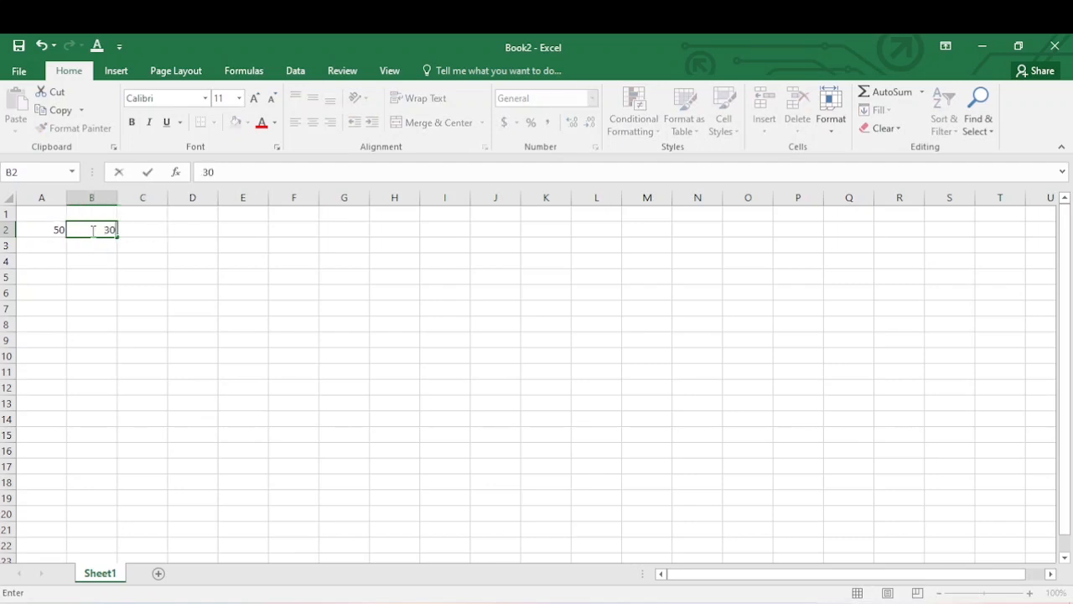
# Step: Add A2 and B2 in cell C2 with the formula =SUM(A2:B2)
pyautogui.click(140, 232)
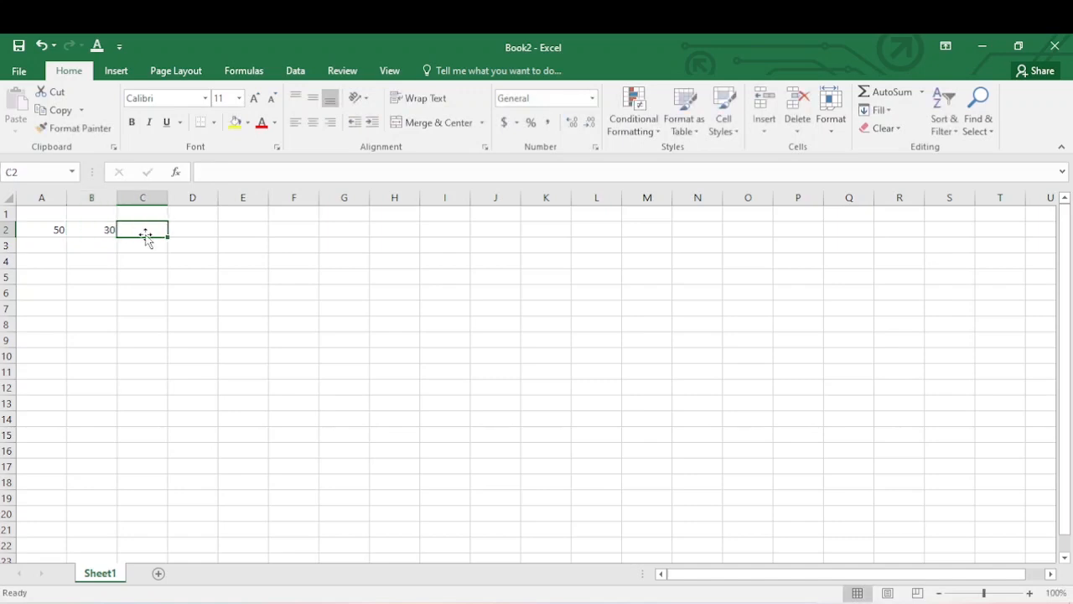
pyautogui.write('=SU')
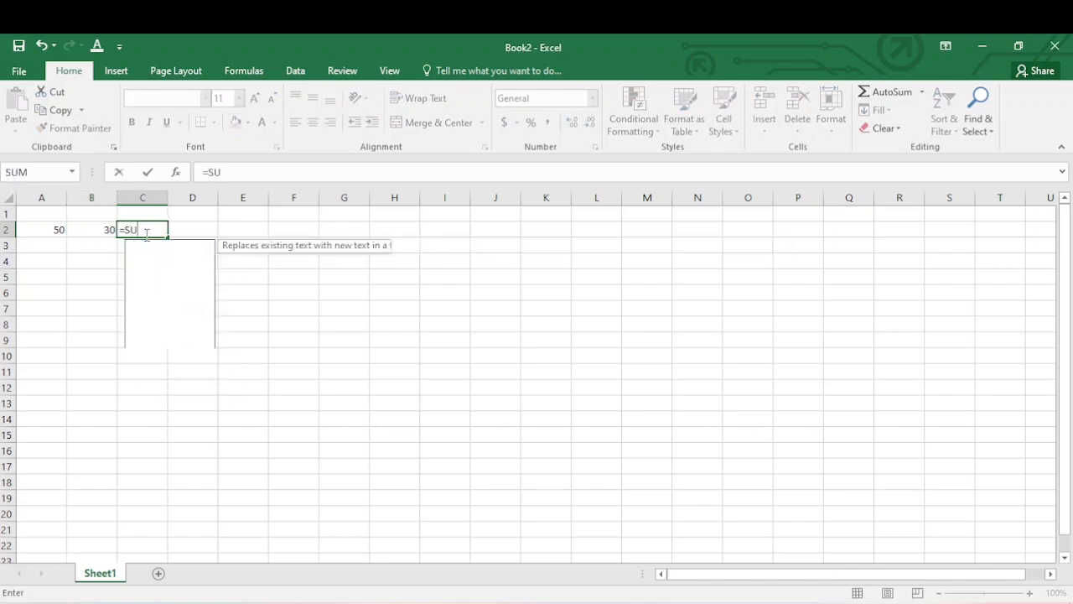
pyautogui.write('M(')
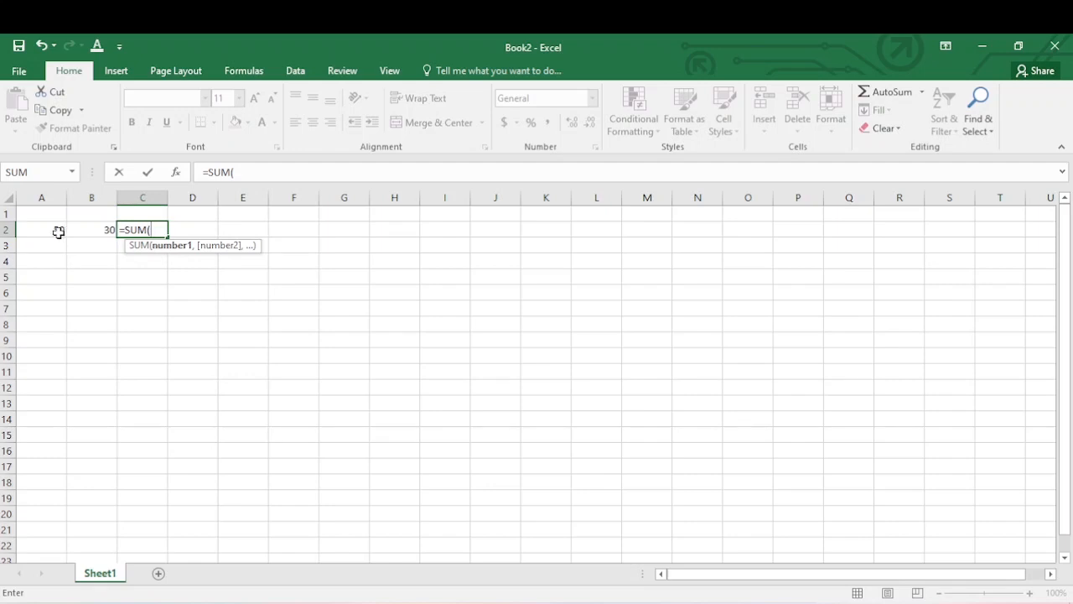
pyautogui.moveTo(50, 231); pyautogui.dragTo(108, 232)
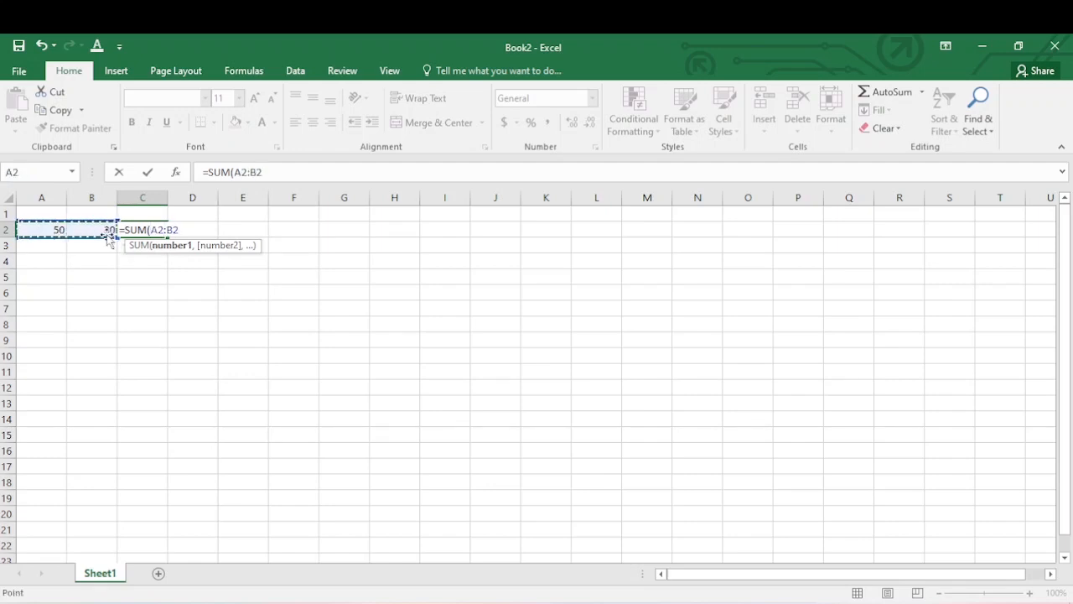
pyautogui.press('Return')
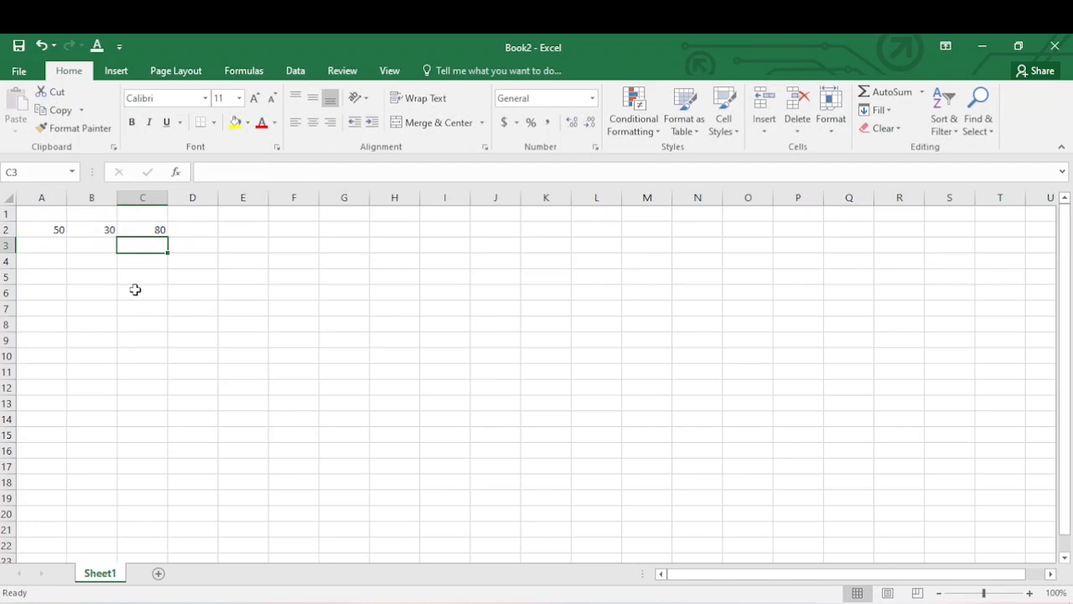
pyautogui.click(150, 232)
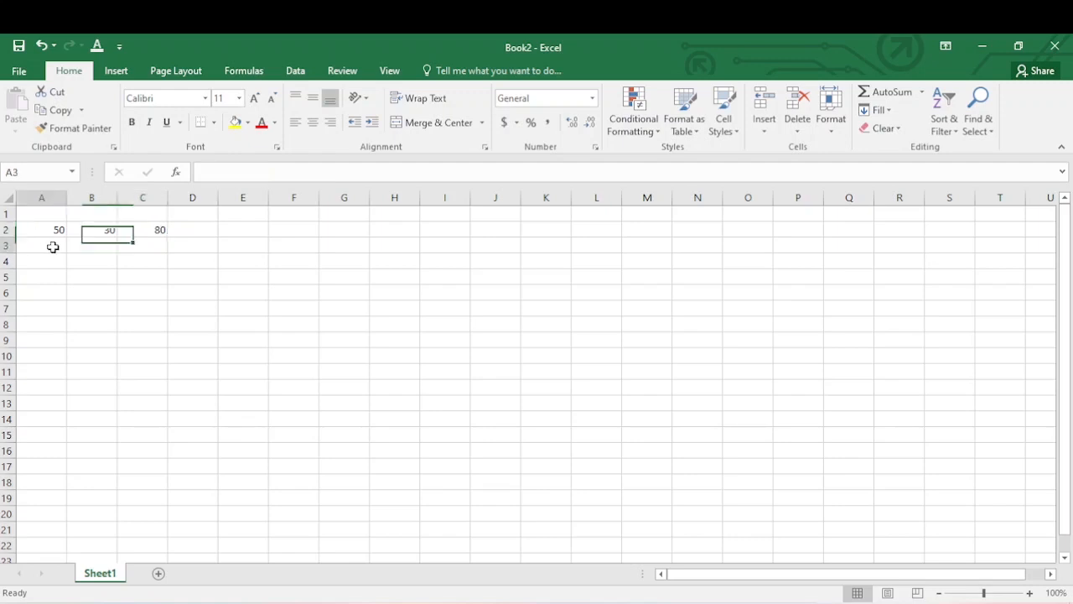
# Step: Enter the values 50, 40 and 60 in cells A3, A4 and A5
pyautogui.click(52, 245)
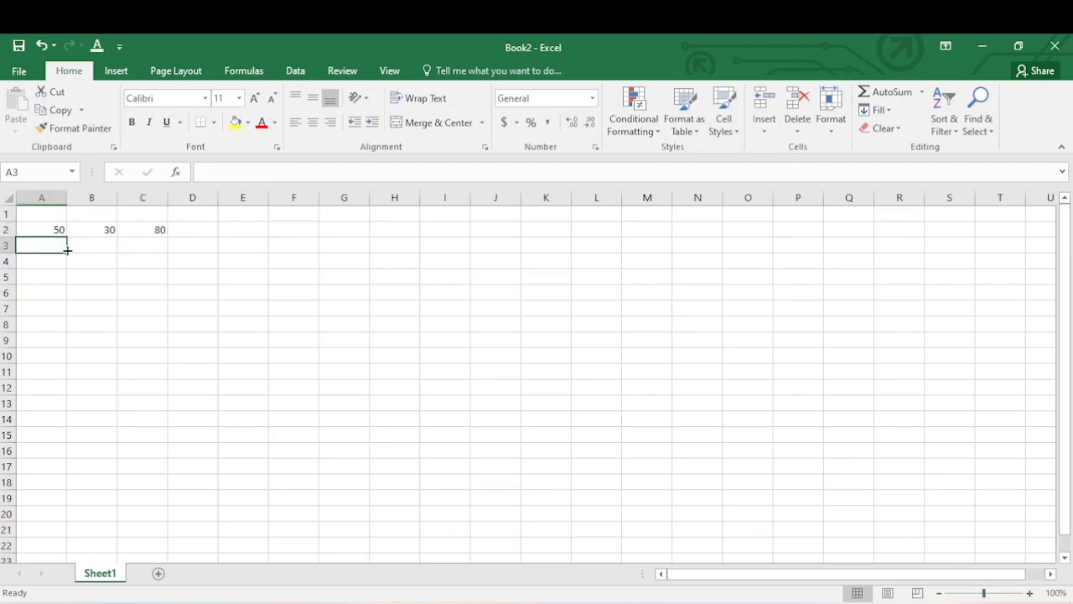
pyautogui.write('50')
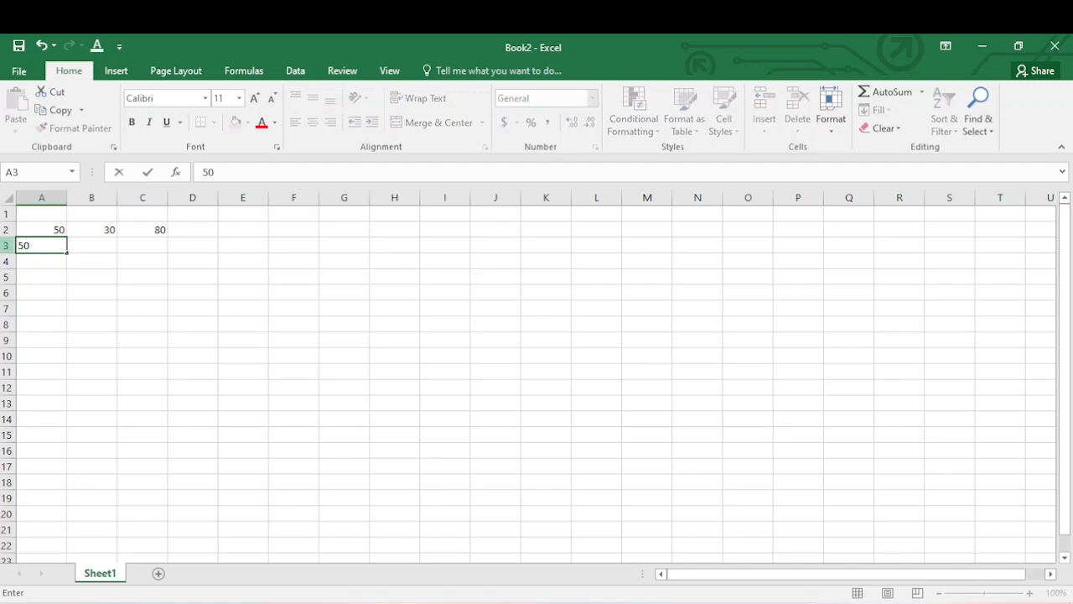
pyautogui.press('Return')
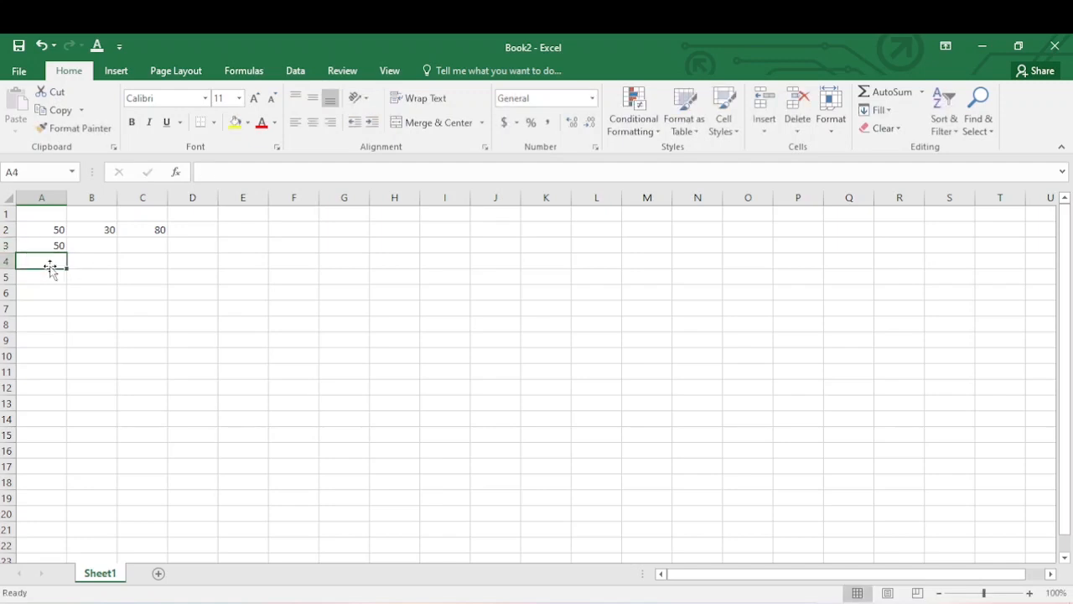
pyautogui.write('40')
pyautogui.press('Return')
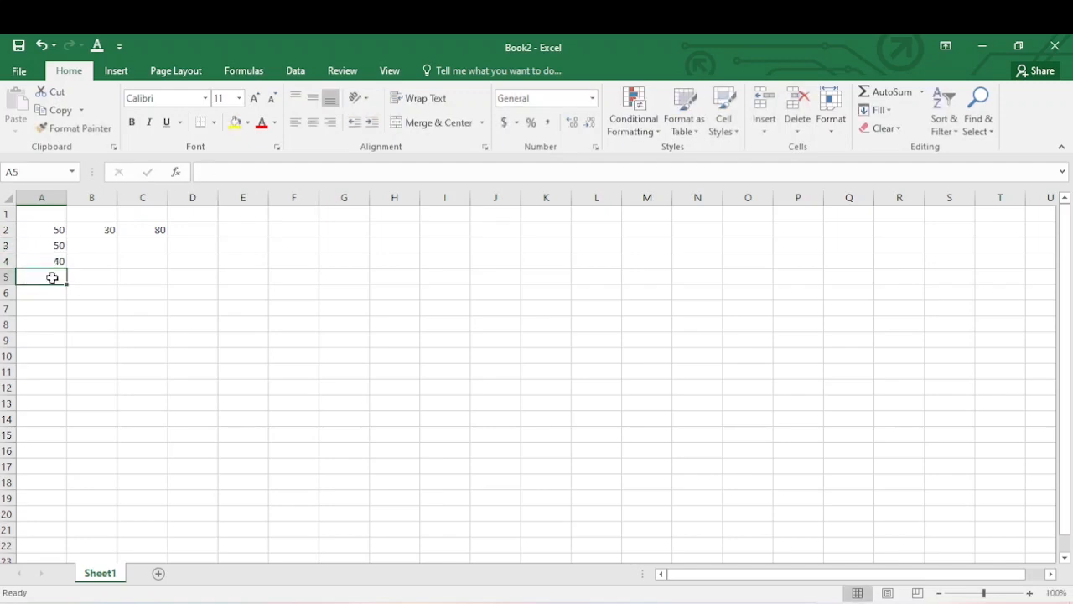
pyautogui.write('60')
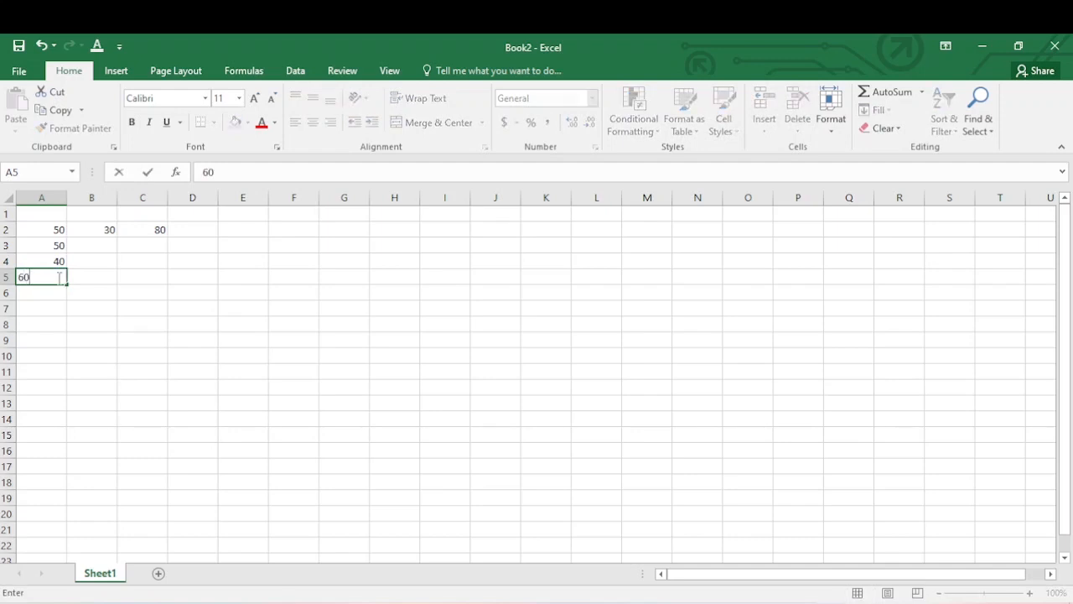
pyautogui.press('Return')
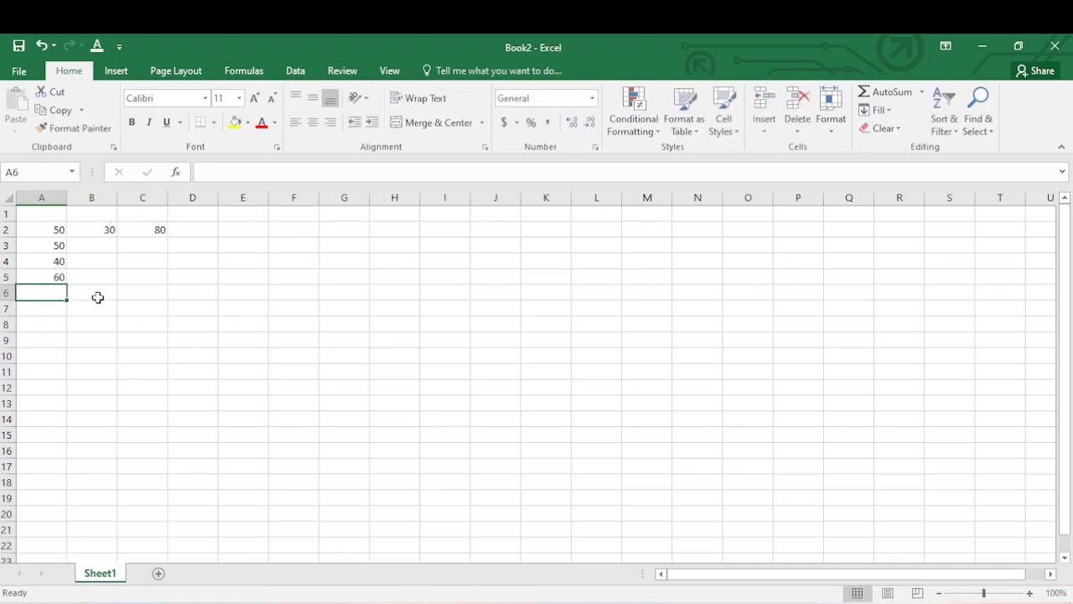
# Step: Total the column values in cell A6 with the formula =SUM(A2:A5)
pyautogui.write('=(')
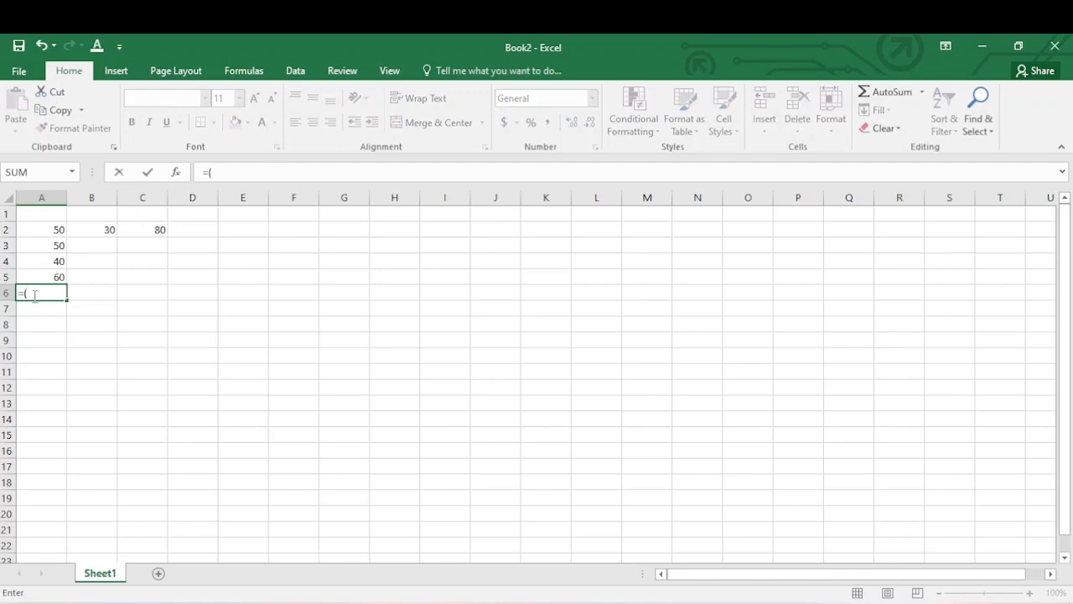
pyautogui.press('BackSpace')
pyautogui.write('SUM(')
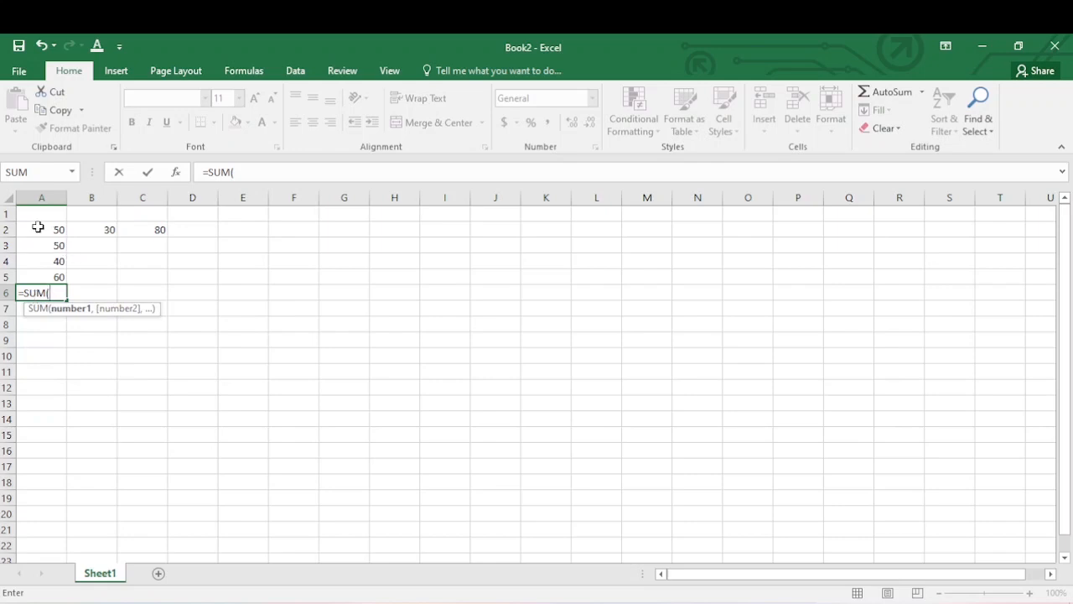
pyautogui.moveTo(37, 227); pyautogui.dragTo(51, 274)
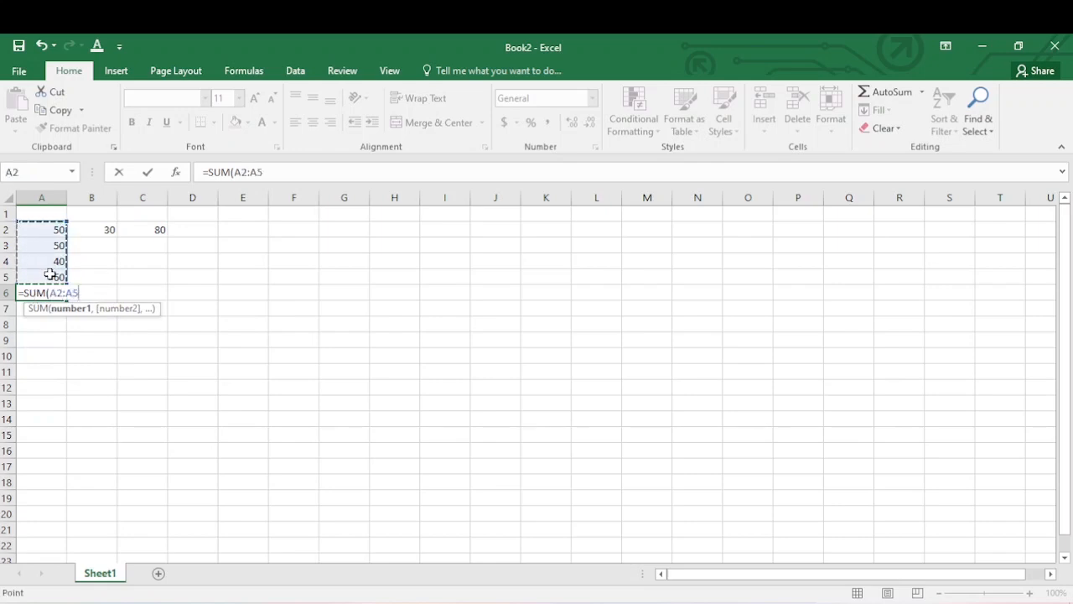
pyautogui.press('Return')
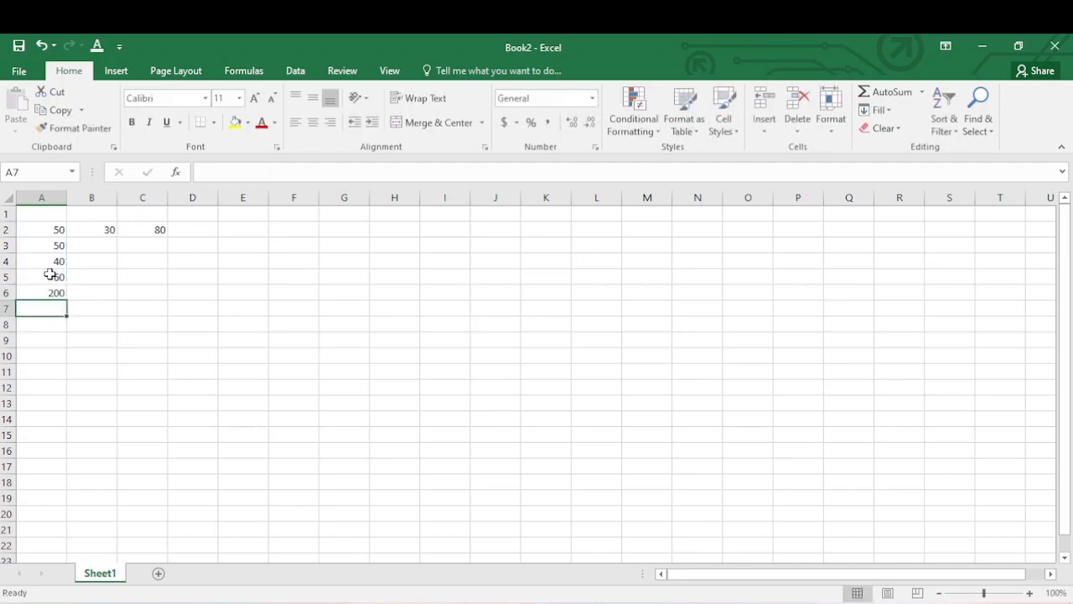
pyautogui.click(53, 291)
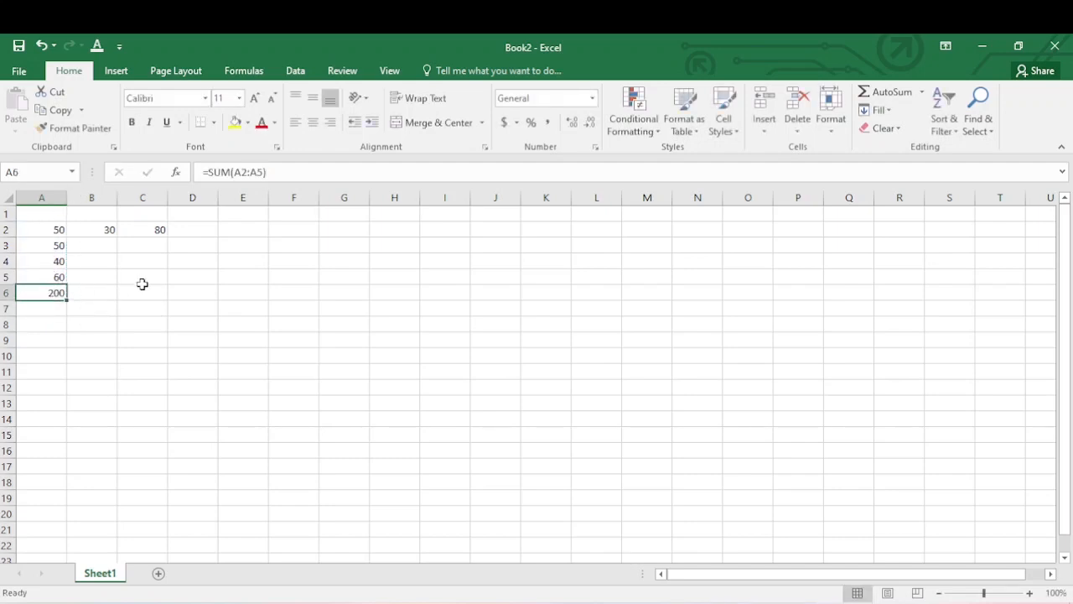
# Step: Undo the total in A6 and the values entered in cells A3 to A5
pyautogui.hotkey('ctrl', 'z')
pyautogui.hotkey('ctrl', 'z')
pyautogui.hotkey('ctrl', 'z')
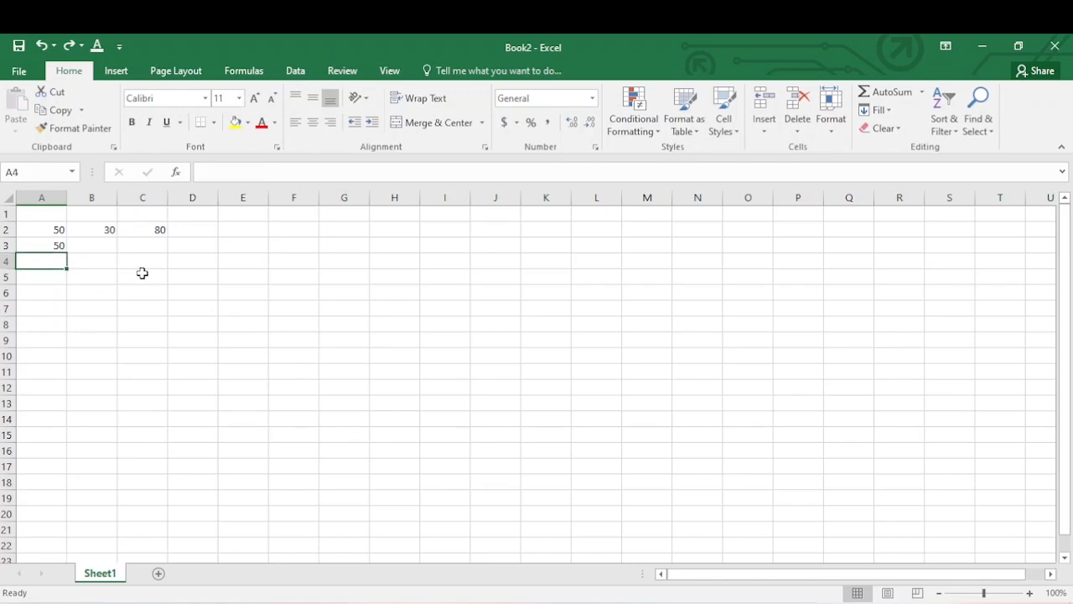
pyautogui.hotkey('ctrl', 'z')
# Step: Replace the formula in cell C2 with =SUM(20,70,80)
pyautogui.click(157, 234)
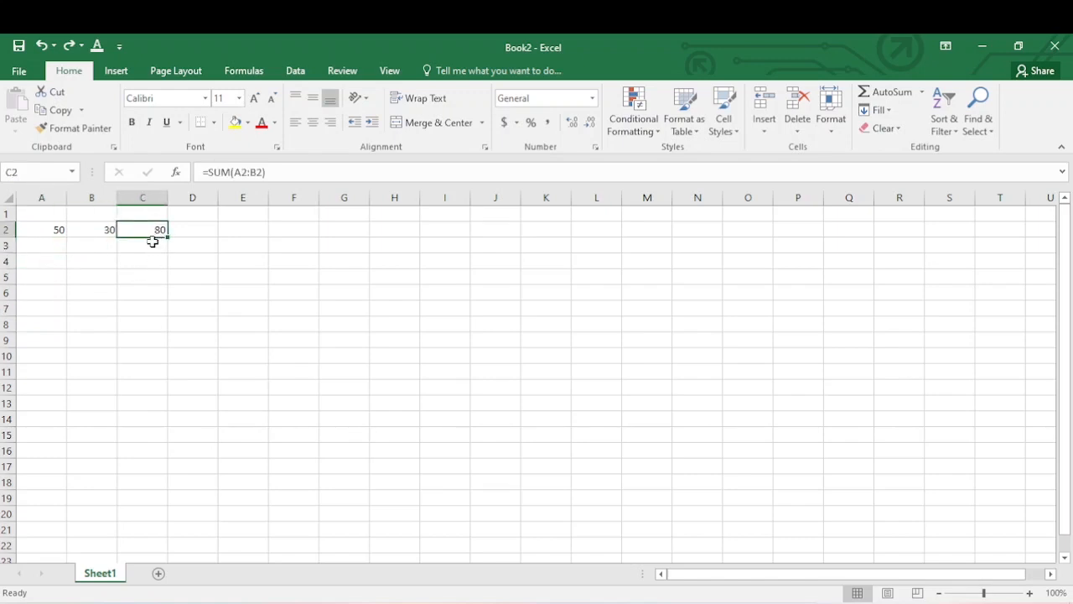
pyautogui.write('=')
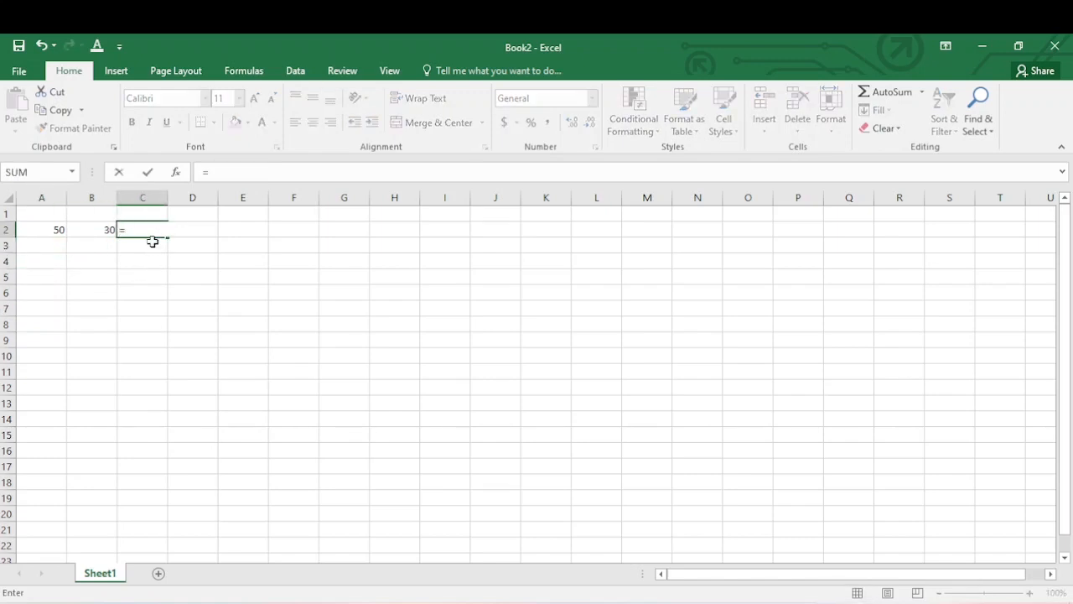
pyautogui.write('SUM(')
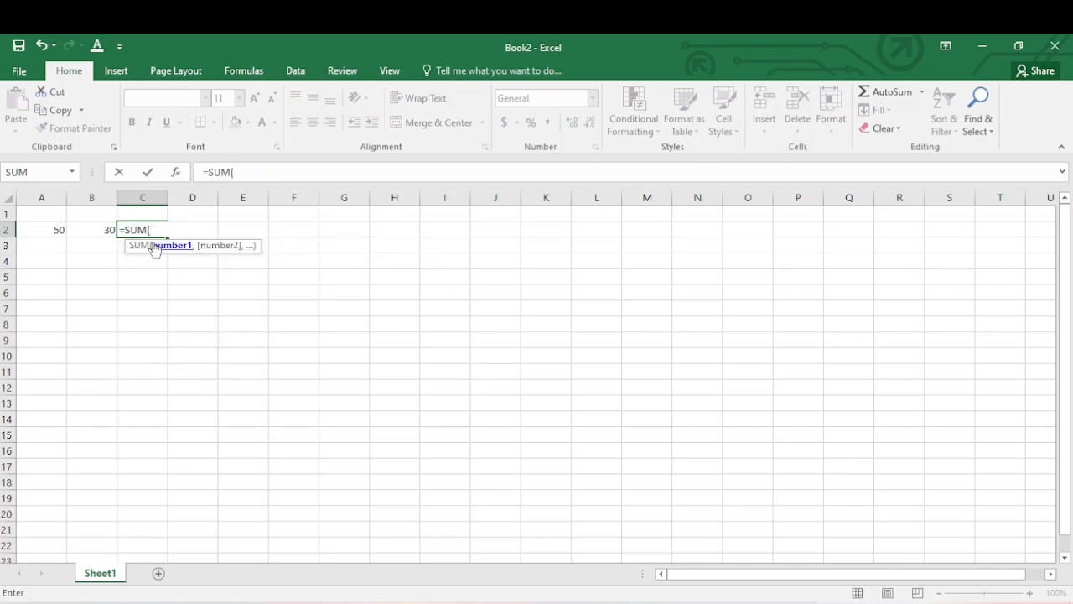
pyautogui.write('20,')
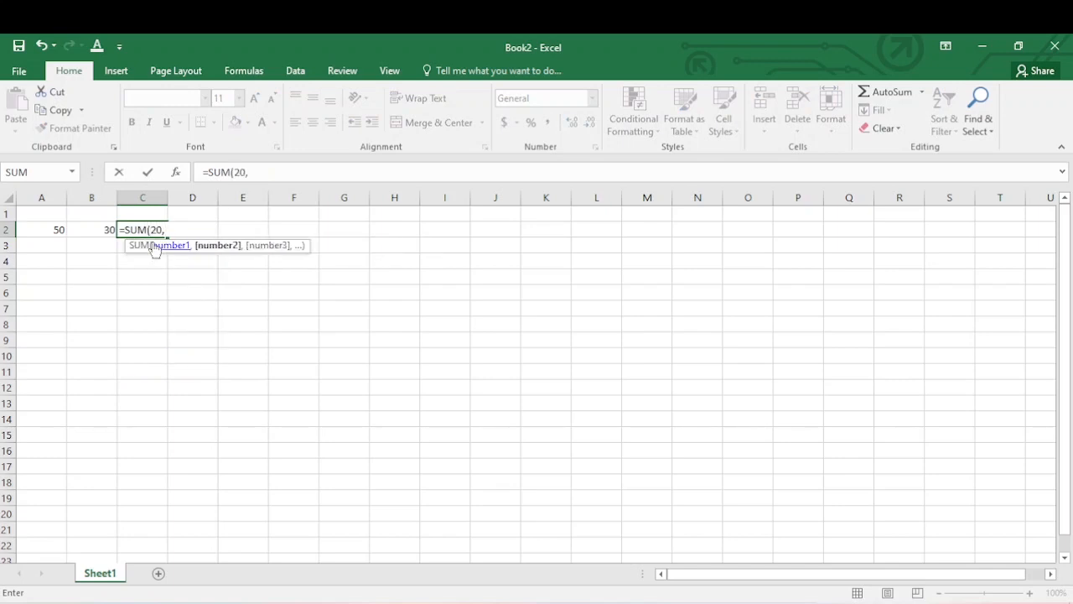
pyautogui.write('70,')
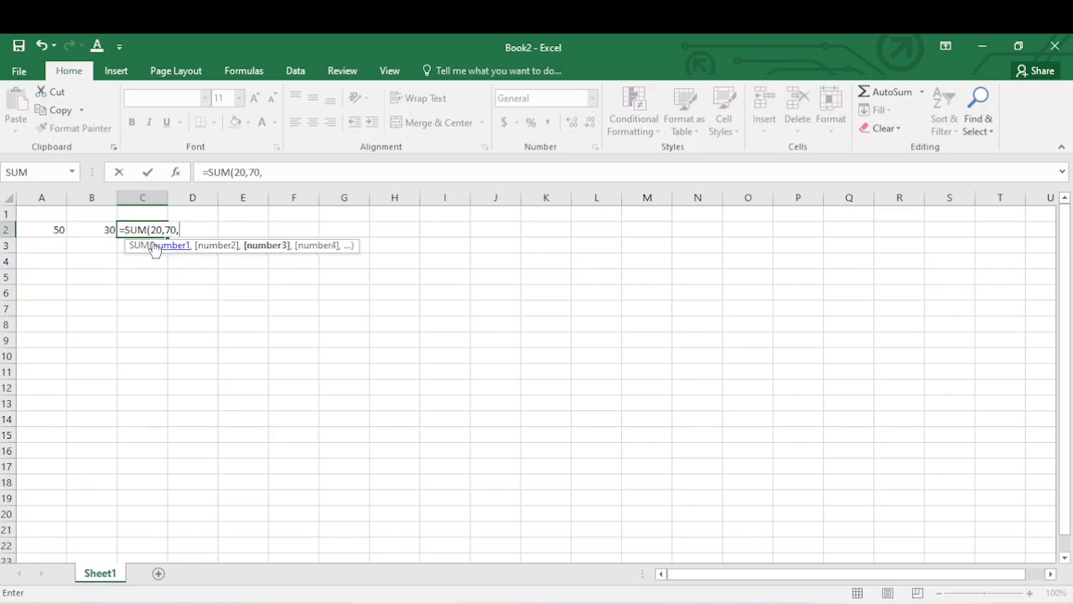
pyautogui.write('80)')
pyautogui.press('Return')
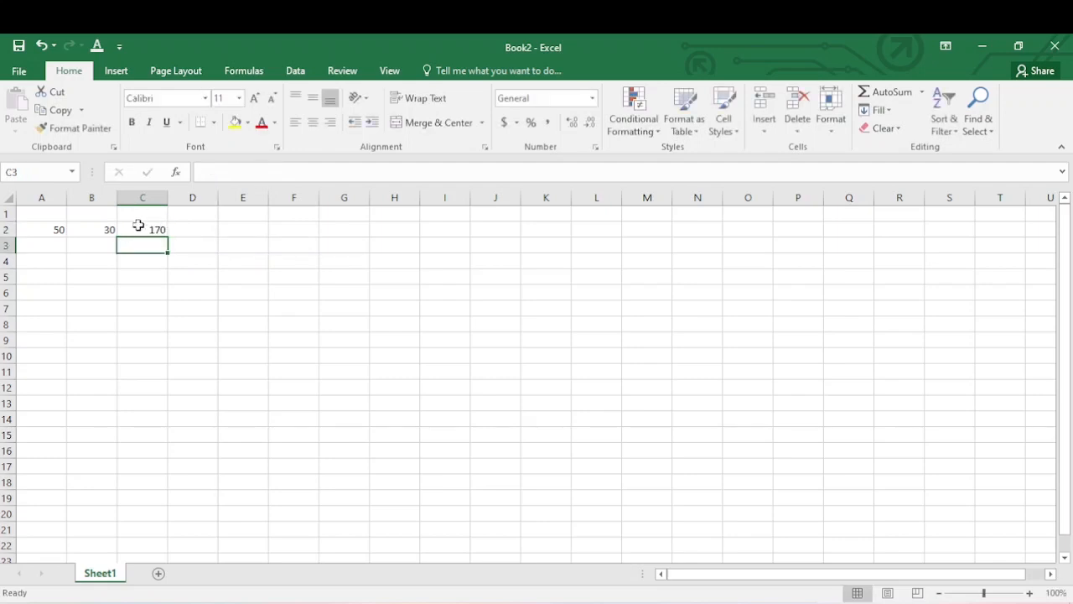
# Step: Clear the SUM formula from cell C2
pyautogui.click(138, 228)
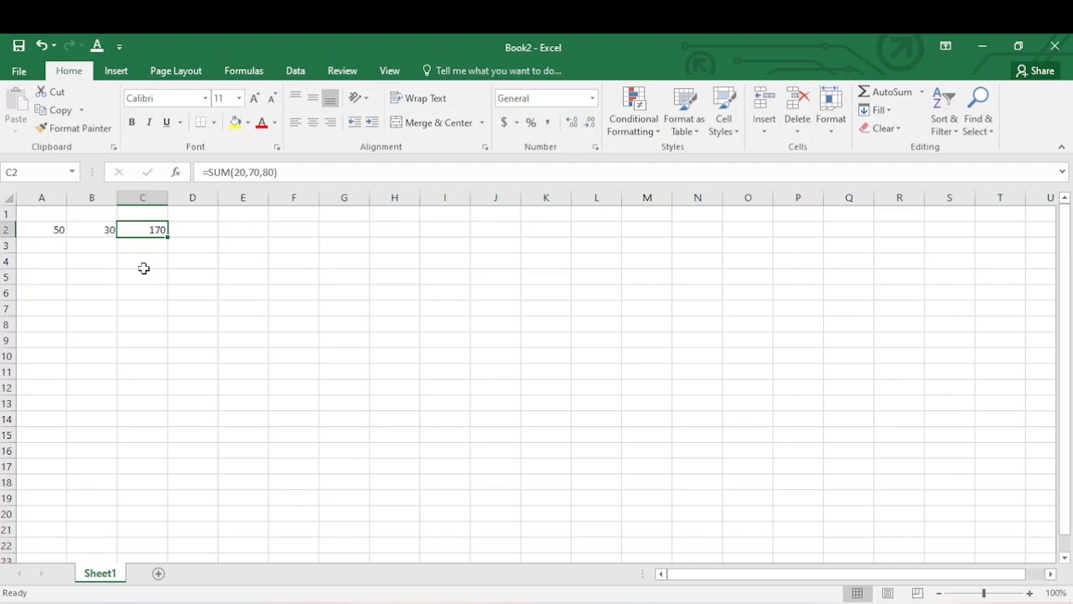
pyautogui.press('Delete')
pyautogui.click(53, 230)
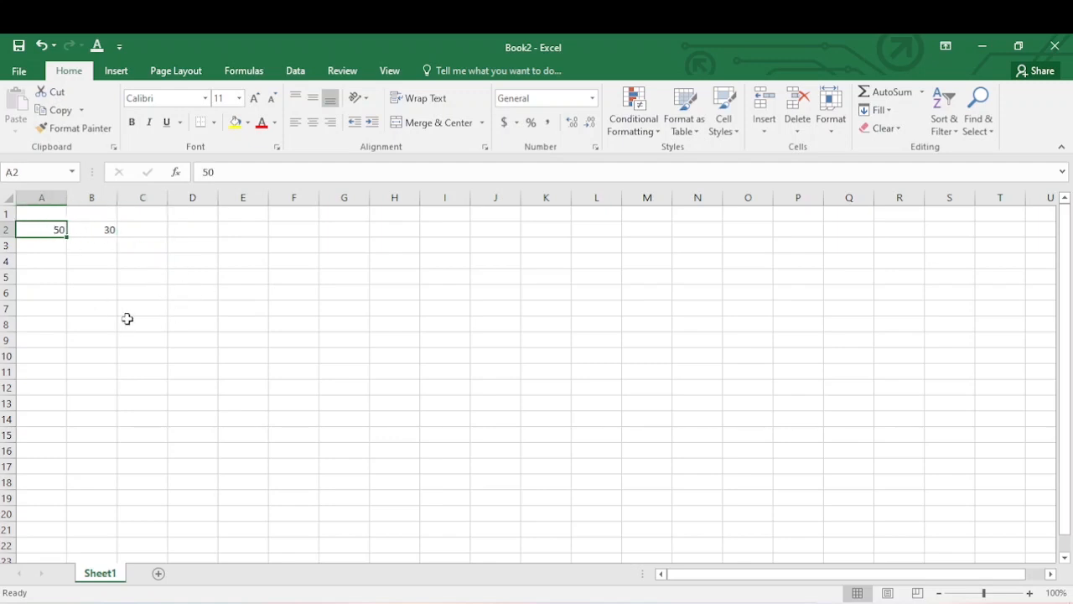
# Step: Replace the number in cell A2 with a first name, and enter the formula =SUM(A2:B2) in cell C2
pyautogui.write('CASIDY')
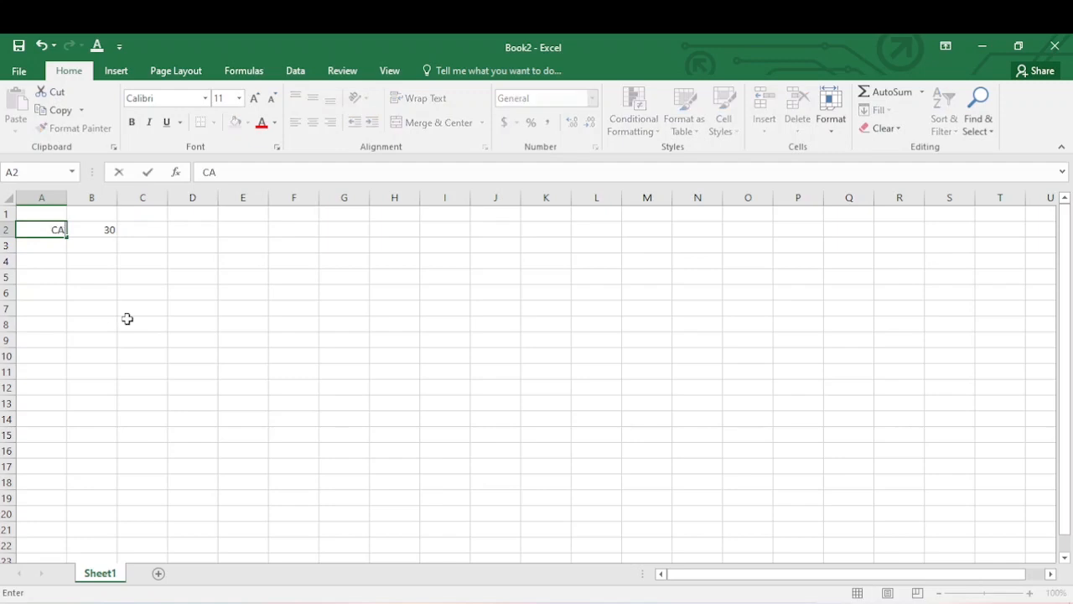
pyautogui.click(165, 276)
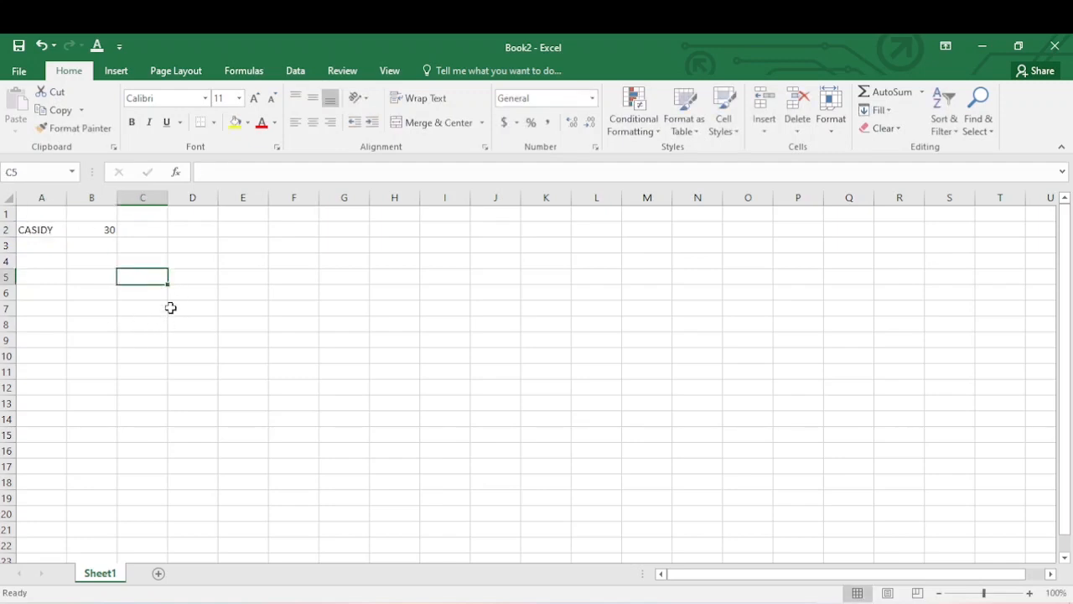
pyautogui.click(130, 229)
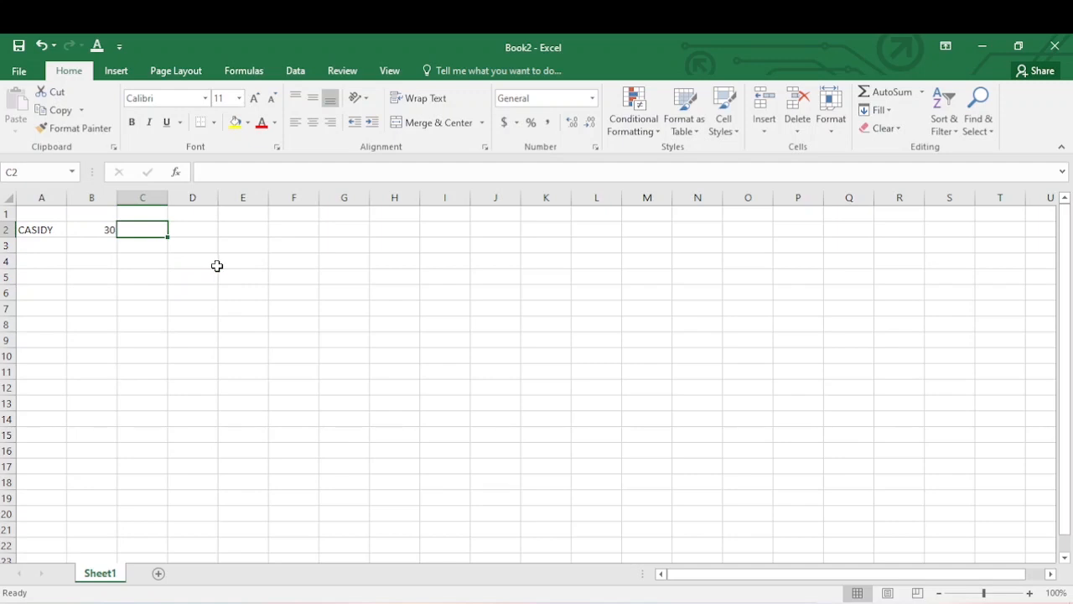
pyautogui.write('=')
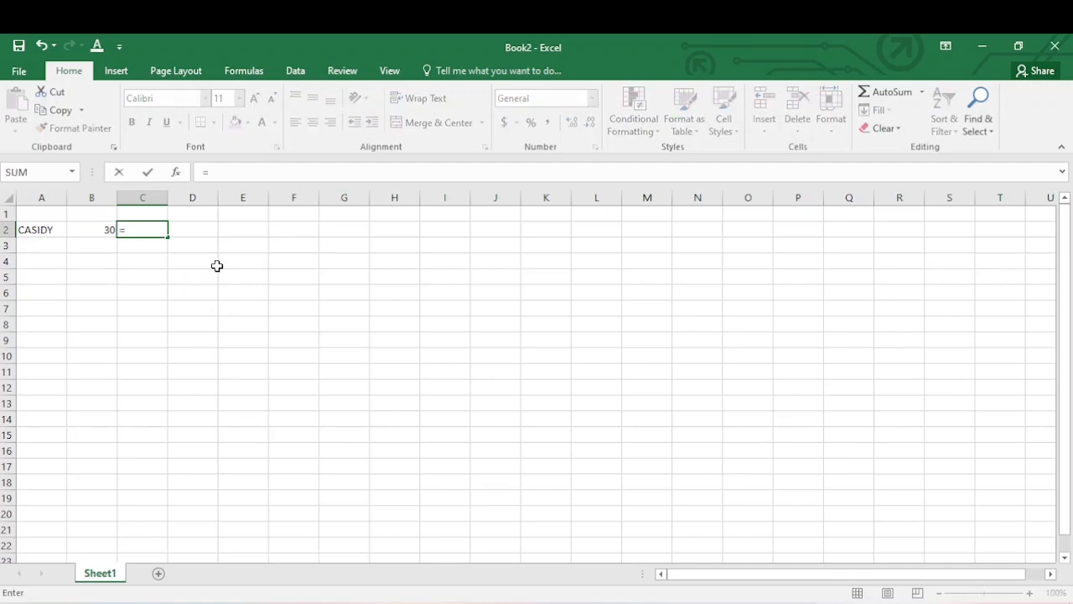
pyautogui.write('SUM')
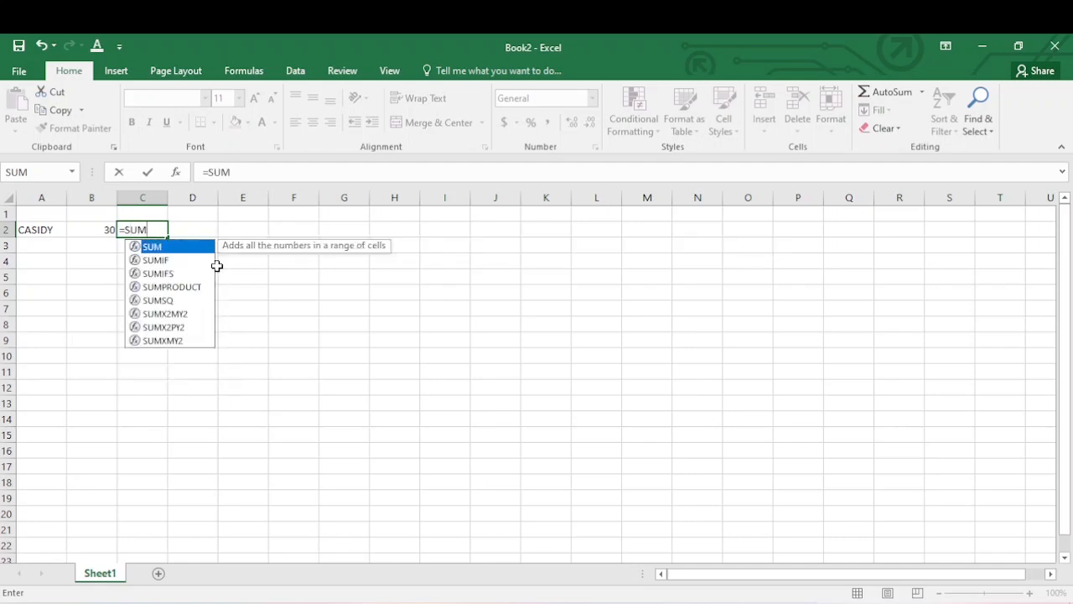
pyautogui.write('(')
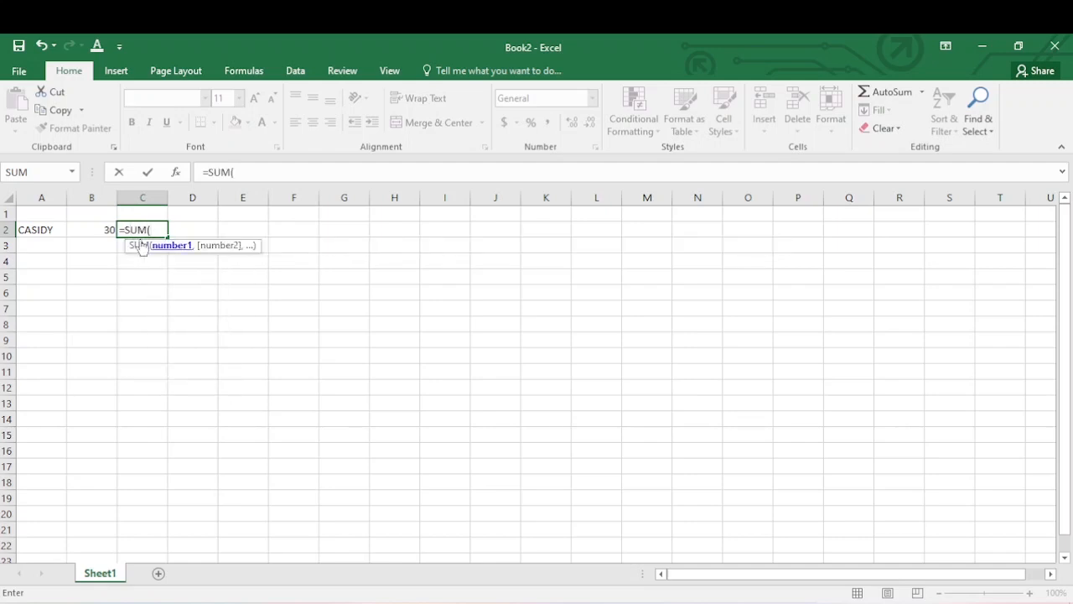
pyautogui.moveTo(28, 228); pyautogui.dragTo(98, 236)
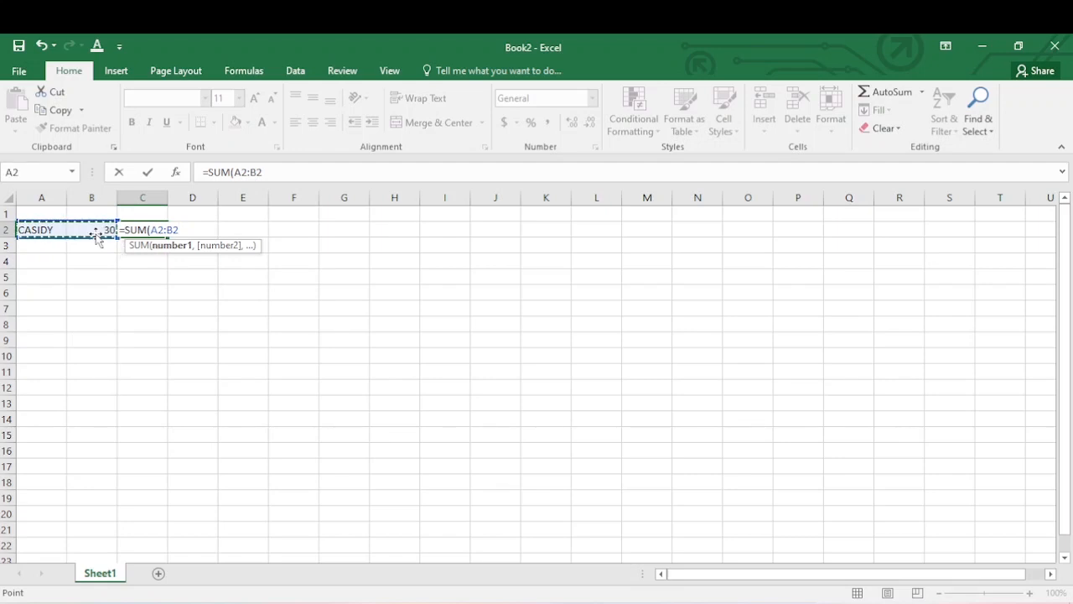
pyautogui.write(')')
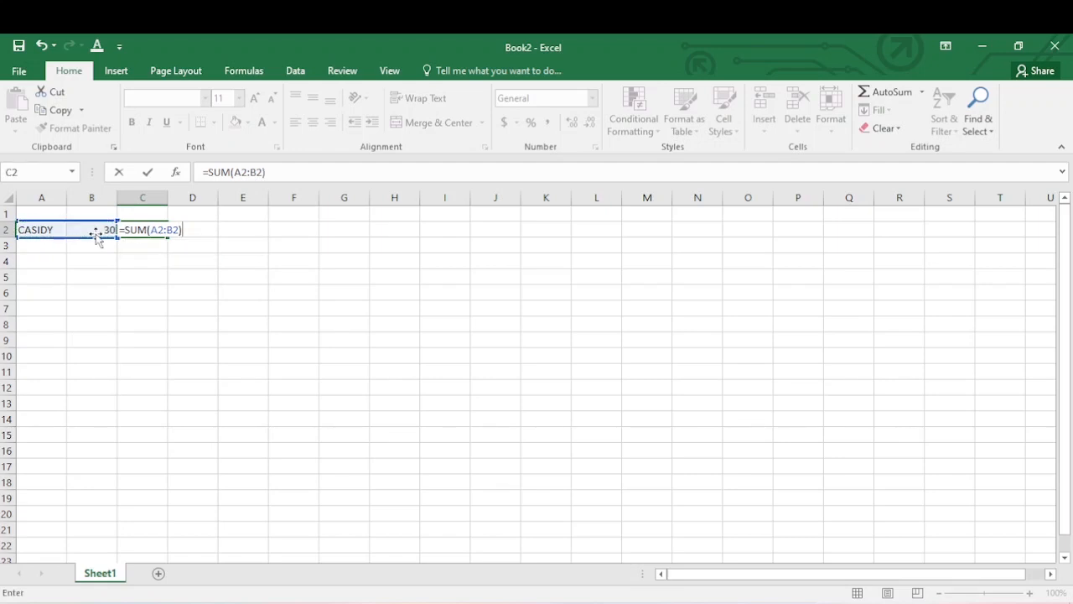
pyautogui.press('Return')
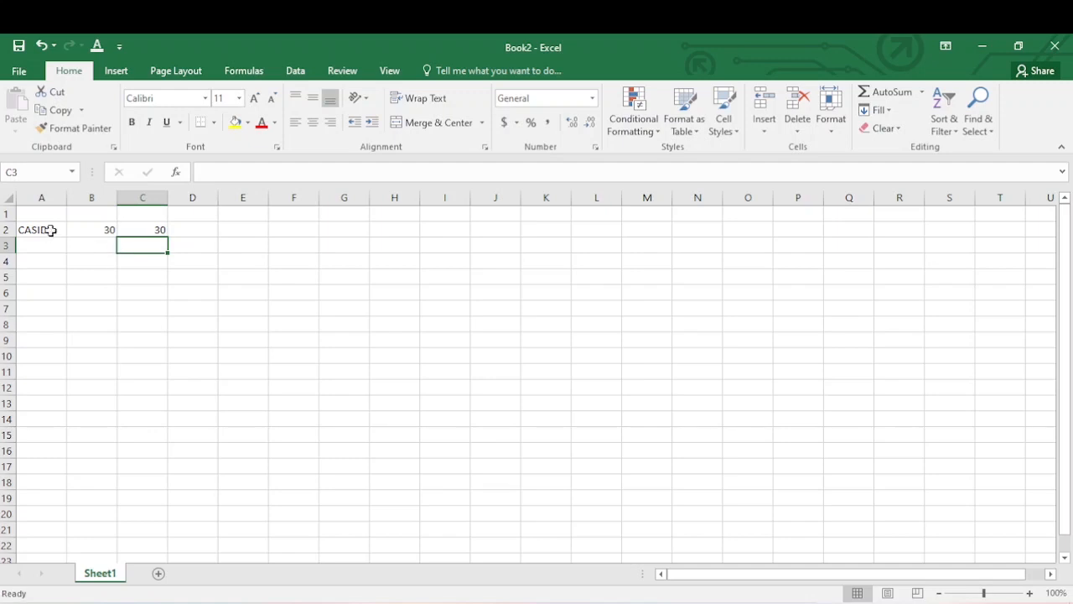
# Step: Clear the contents of cells A1 to D2
pyautogui.moveTo(26, 213); pyautogui.dragTo(189, 233)
pyautogui.press('Delete')
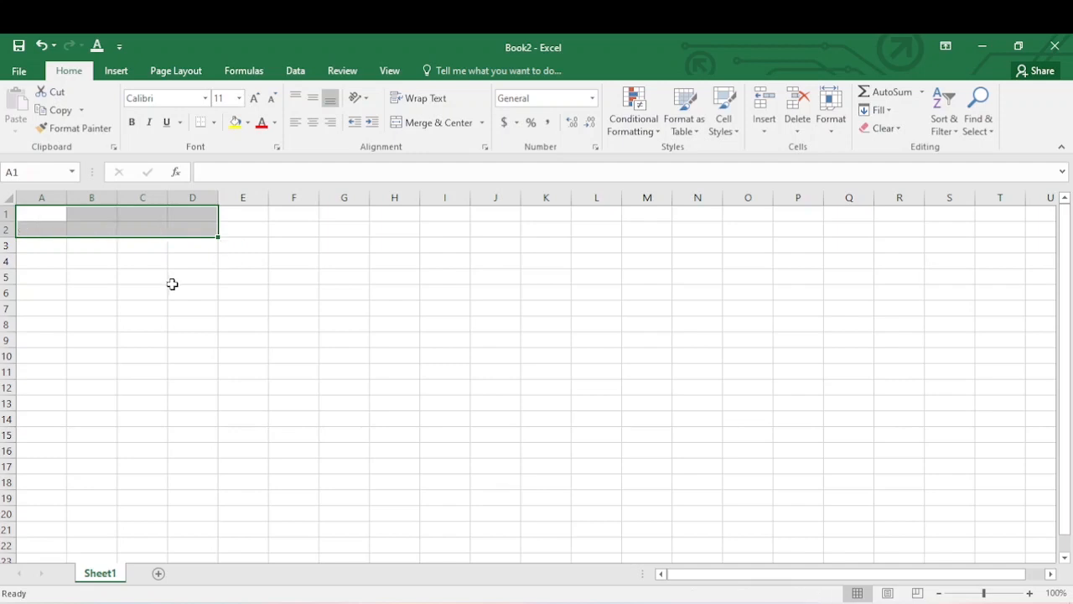
pyautogui.click(106, 250)
# Step: Enter the text CONCATENATE in cell A1 and the bare function name =CONCATENATE in cell A2
pyautogui.click(49, 217)
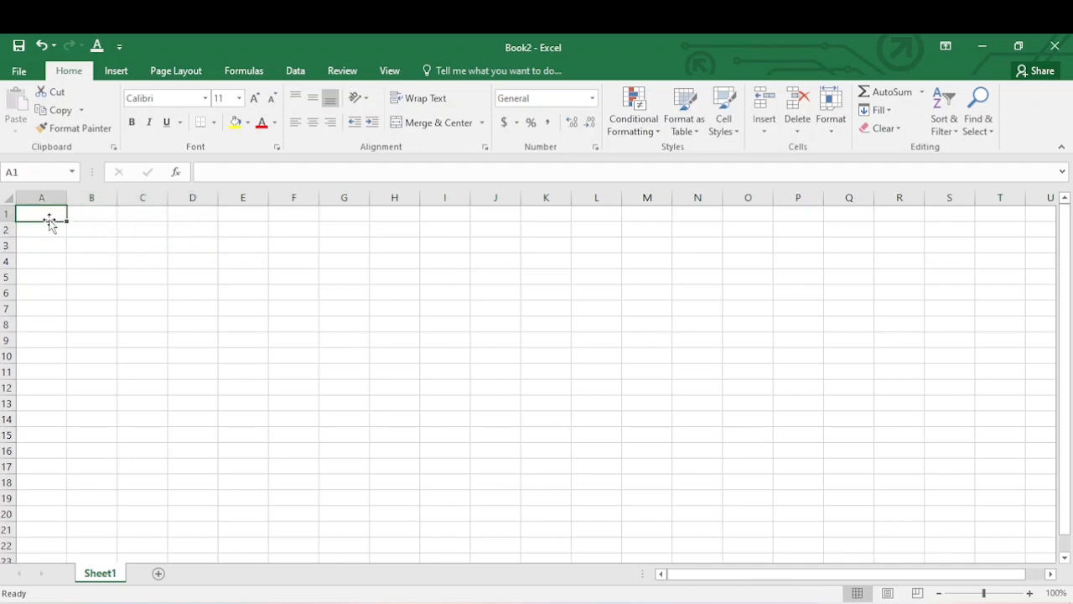
pyautogui.write('CONC')
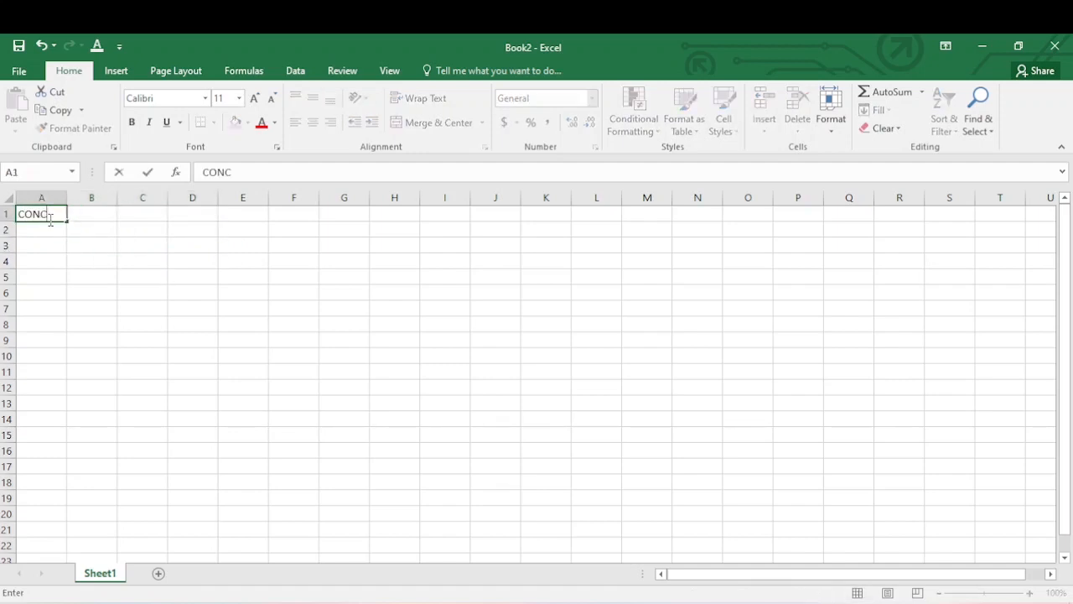
pyautogui.write('ATENATE')
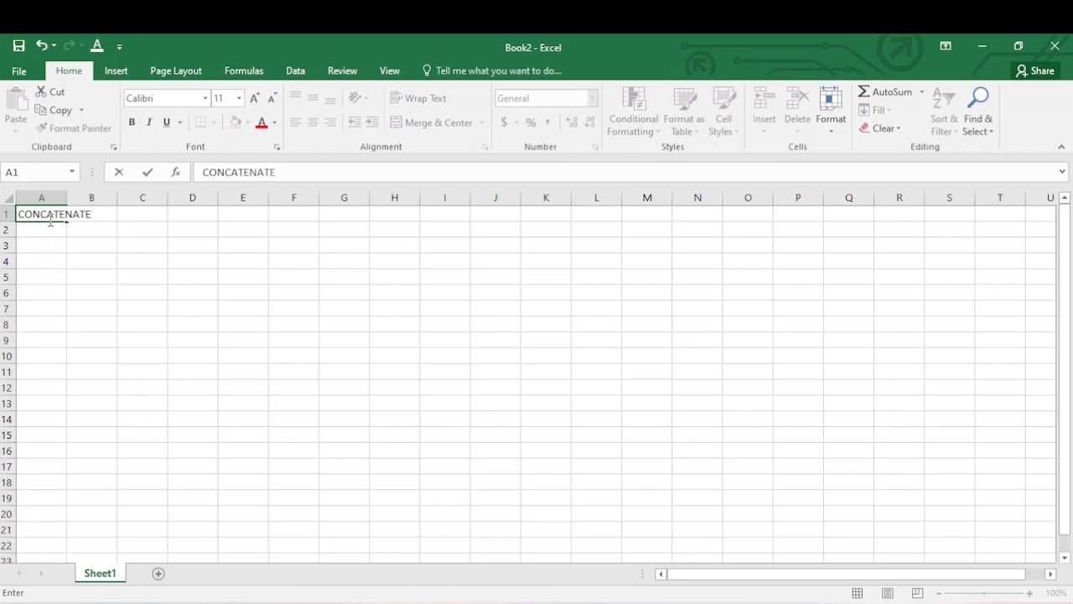
pyautogui.press('Return')
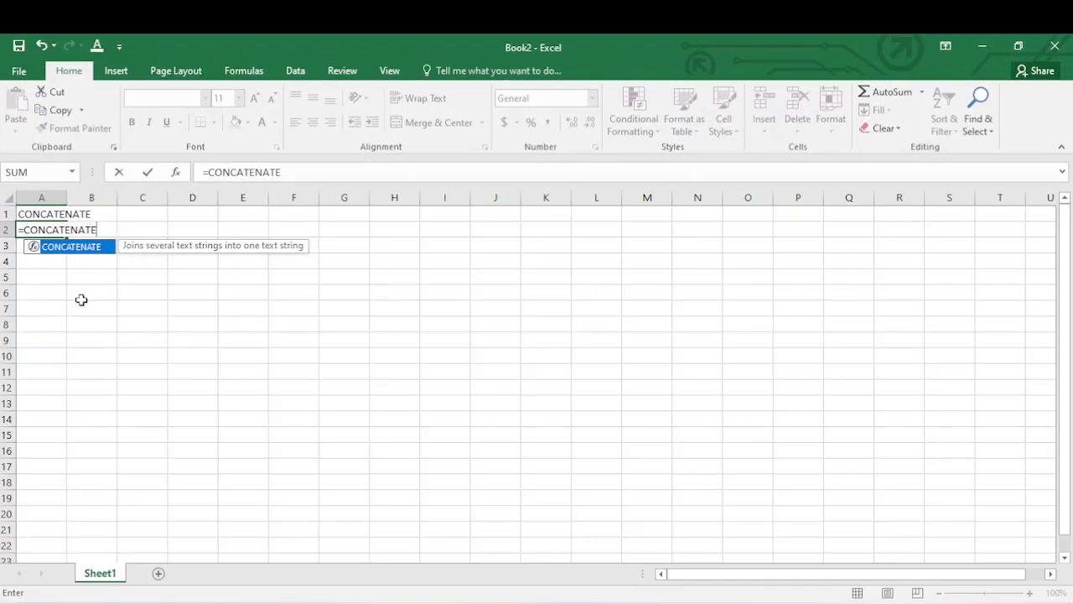
pyautogui.click(134, 231)
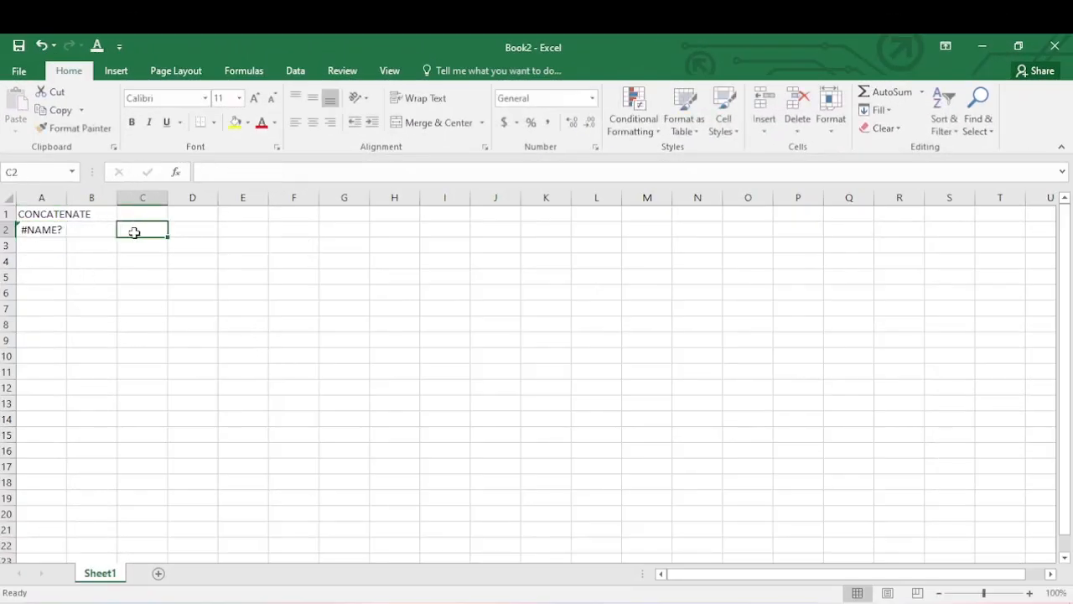
# Step: Clear the function name entries from cells A1 to C2
pyautogui.moveTo(134, 231); pyautogui.dragTo(29, 220)
pyautogui.press('Delete')
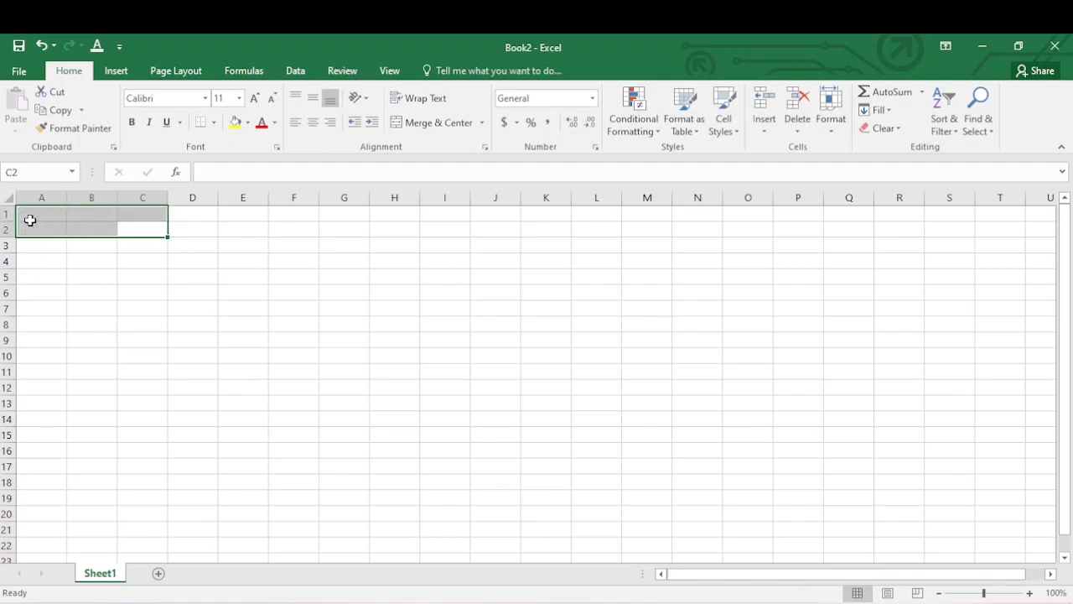
# Step: Fill row 1 with a first name in A1, 10 in B1, another first name in C1 and 12 in D1
pyautogui.click(45, 208)
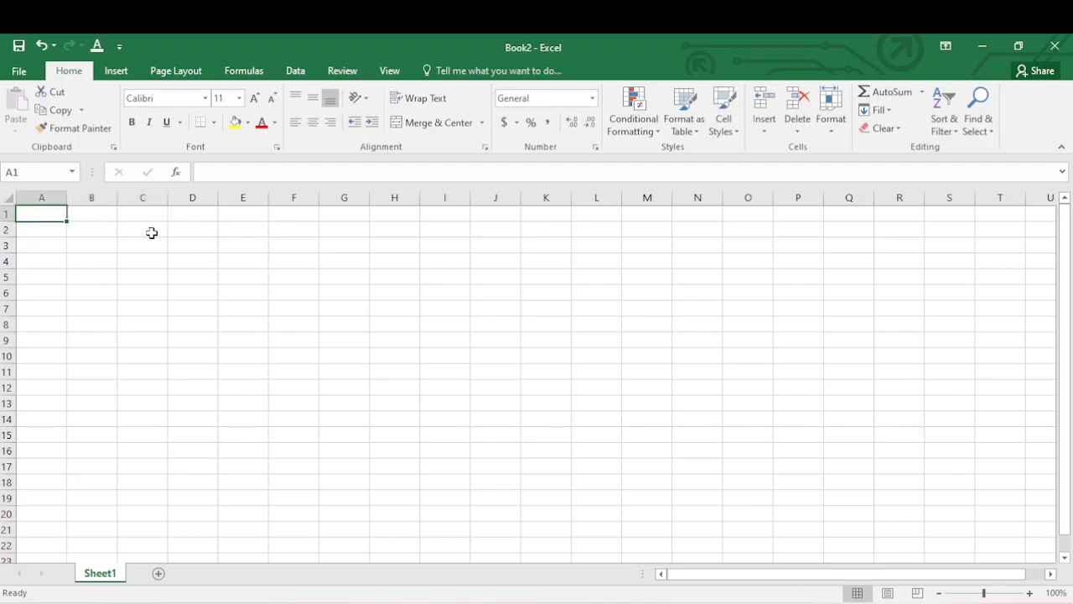
pyautogui.write('OLIVIA')
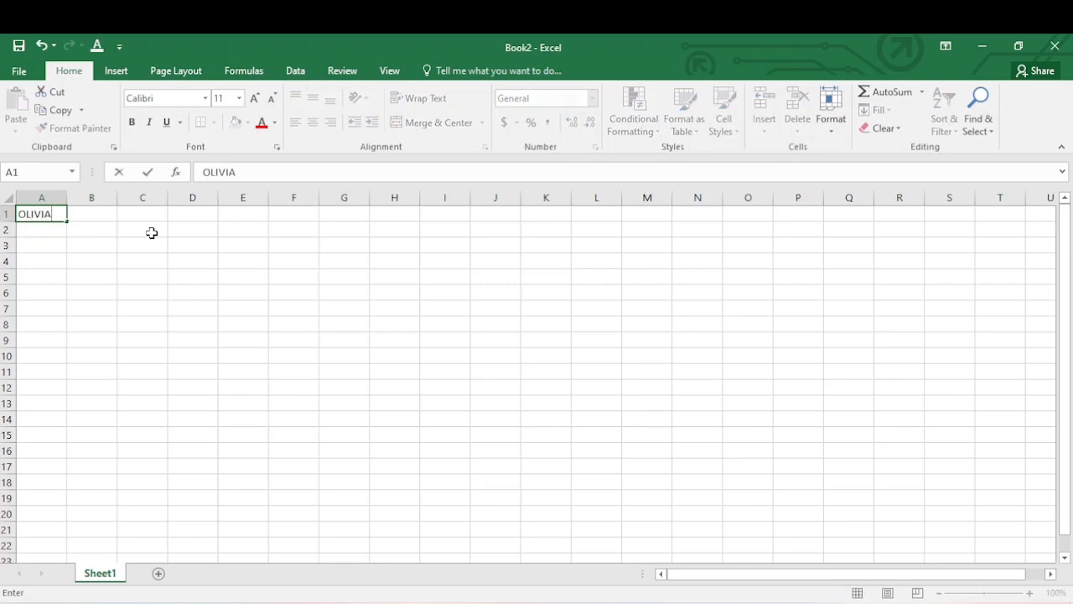
pyautogui.click(84, 216)
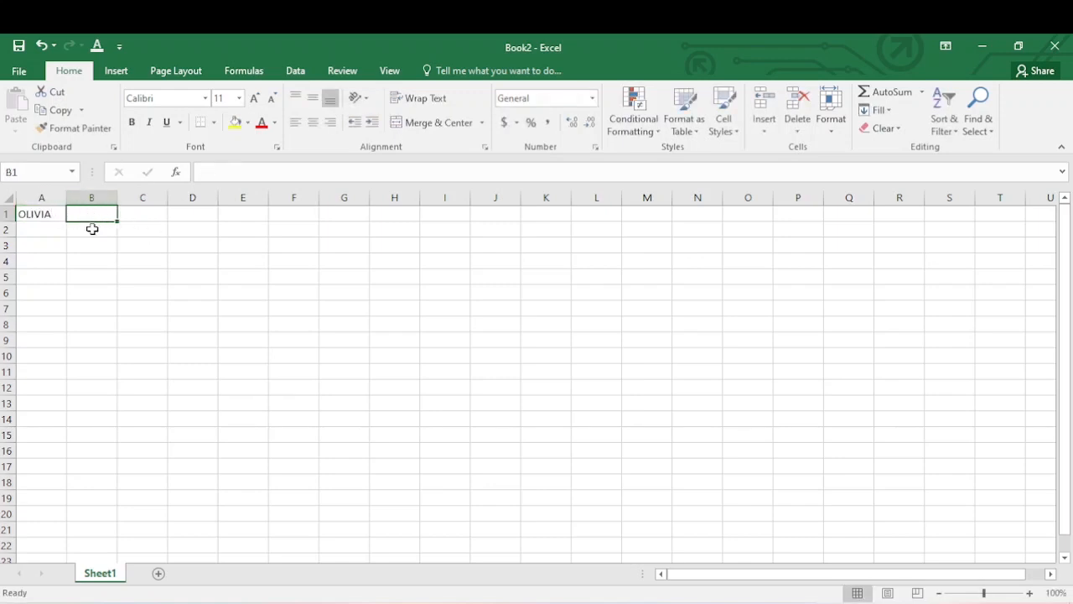
pyautogui.write('10')
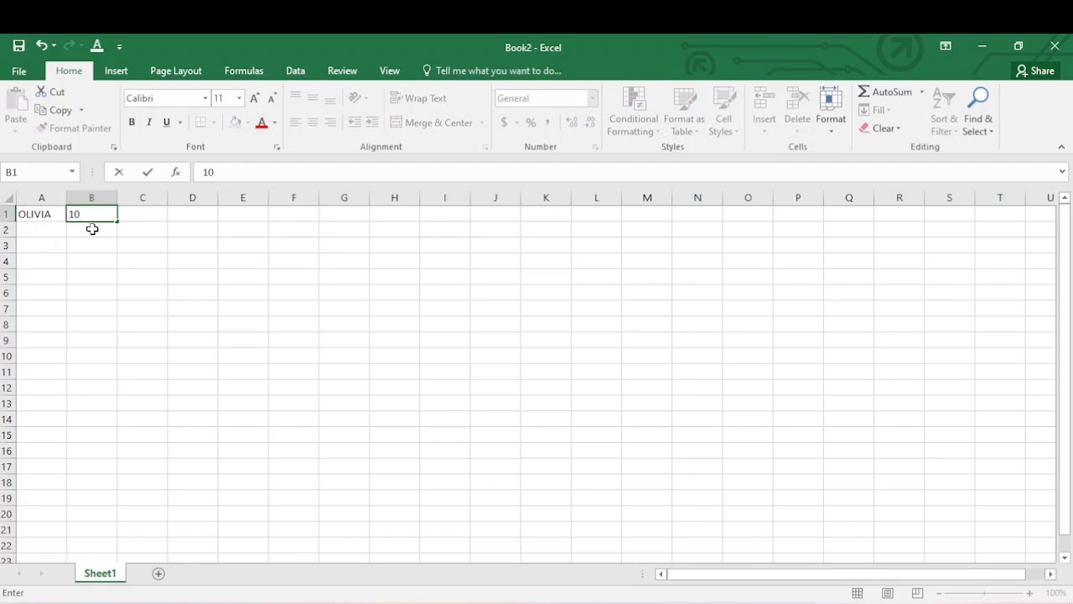
pyautogui.click(154, 215)
pyautogui.write('CASIDY')
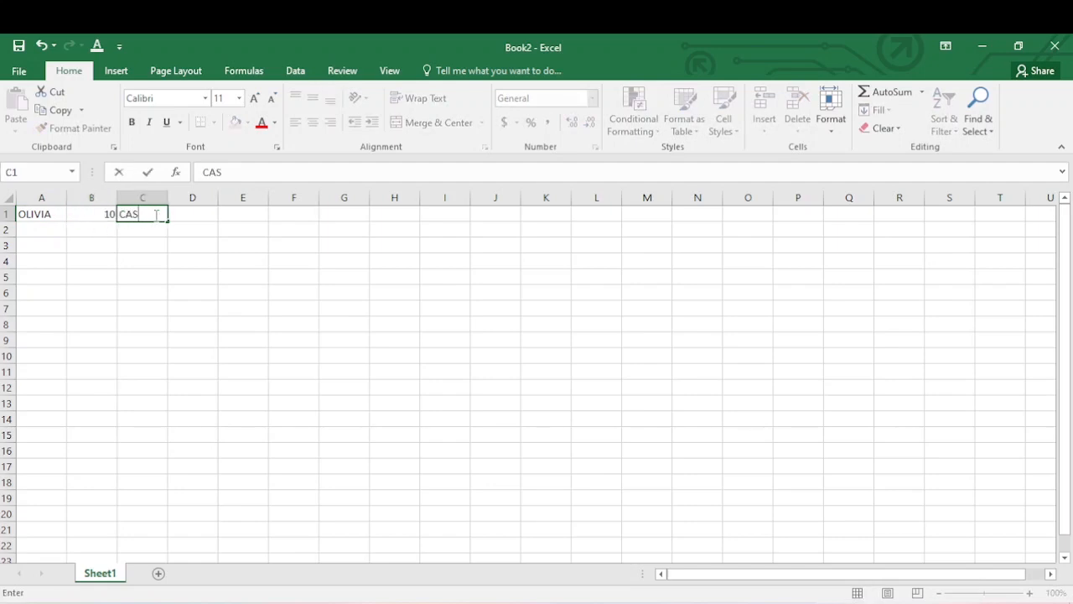
pyautogui.click(205, 222)
pyautogui.write('12')
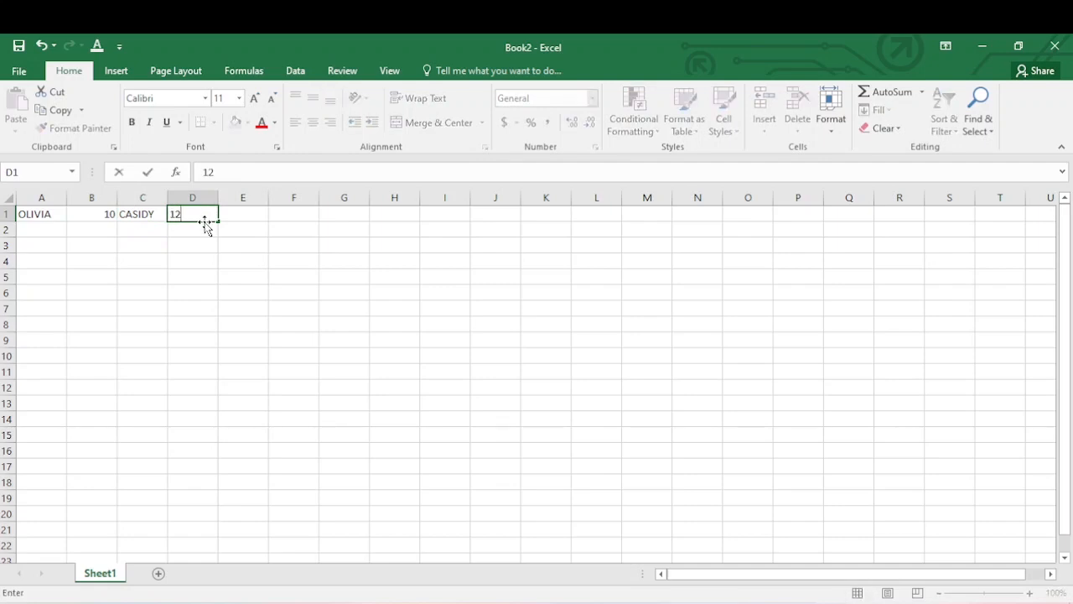
pyautogui.click(214, 309)
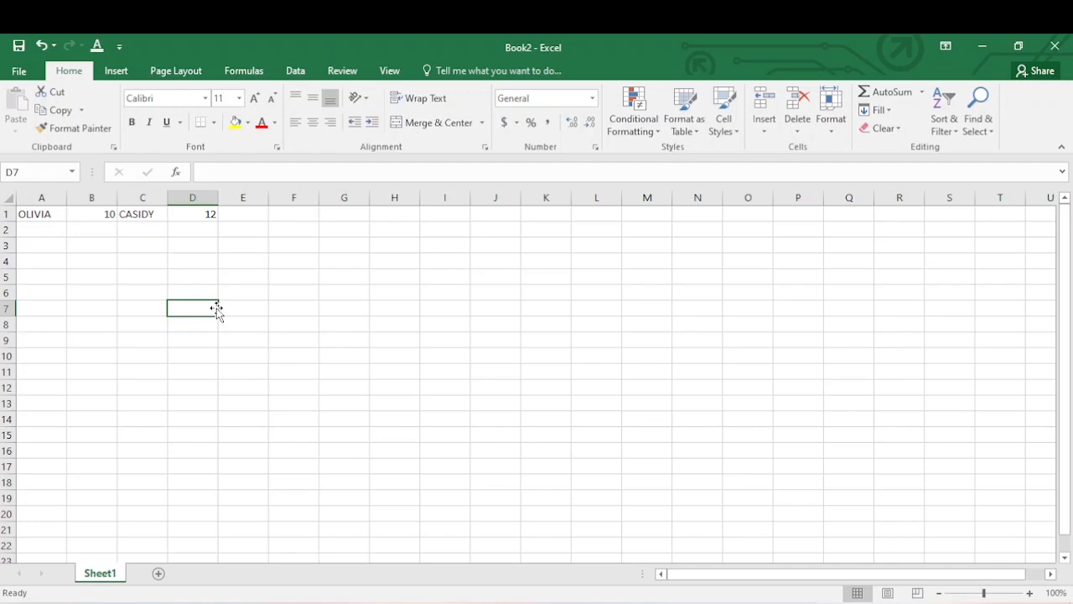
# Step: Widen column E to about double width and enter the formula =CONCATENATE(A1,B1) in cell E1
pyautogui.click(247, 214)
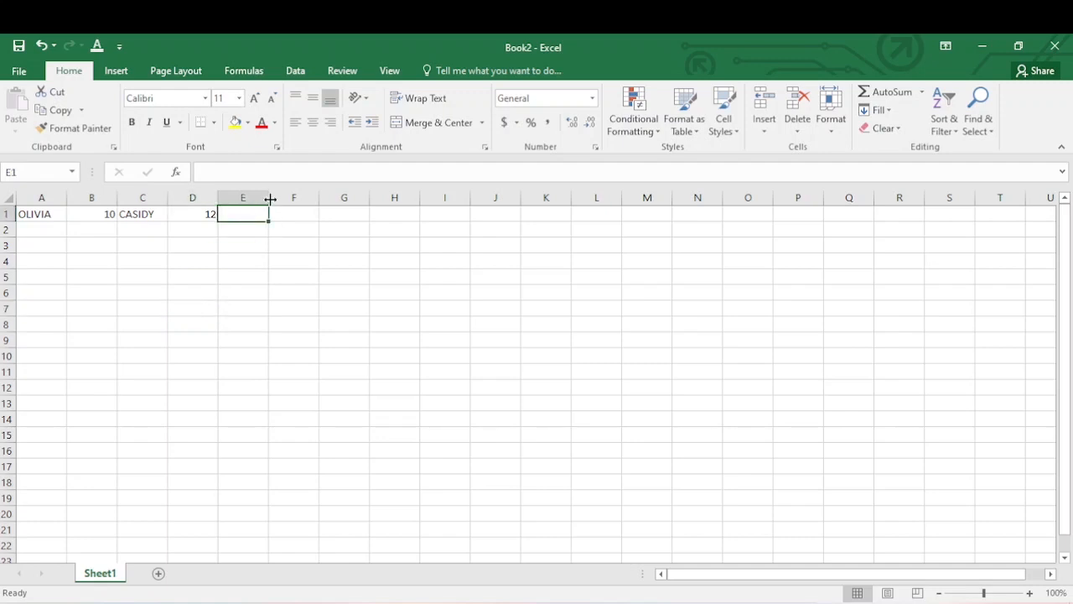
pyautogui.moveTo(276, 198); pyautogui.dragTo(330, 199)
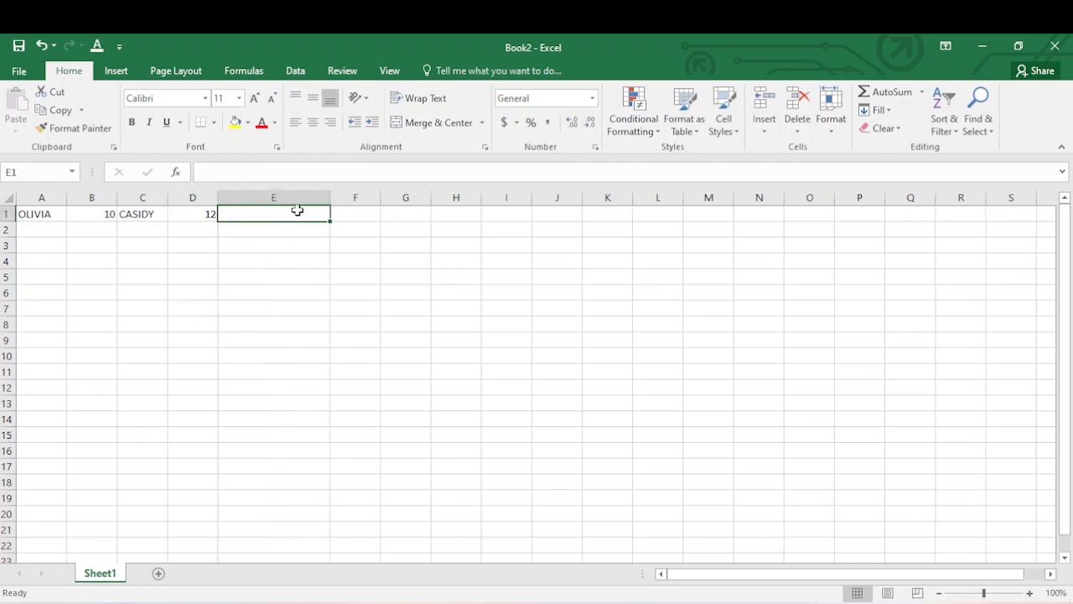
pyautogui.write('=C')
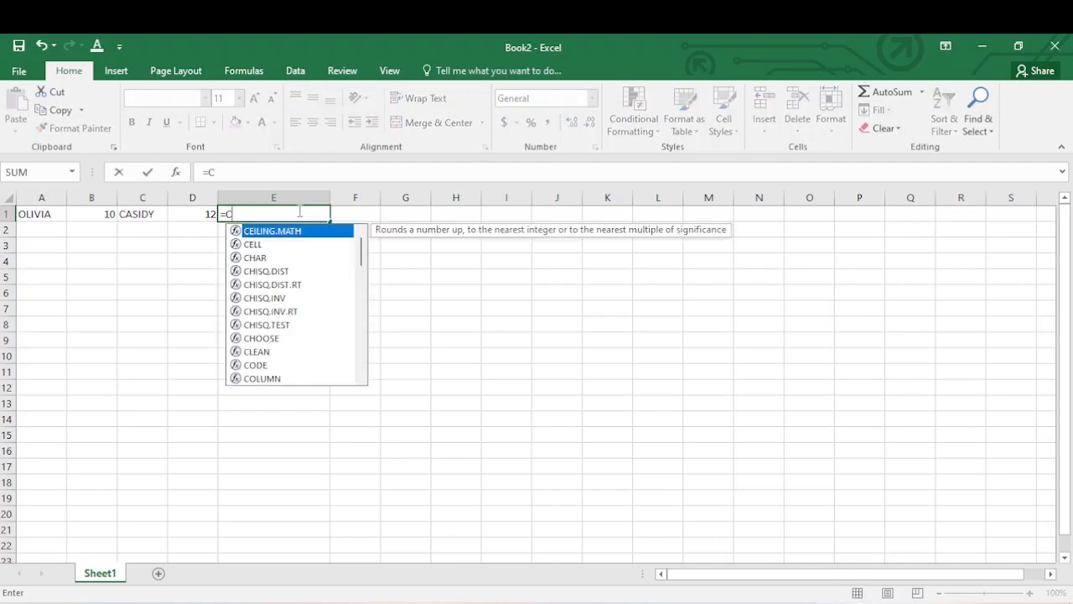
pyautogui.write('ONCATENATE')
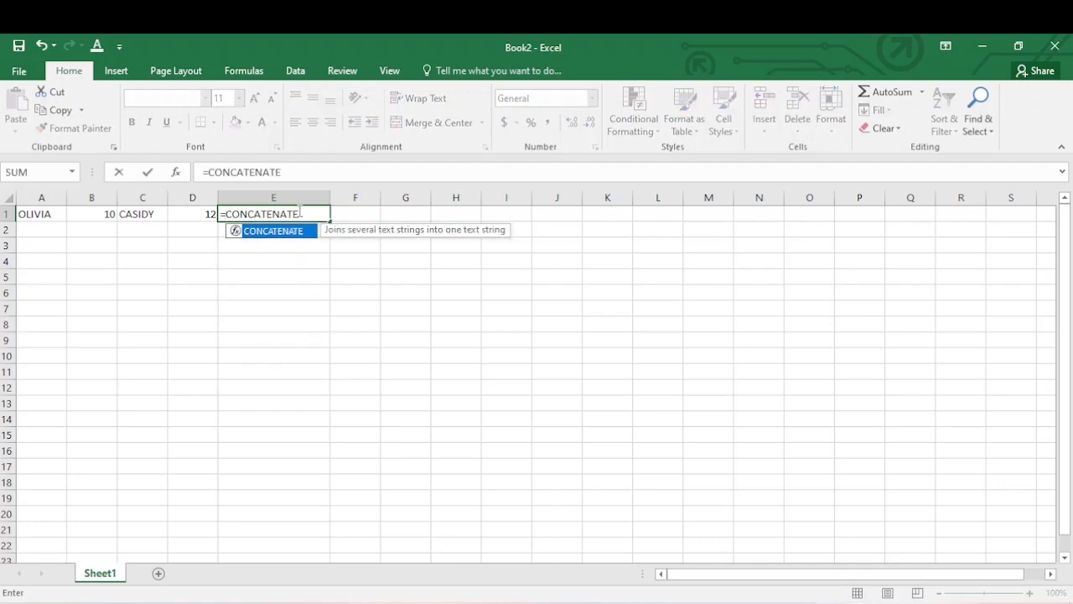
pyautogui.write('(')
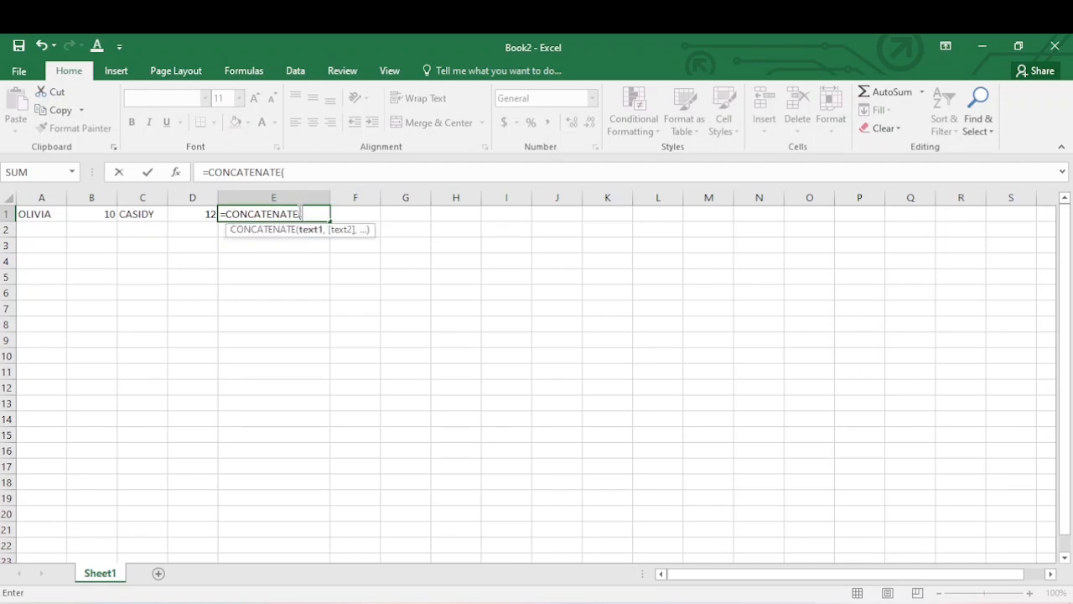
pyautogui.click(55, 214)
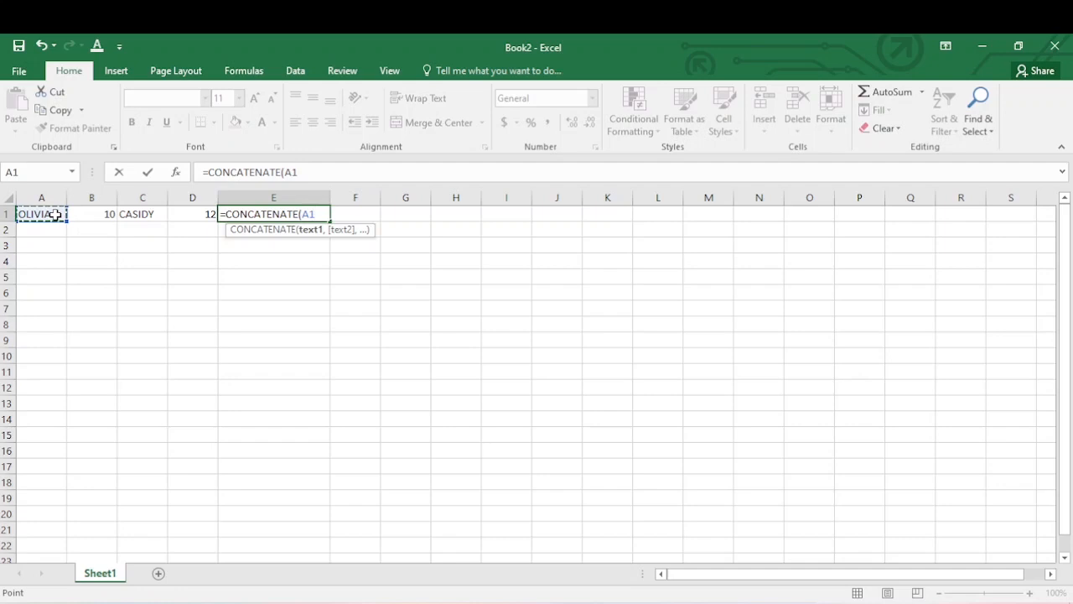
pyautogui.write(',')
pyautogui.click(88, 217)
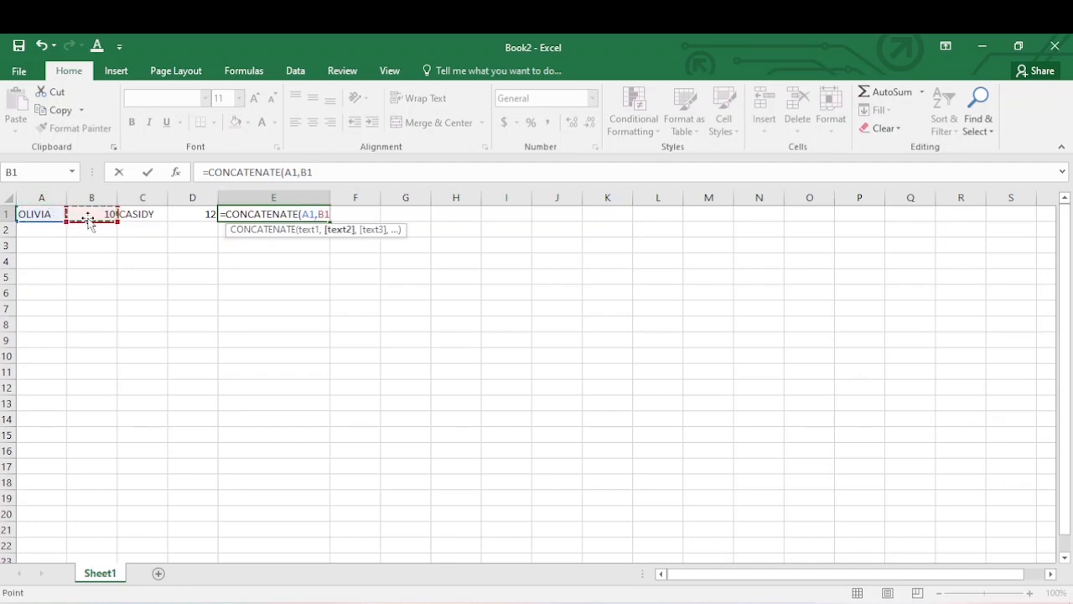
pyautogui.write(',')
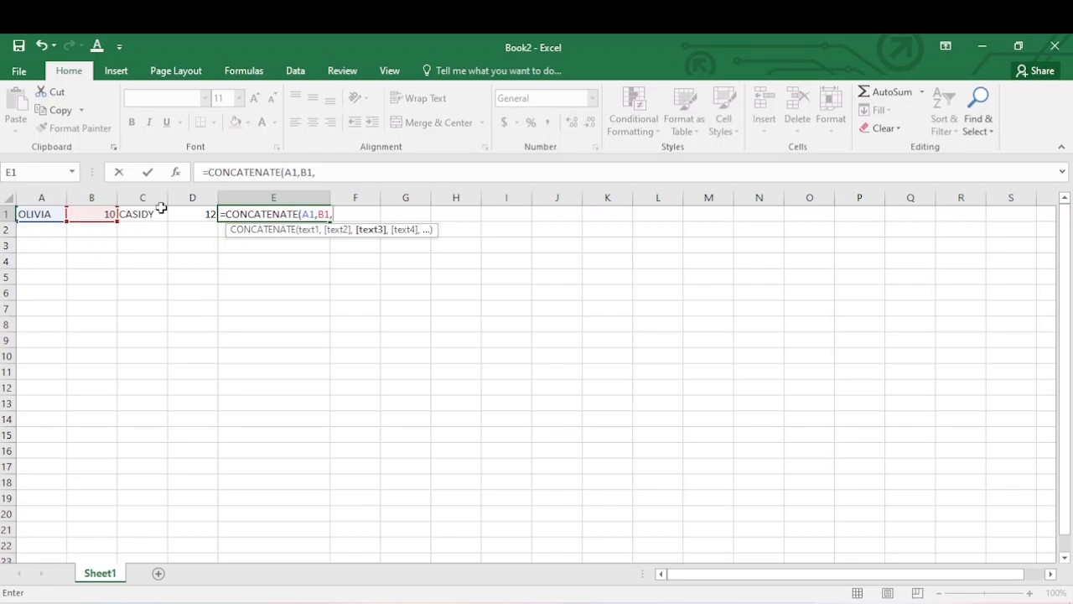
pyautogui.press('BackSpace')
pyautogui.write(')')
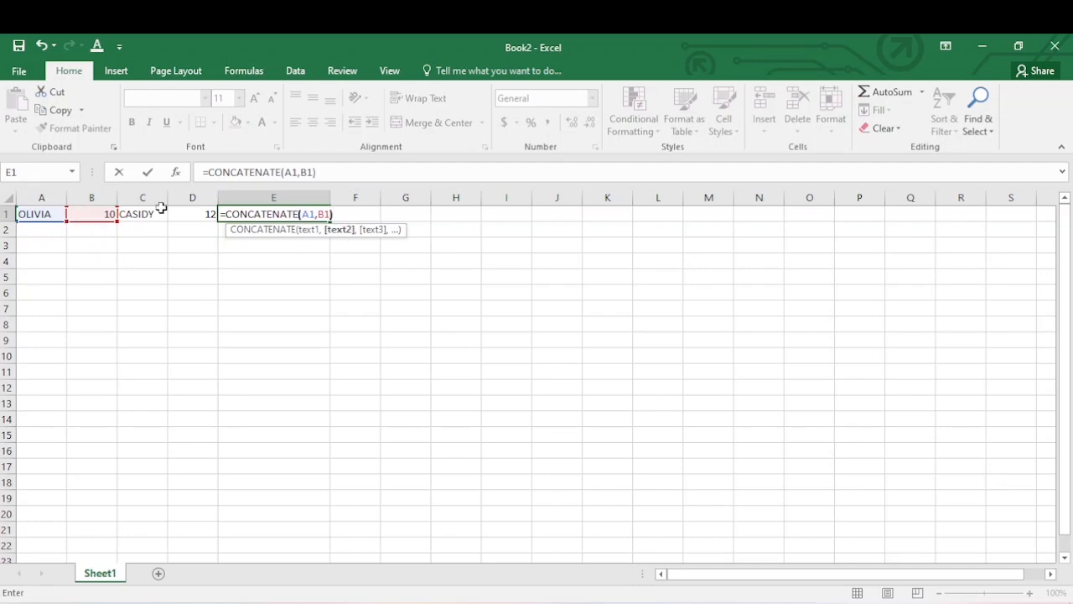
pyautogui.press('Return')
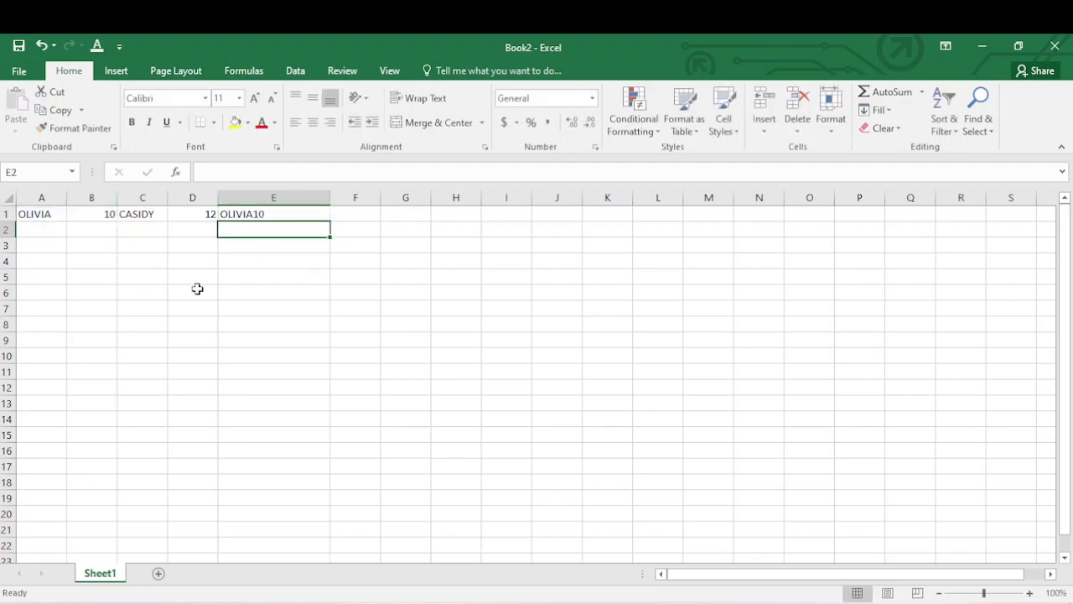
# Step: Insert a quoted space between the two references in cell E1's formula, making it =CONCATENATE(A1," ",B1)
pyautogui.click(257, 214)
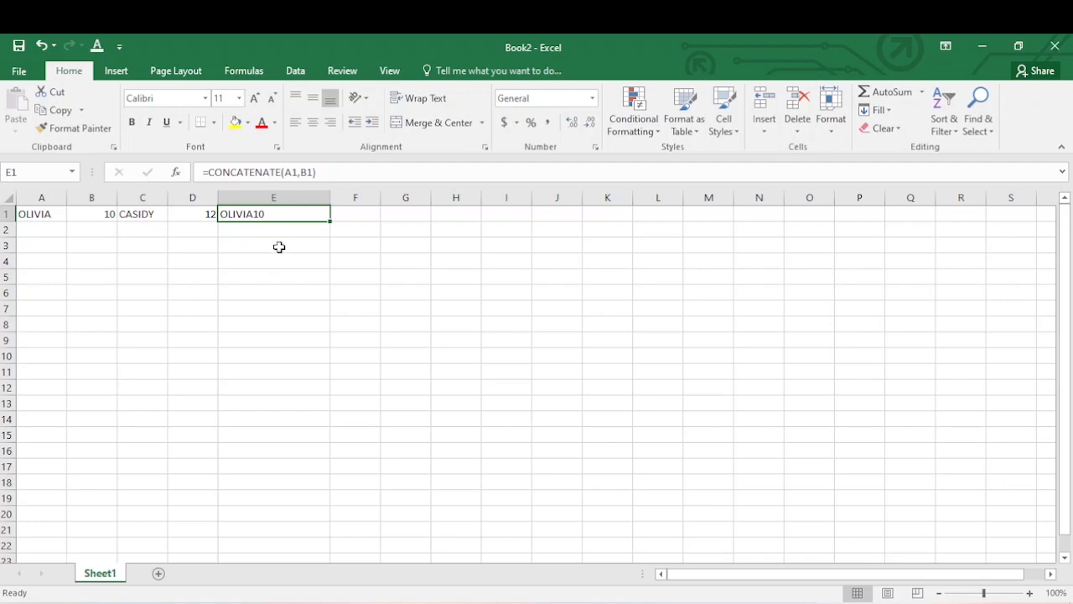
pyautogui.click(299, 172)
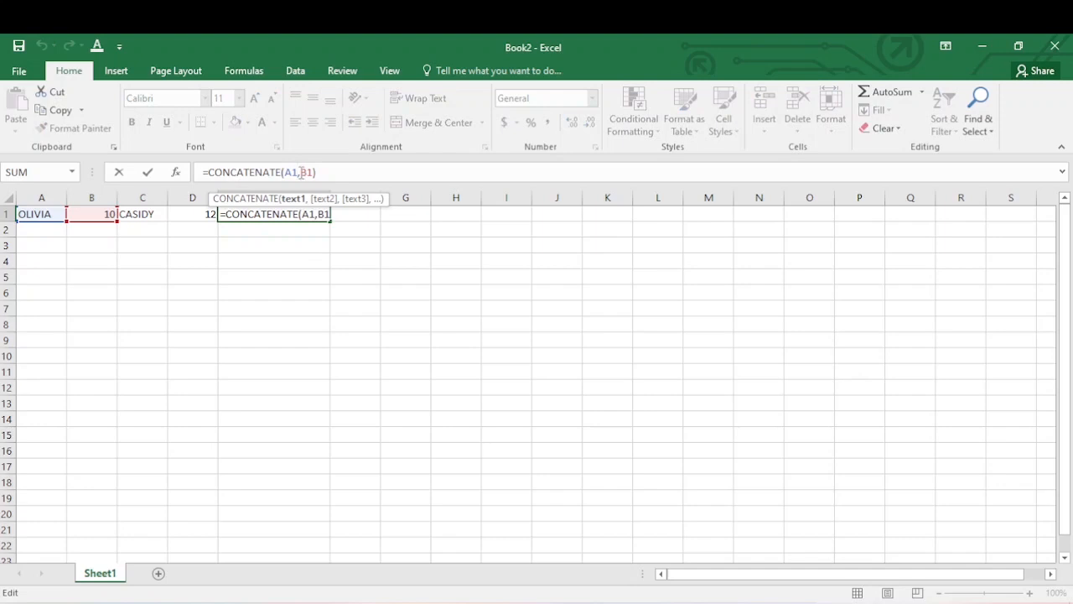
pyautogui.click(301, 173)
pyautogui.write('" ')
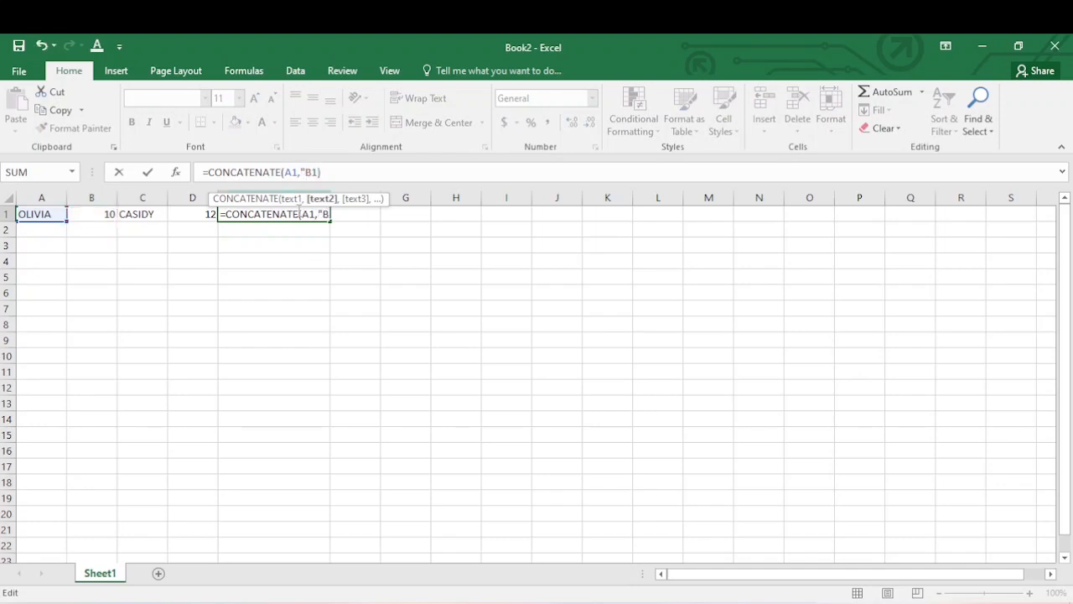
pyautogui.write('",')
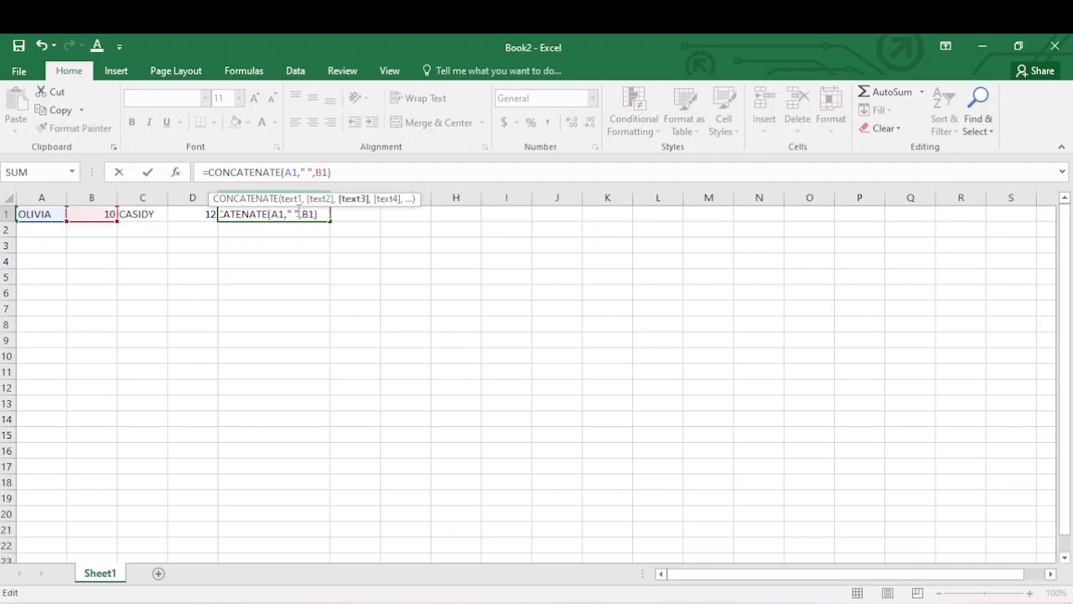
pyautogui.press('Return')
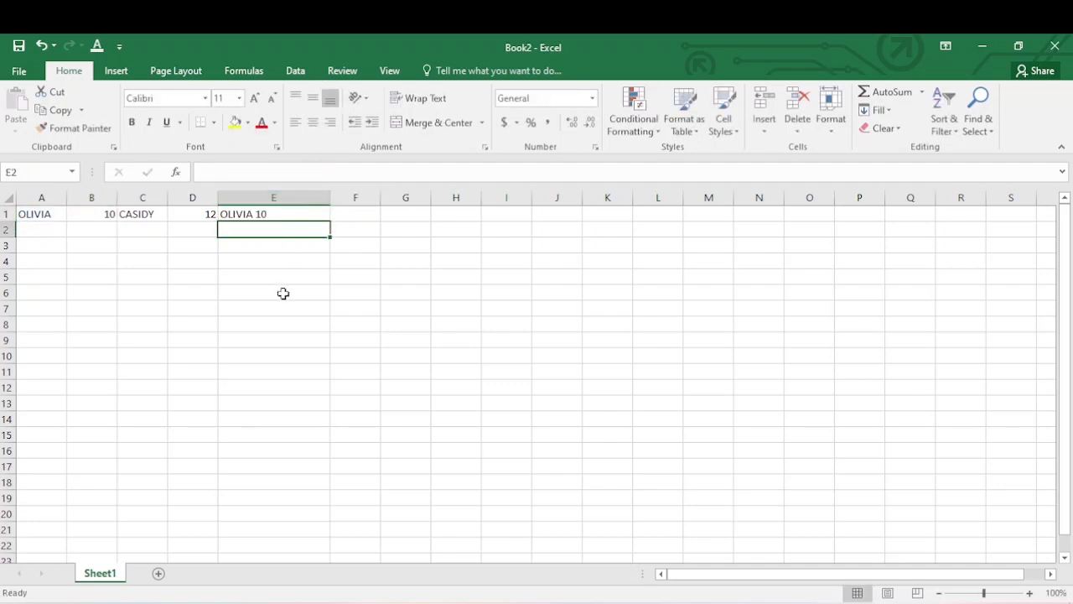
# Step: Add the word IS and another space to cell E1's formula, making it =CONCATENATE(A1," ","IS"," ",B1)
pyautogui.click(248, 216)
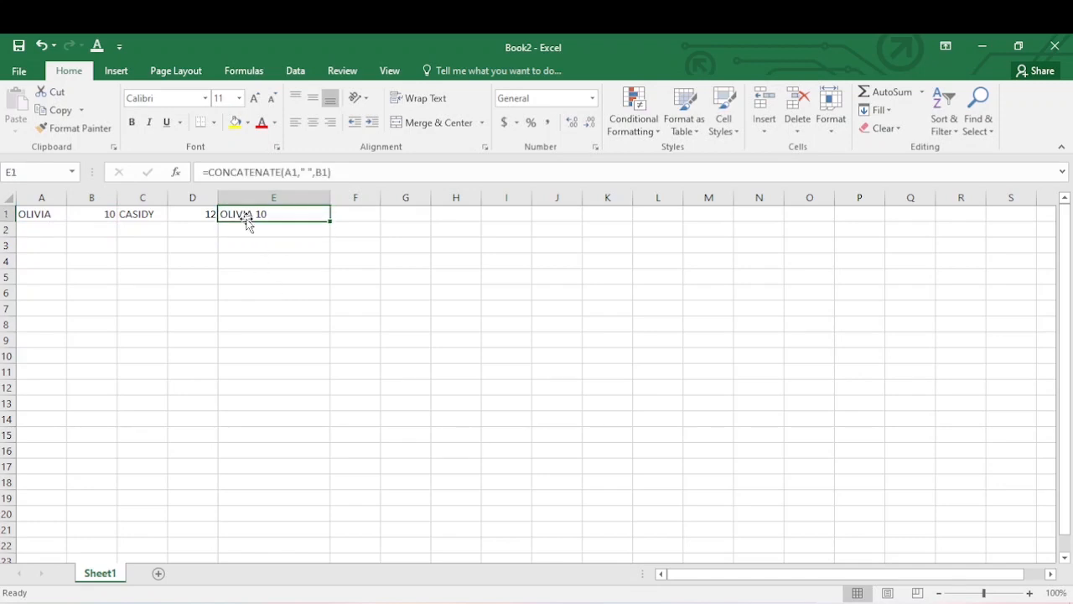
pyautogui.click(310, 172)
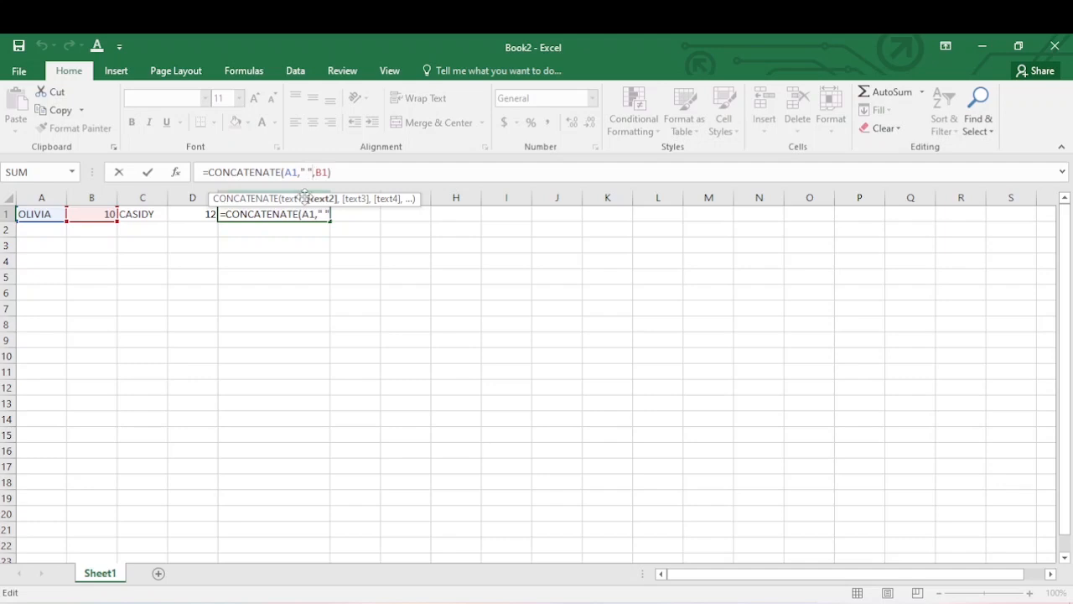
pyautogui.write(',')
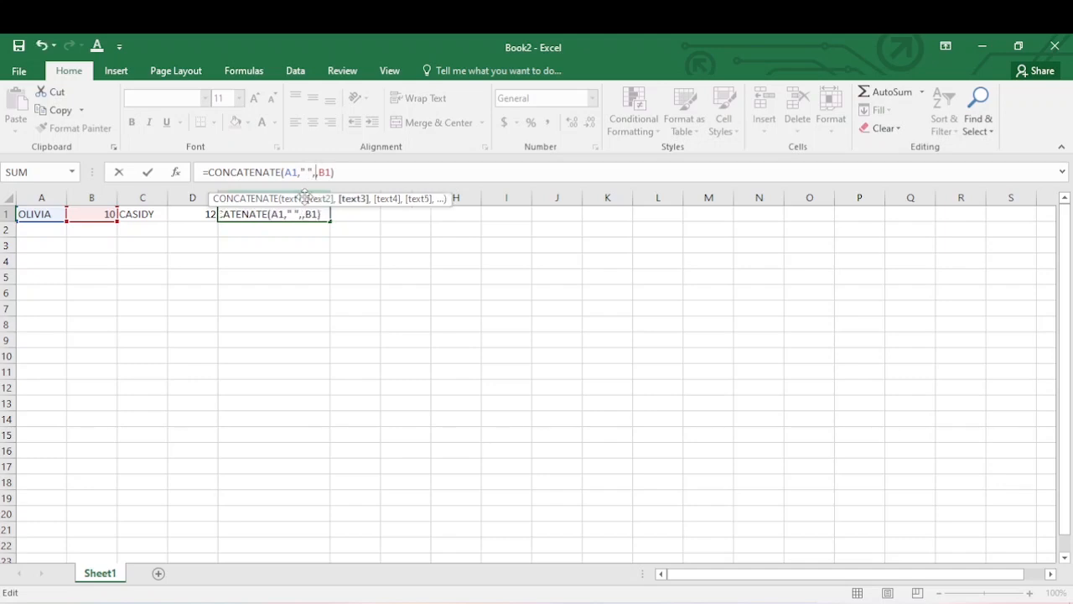
pyautogui.write('"IS')
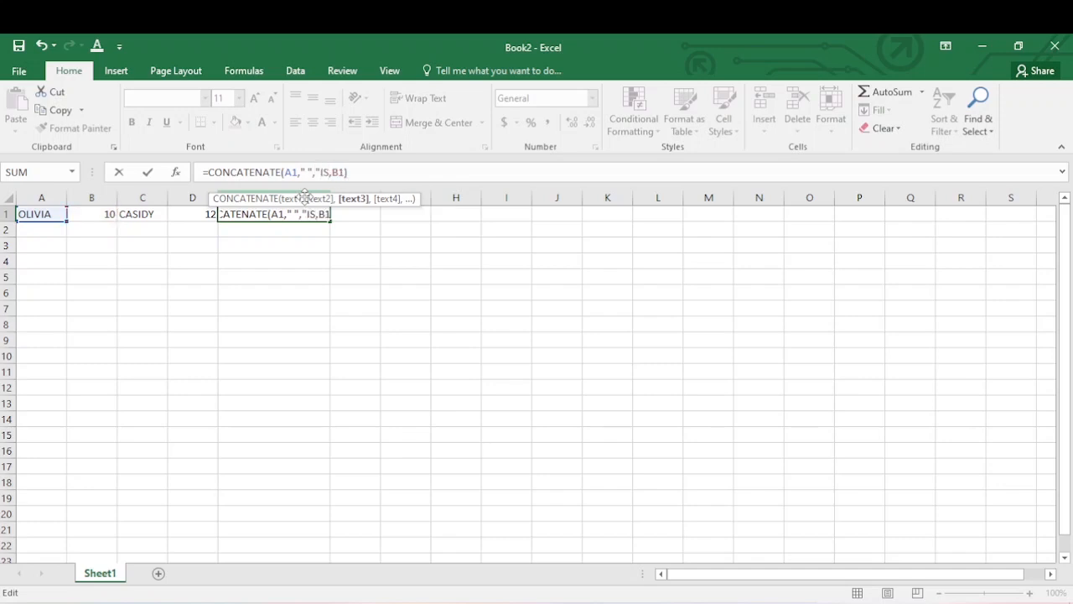
pyautogui.write('"')
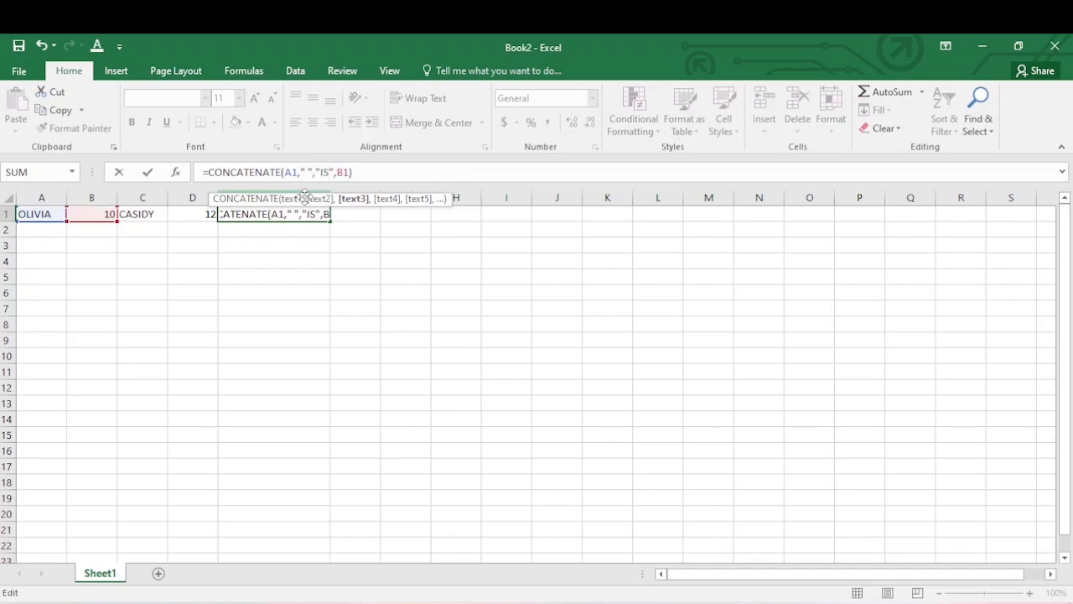
pyautogui.write(',"')
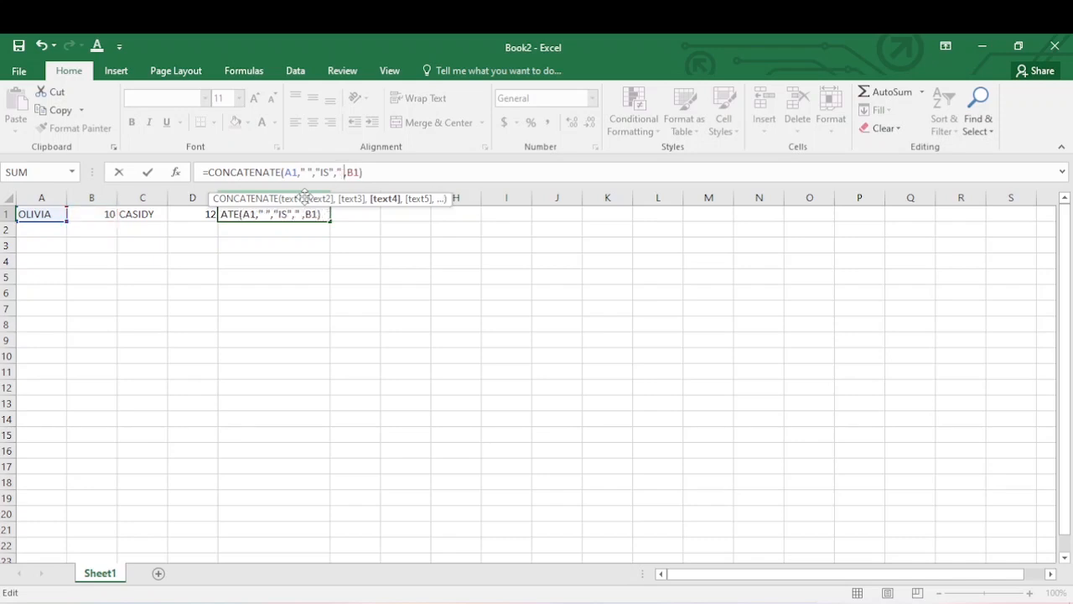
pyautogui.write(' ""')
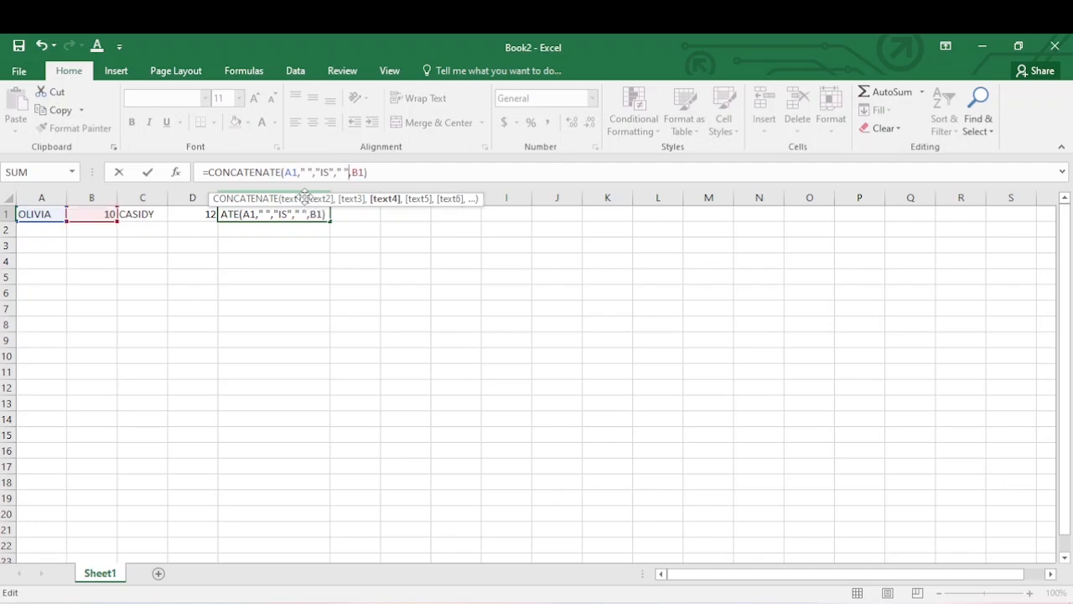
pyautogui.press('Return')
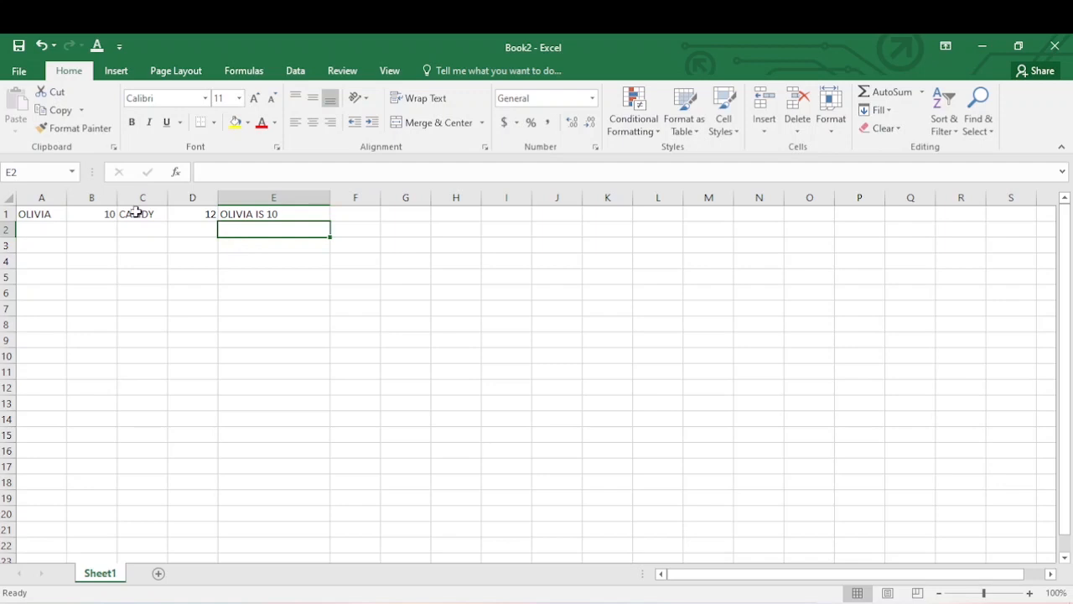
# Step: Clear the CONCATENATE example from cells A1 to E5
pyautogui.moveTo(23, 216); pyautogui.dragTo(294, 284)
pyautogui.press('Delete')
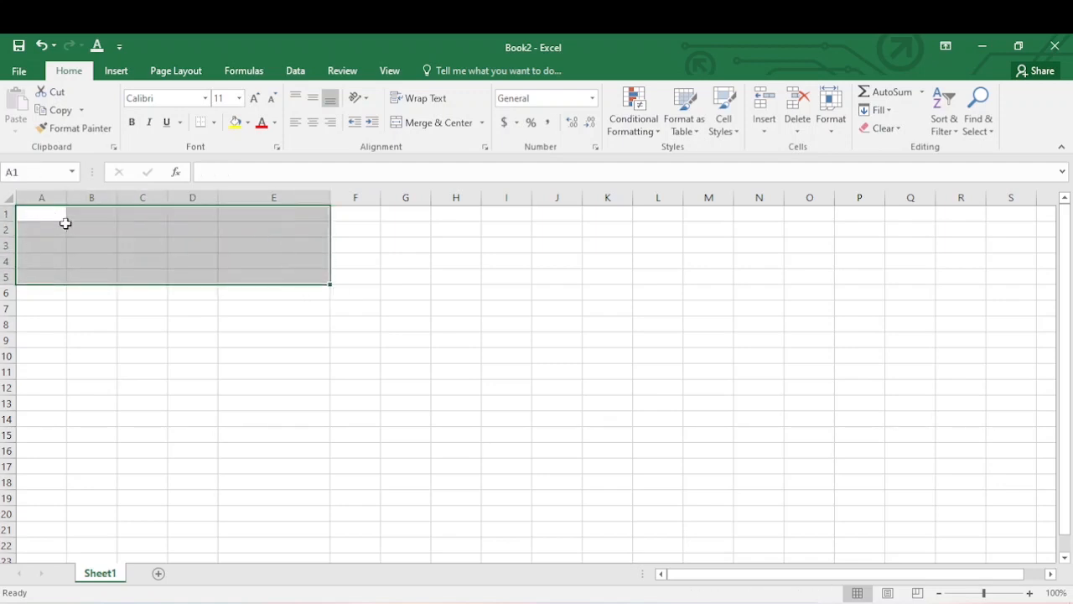
pyautogui.click(51, 218)
pyautogui.write('IF')
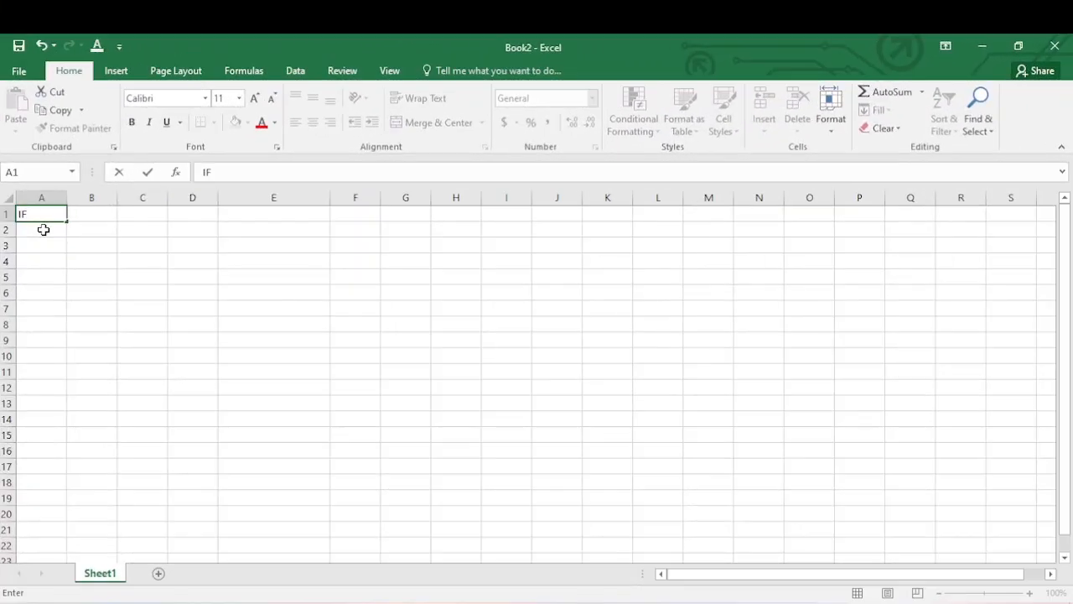
pyautogui.press('BackSpace')
pyautogui.press('BackSpace')
# Step: Fill cells B2 to B6 with PENCIL, PEN, BIRO, PENCIL and PEN
pyautogui.click(70, 232)
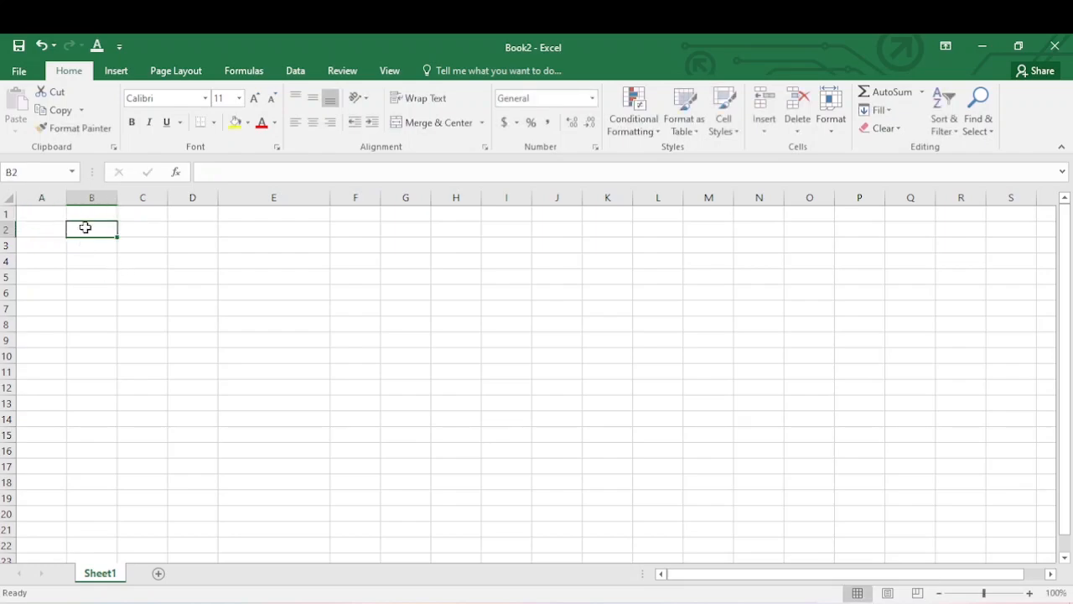
pyautogui.write('PEN')
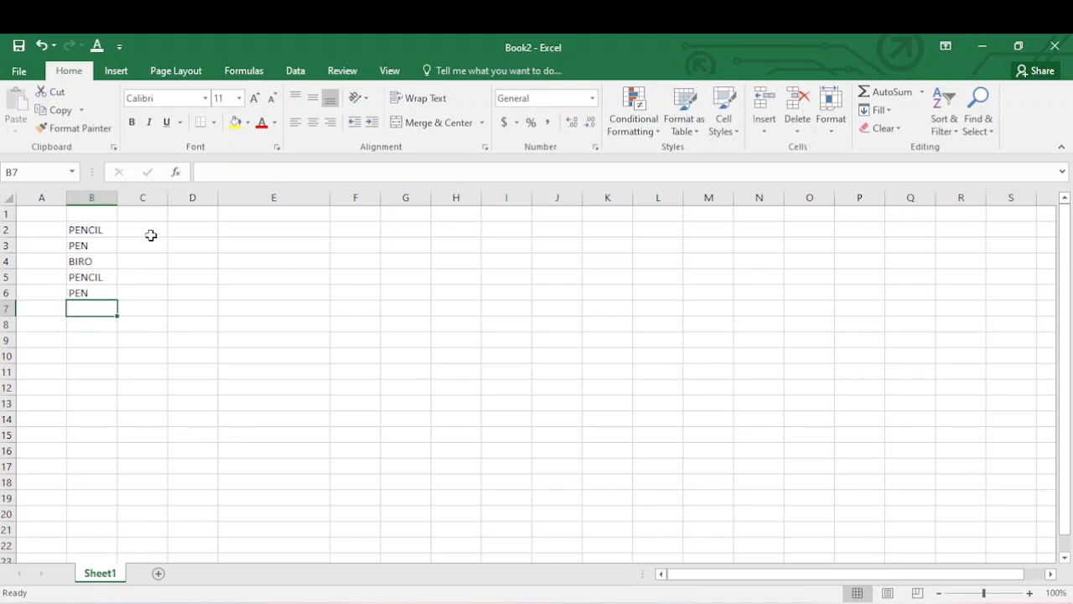
# Step: Begin an IF formula in cell C2 that tests B2="pencil" and returns "KG" when true
pyautogui.click(154, 233)
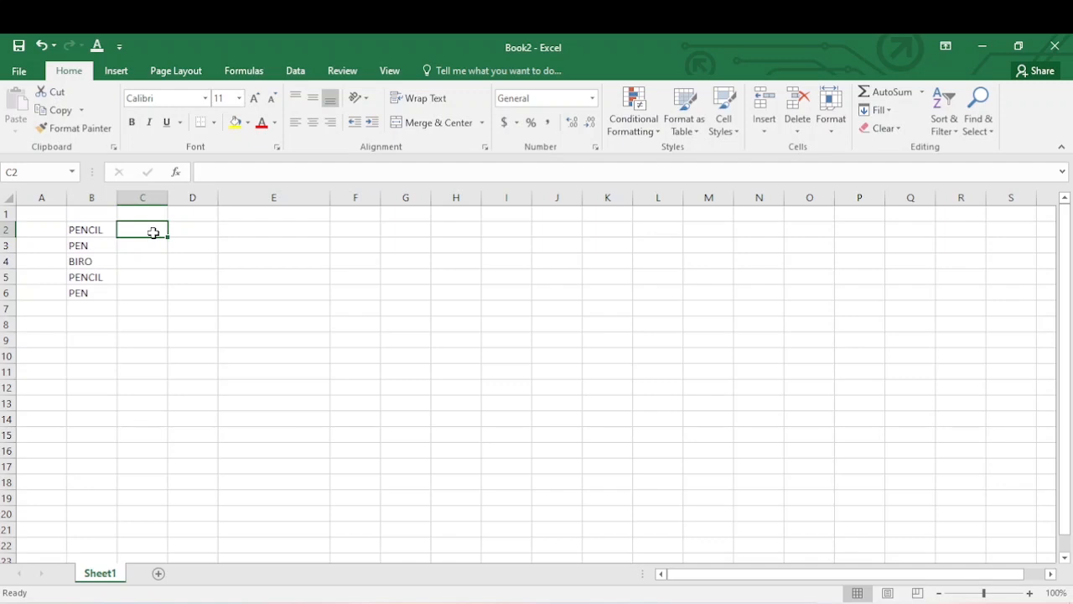
pyautogui.write('=')
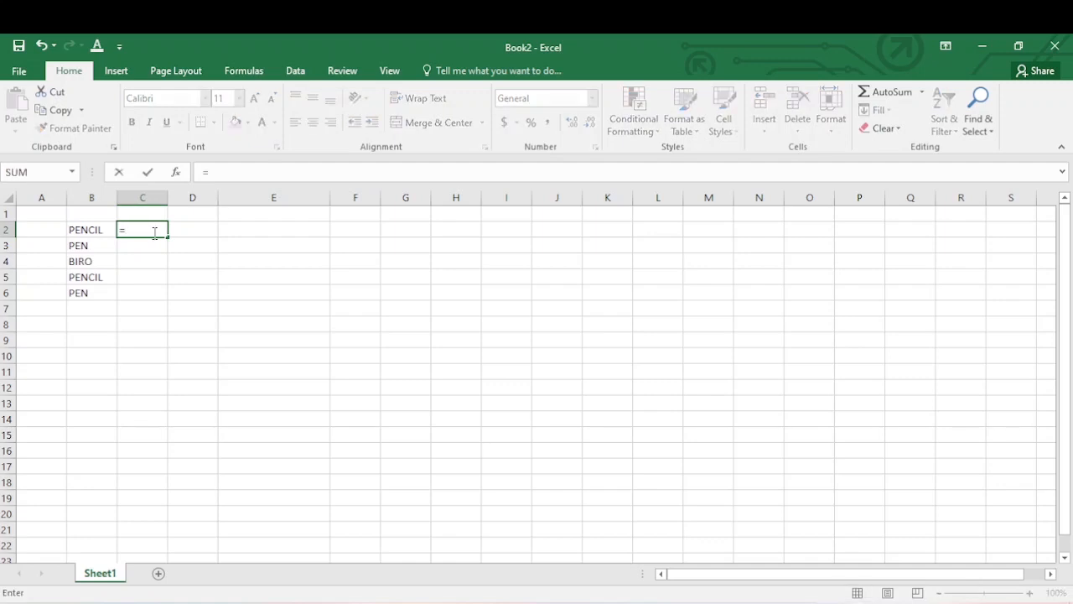
pyautogui.write('if(')
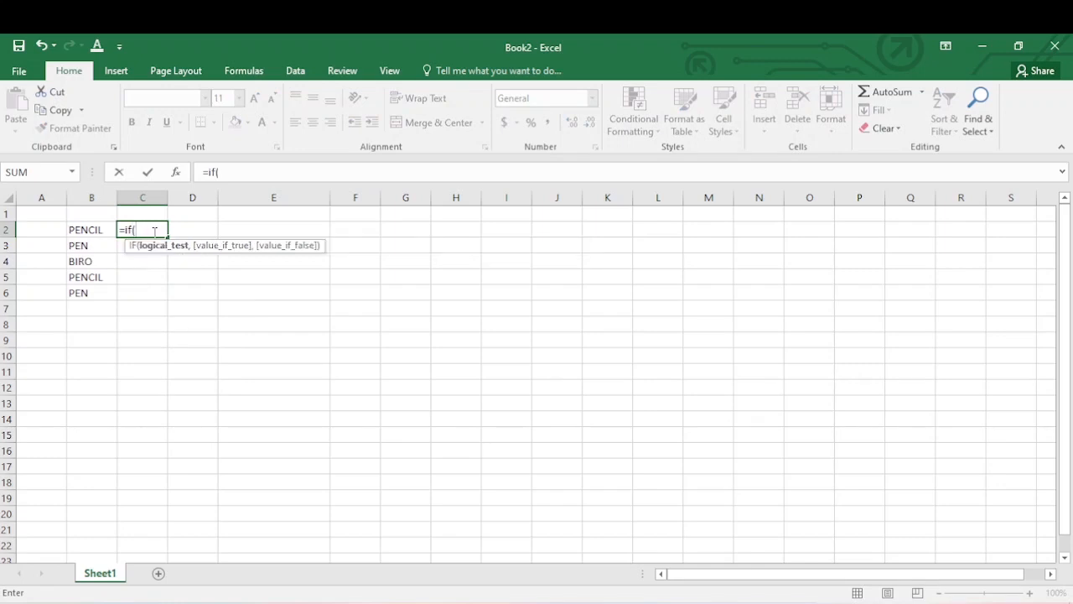
pyautogui.click(79, 231)
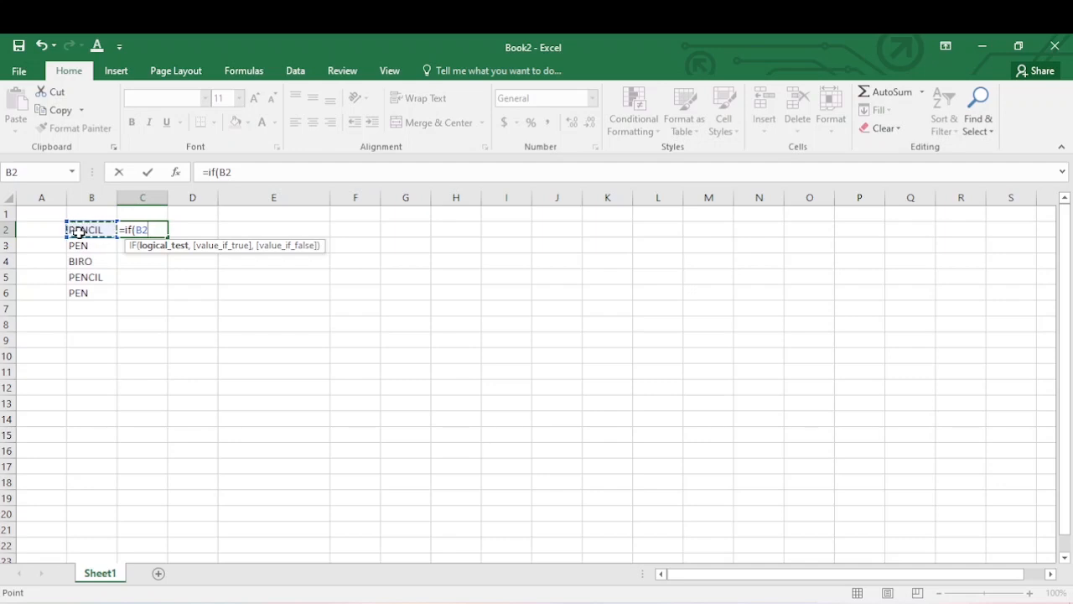
pyautogui.write('="pe')
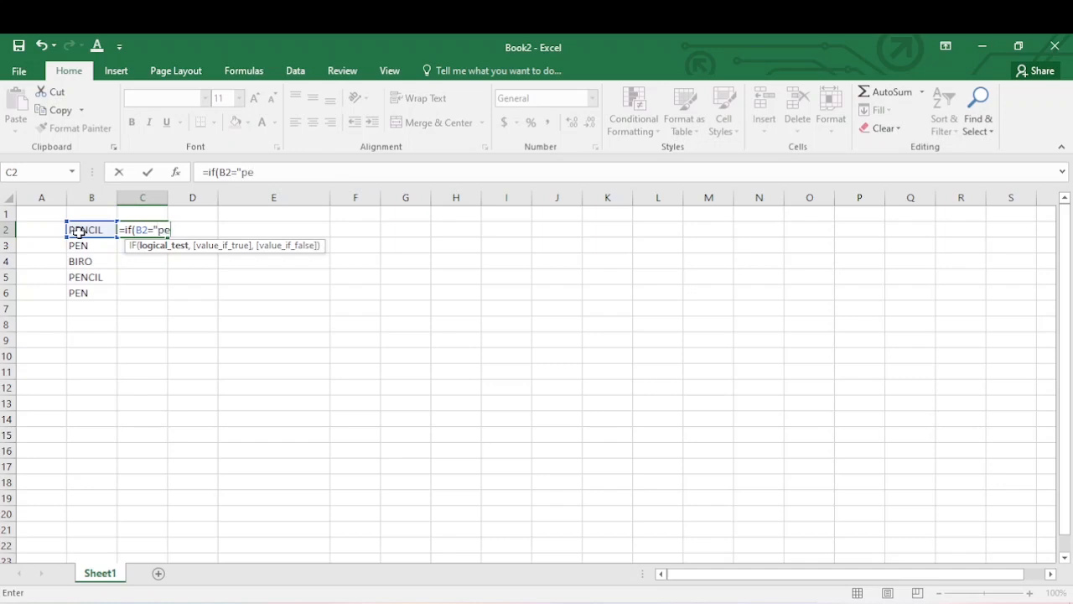
pyautogui.write('ncil",KG')
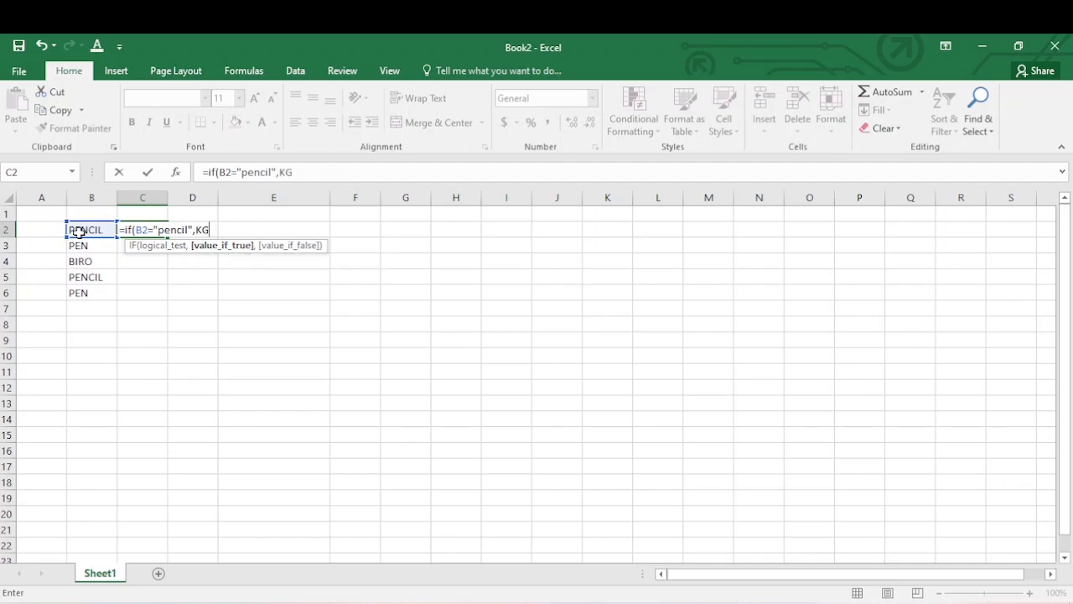
pyautogui.press('BackSpace')
pyautogui.press('BackSpace')
pyautogui.write('"KG",')
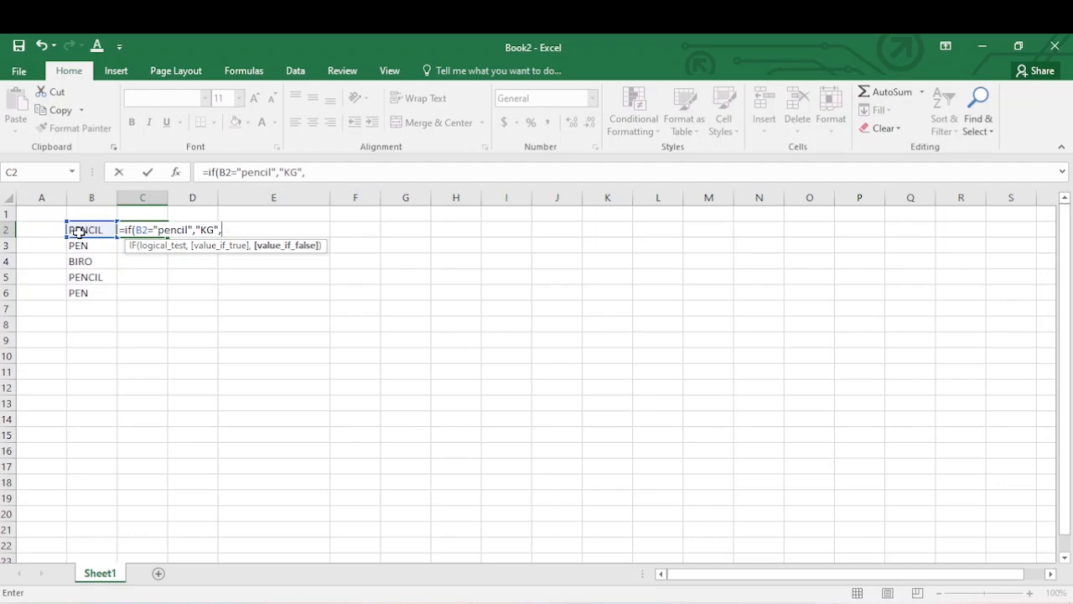
# Step: Complete the IF formula in C2 with "Secondry" as the value if false
pyautogui.write('"SEcon')
pyautogui.press('BackSpace')
pyautogui.press('BackSpace')
pyautogui.press('BackSpace')
pyautogui.press('BackSpace')
pyautogui.write('econdry"')
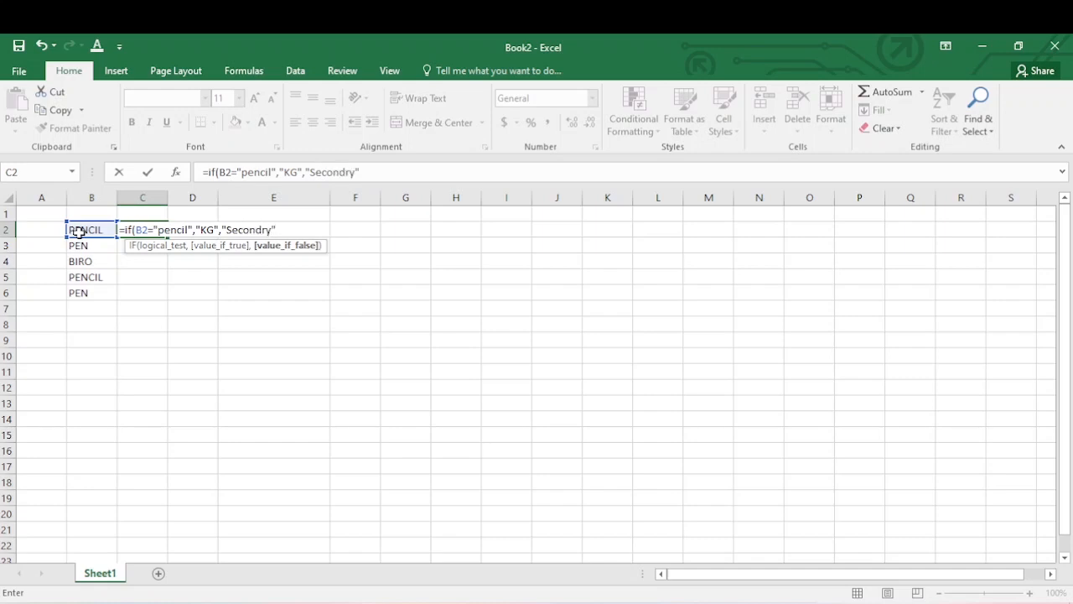
pyautogui.write(')')
pyautogui.press('Return')
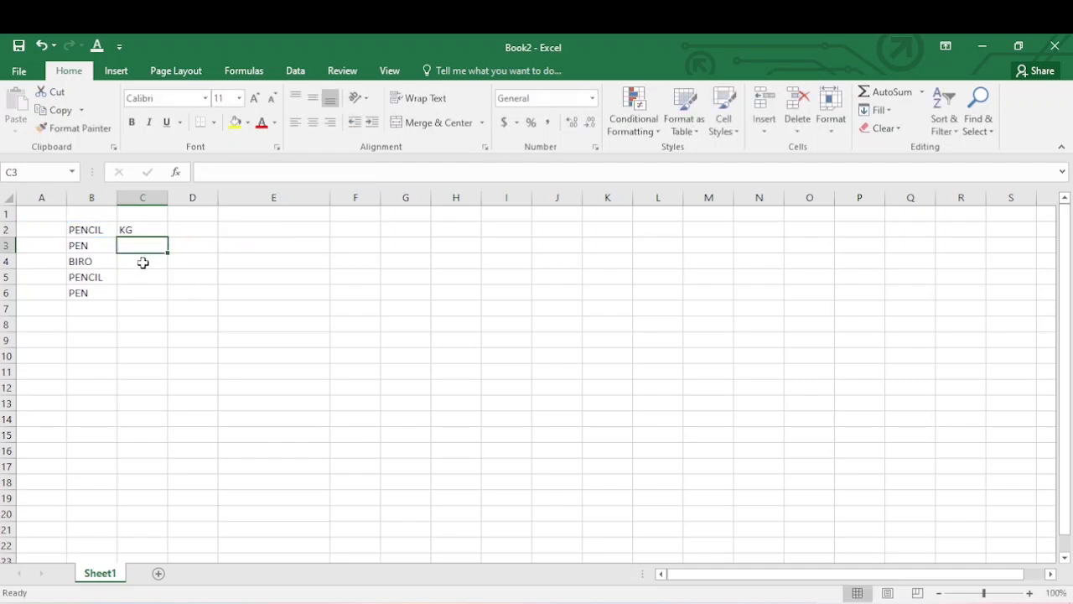
# Step: Copy the IF formula from cell C2 down through C6
pyautogui.click(86, 229)
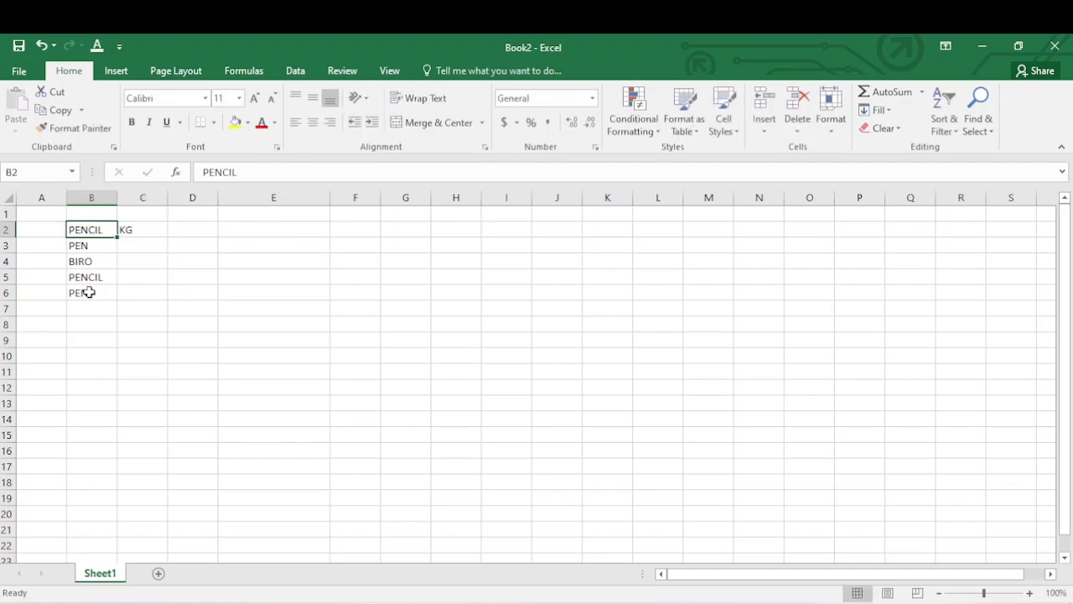
pyautogui.click(142, 235)
pyautogui.moveTo(168, 238); pyautogui.dragTo(164, 307)
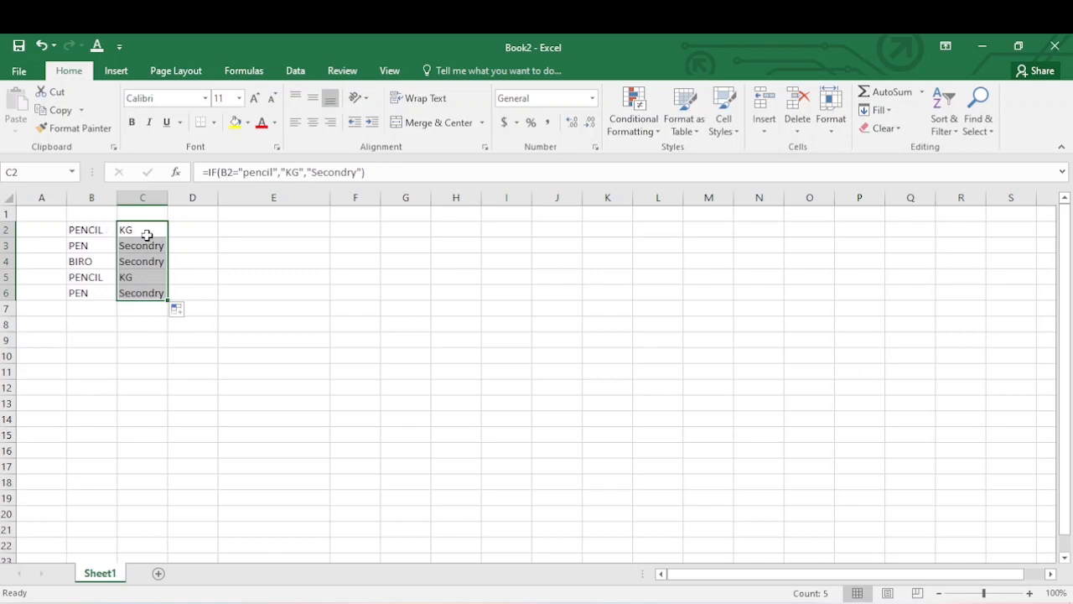
pyautogui.click(205, 259)
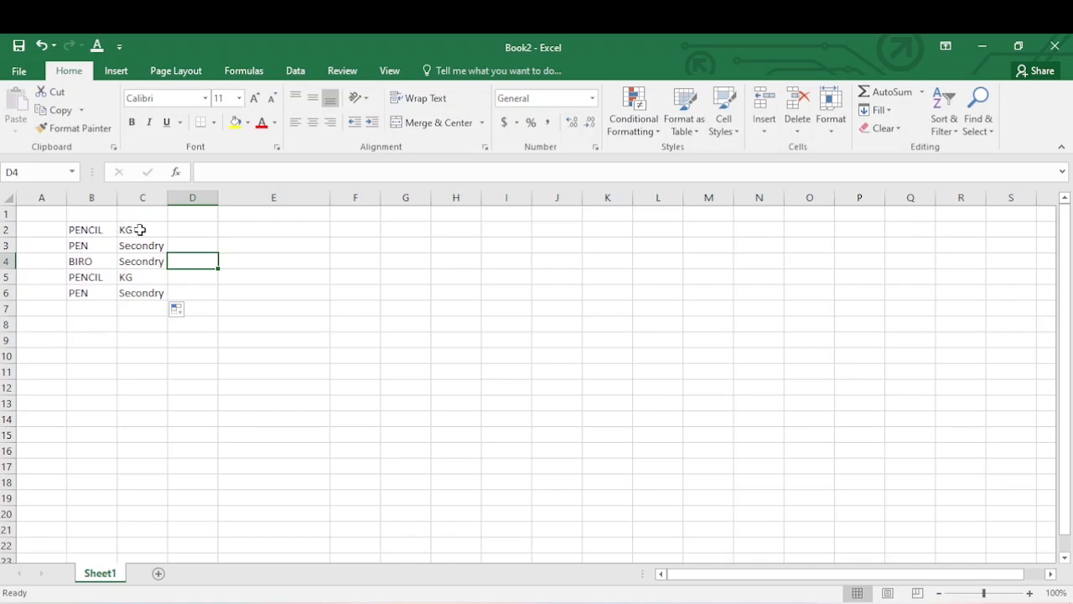
# Step: Clear the IF example from cells A2 to C7
pyautogui.moveTo(140, 230); pyautogui.dragTo(144, 310)
pyautogui.moveTo(33, 230); pyautogui.dragTo(163, 305)
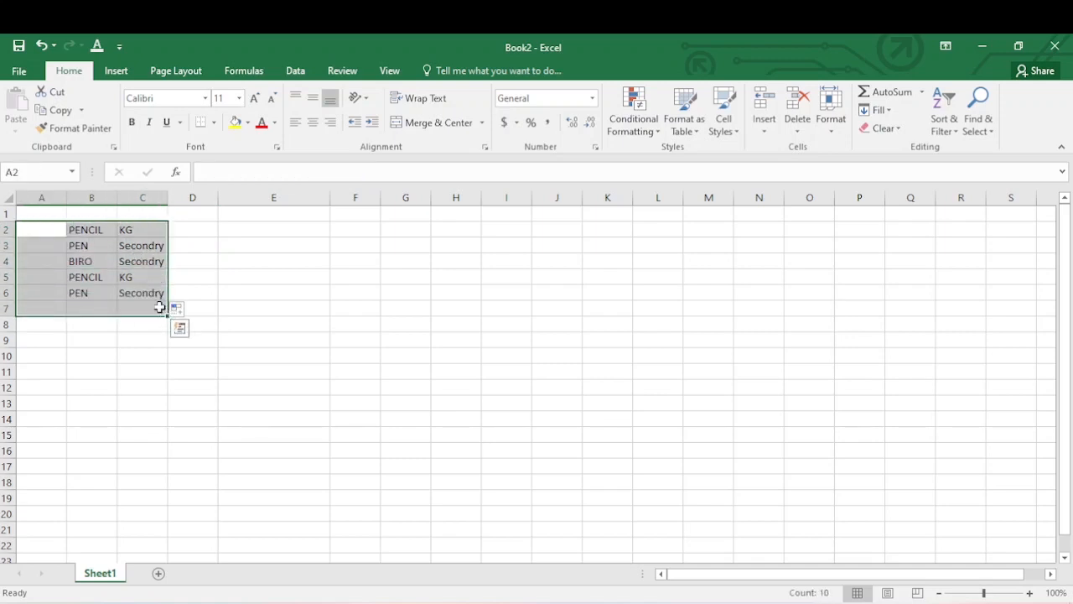
pyautogui.press('Delete')
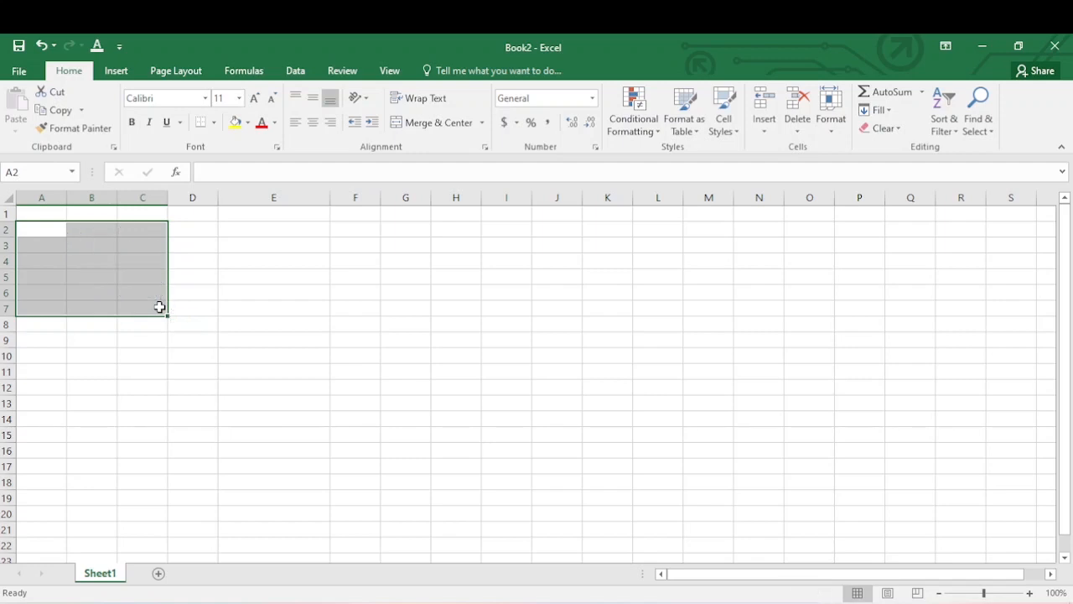
pyautogui.click(143, 231)
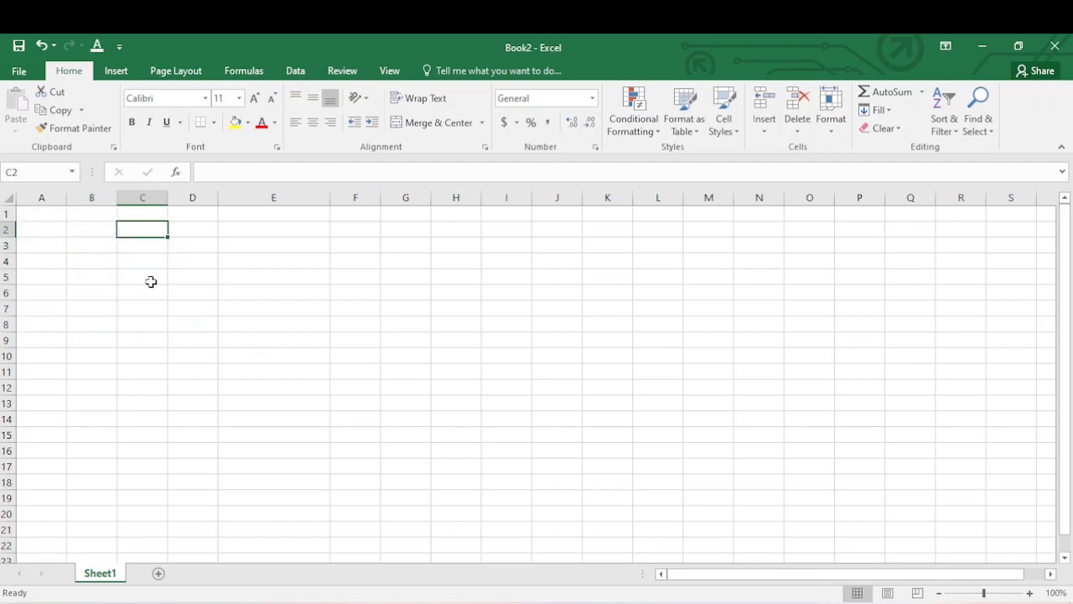
# Step: Begin an IF formula in cell B2 that tests whether A2<=50000
pyautogui.click(102, 233)
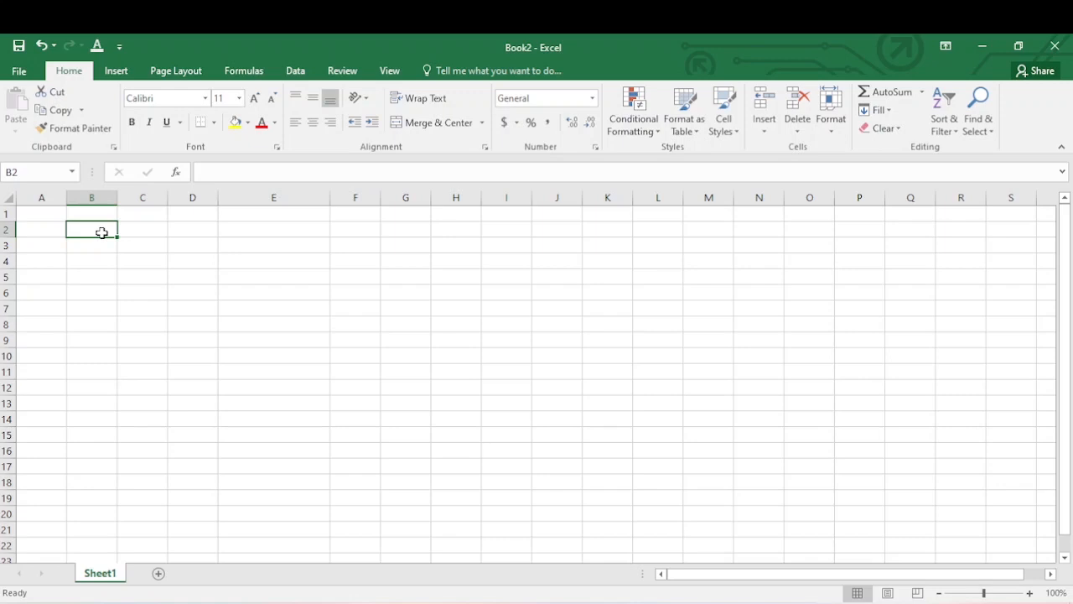
pyautogui.write('=if')
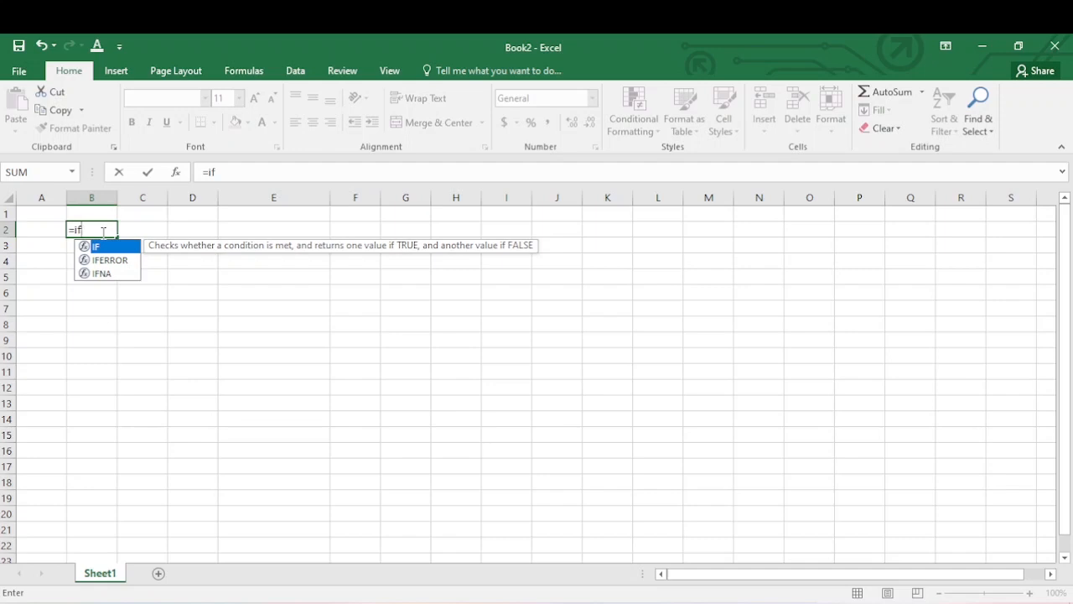
pyautogui.write('(')
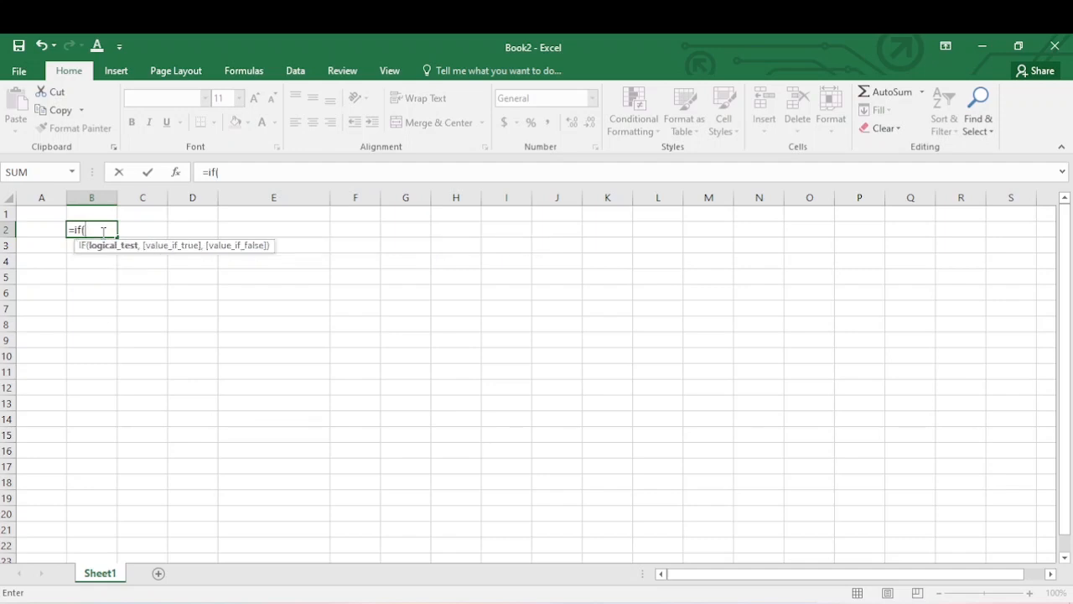
pyautogui.click(33, 229)
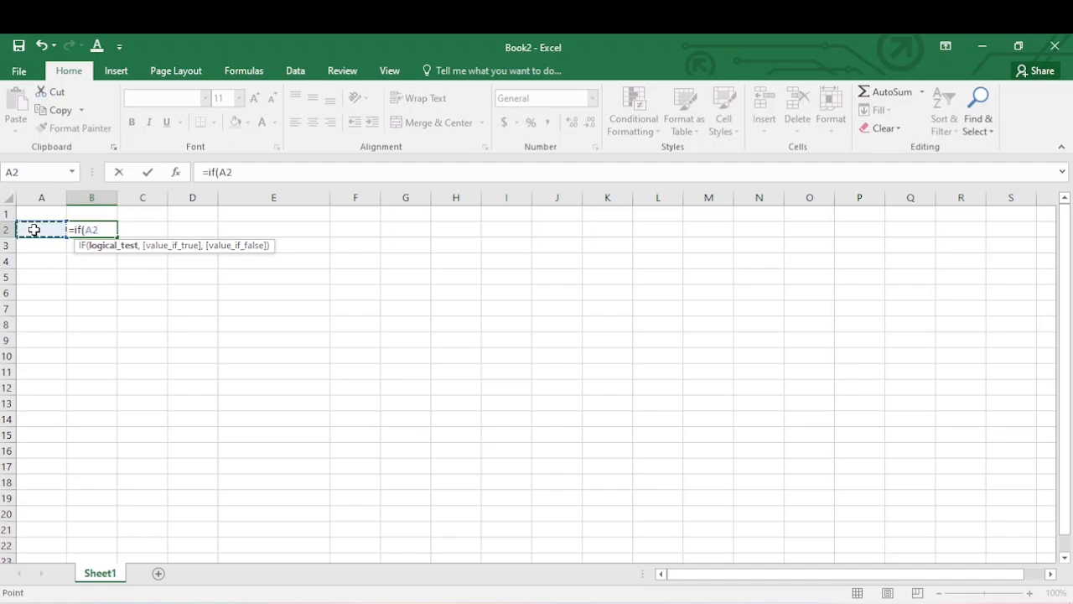
pyautogui.write('<=50')
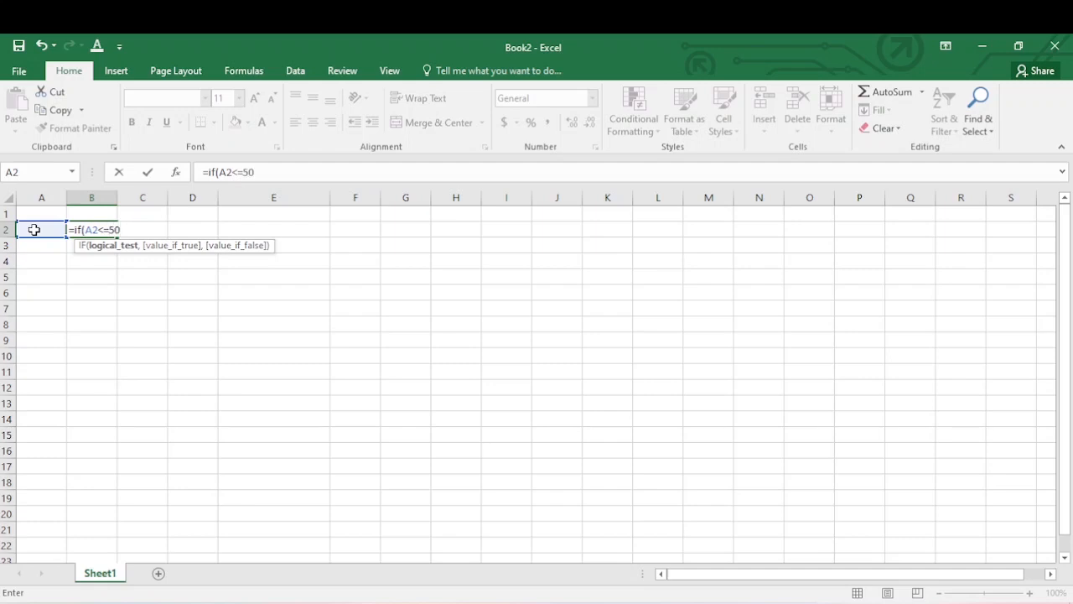
pyautogui.write('000,')
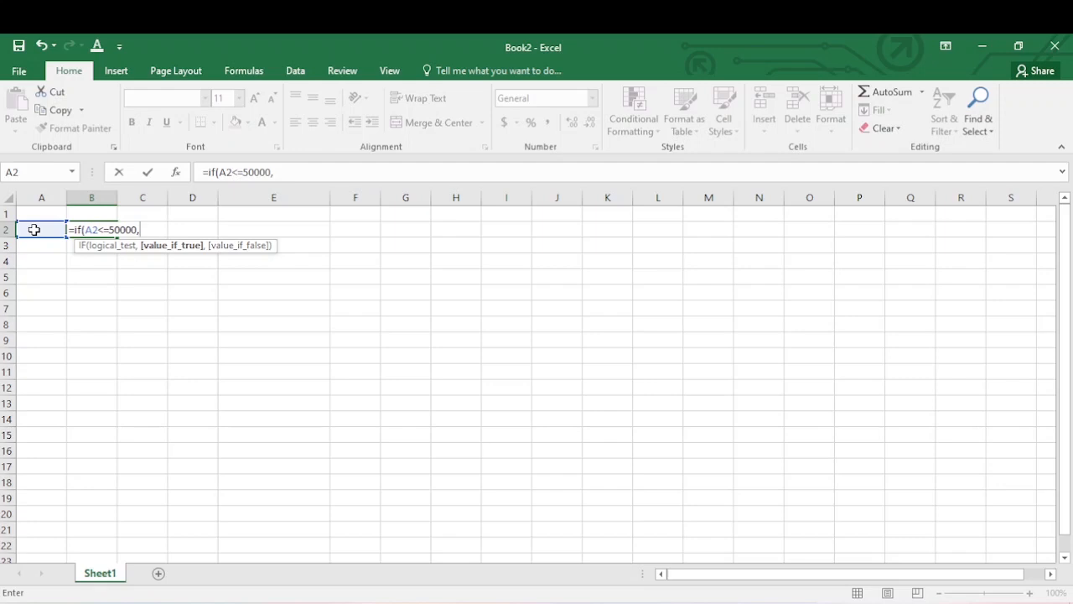
# Step: Complete the IF formula in B2 with "success" as the value if true and "Decline" as the value if false
pyautogui.write('"')
pyautogui.write('c')
pyautogui.write('uccess"')
pyautogui.write(',')
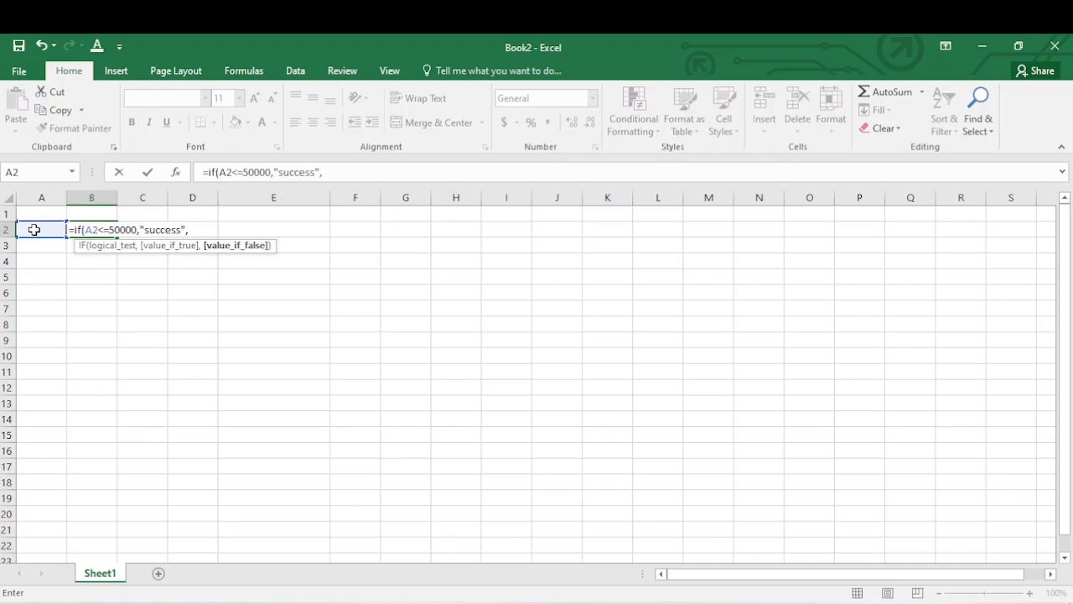
pyautogui.write('"Decline")')
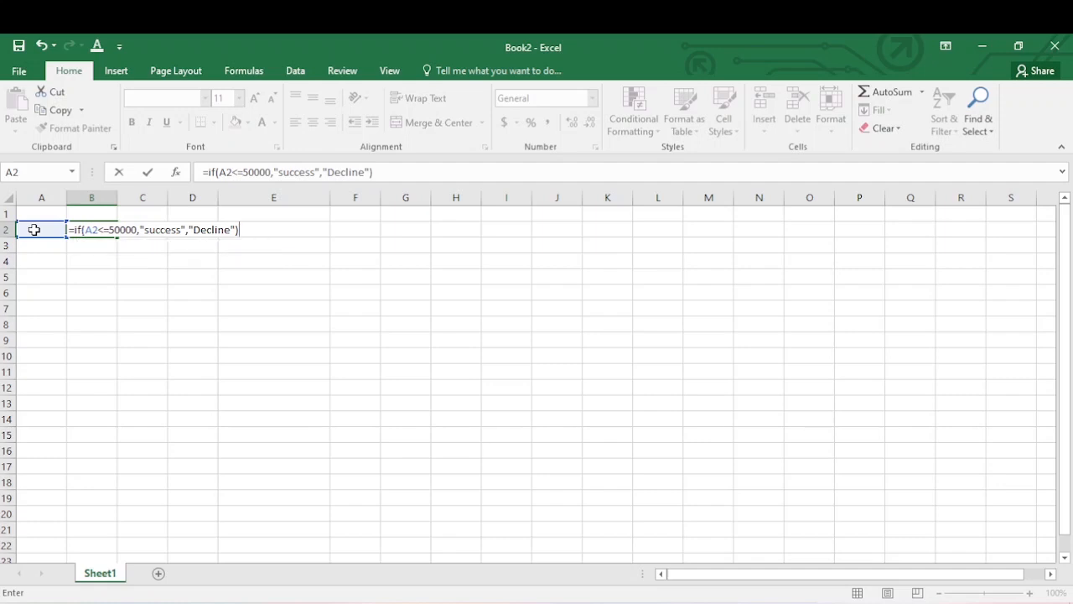
pyautogui.press('Return')
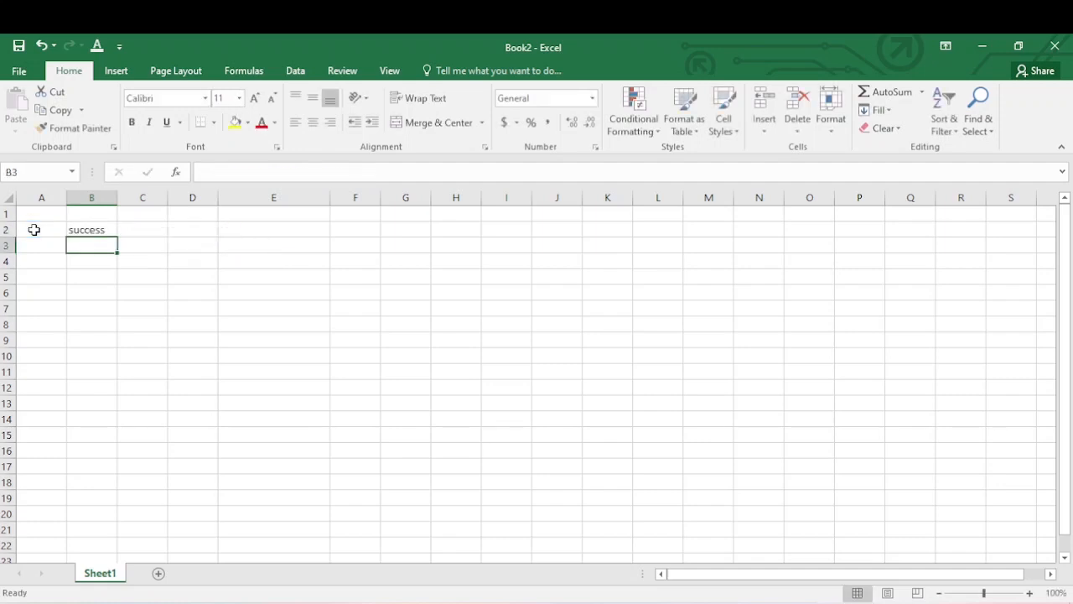
# Step: Enter 60000 in cell A2 to test the IF formula
pyautogui.click(30, 233)
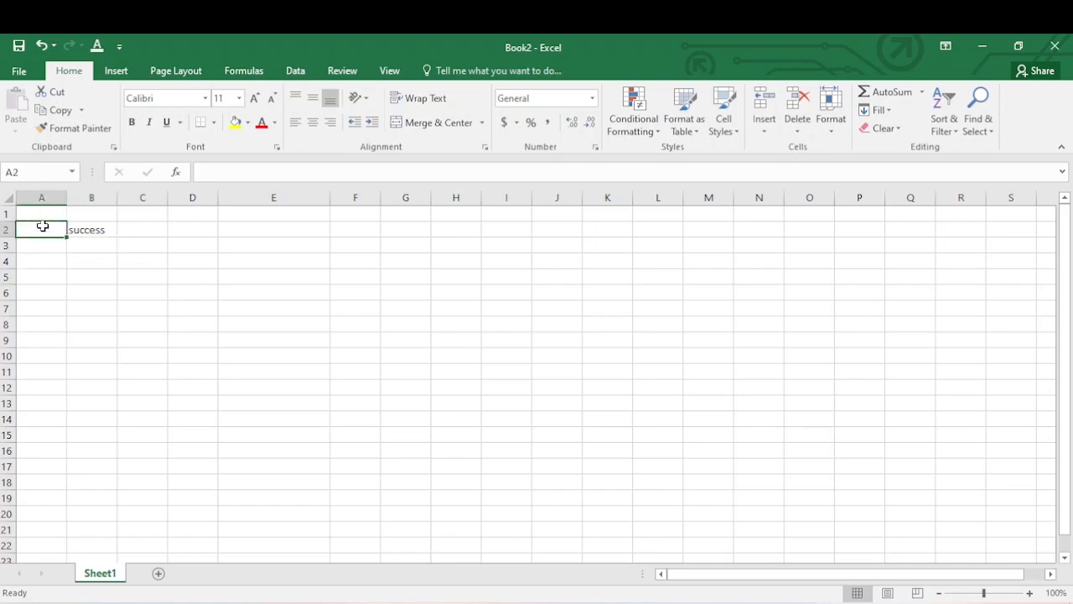
pyautogui.write('6')
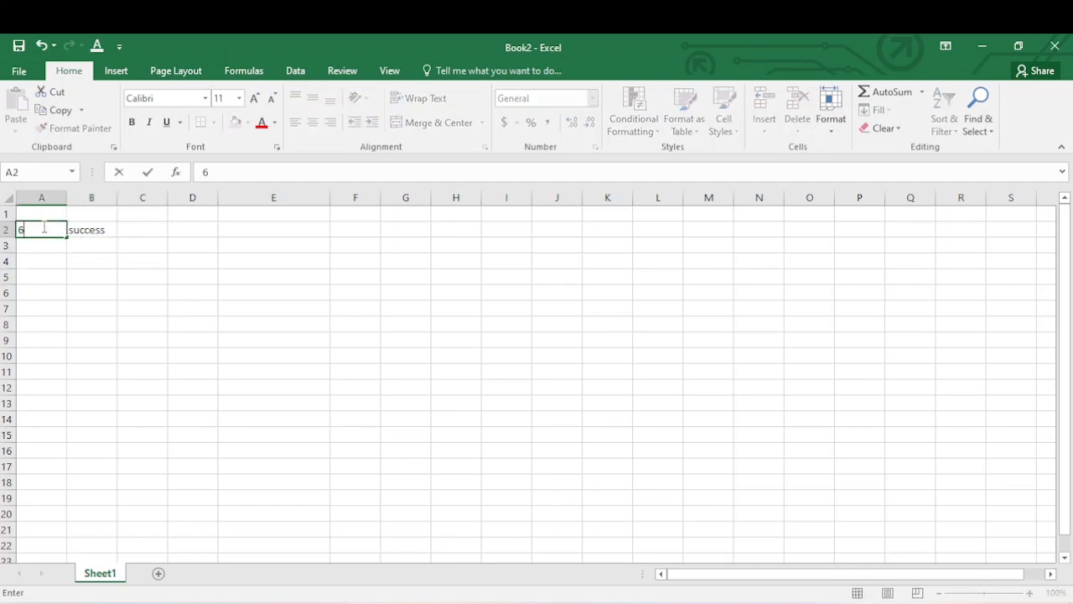
pyautogui.write('0000')
pyautogui.press('Return')
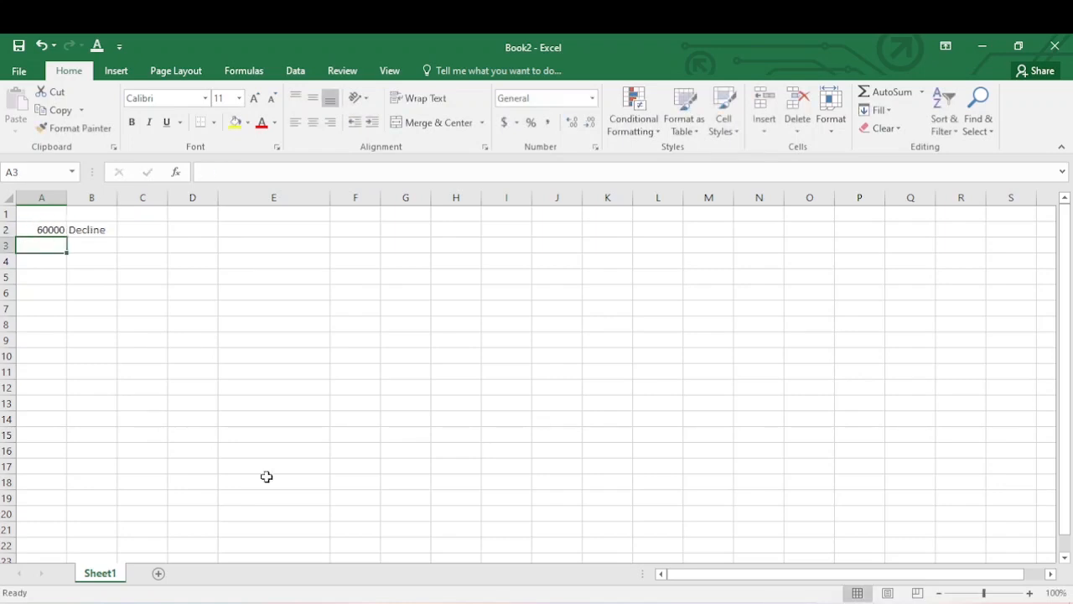
# Step: Replace the value in cell A2 with 45000 to test the other IF outcome
pyautogui.click(40, 232)
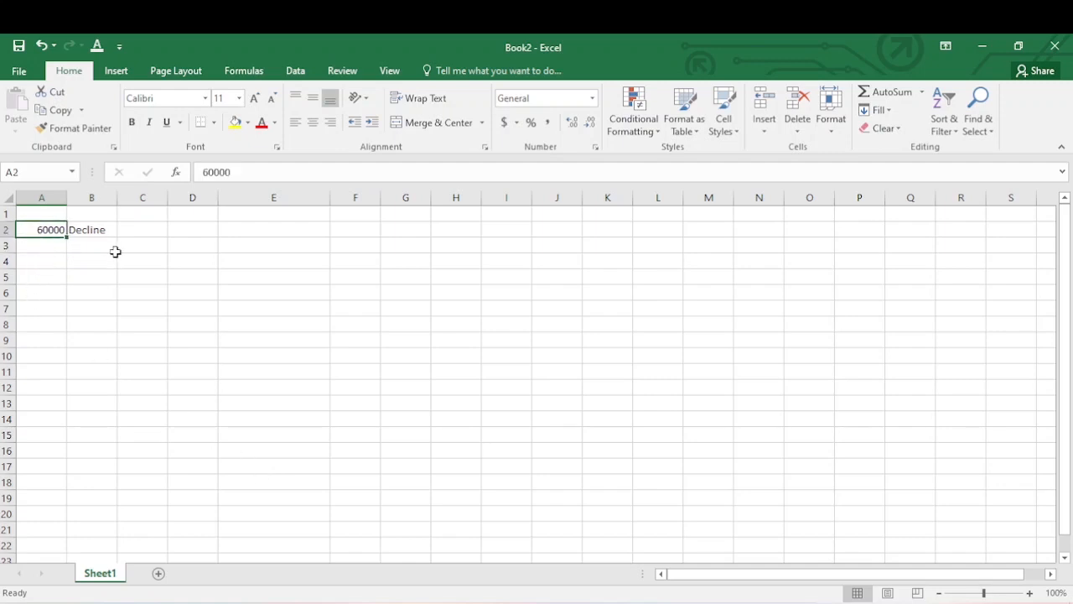
pyautogui.write('45000')
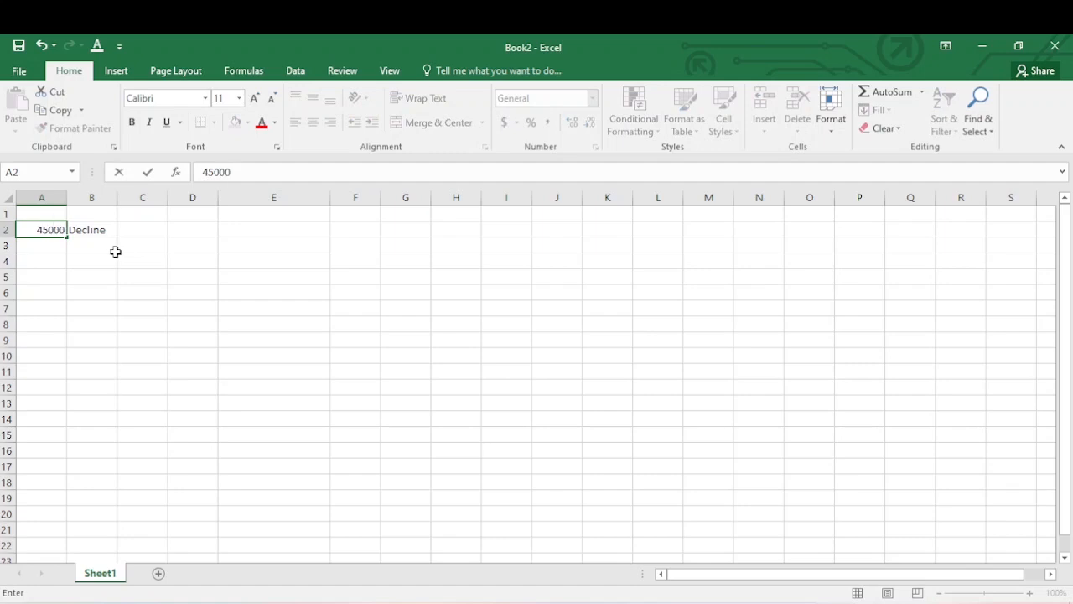
pyautogui.click(126, 243)
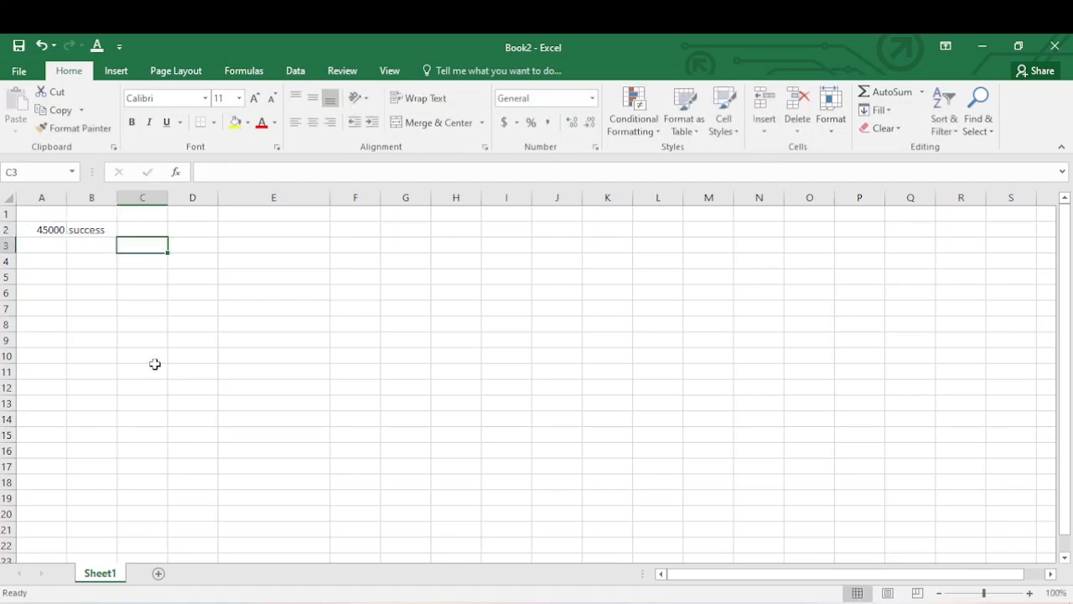
# Step: Set cell A2 to 50001 to test the IF formula just above its limit
pyautogui.click(47, 235)
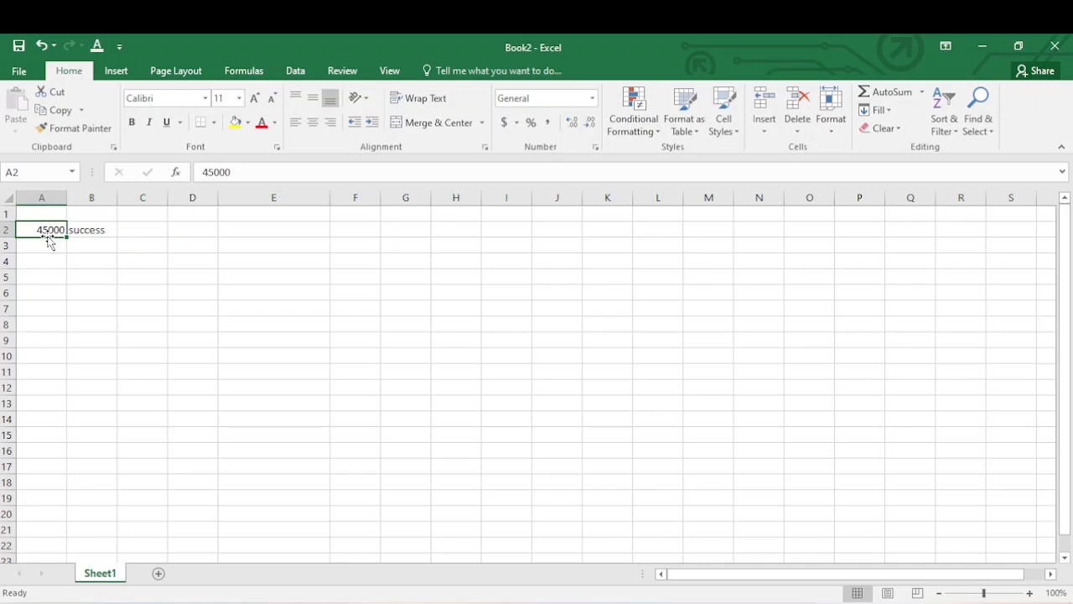
pyautogui.write('500')
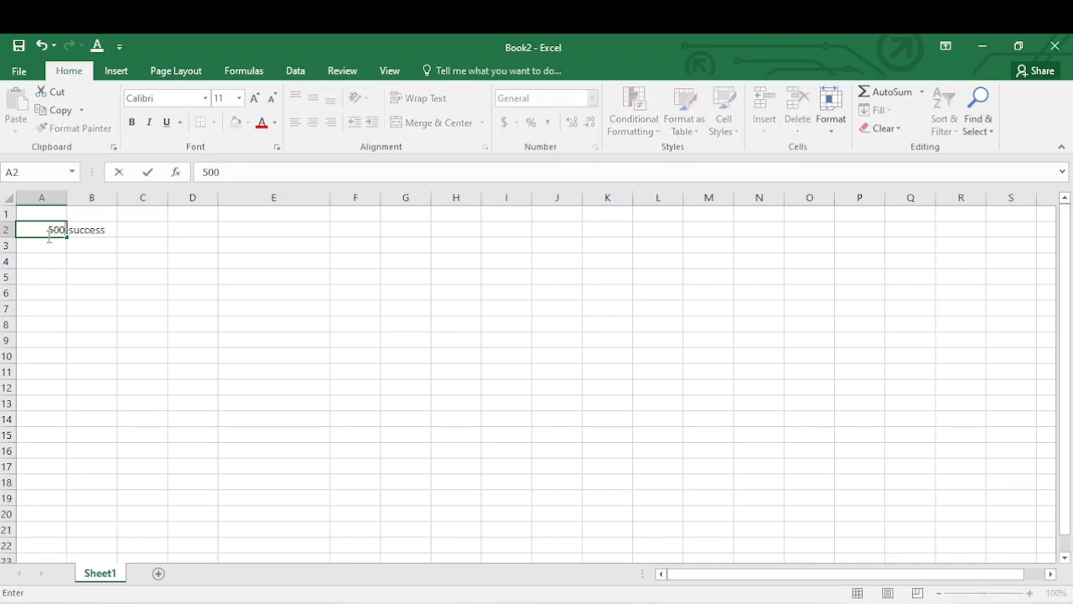
pyautogui.write('01')
pyautogui.press('Return')
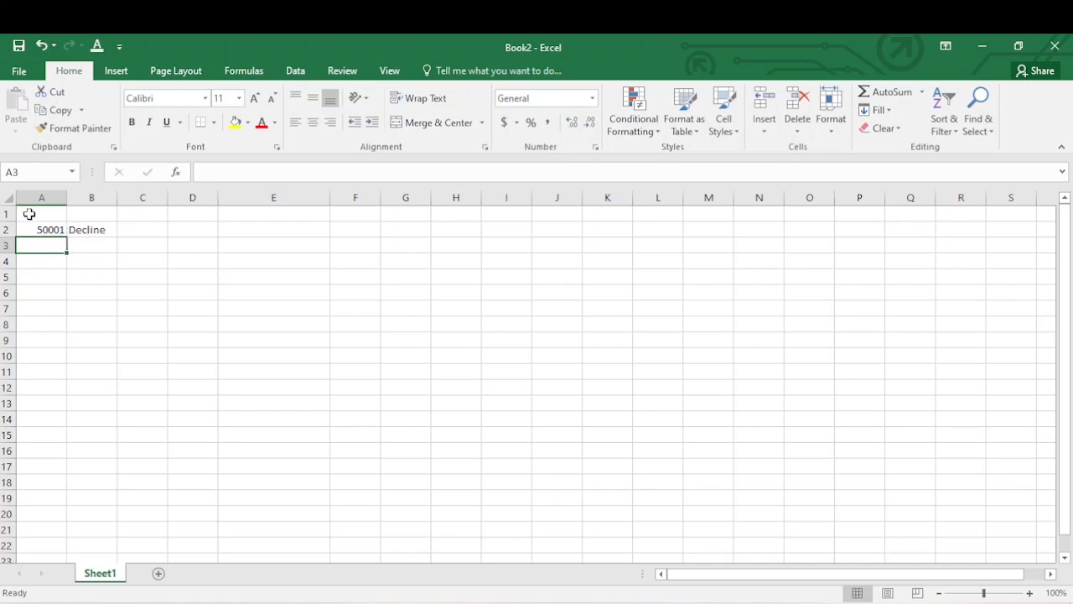
# Step: Clear the IF example from cells A1 to E5
pyautogui.moveTo(29, 214); pyautogui.dragTo(252, 284)
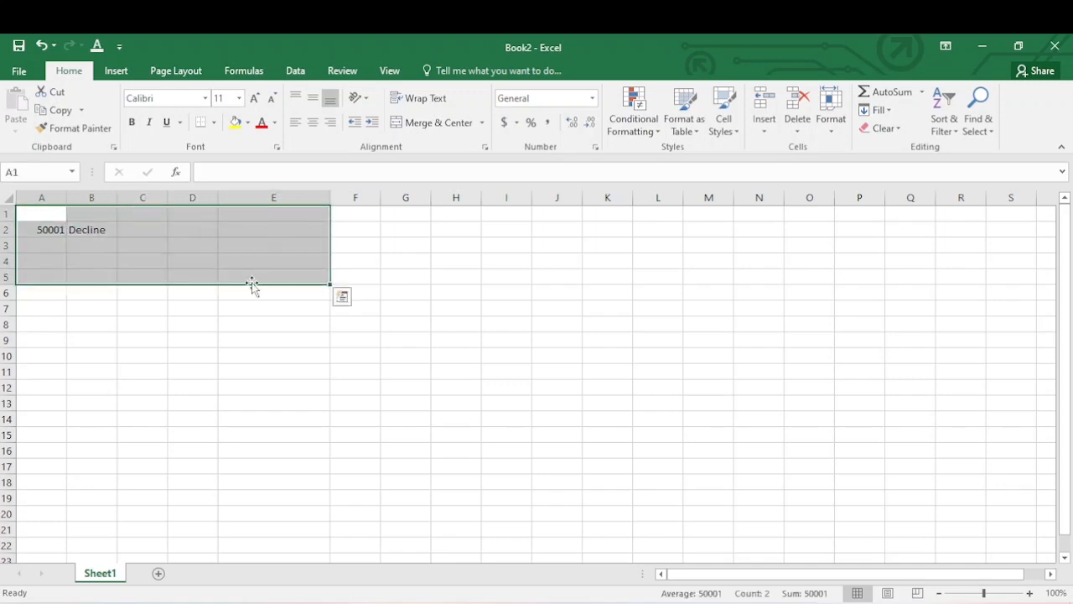
pyautogui.press('Delete')
pyautogui.click(38, 217)
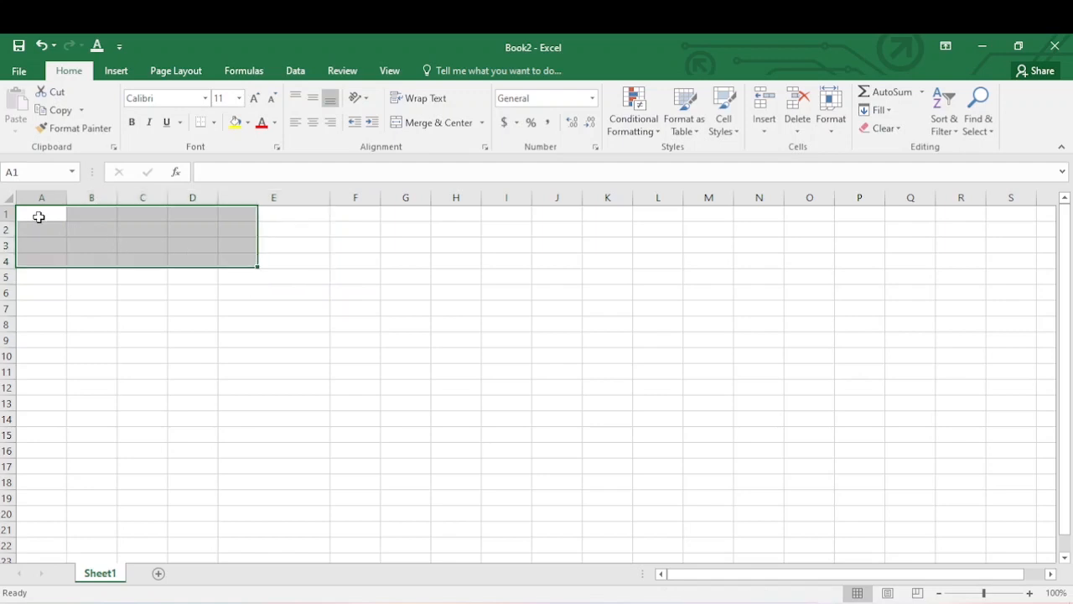
pyautogui.write('MIF')
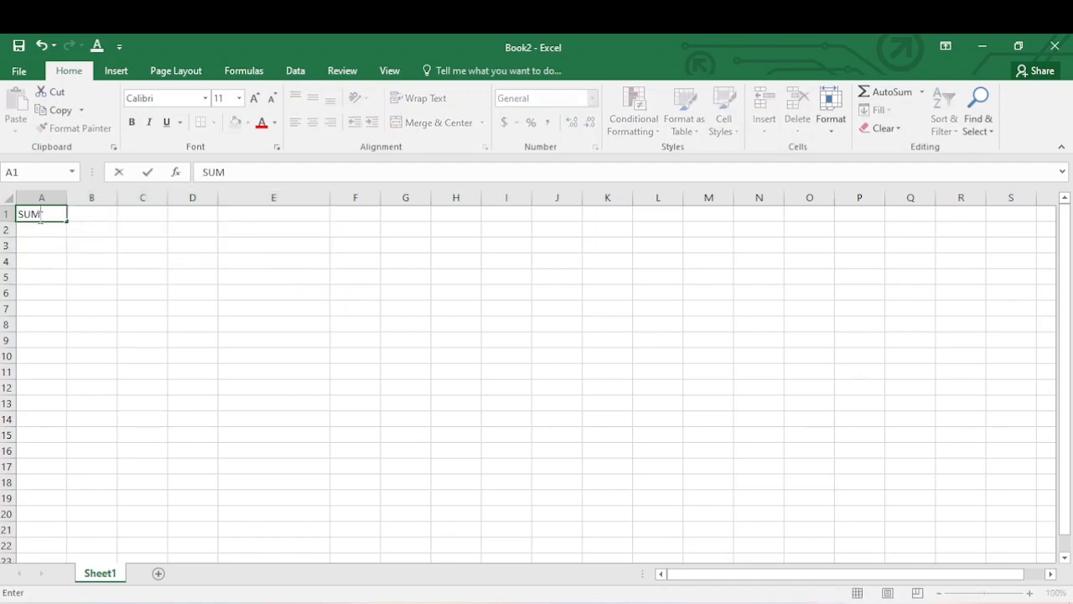
pyautogui.click(48, 244)
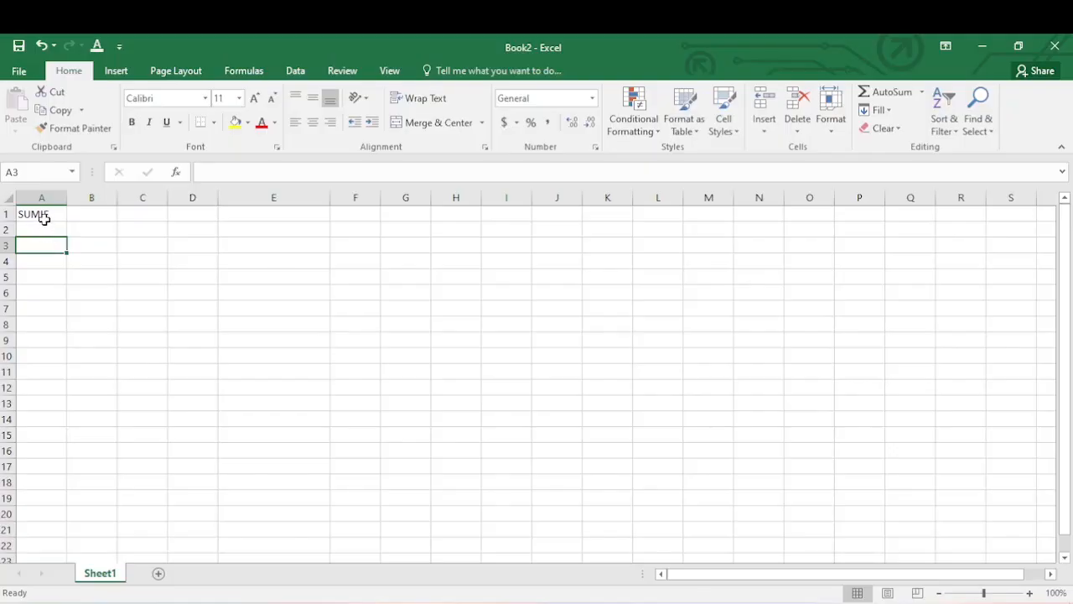
pyautogui.moveTo(43, 216); pyautogui.dragTo(123, 300)
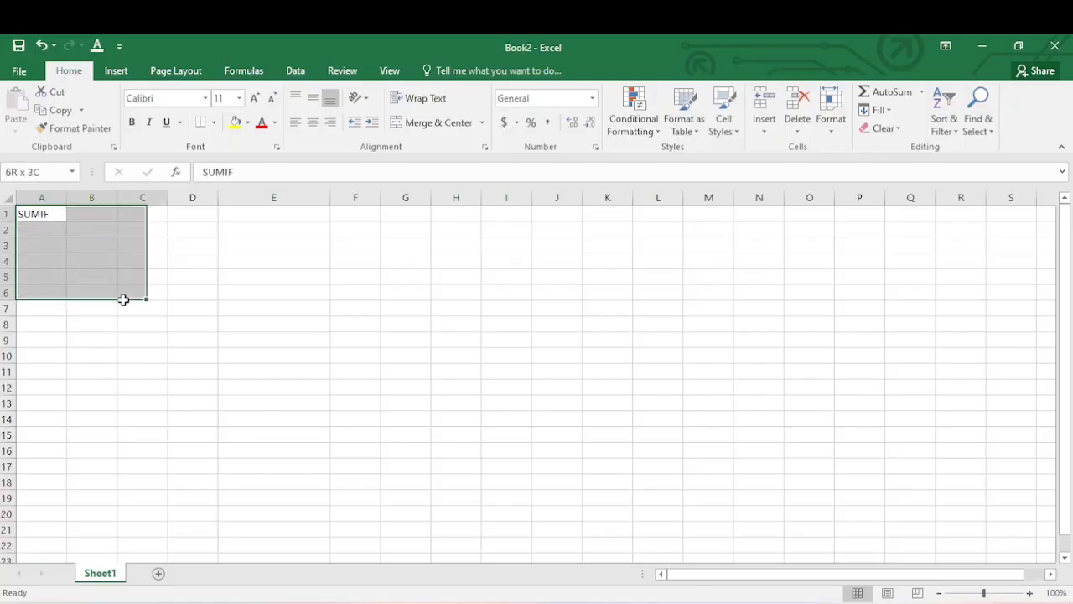
pyautogui.press('Delete')
# Step: Enter SAMSUNG in cell B2 as the first brand of the SUMIF example data
pyautogui.click(94, 241)
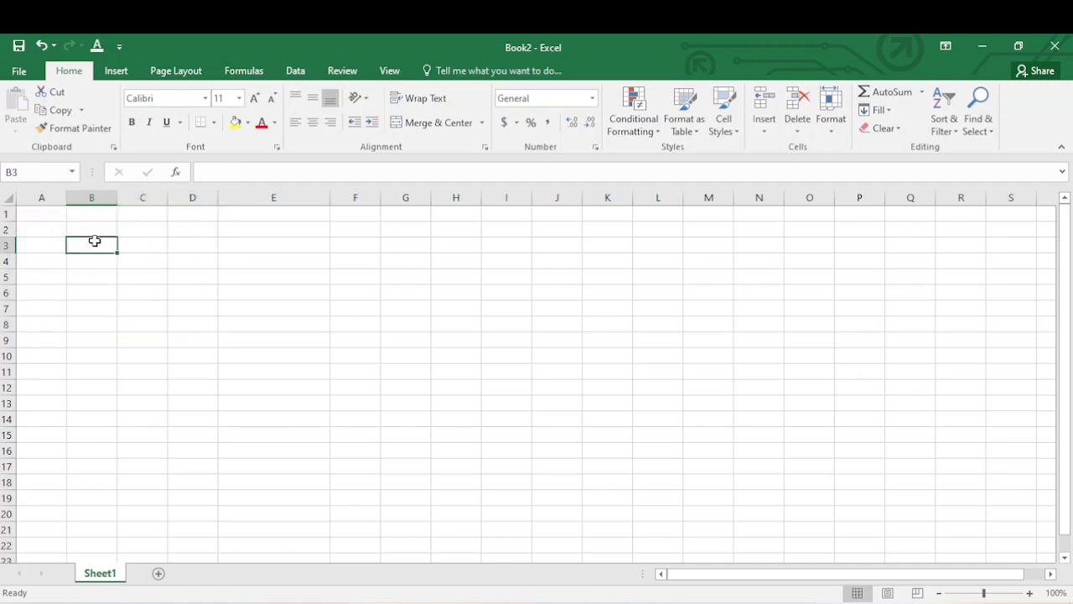
pyautogui.click(94, 231)
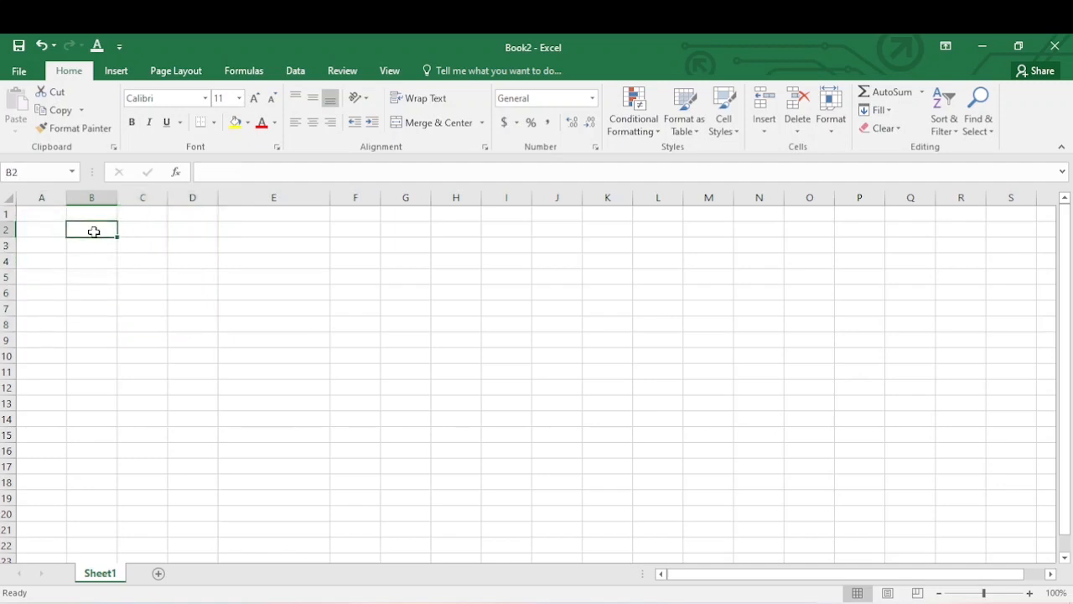
pyautogui.write('SUM')
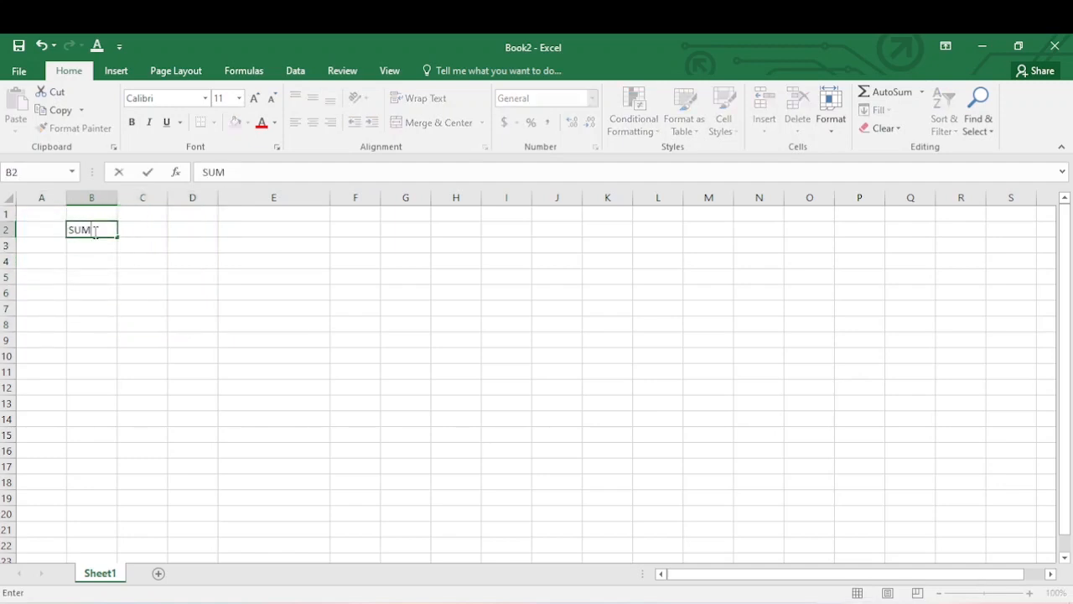
pyautogui.press('BackSpace')
pyautogui.press('BackSpace')
pyautogui.write('A')
pyautogui.write('A')
pyautogui.press('BackSpace')
pyautogui.write('MSUNG')
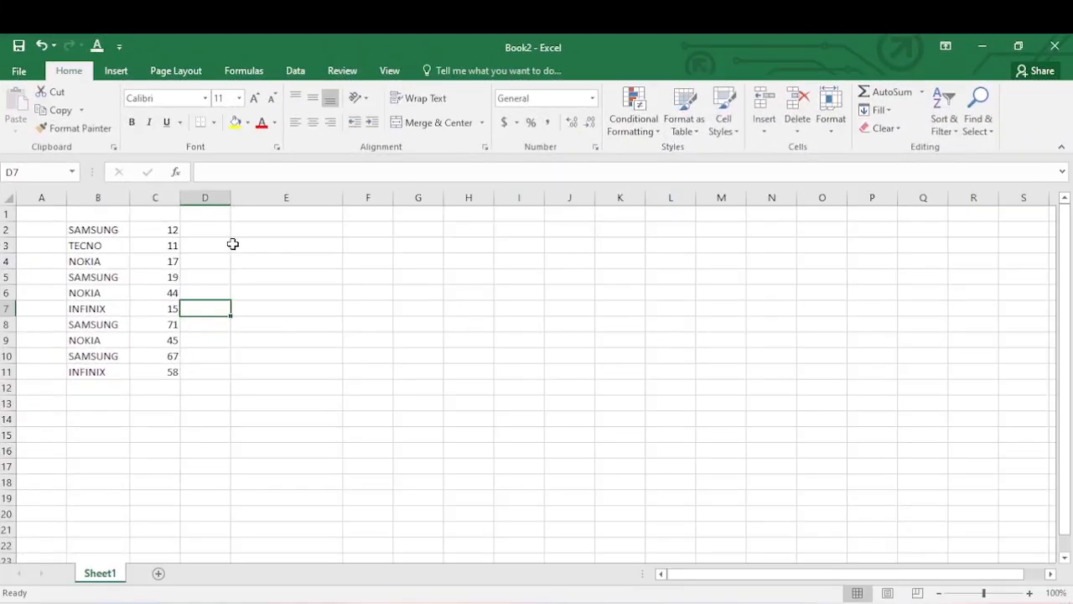
# Step: Start a SUMIF formula in cell E2 with the brand names in B2:B11 as its range
pyautogui.click(264, 229)
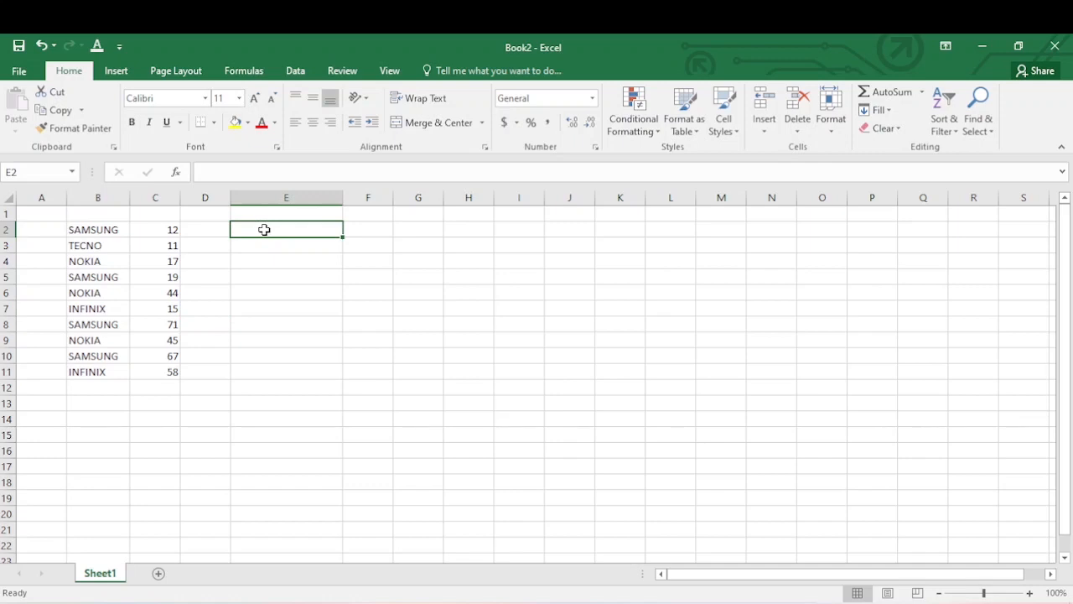
pyautogui.write('=')
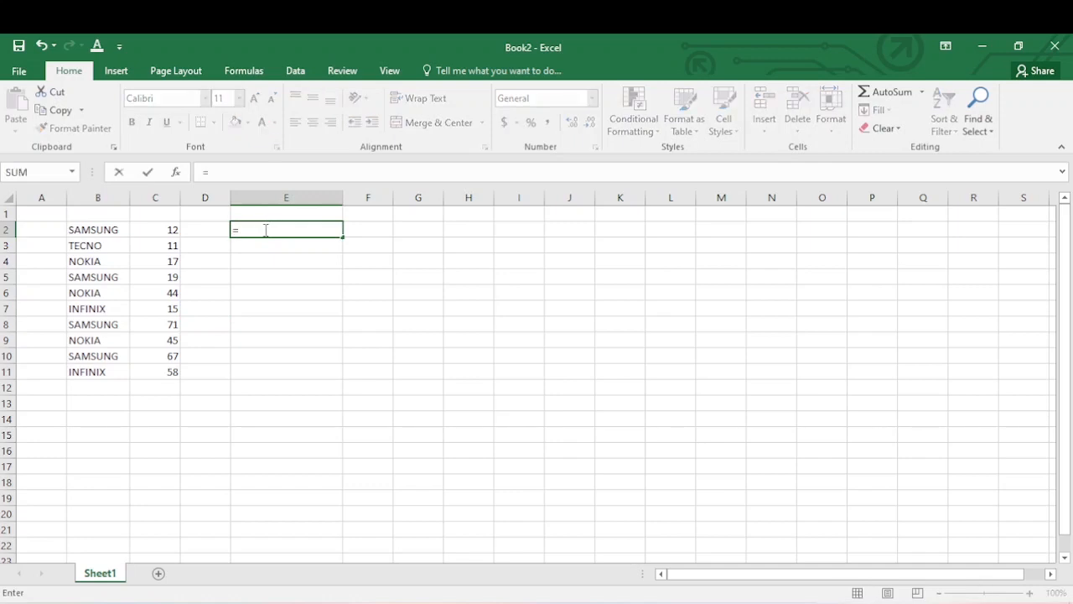
pyautogui.write('SUN')
pyautogui.press('BackSpace')
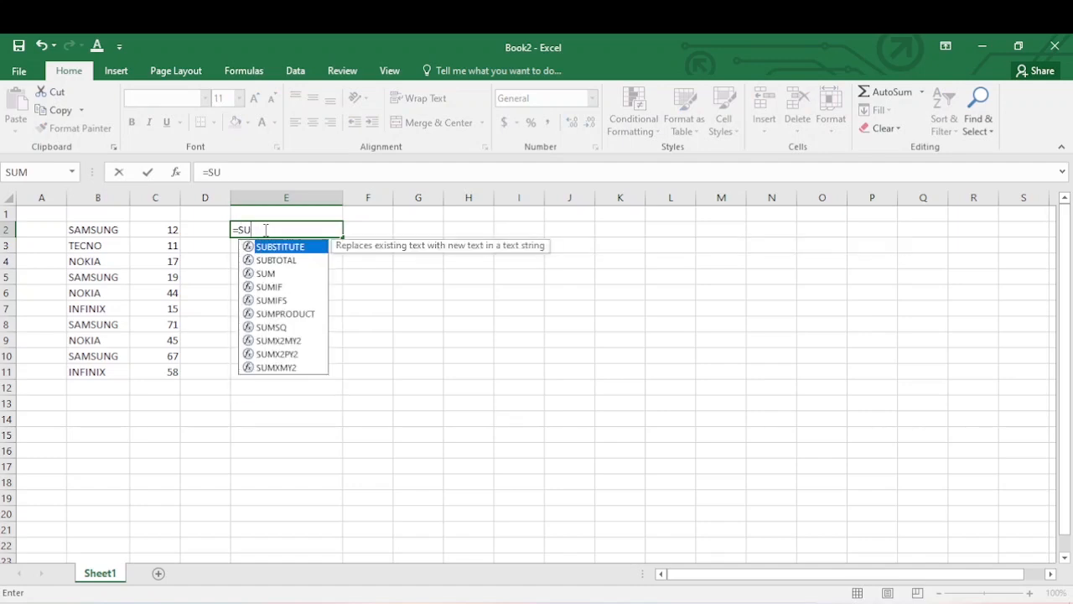
pyautogui.write('M')
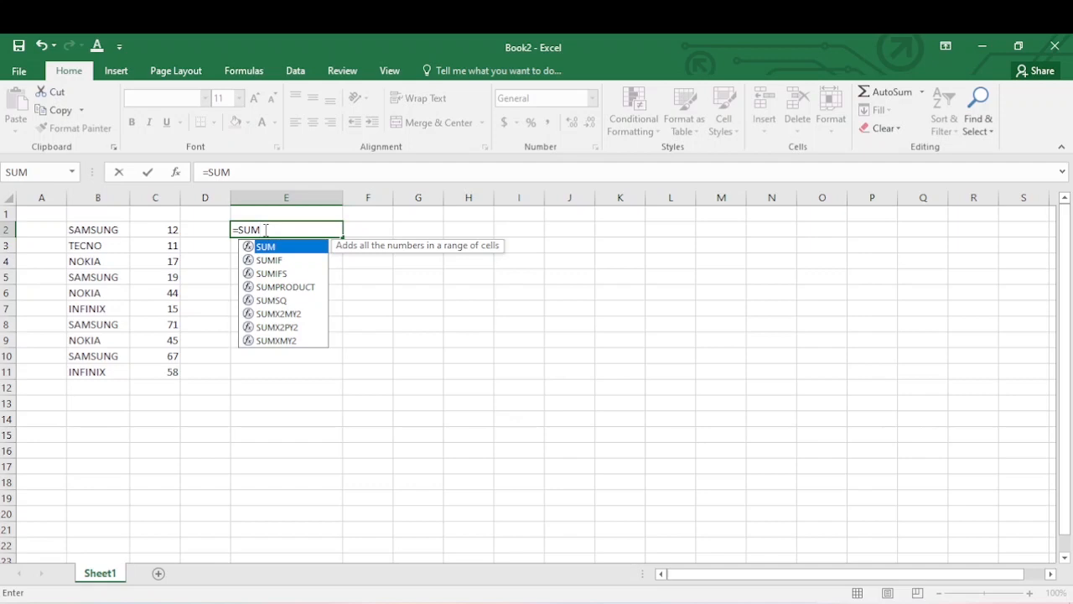
pyautogui.write('(')
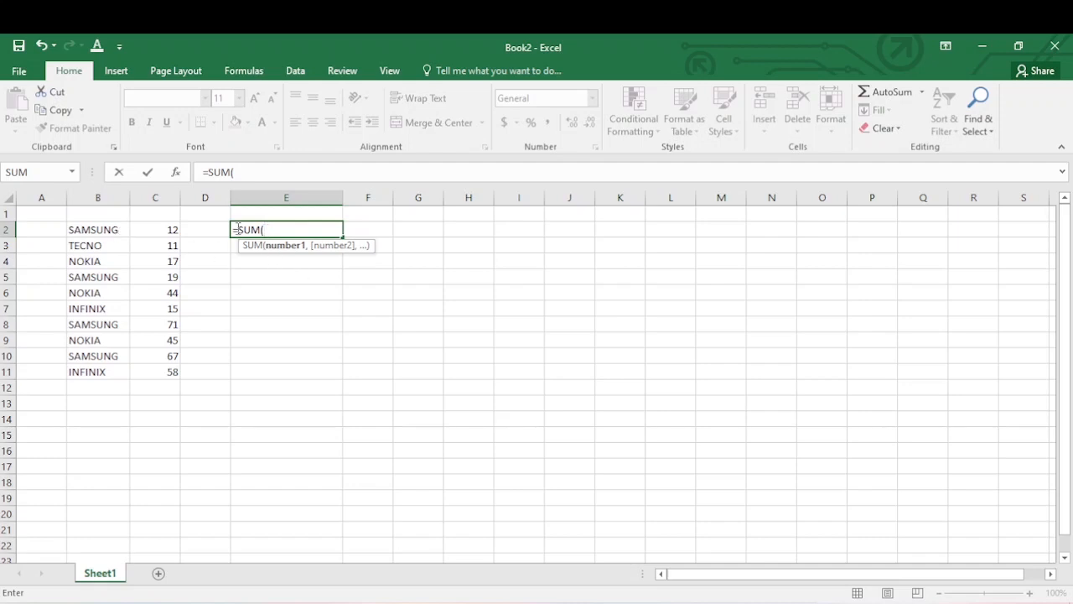
pyautogui.press('BackSpace')
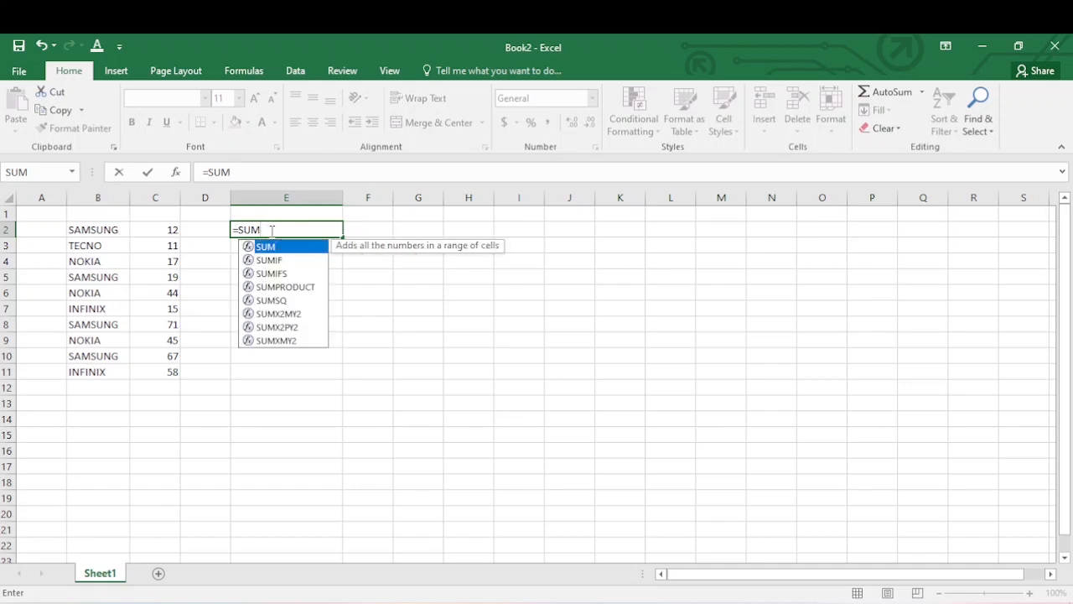
pyautogui.write('IF(')
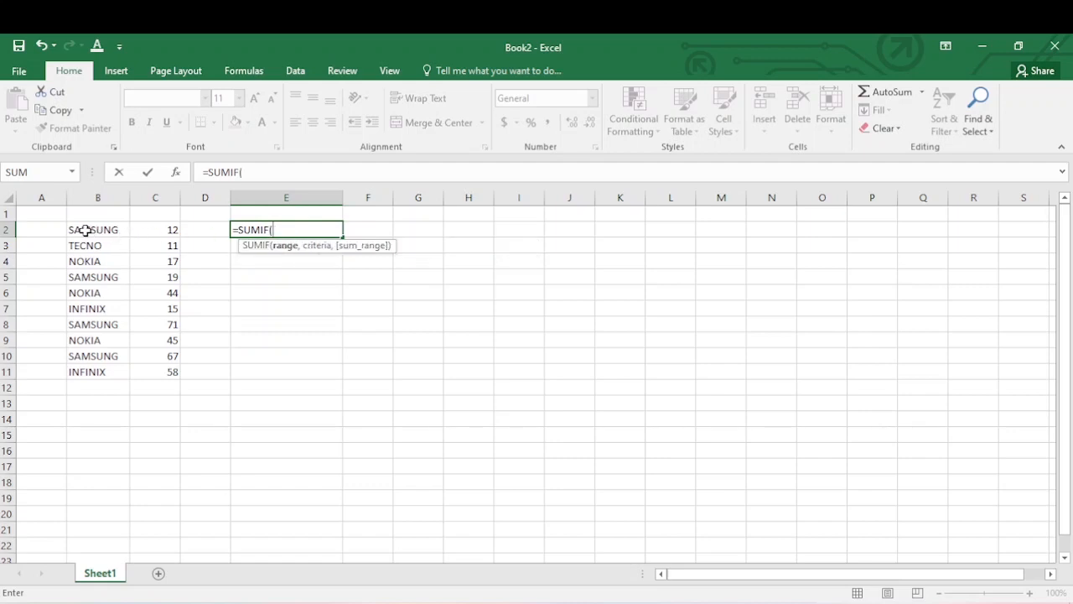
pyautogui.moveTo(84, 230); pyautogui.dragTo(96, 371)
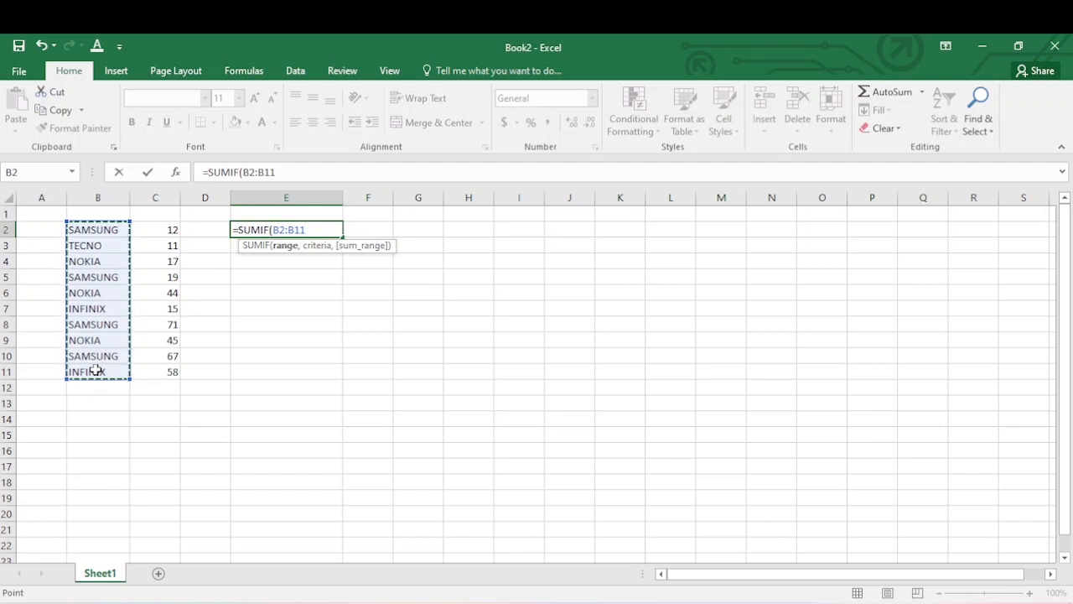
pyautogui.write(',')
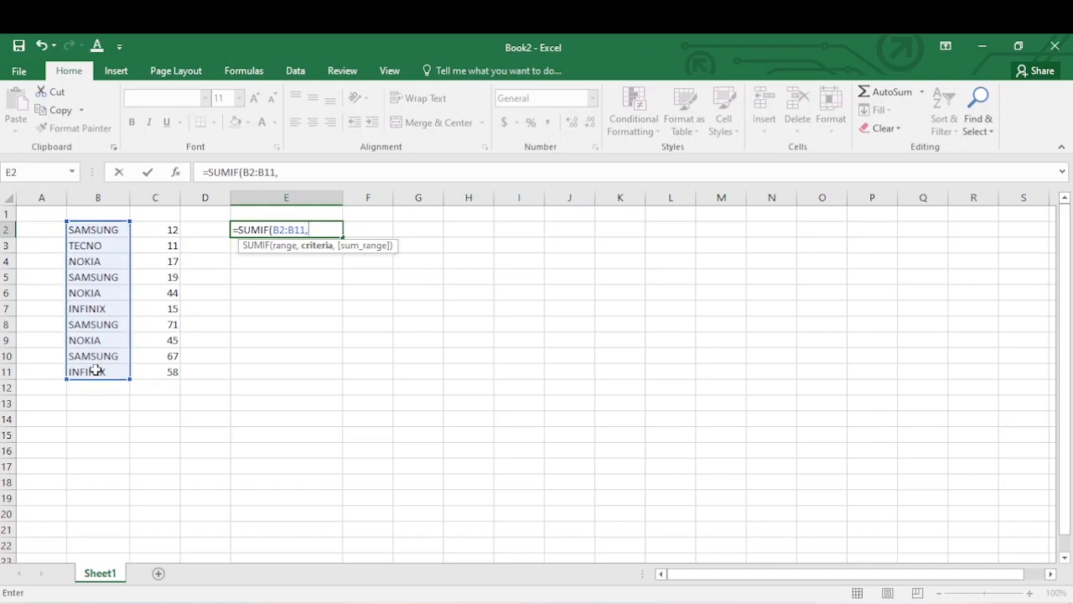
# Step: Complete the SUMIF formula in E2 with B2 as the criterion and C2:C11 as the sum range
pyautogui.click(94, 229)
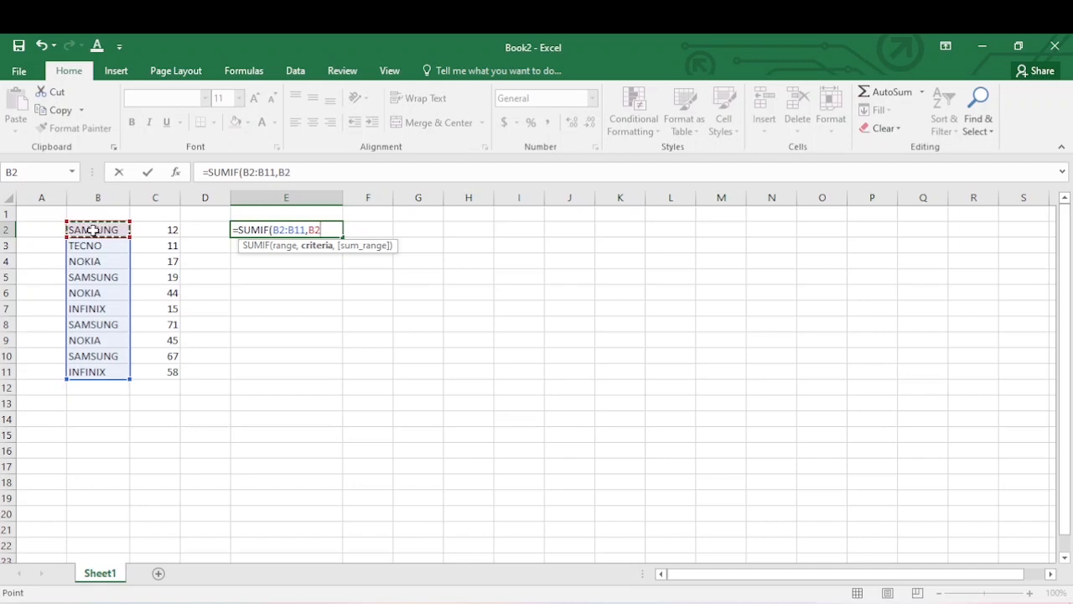
pyautogui.write(',')
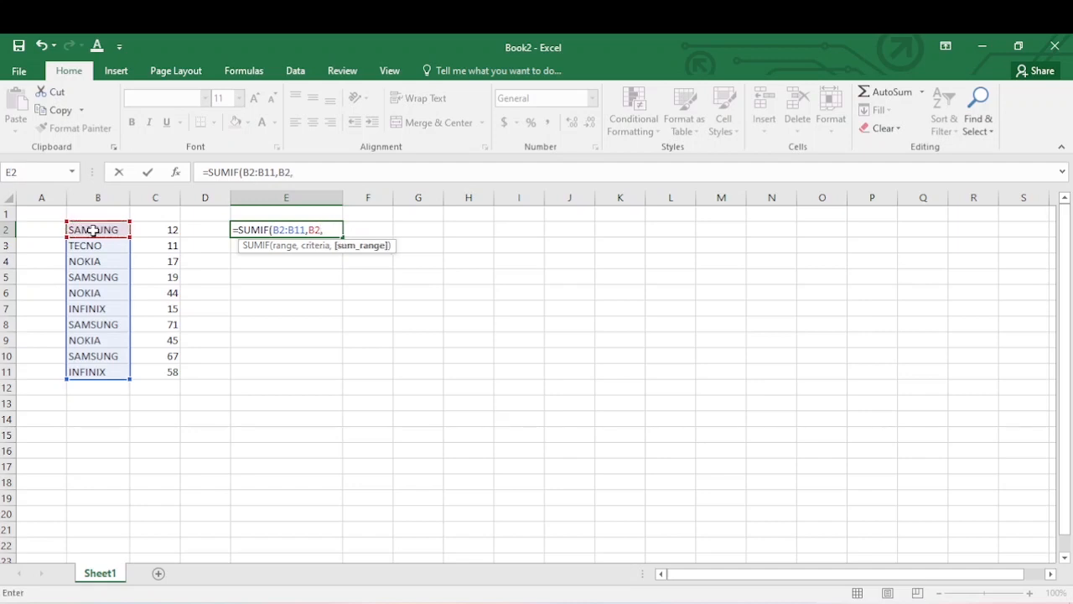
pyautogui.click(155, 232)
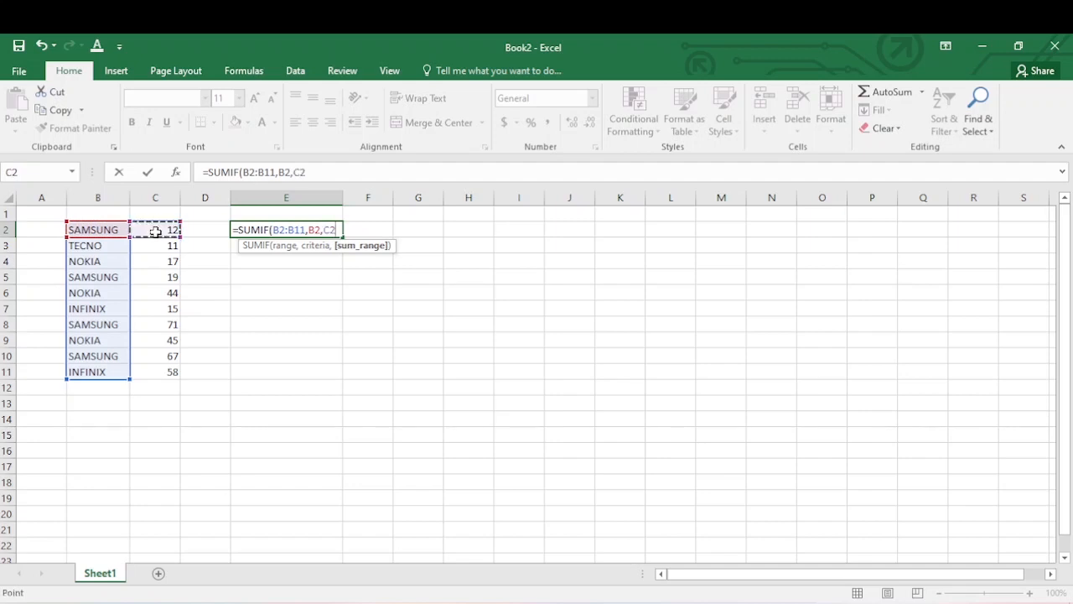
pyautogui.moveTo(155, 233); pyautogui.dragTo(168, 378)
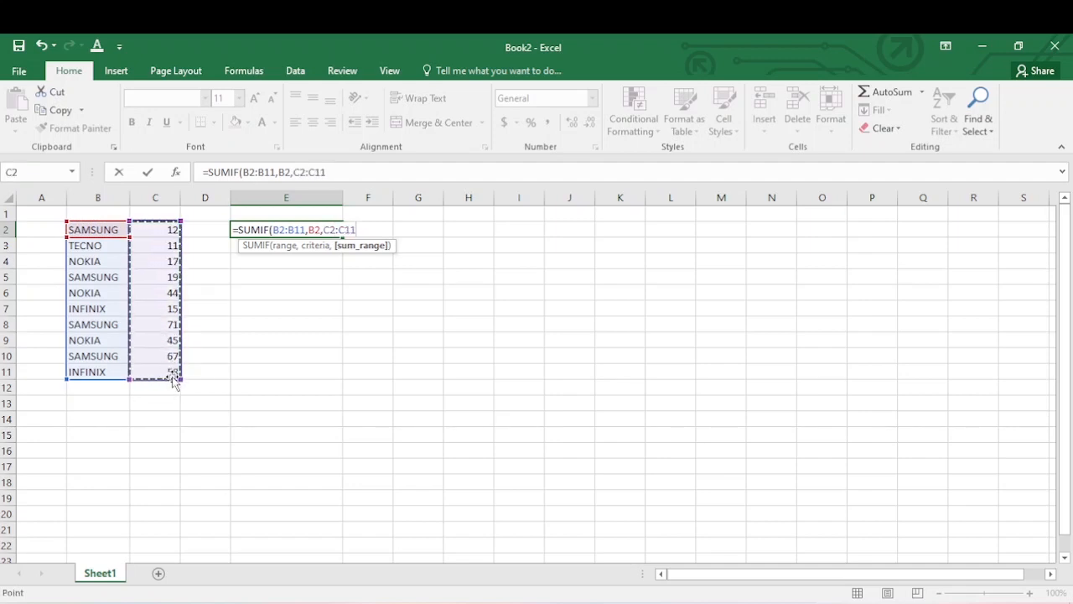
pyautogui.write(')')
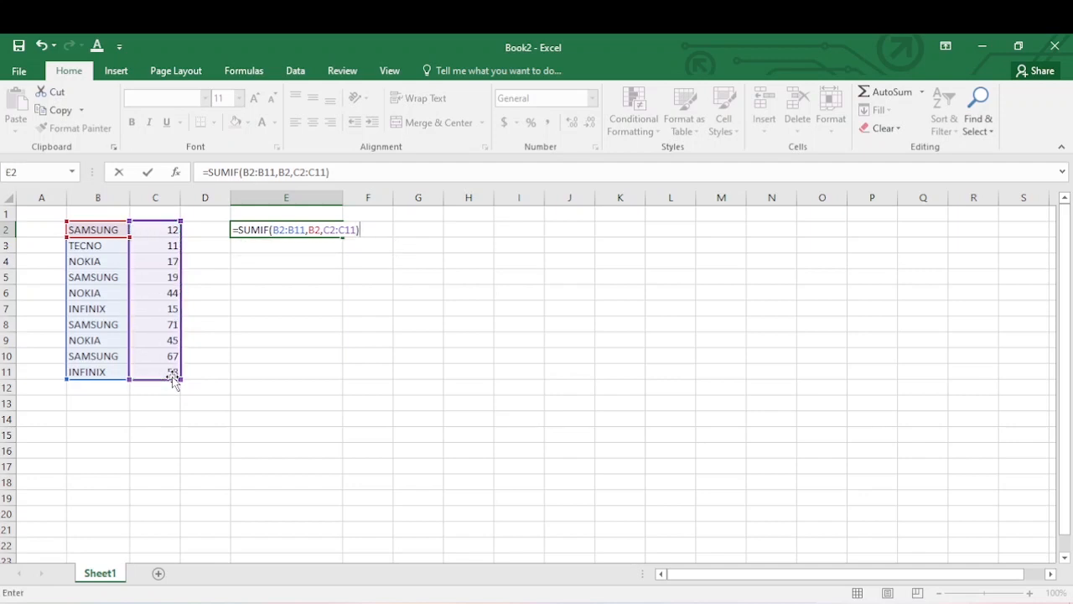
pyautogui.press('Return')
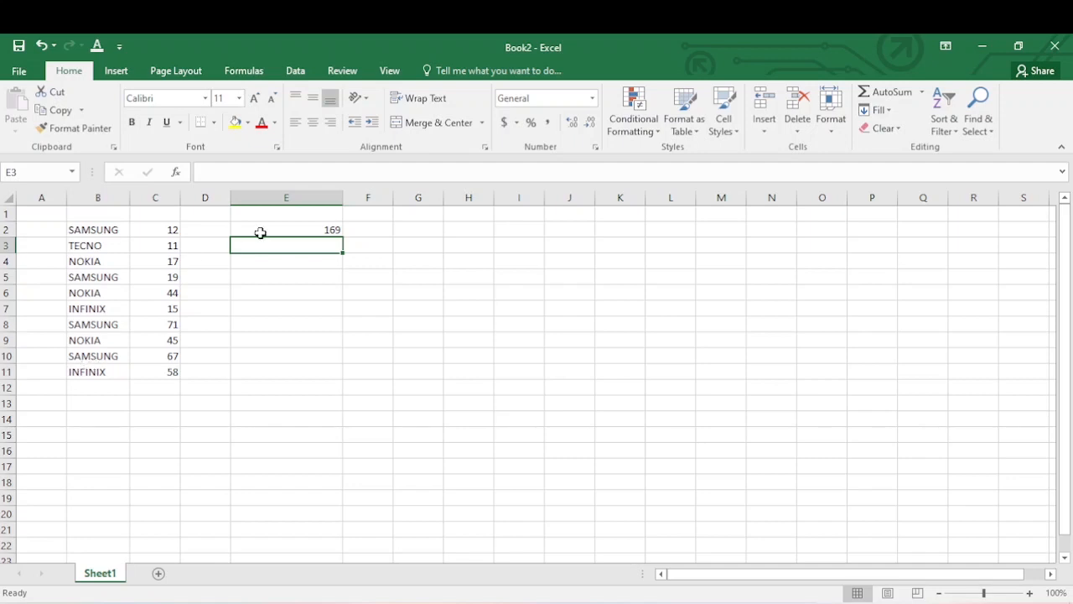
# Step: Clear the SUMIF formula from cell E2 and widen column D slightly
pyautogui.click(286, 230)
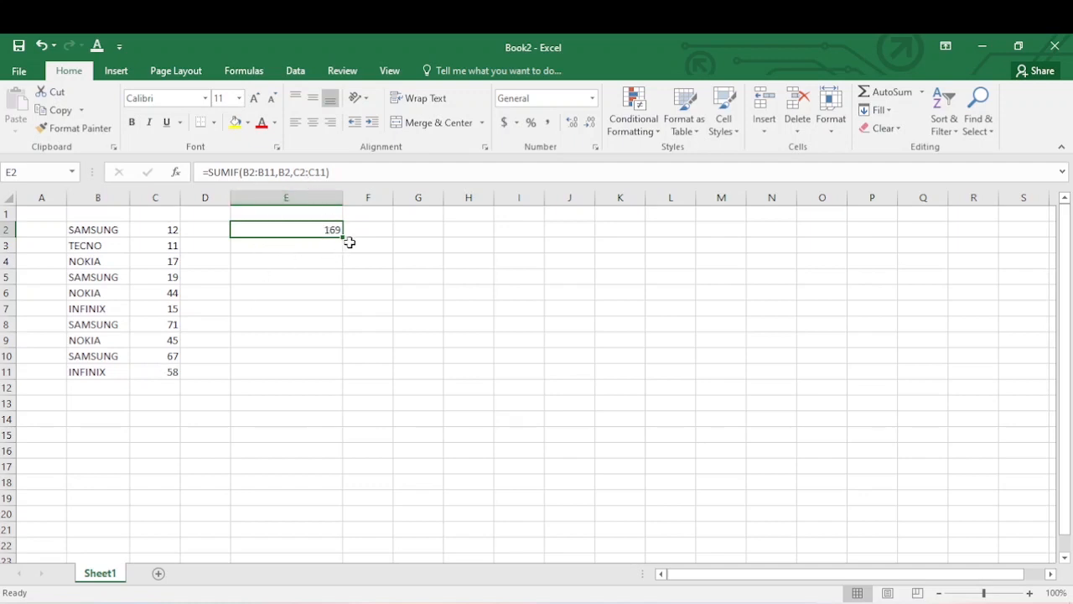
pyautogui.press('Delete')
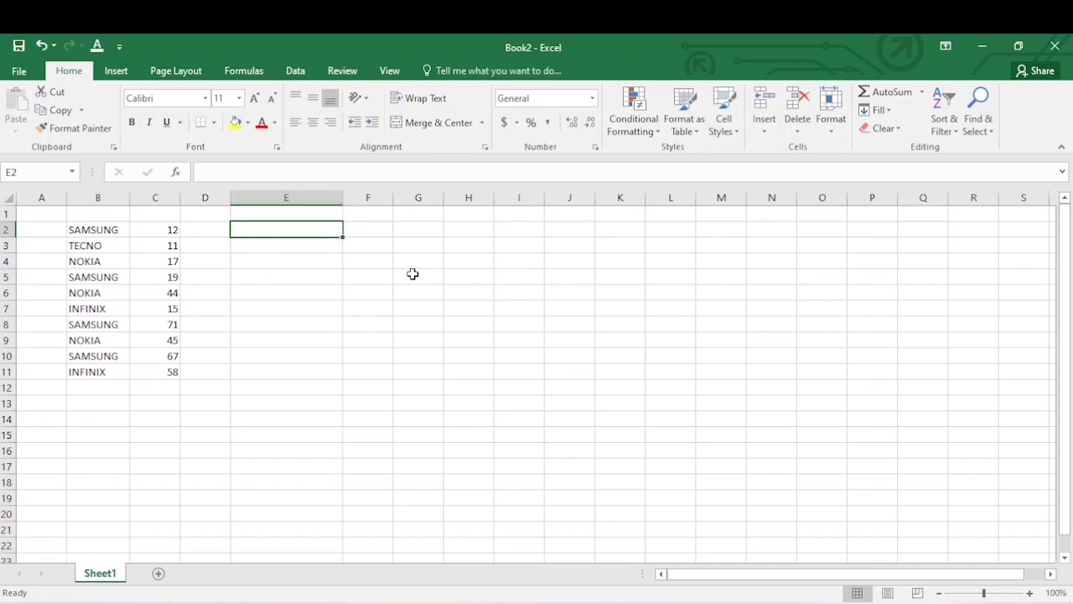
pyautogui.click(350, 295)
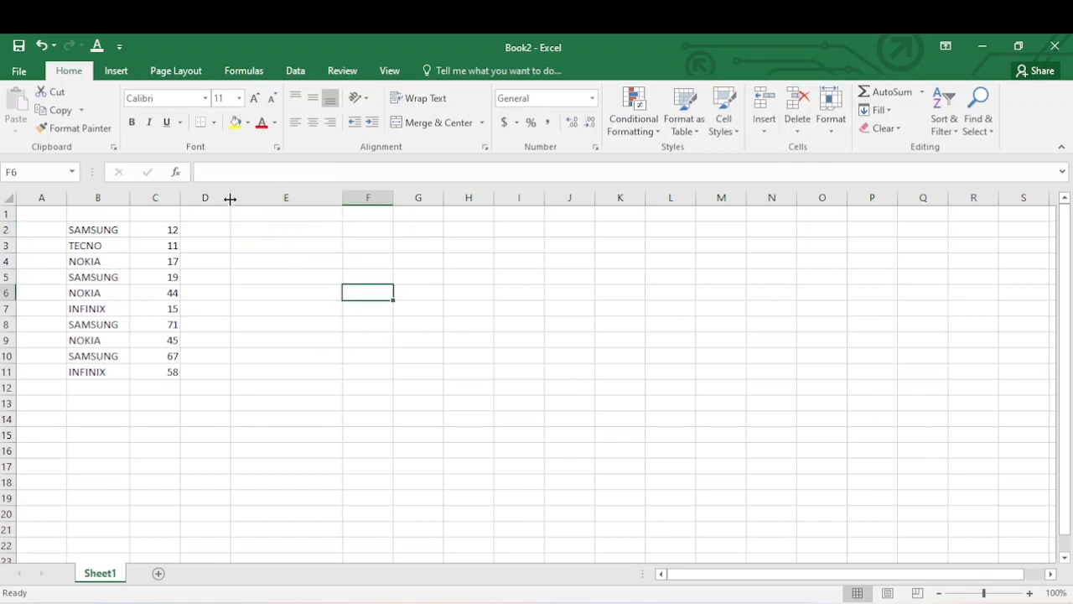
pyautogui.moveTo(231, 198); pyautogui.dragTo(245, 199)
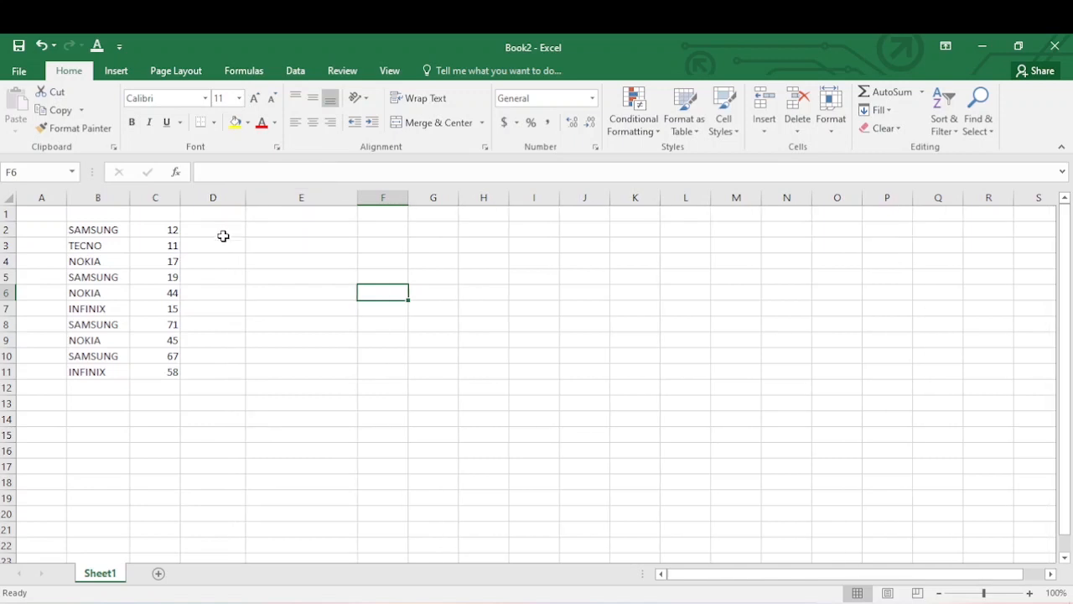
pyautogui.click(221, 232)
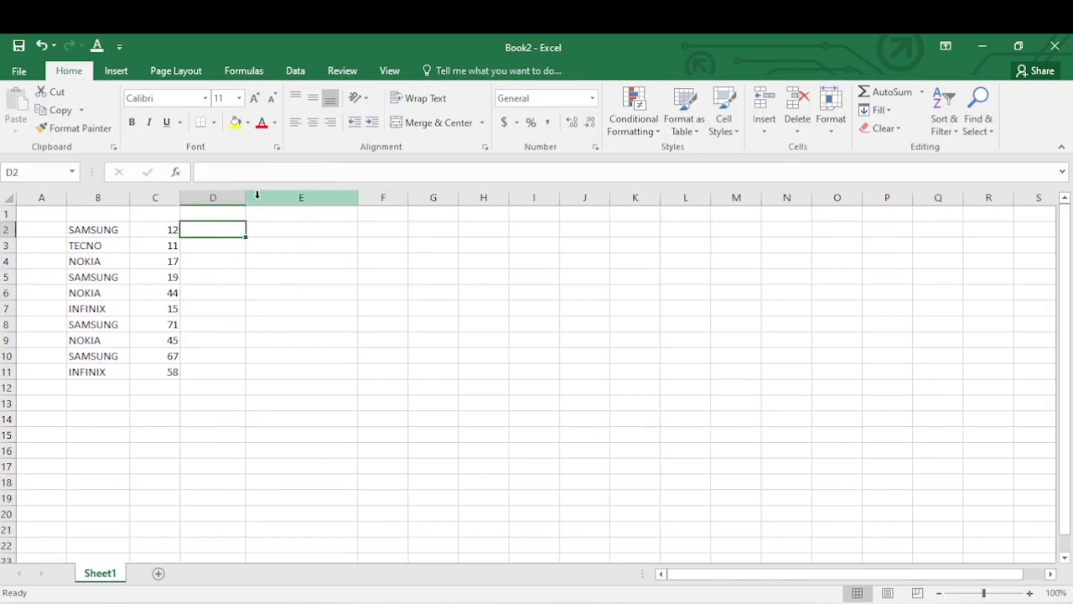
pyautogui.moveTo(245, 198); pyautogui.dragTo(251, 198)
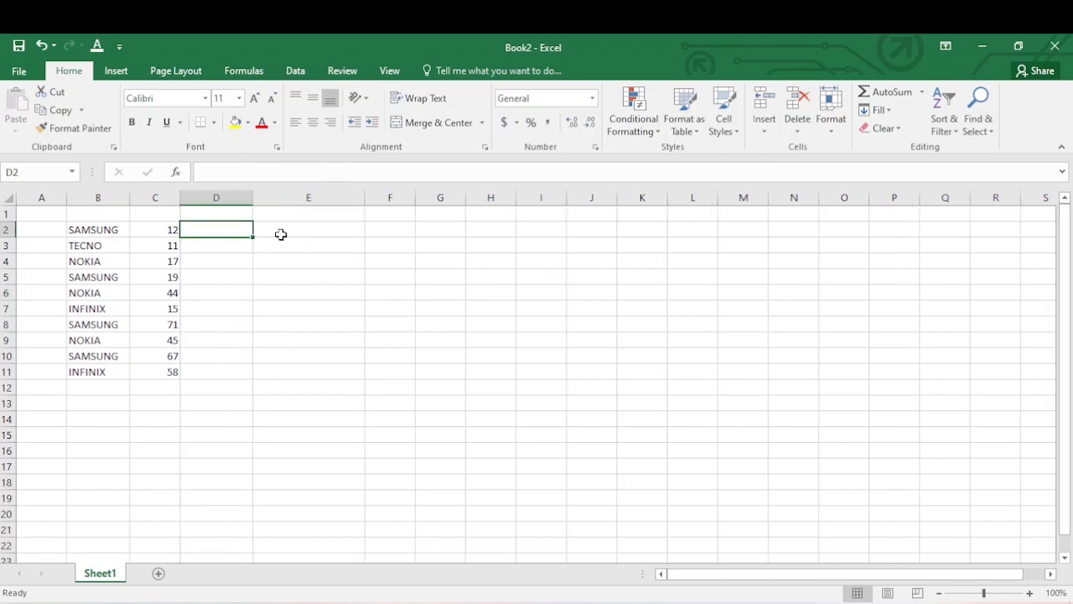
# Step: Begin a new SUMIF formula in cell E2 that uses B2:B11 as the range to check
pyautogui.click(282, 232)
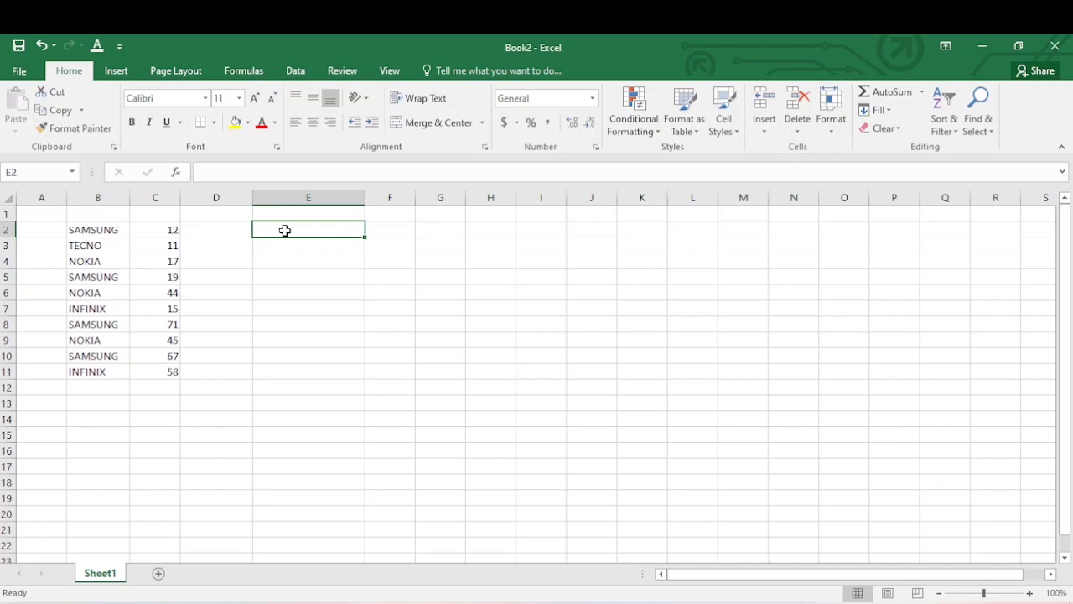
pyautogui.write('=')
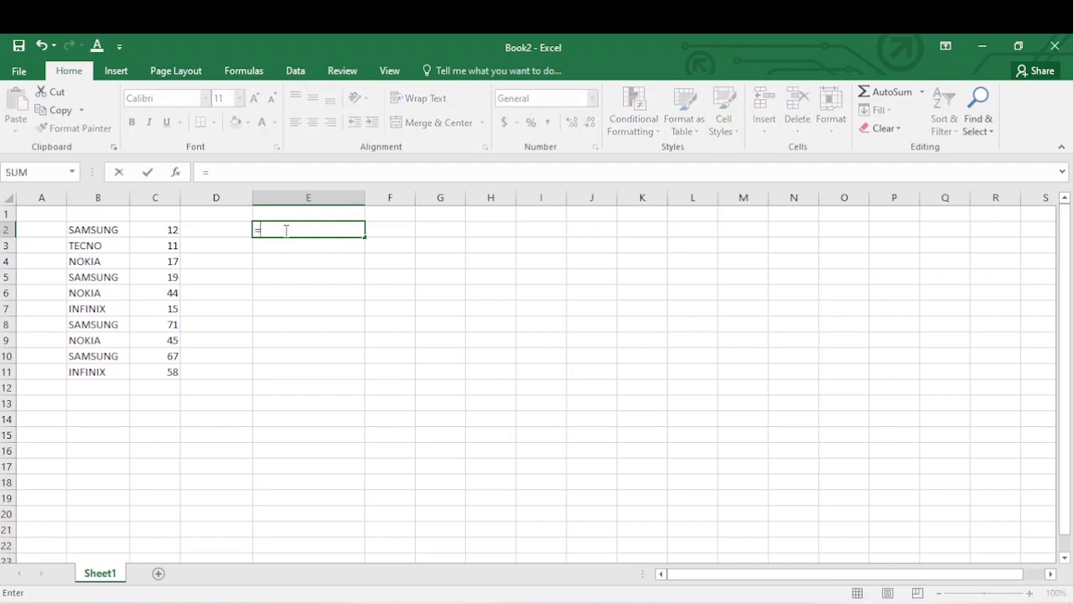
pyautogui.write('SUM')
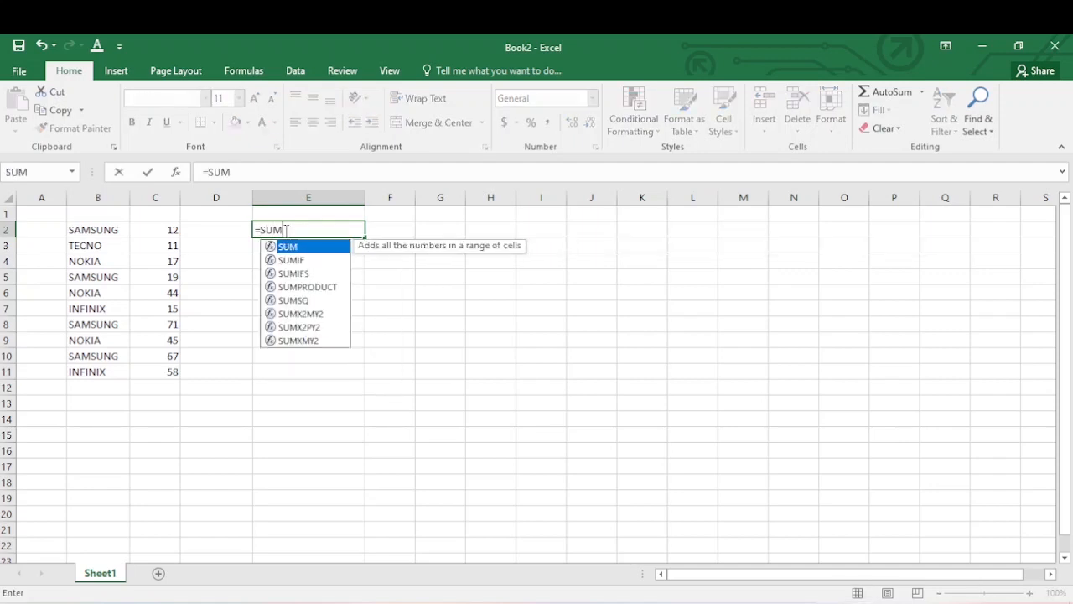
pyautogui.write('(')
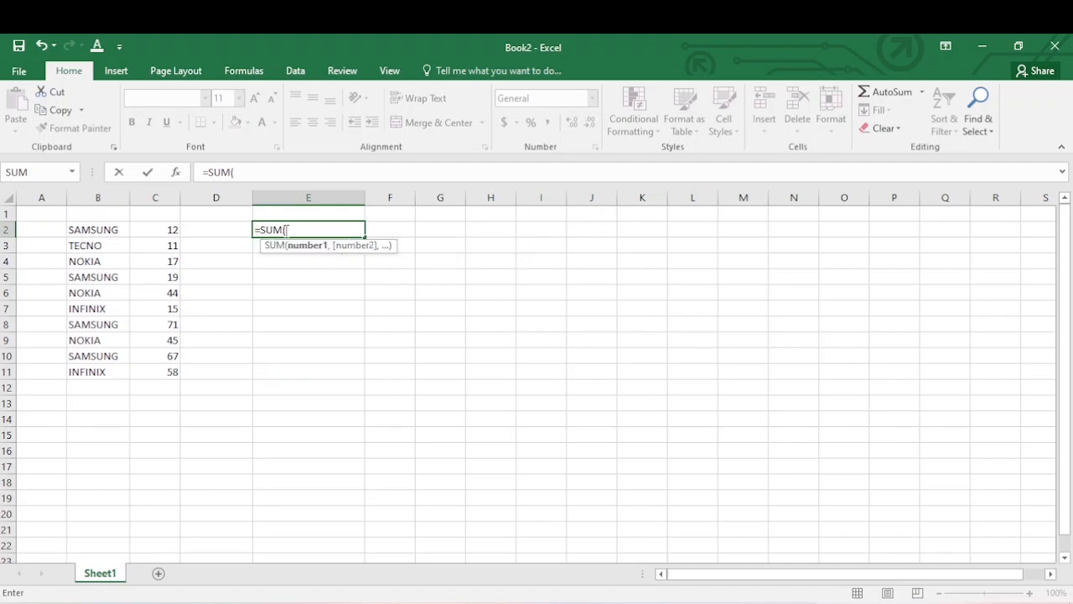
pyautogui.press('BackSpace')
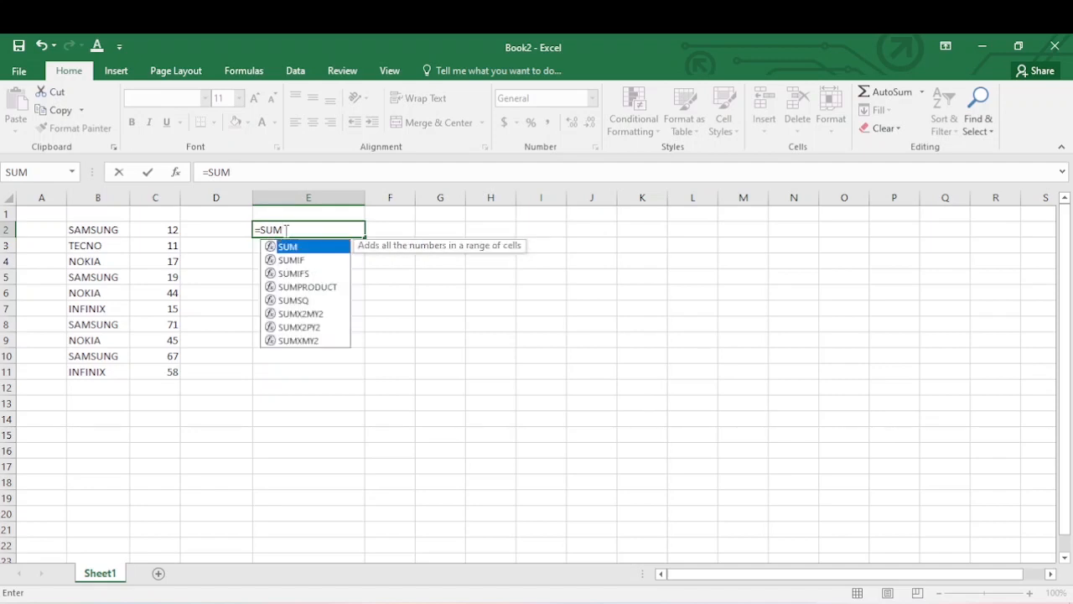
pyautogui.write('IF')
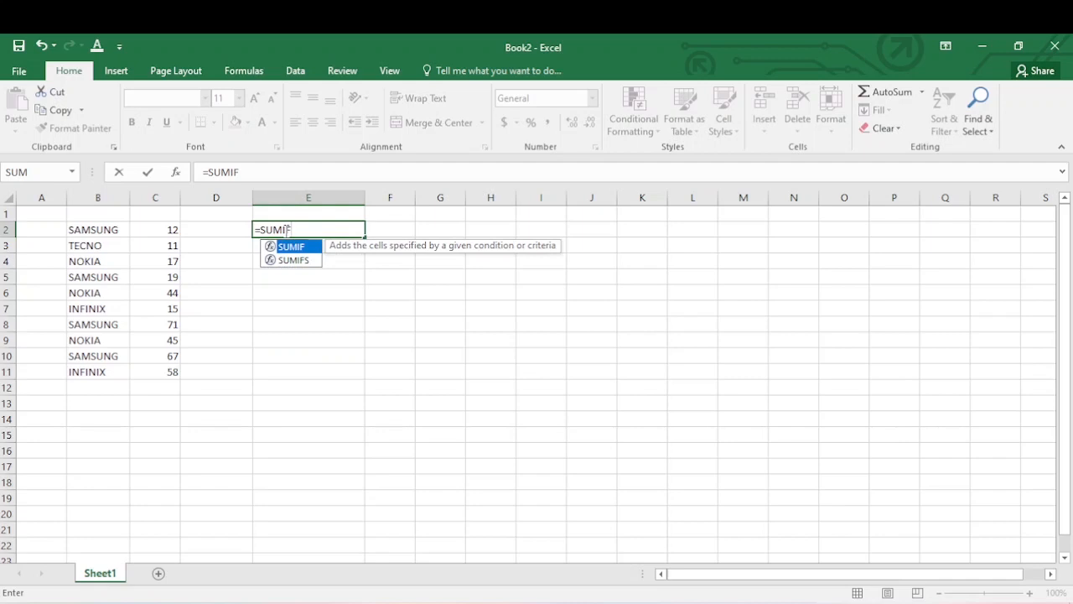
pyautogui.write('(')
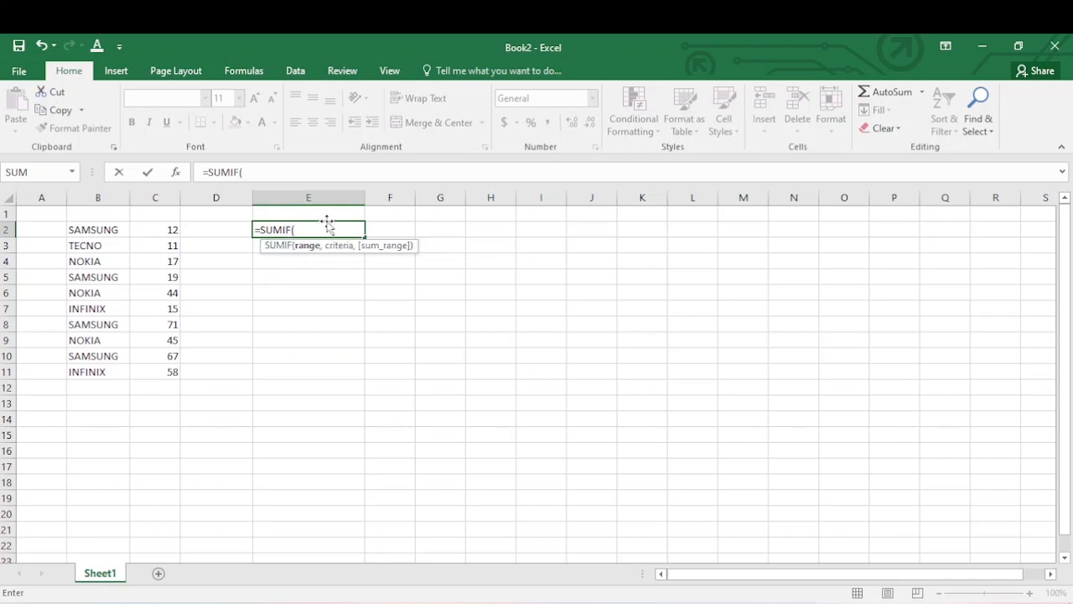
pyautogui.moveTo(86, 230); pyautogui.dragTo(97, 374)
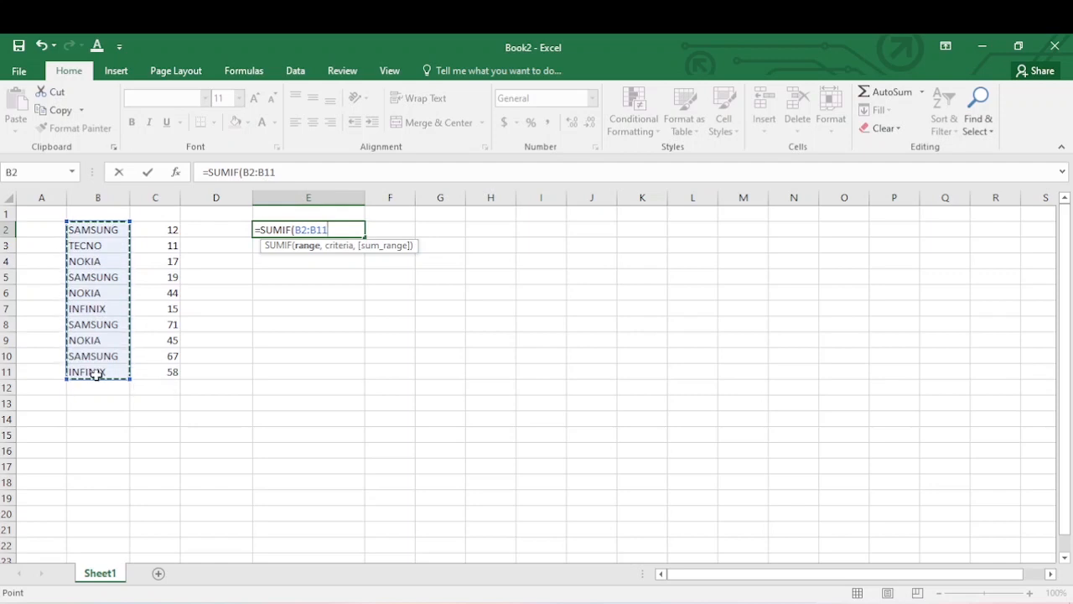
pyautogui.write(',')
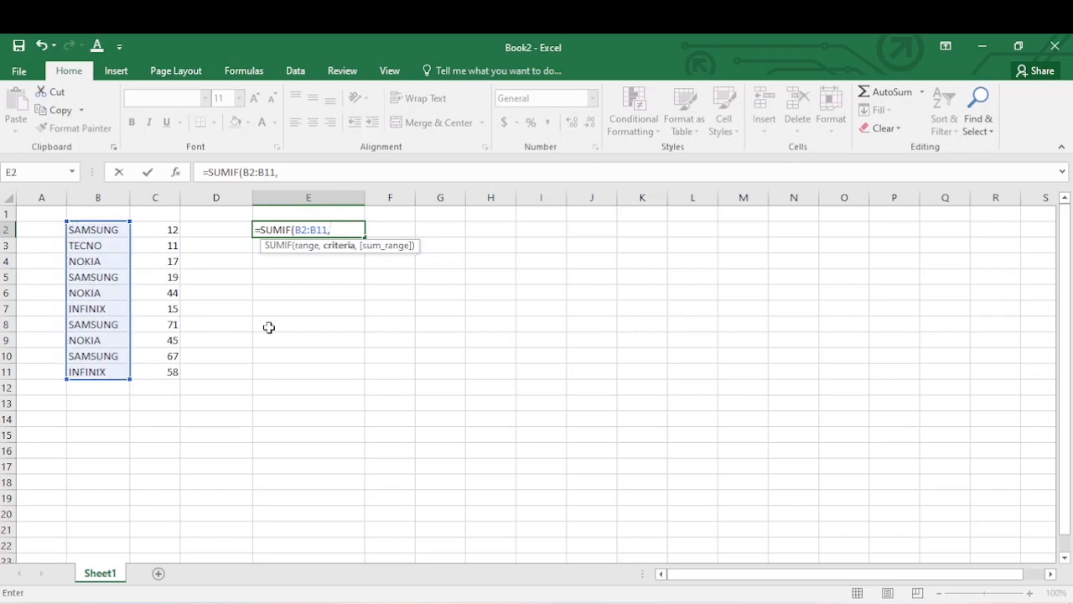
# Step: Finish the formula in E2 with the empty cell D2 as criterion and C2:C11 as the sum range
pyautogui.click(210, 230)
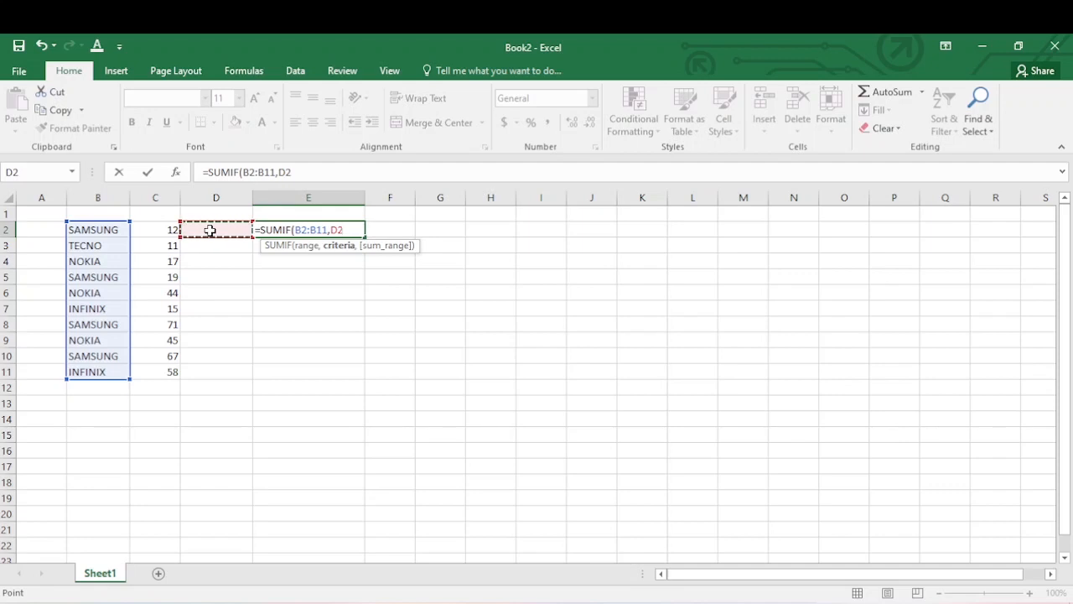
pyautogui.write(',')
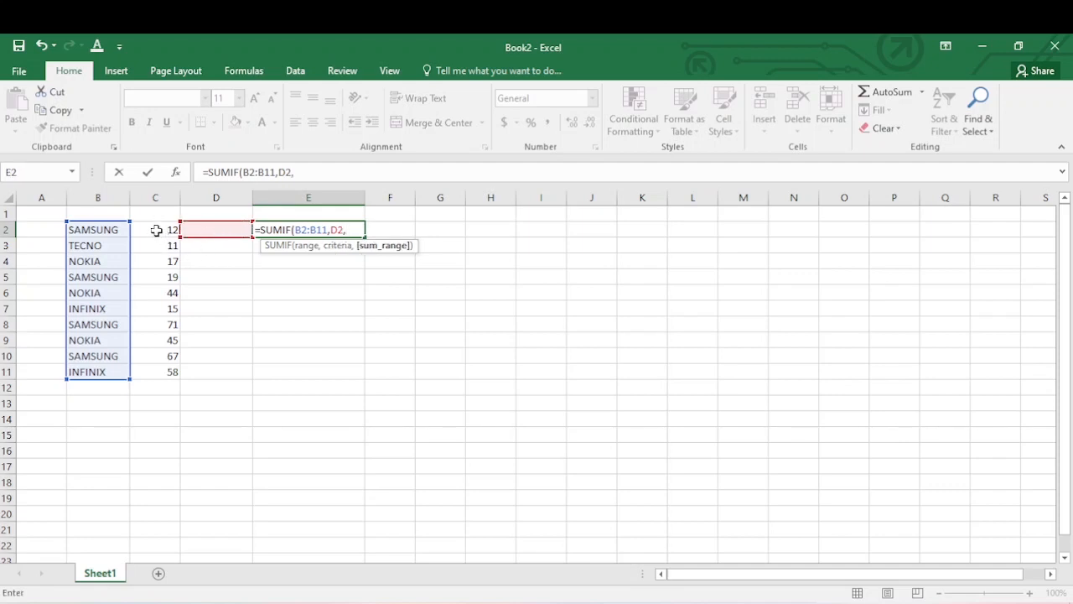
pyautogui.moveTo(154, 231); pyautogui.dragTo(162, 369)
pyautogui.write(')')
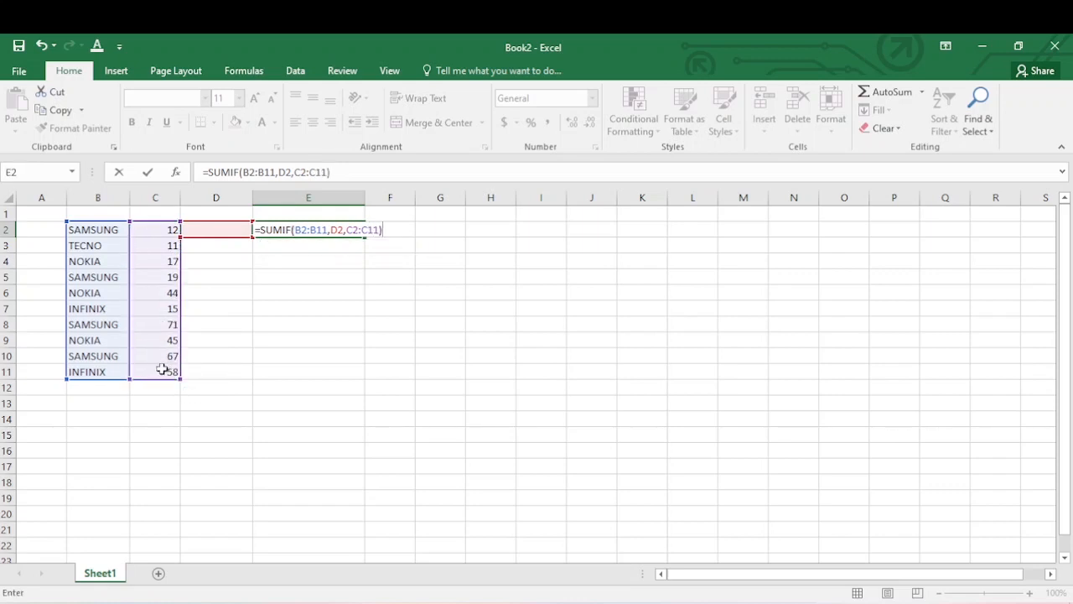
pyautogui.press('Return')
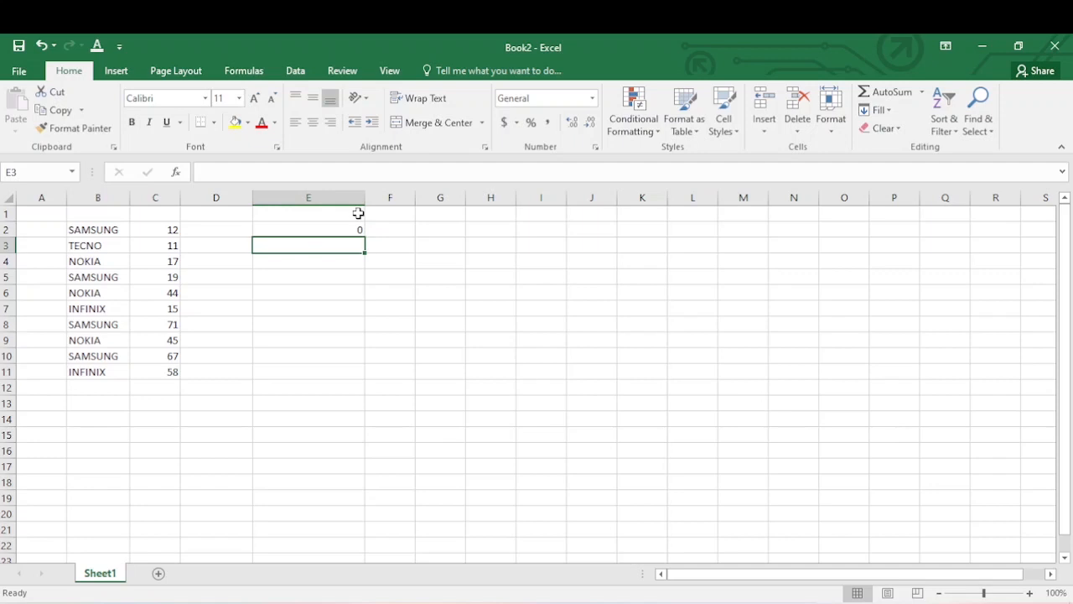
# Step: Enter NOKIA as the SUMIF criterion in cell D2
pyautogui.click(216, 230)
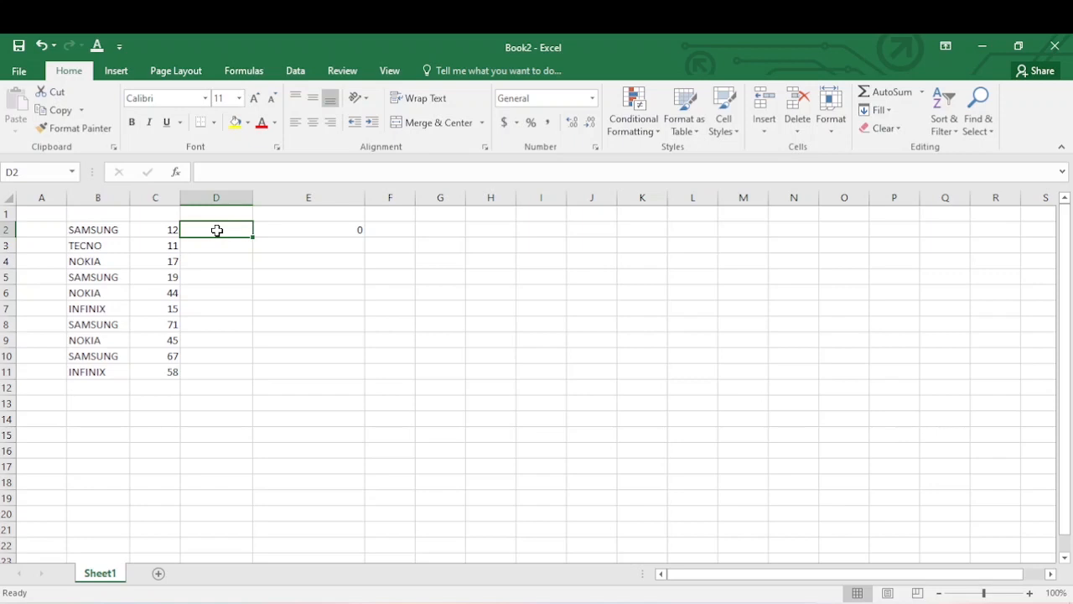
pyautogui.write('NOKIA')
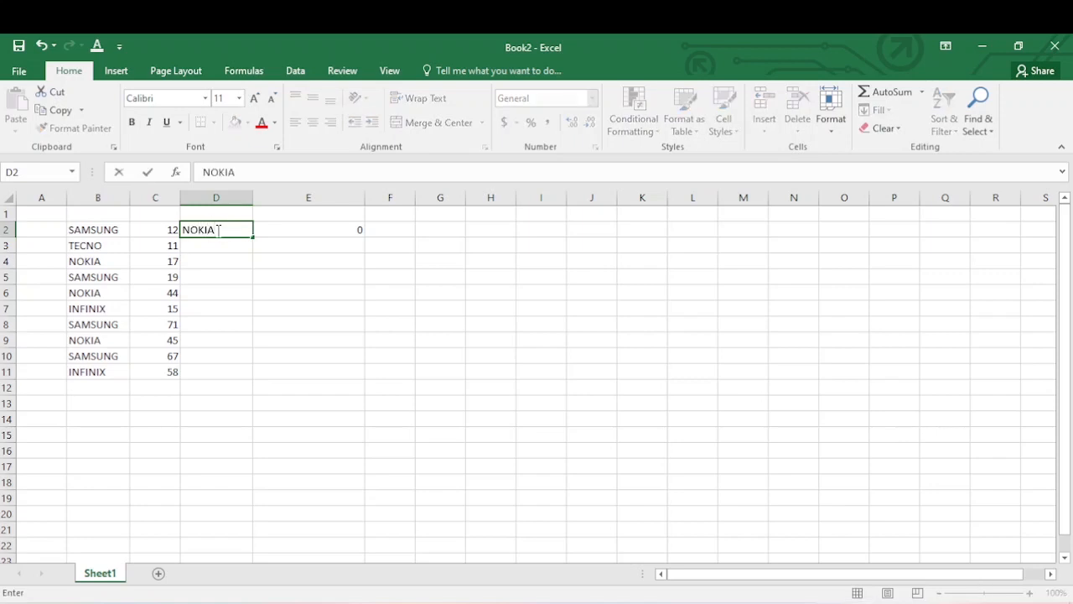
pyautogui.click(231, 312)
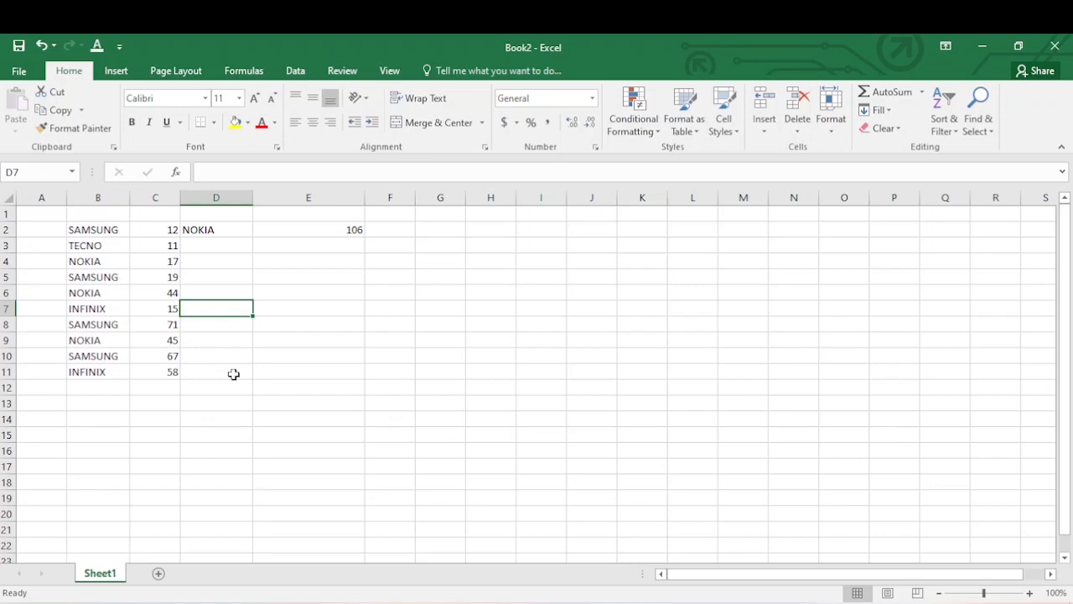
# Step: Change the criterion in cell D2 to INFINIX
pyautogui.click(216, 230)
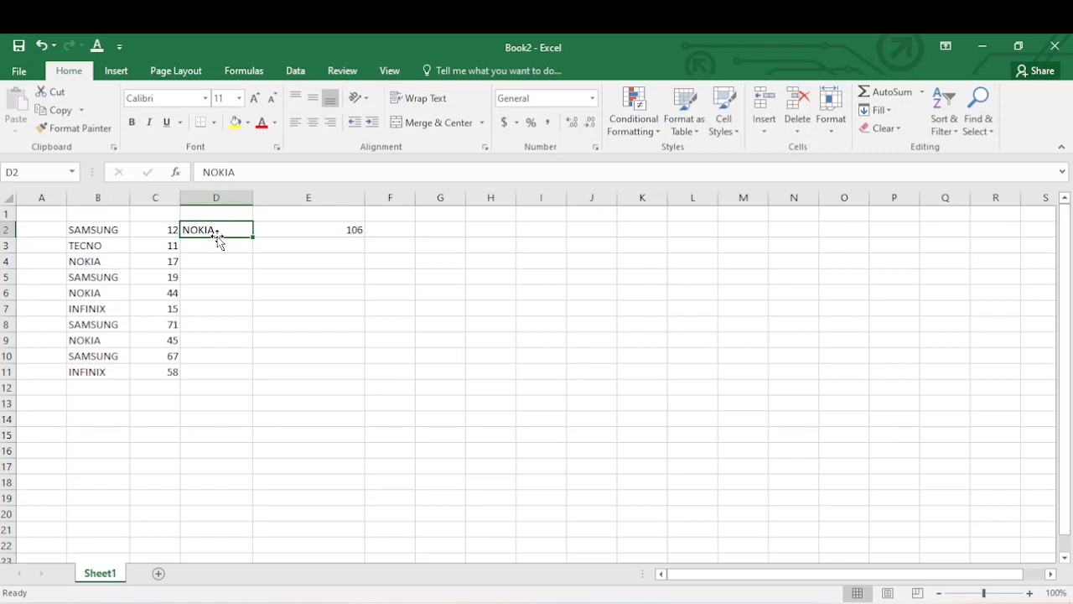
pyautogui.write('INFINIX')
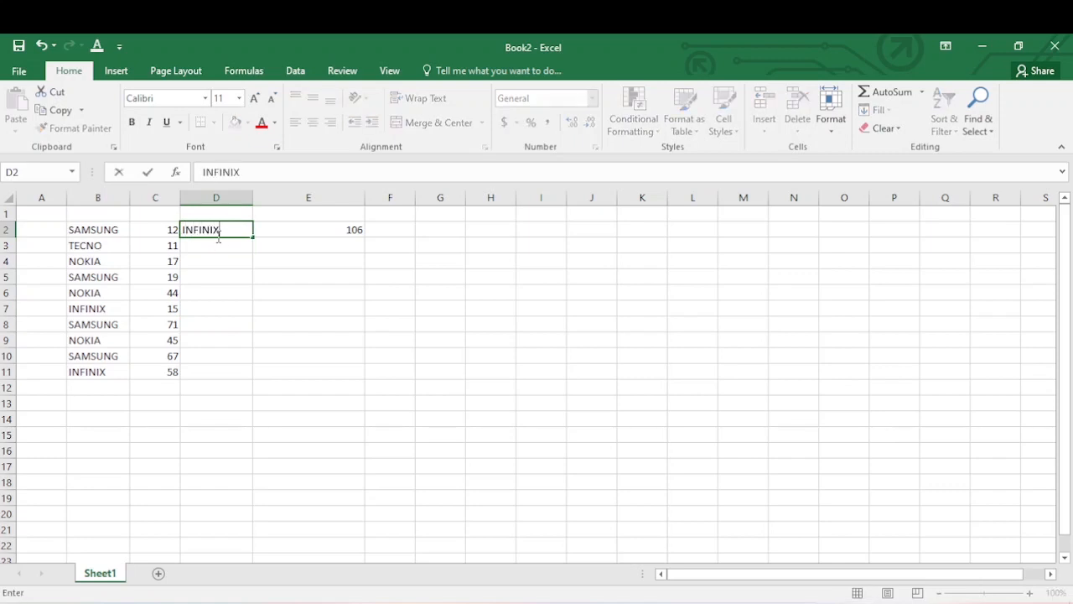
pyautogui.press('Return')
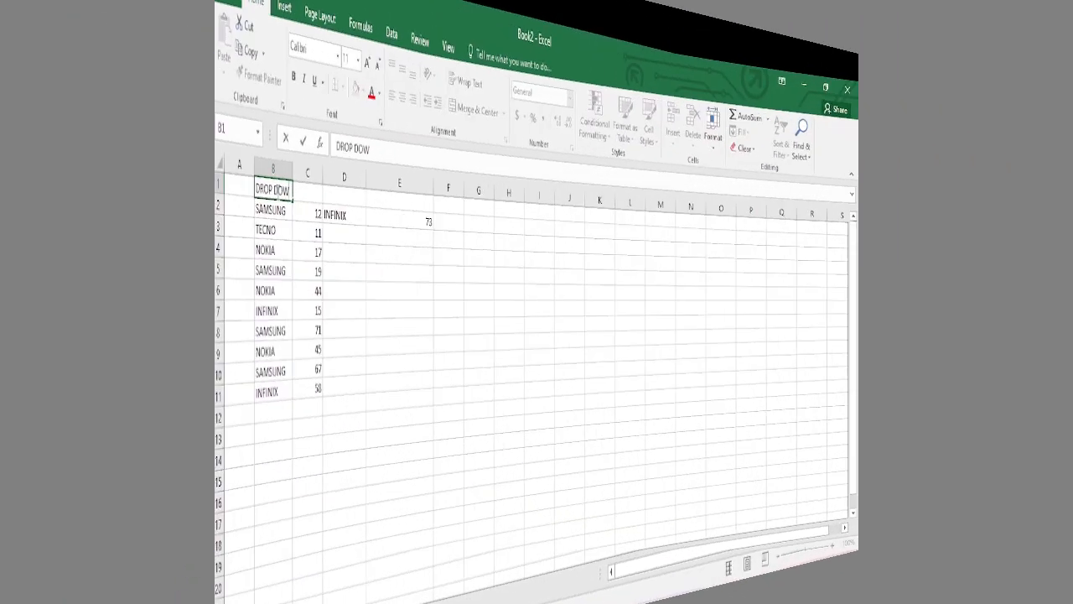
# Step: Enter the heading DROP DOWN LIST in cell B1 and clear the range A1:C1 again
pyautogui.write('LIST')
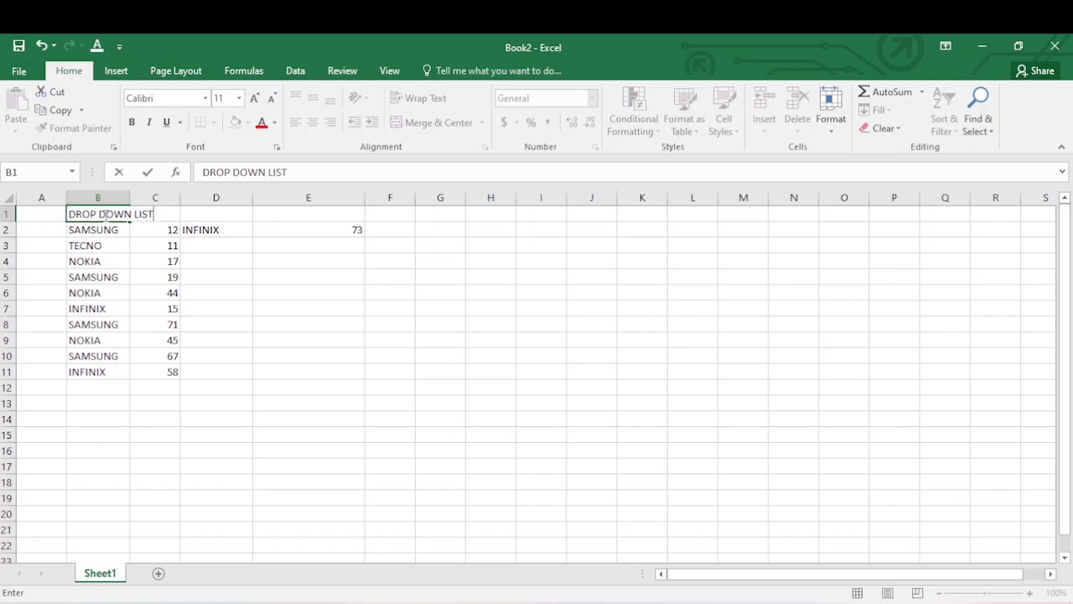
pyautogui.click(155, 262)
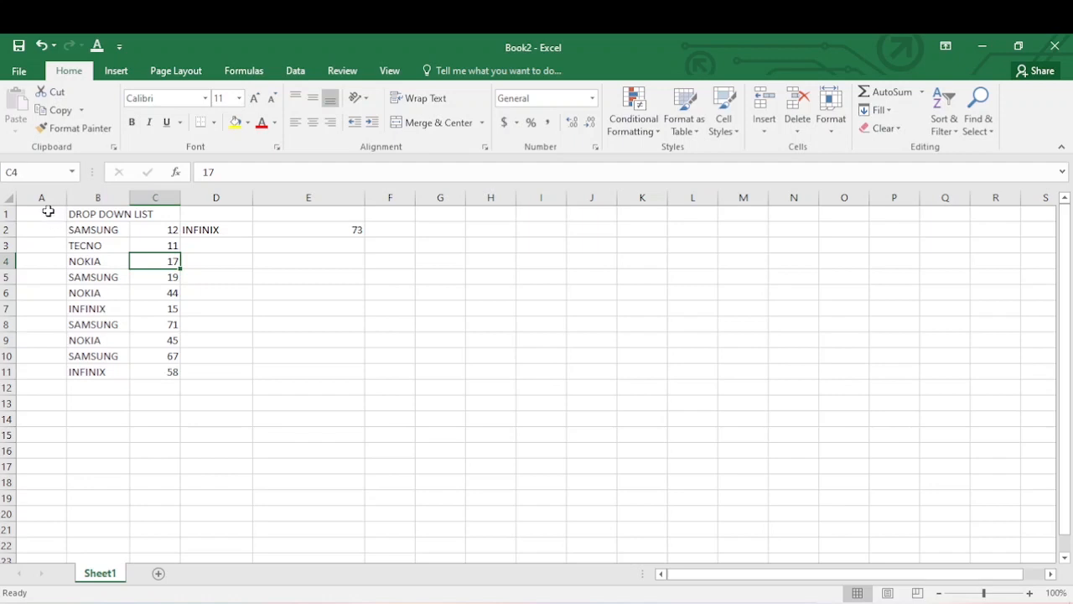
pyautogui.moveTo(48, 211); pyautogui.dragTo(175, 213)
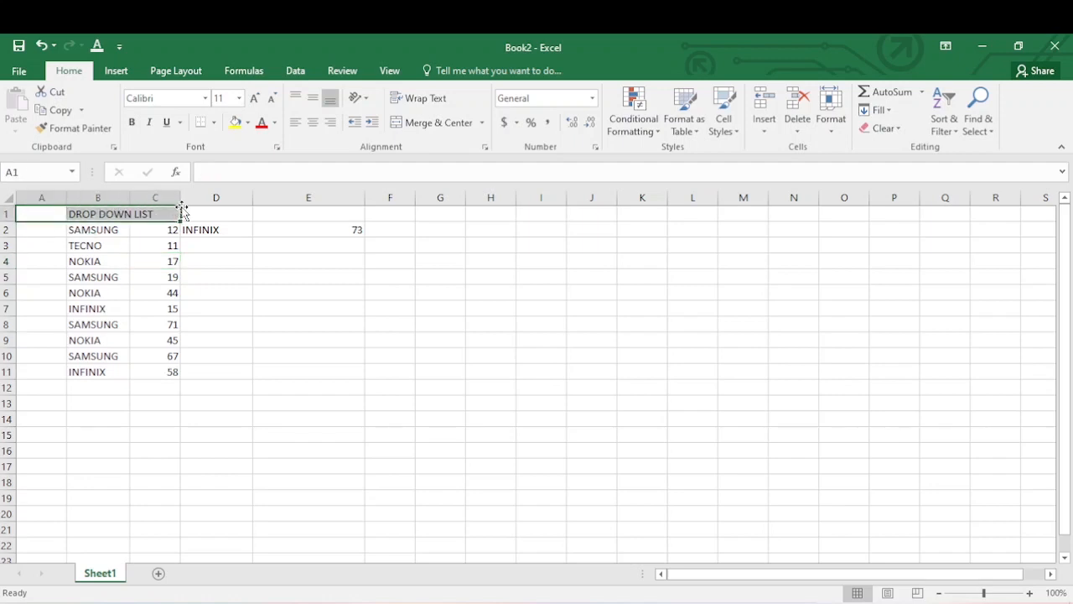
pyautogui.press('Delete')
# Step: Replace the brand in cell D2 with TECNO to test the SUMIF total for that brand
pyautogui.click(217, 231)
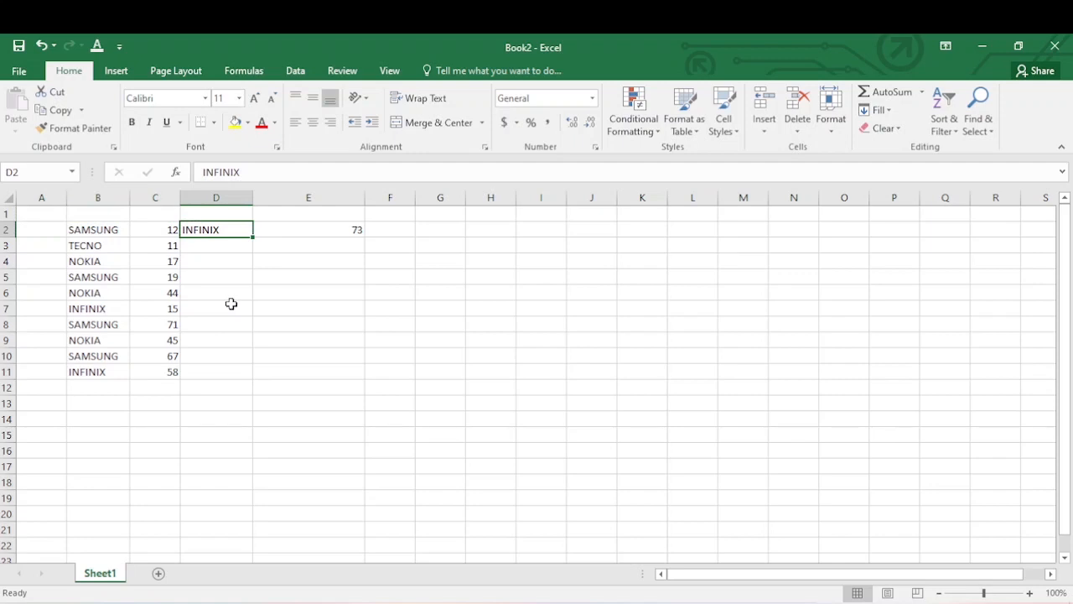
pyautogui.write('TECN')
pyautogui.press('BackSpace')
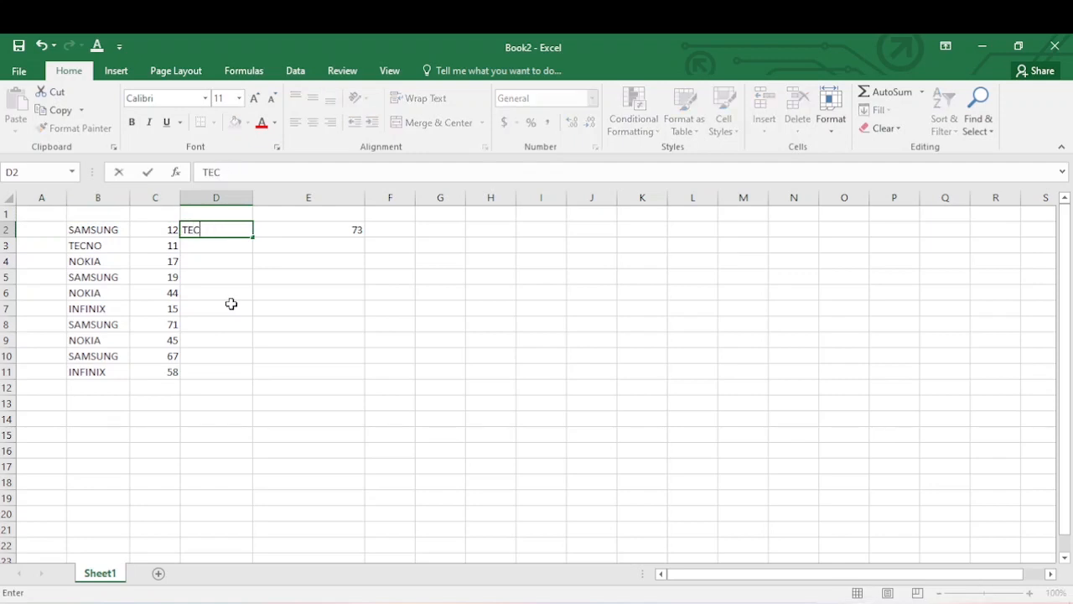
pyautogui.write('NO')
pyautogui.press('Return')
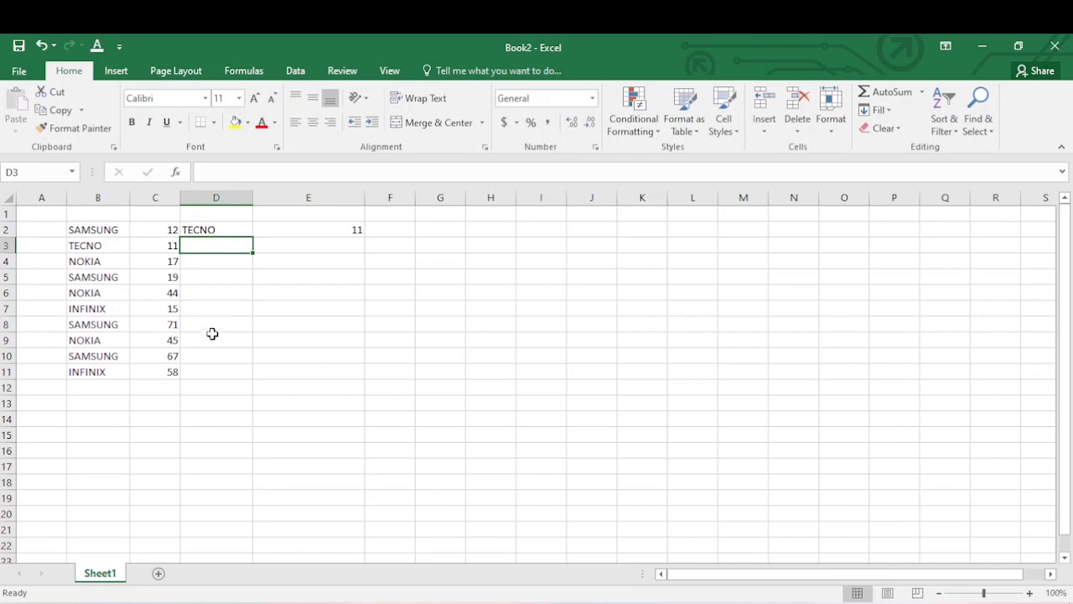
# Step: Set the criterion cell D2 back to INFINIX
pyautogui.click(211, 233)
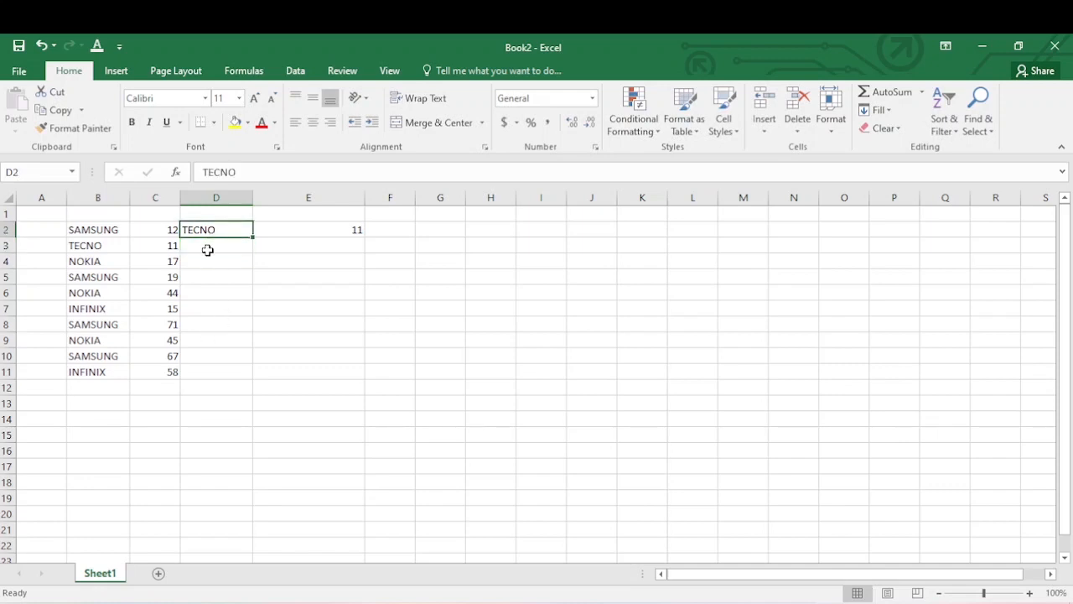
pyautogui.write('IN')
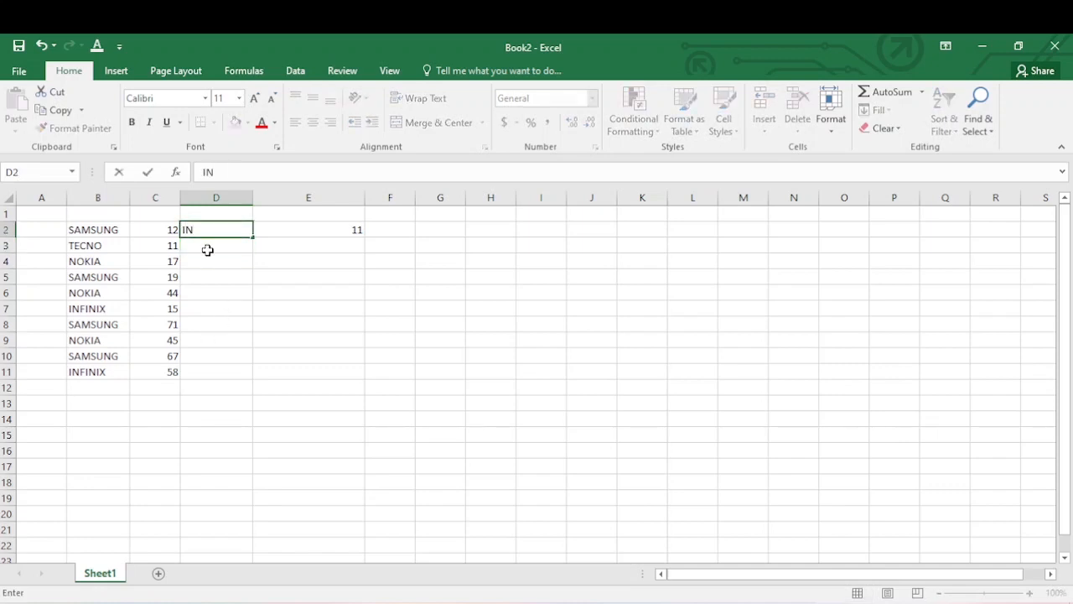
pyautogui.write('FINIX')
pyautogui.press('Return')
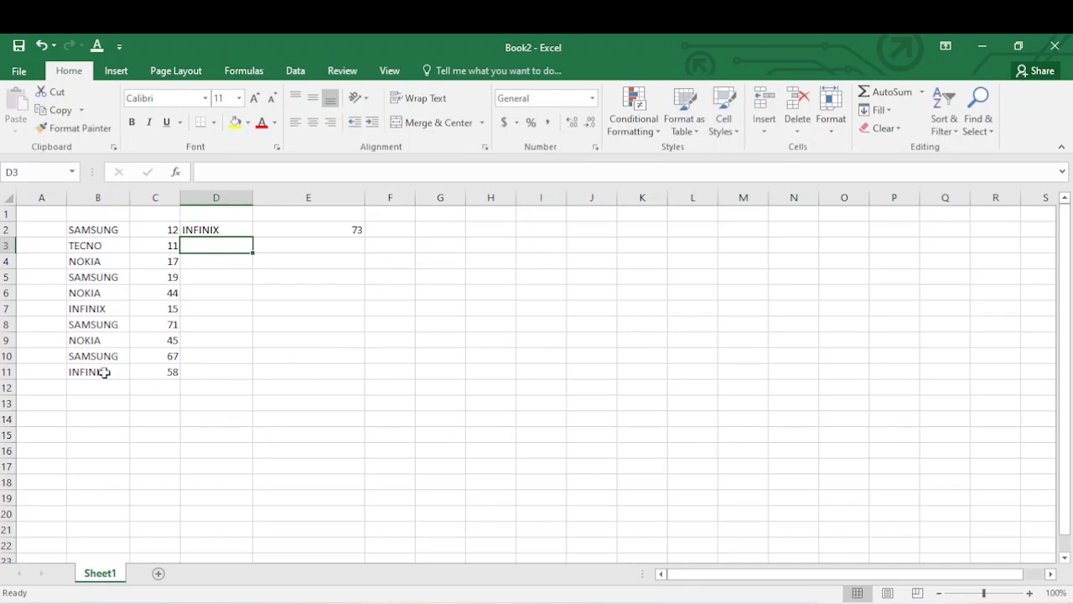
# Step: Cross-check the INFINIX total with the formula =SUM(58,15) in cell B14, and clear that cell again
pyautogui.click(96, 419)
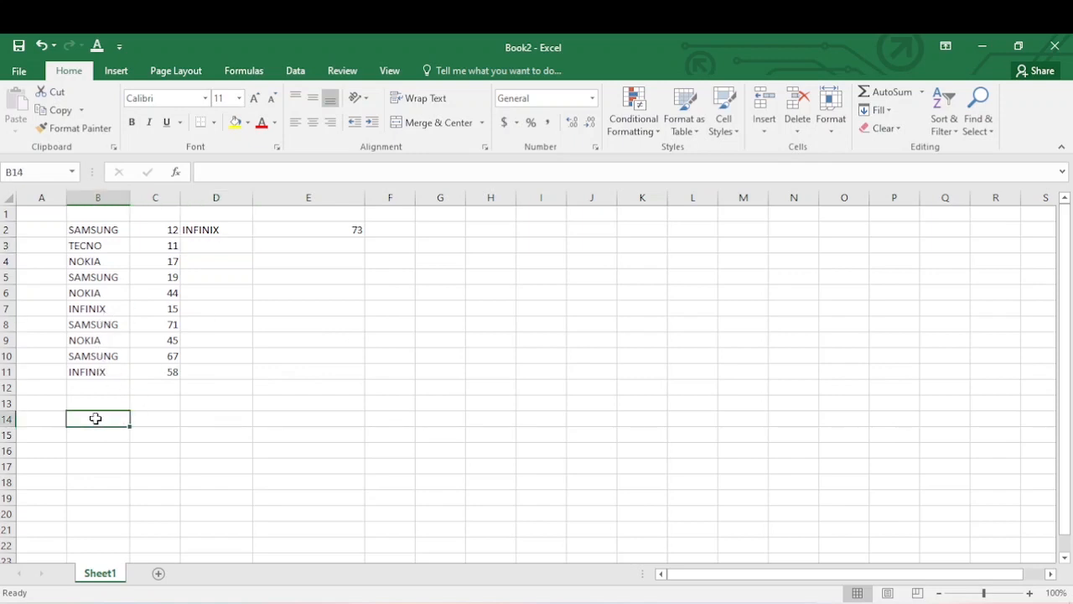
pyautogui.write('=SUM')
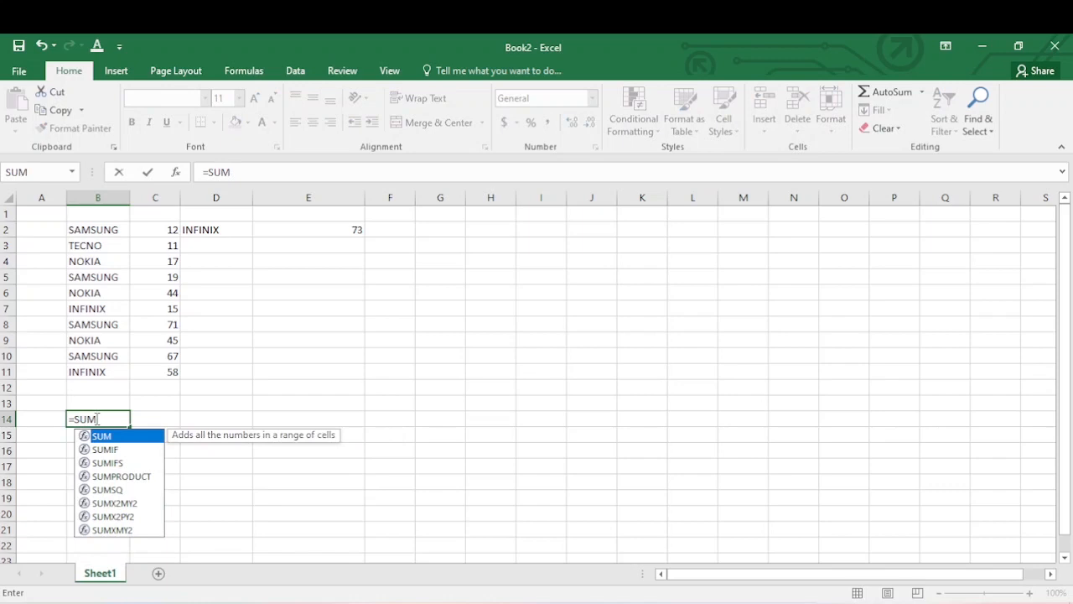
pyautogui.write('(')
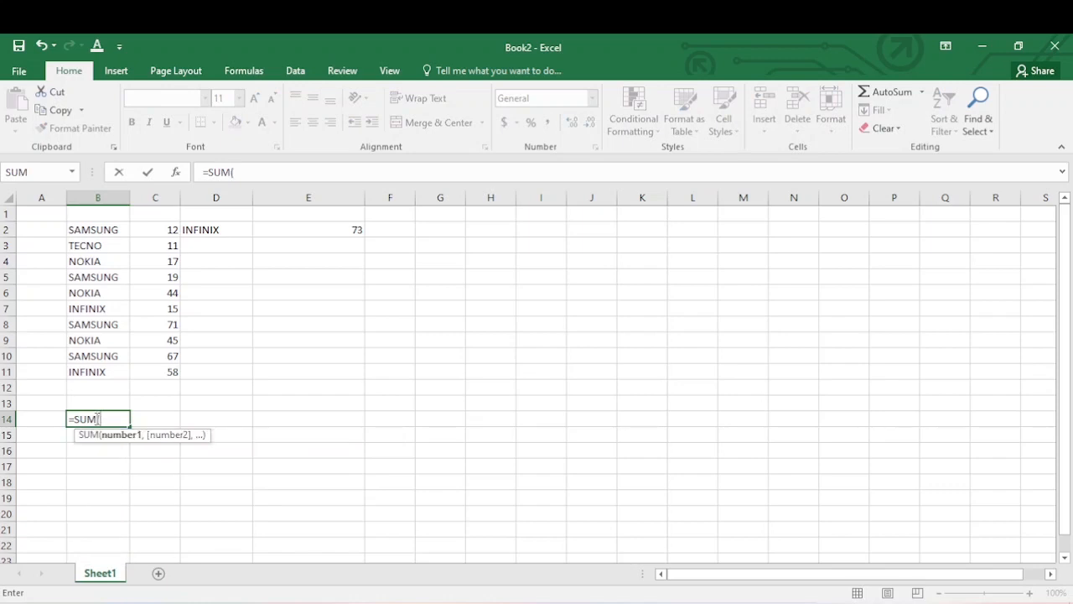
pyautogui.write('58,')
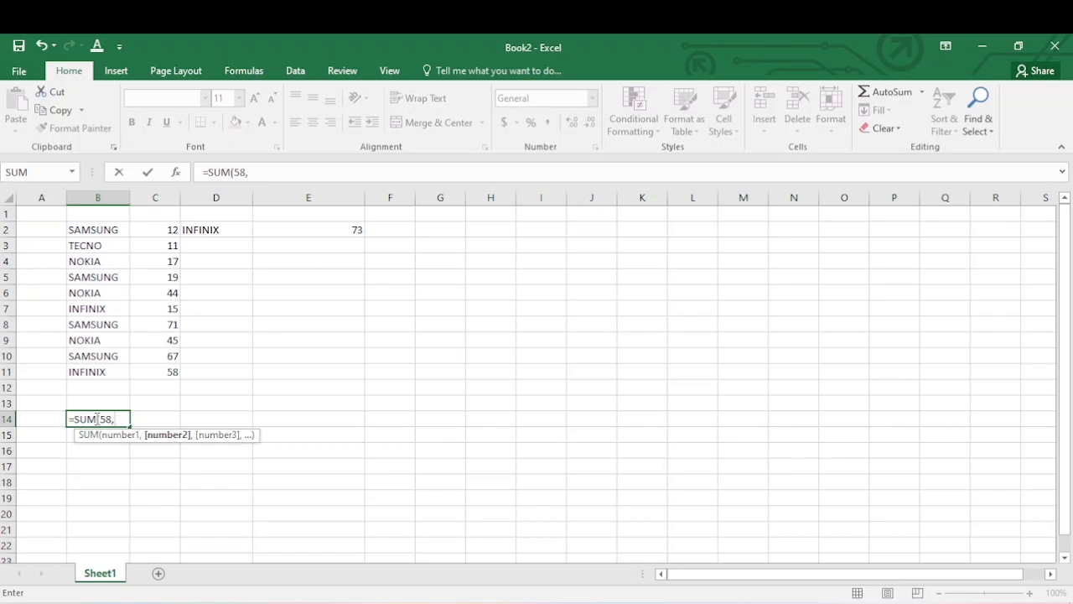
pyautogui.write('15)')
pyautogui.press('Return')
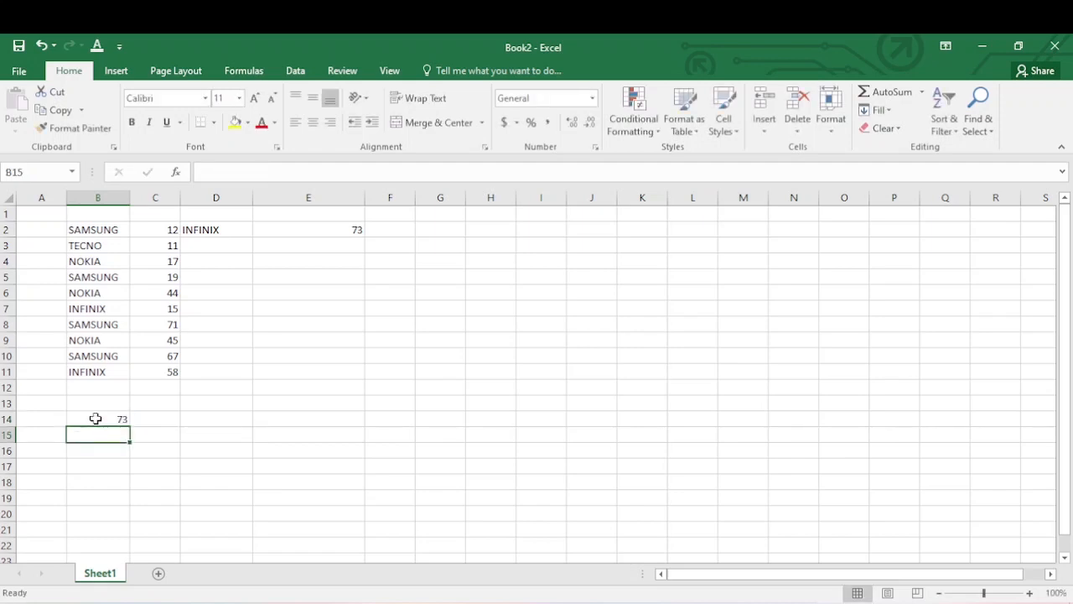
pyautogui.click(106, 420)
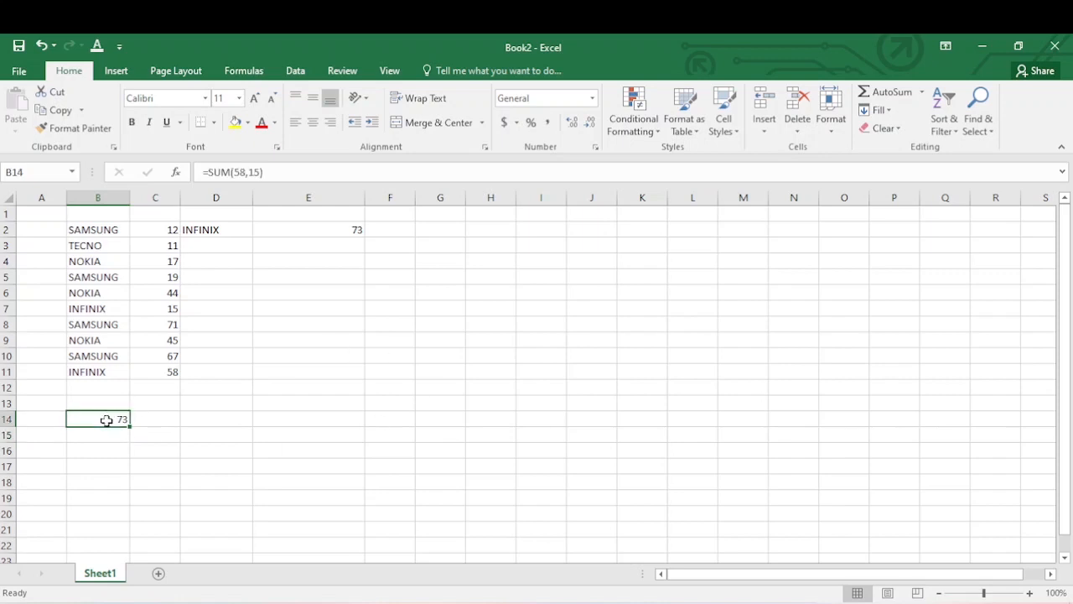
pyautogui.press('Delete')
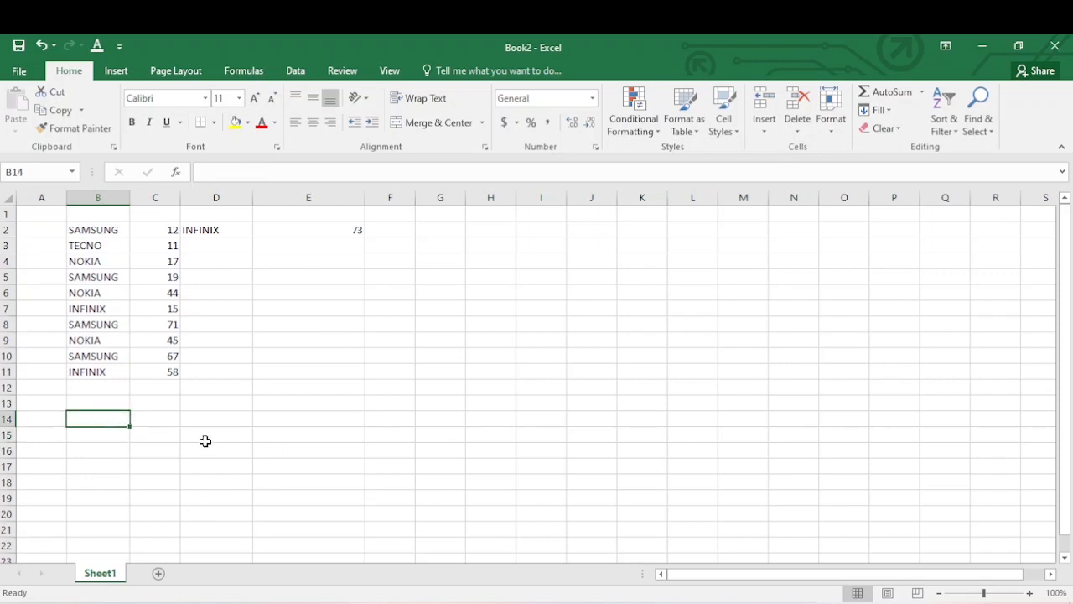
# Step: Add data validation to cell D2 that allows a List with =$B$2:$B$11 as its source
pyautogui.click(218, 232)
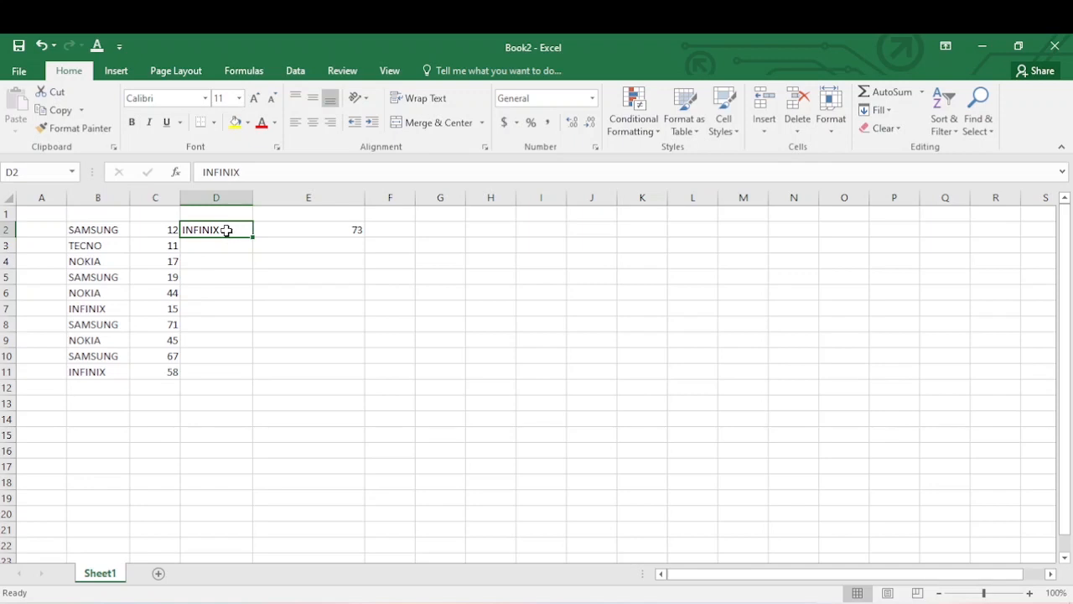
pyautogui.click(296, 72)
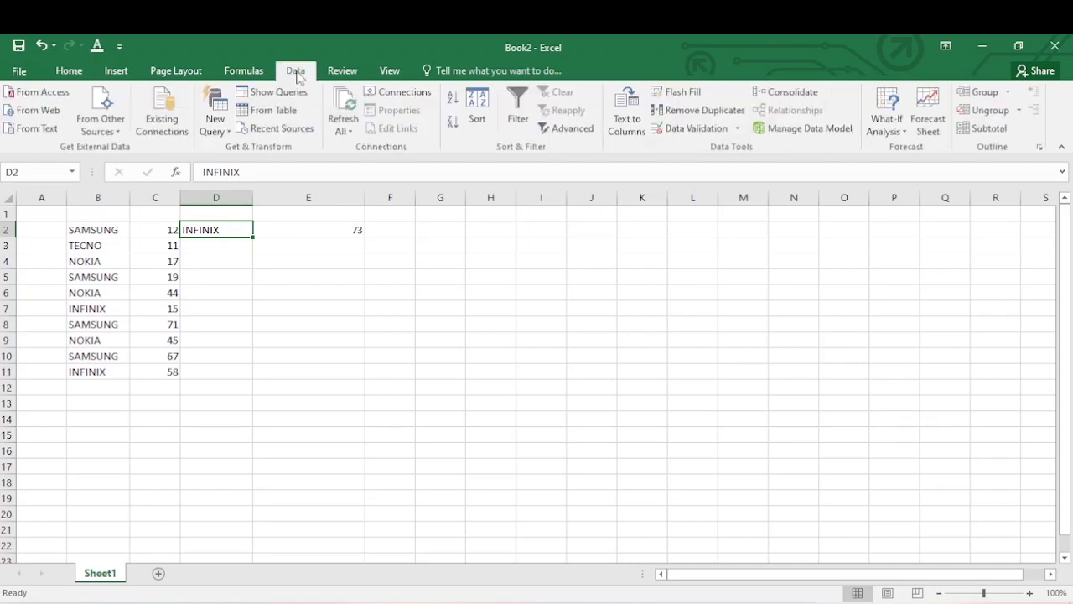
pyautogui.click(673, 131)
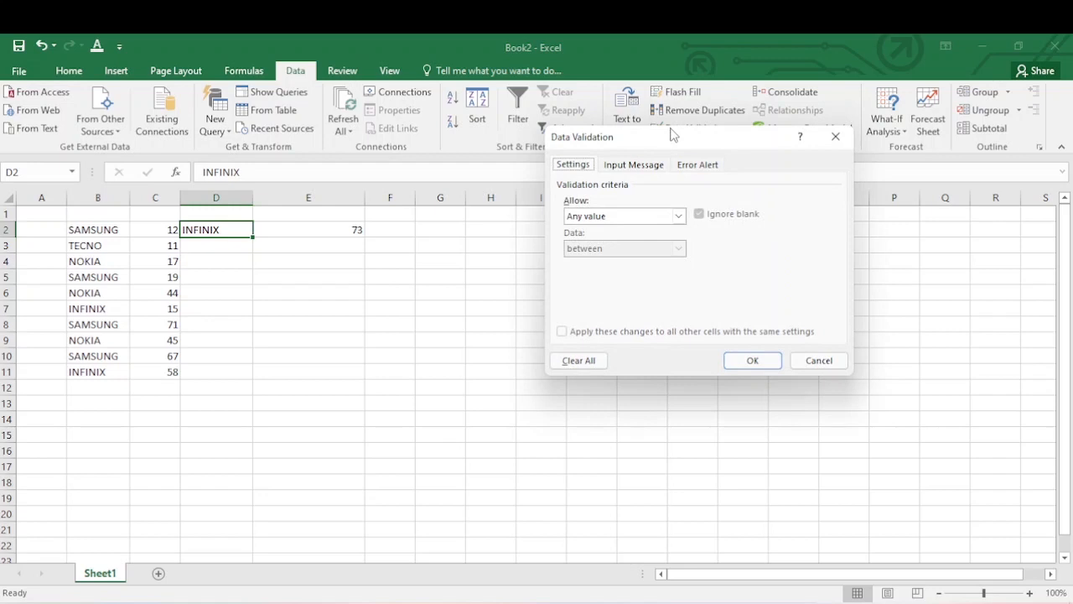
pyautogui.click(679, 216)
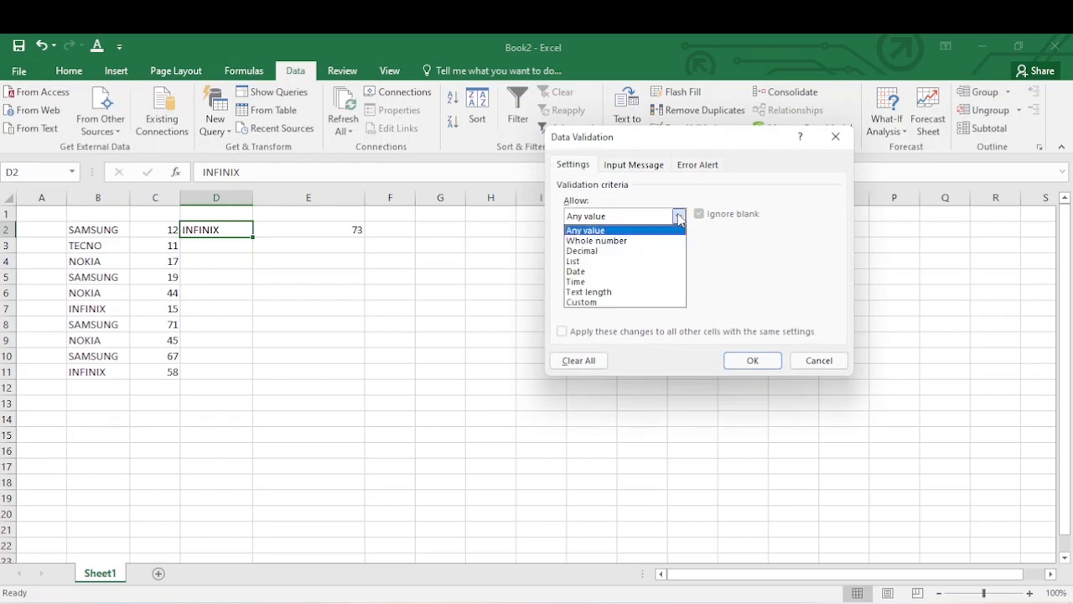
pyautogui.click(617, 261)
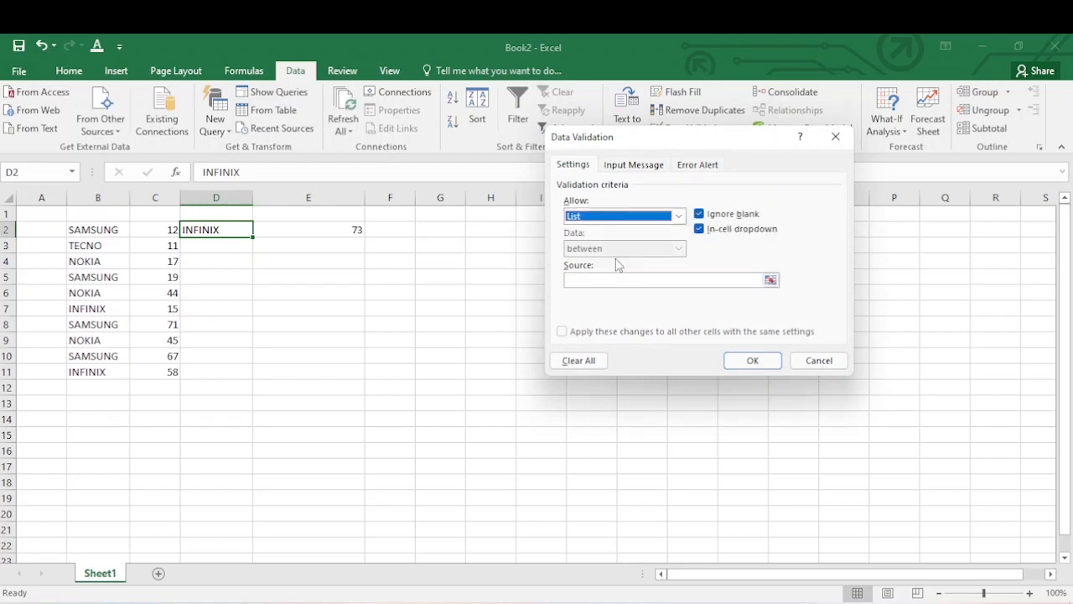
pyautogui.click(770, 281)
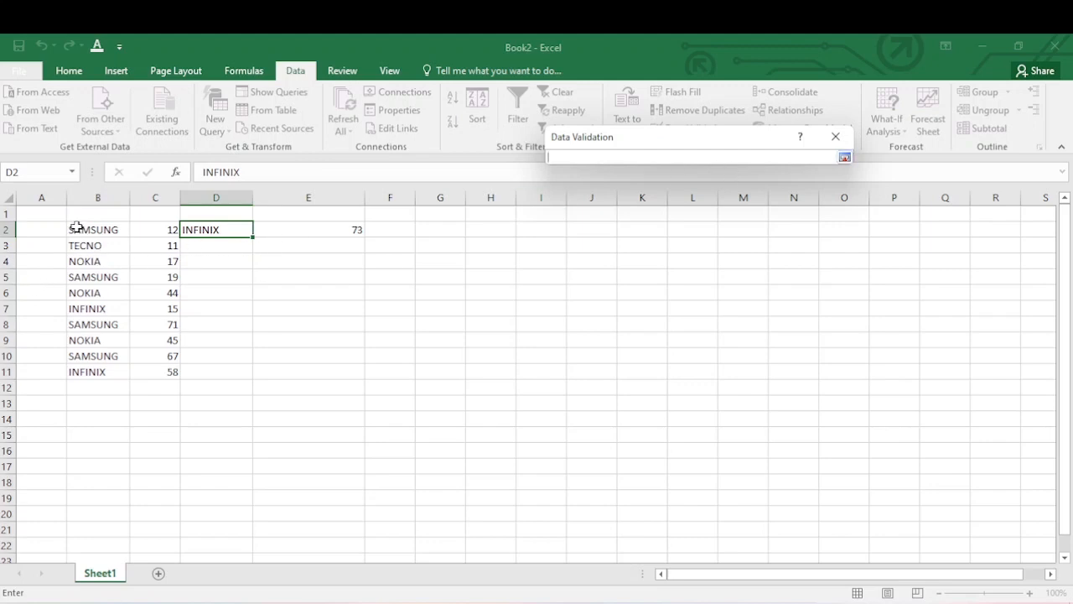
pyautogui.moveTo(76, 229); pyautogui.dragTo(105, 367)
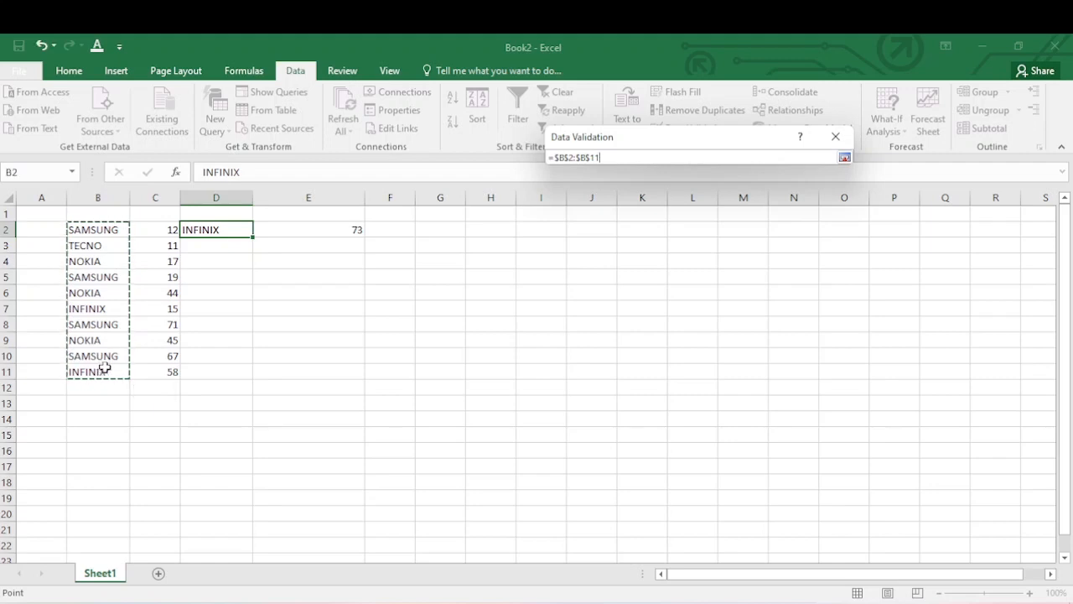
pyautogui.click(844, 156)
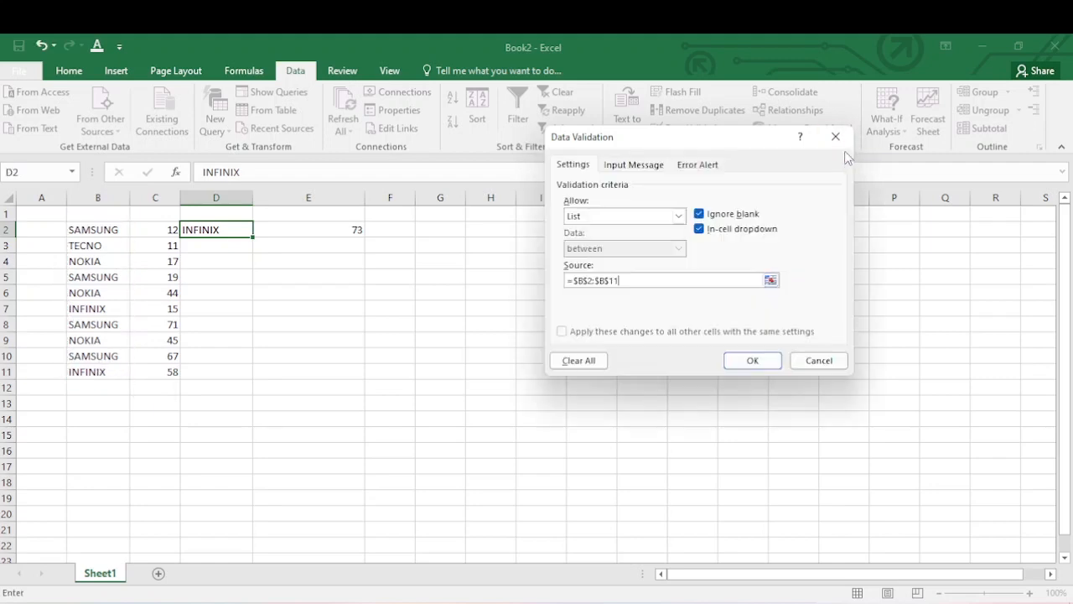
pyautogui.click(751, 361)
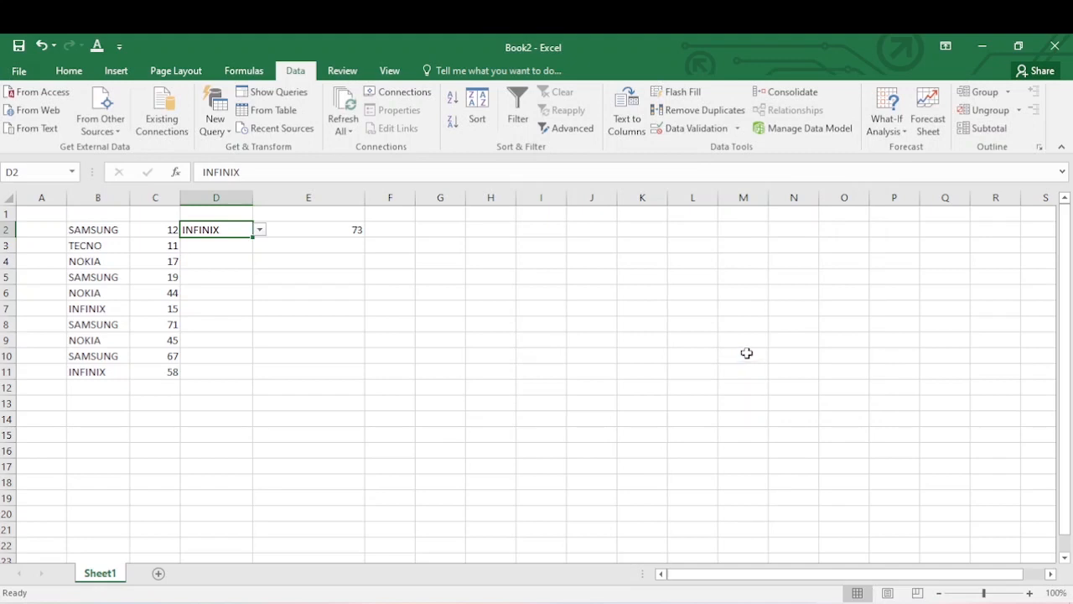
# Step: Choose NOKIA from the in-cell drop-down list of D2 and make column E narrower
pyautogui.click(259, 231)
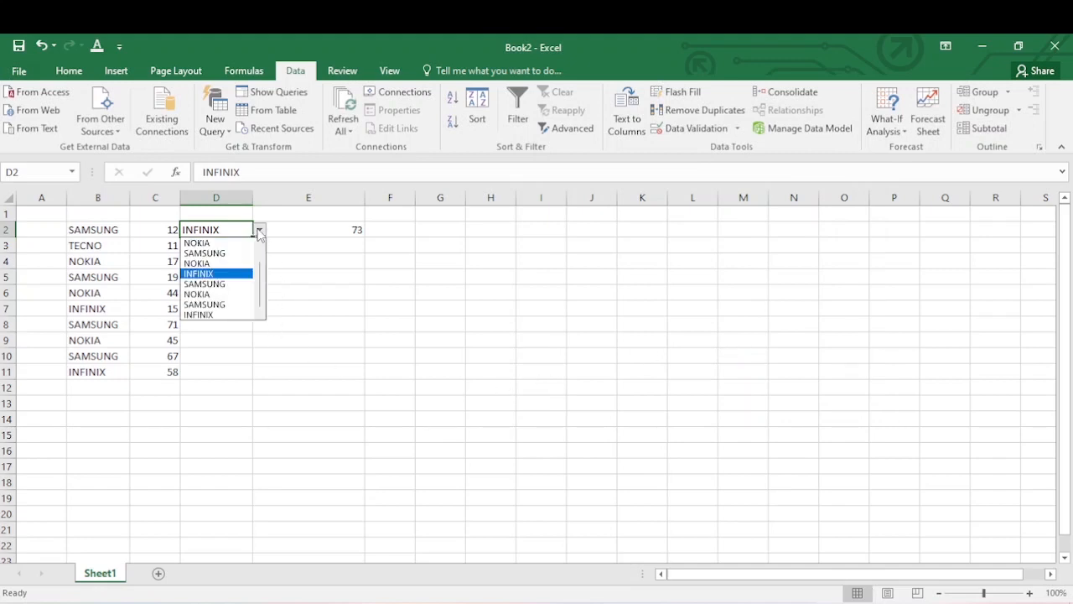
pyautogui.moveTo(260, 286); pyautogui.dragTo(264, 314)
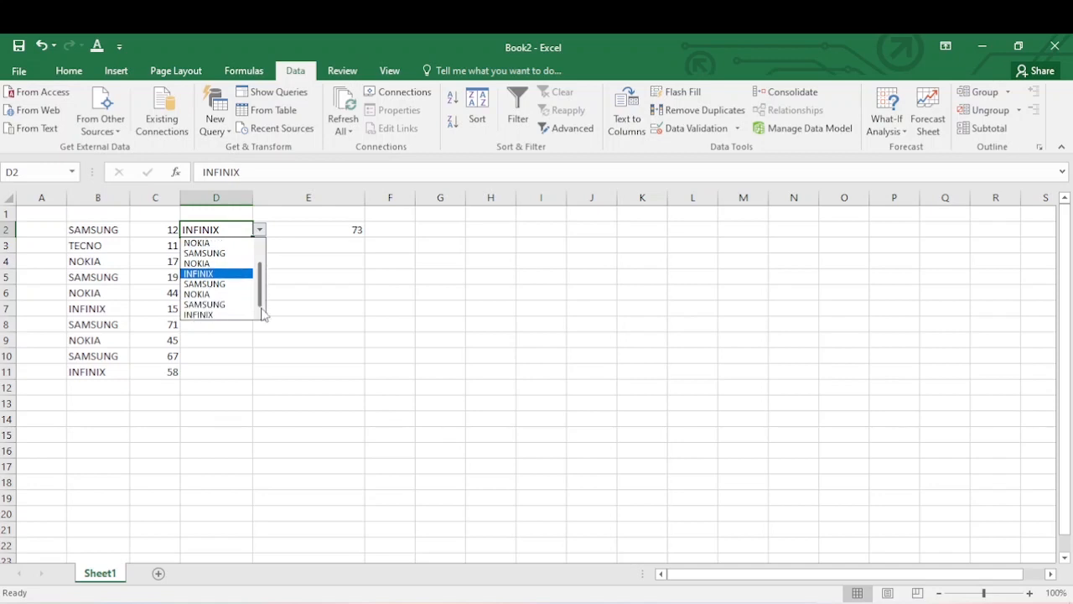
pyautogui.click(220, 296)
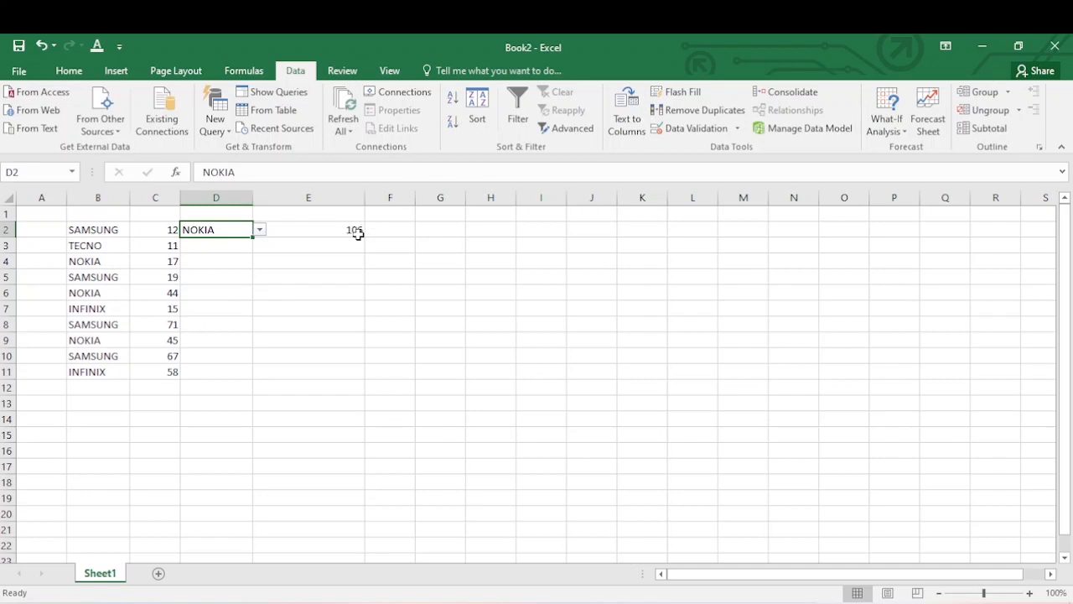
pyautogui.moveTo(364, 197); pyautogui.dragTo(306, 201)
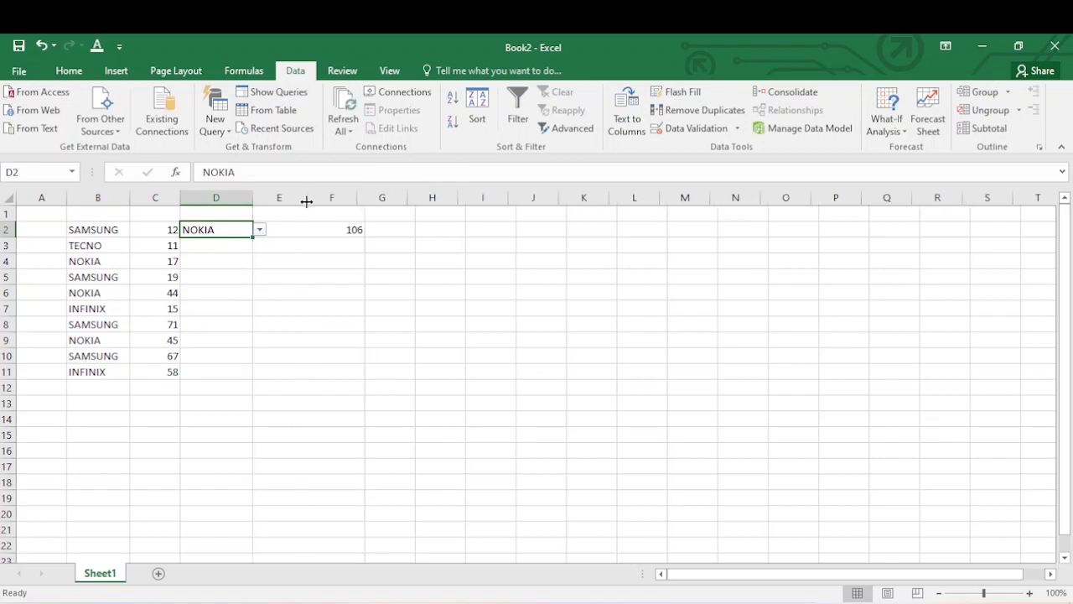
# Step: Choose NOKIA once more from the in-cell drop-down list of D2
pyautogui.click(260, 230)
pyautogui.click(197, 296)
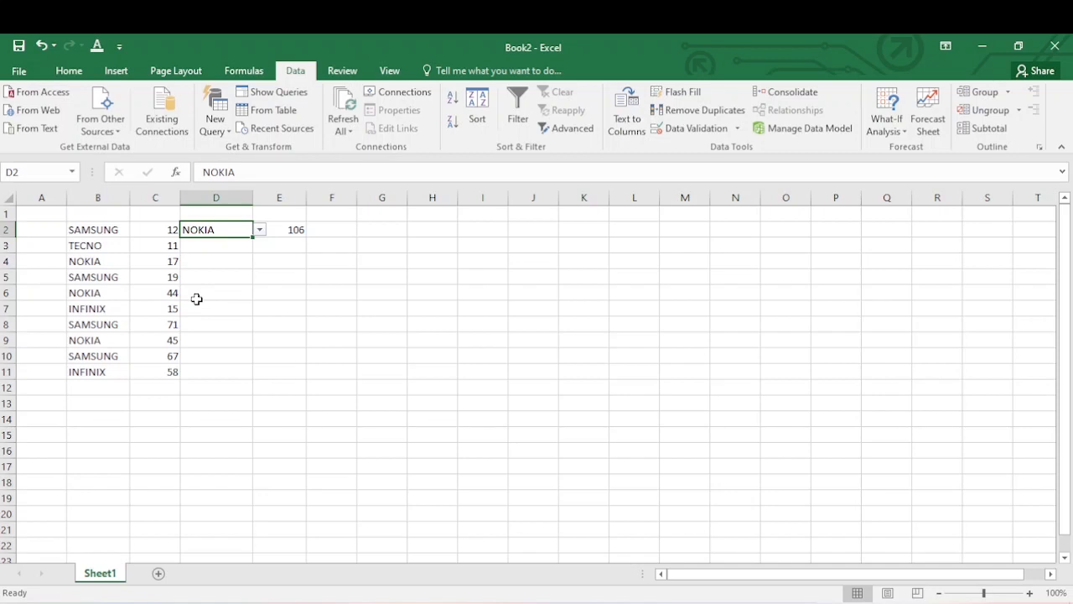
pyautogui.click(415, 295)
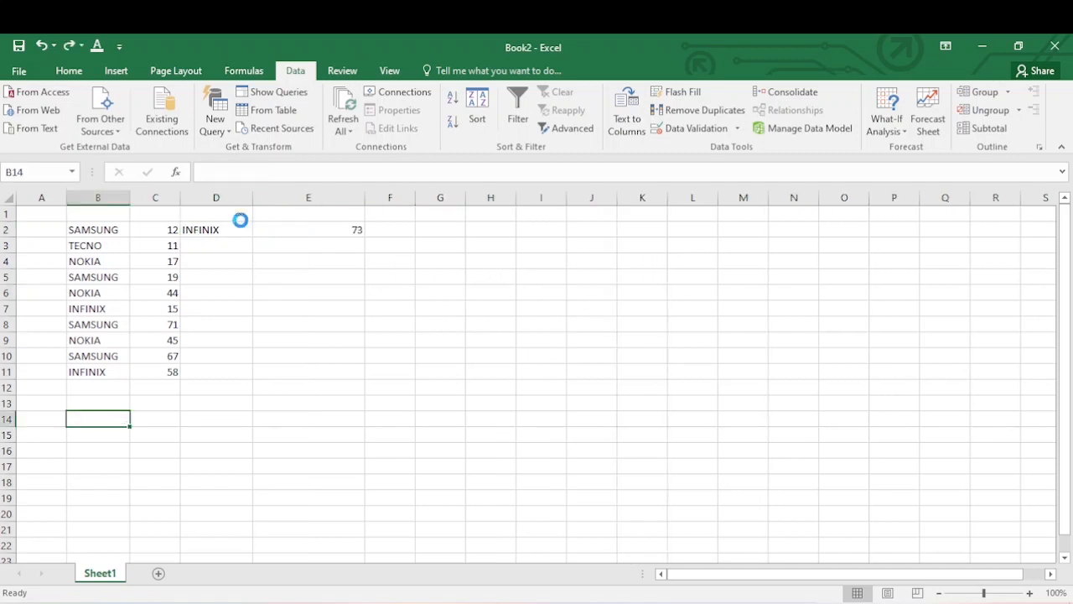
# Step: Undo the recent drop-down and column E width changes, and clear the criterion in cell D2
pyautogui.click(231, 227)
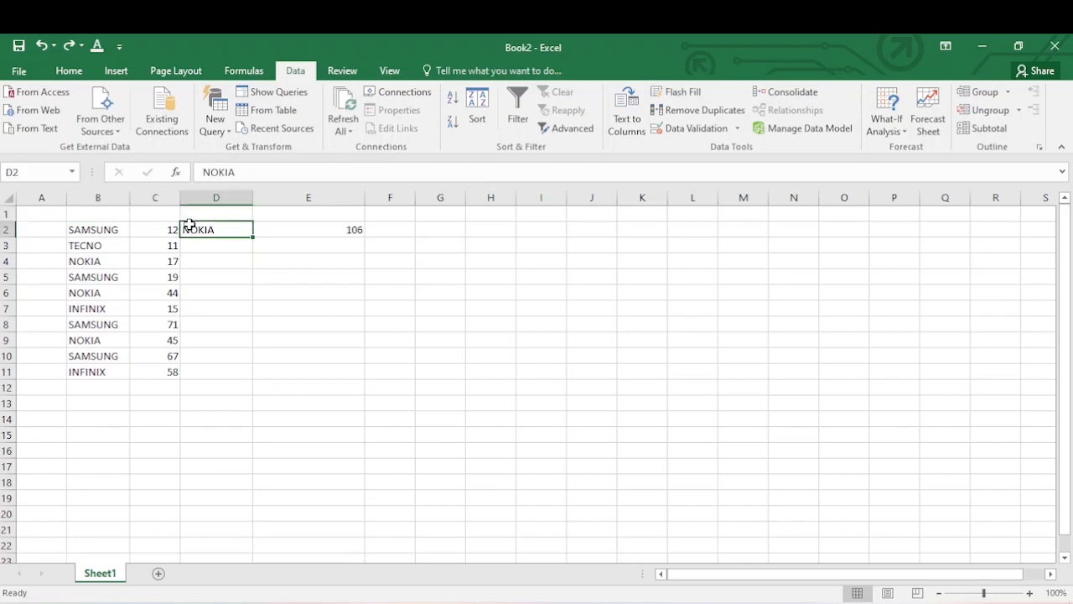
pyautogui.press('Delete')
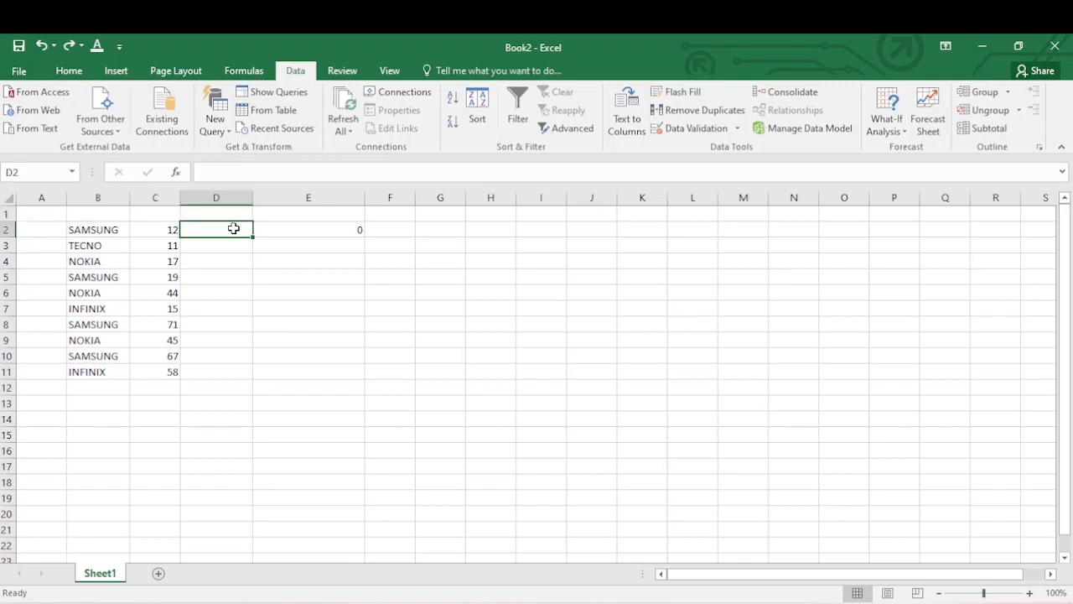
pyautogui.click(289, 215)
pyautogui.click(114, 218)
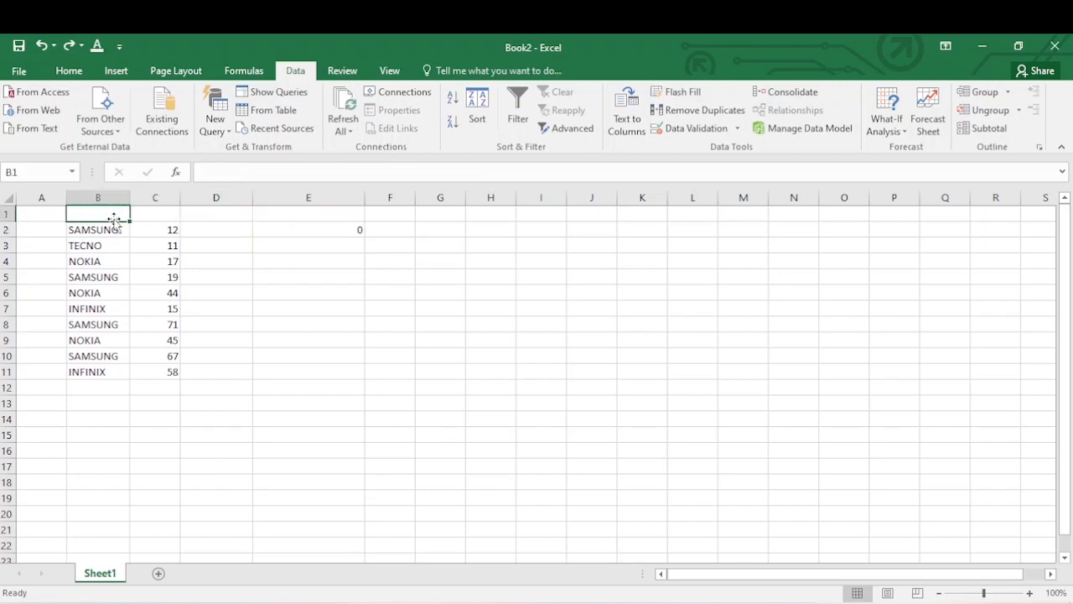
# Step: List the function names COUNT, COUNTA, COUNTBLANK and COUNTIF in cells B15:E15, and clear them again
pyautogui.write('COUNTIF')
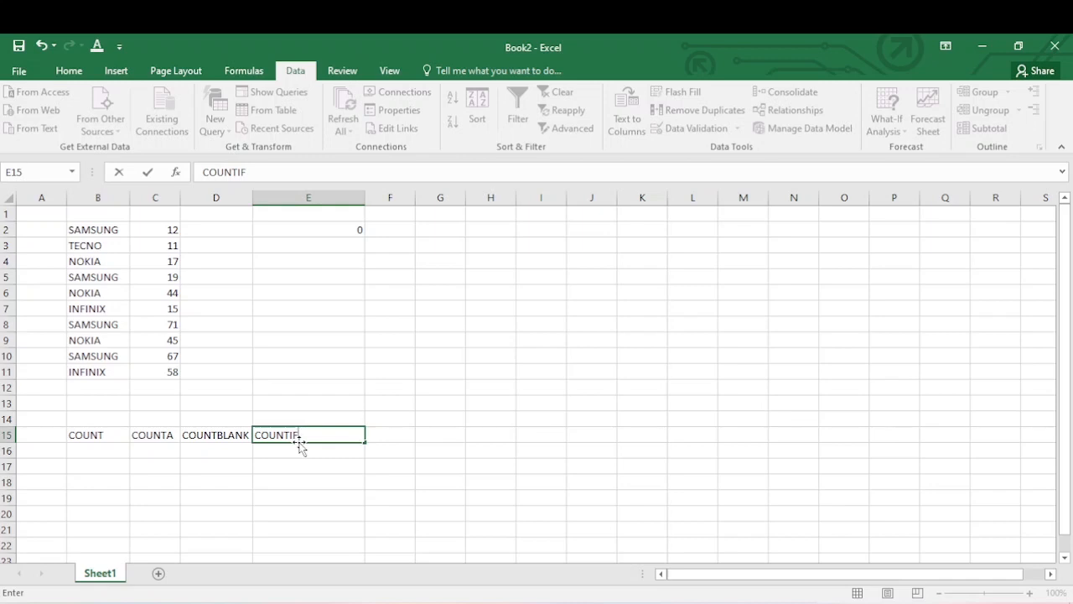
pyautogui.click(391, 427)
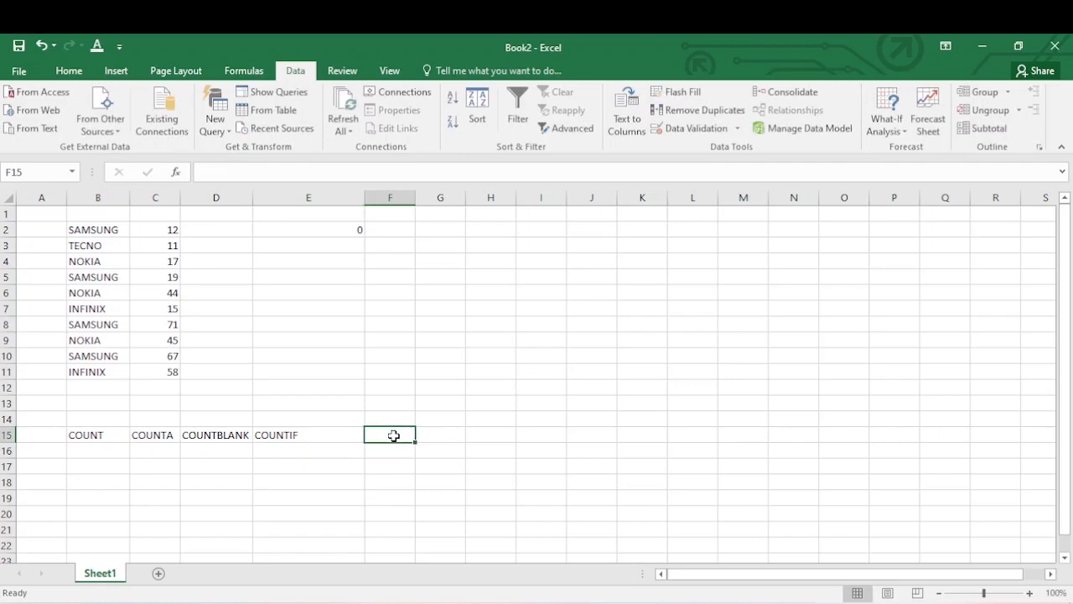
pyautogui.moveTo(393, 435); pyautogui.dragTo(84, 433)
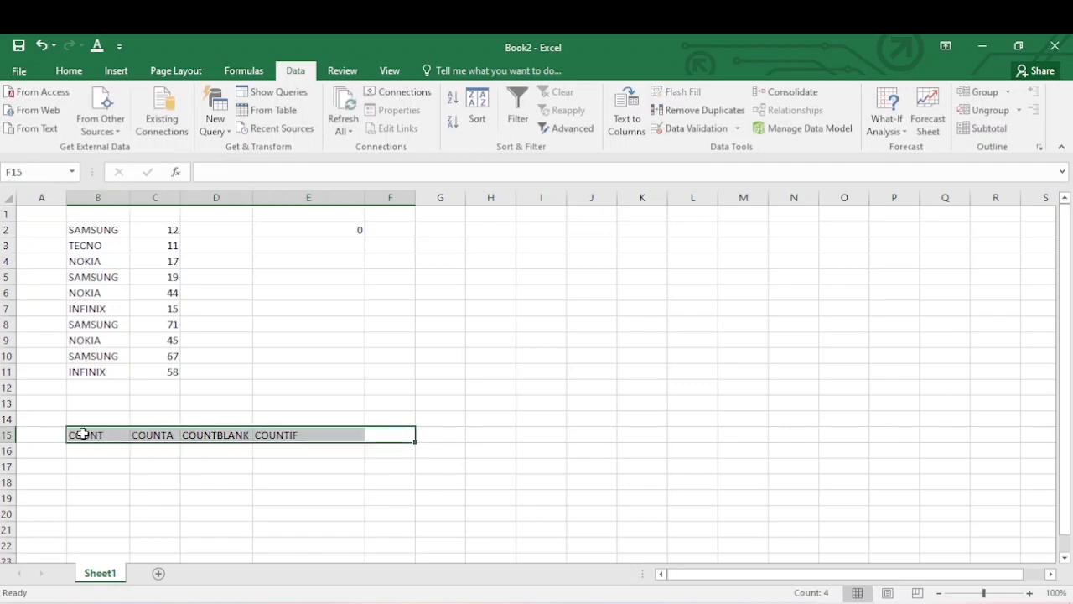
pyautogui.press('Delete')
# Step: Clear the SUMIF formula from cell E2
pyautogui.click(197, 338)
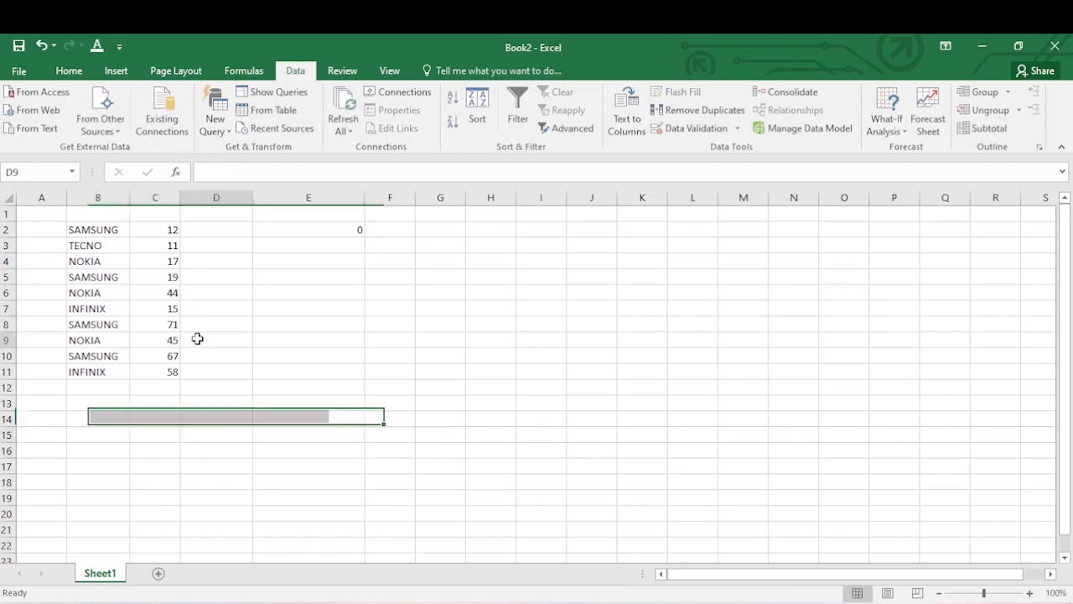
pyautogui.click(237, 230)
pyautogui.click(326, 241)
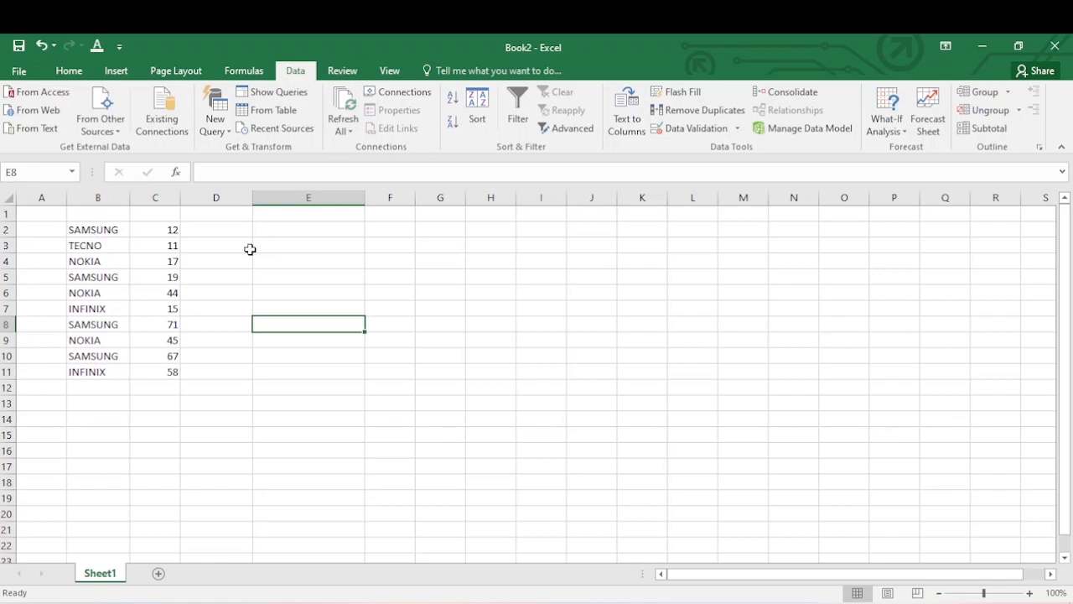
# Step: Count the numeric cells of the phone data with =COUNT(B2:C11) in cell D4, and undo that entry
pyautogui.click(209, 264)
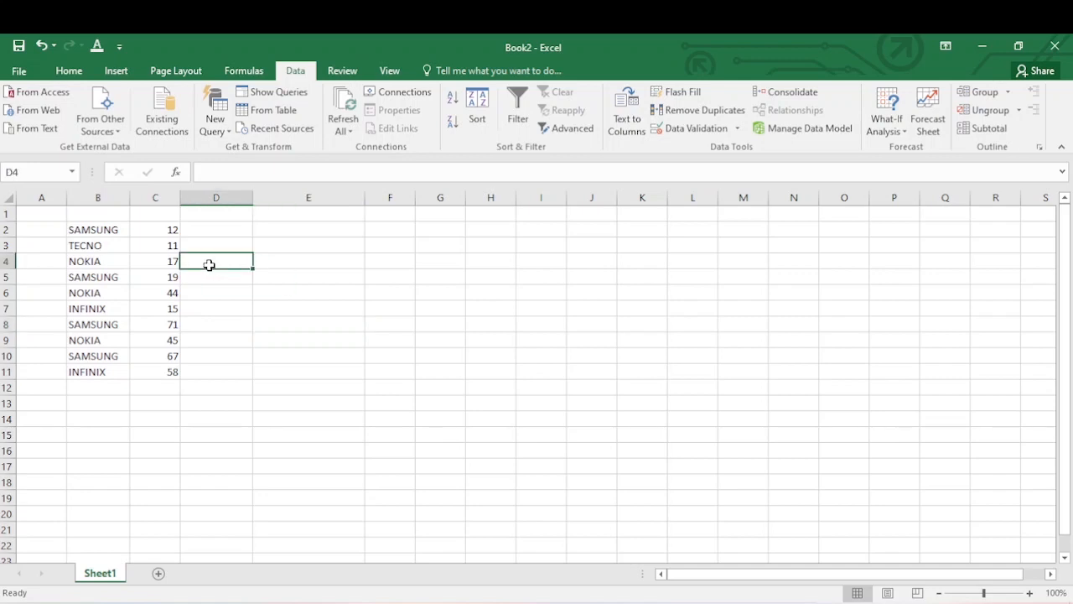
pyautogui.write('=COUNT')
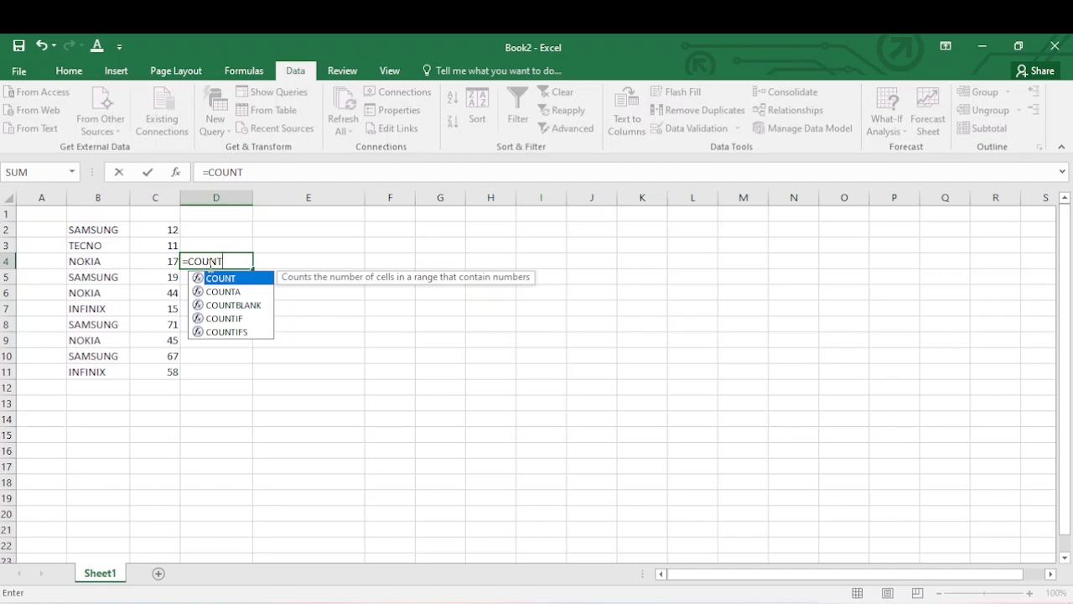
pyautogui.write('(')
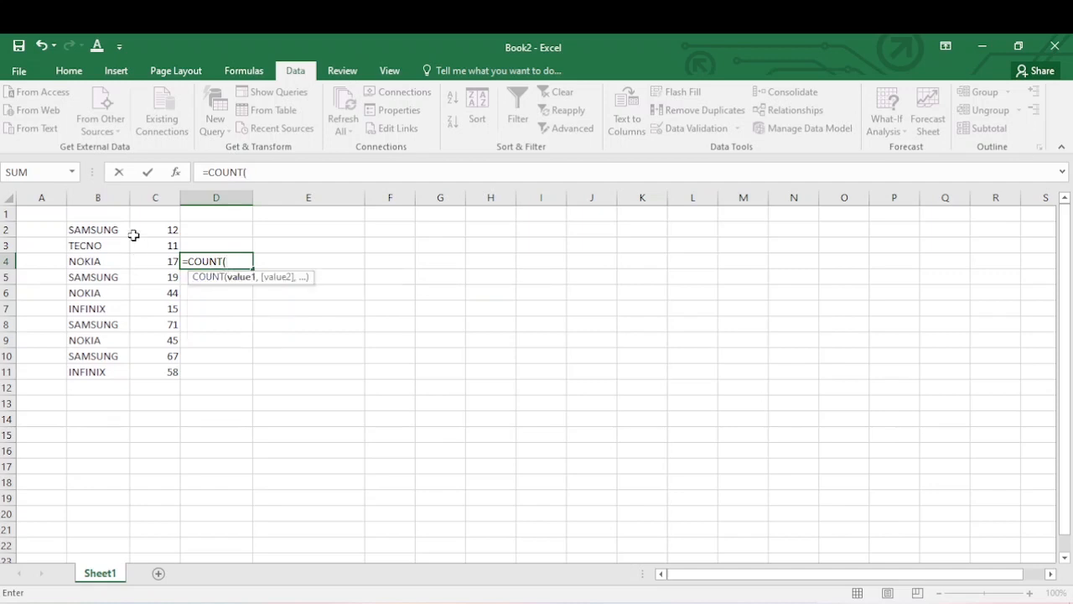
pyautogui.click(71, 225)
pyautogui.moveTo(71, 224); pyautogui.dragTo(178, 373)
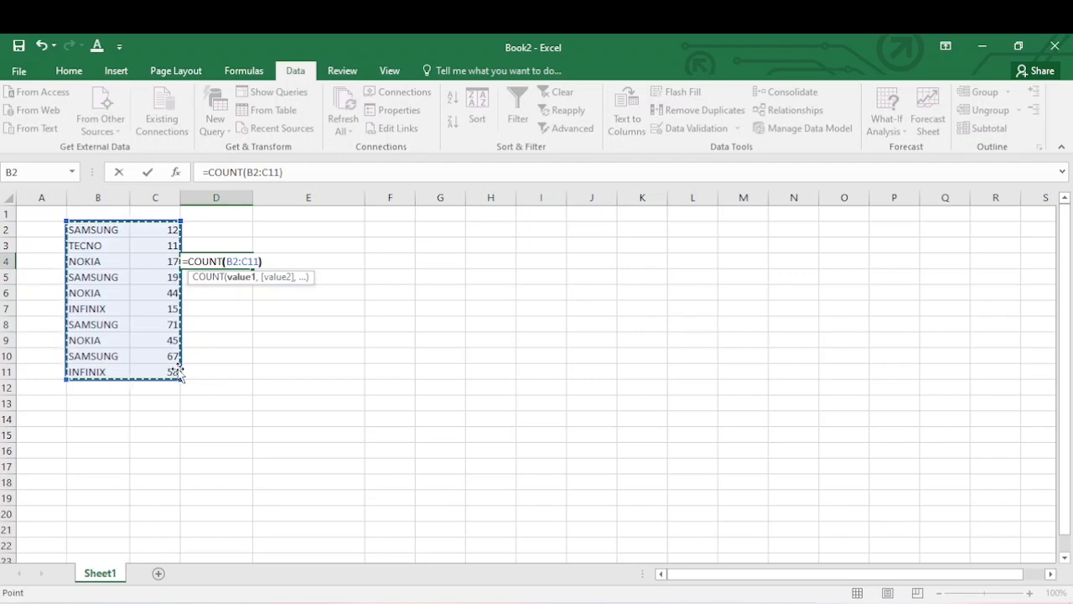
pyautogui.press('Return')
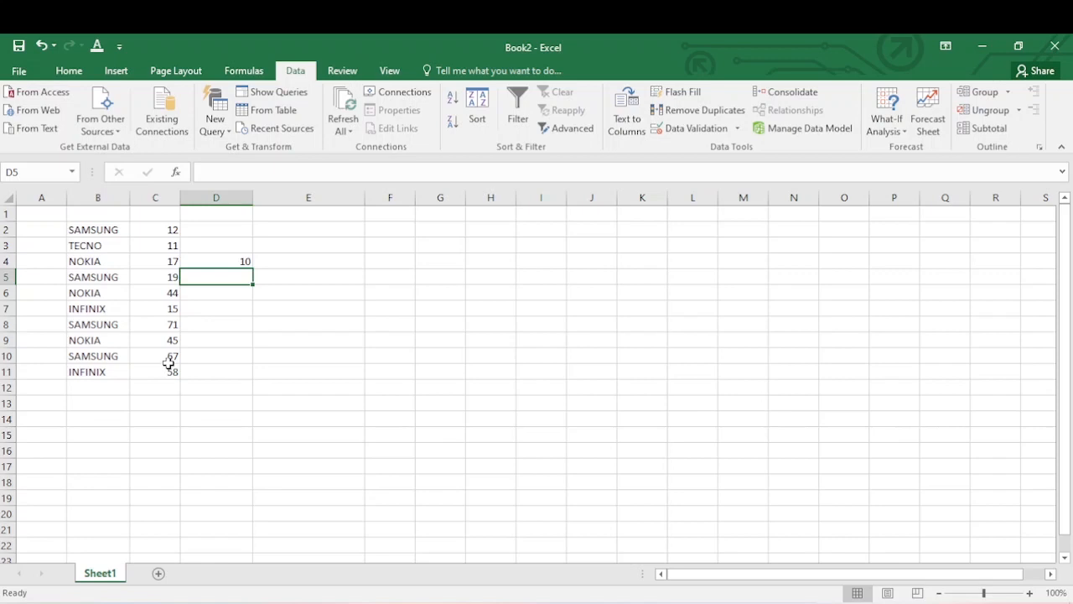
pyautogui.hotkey('ctrl', 'z')
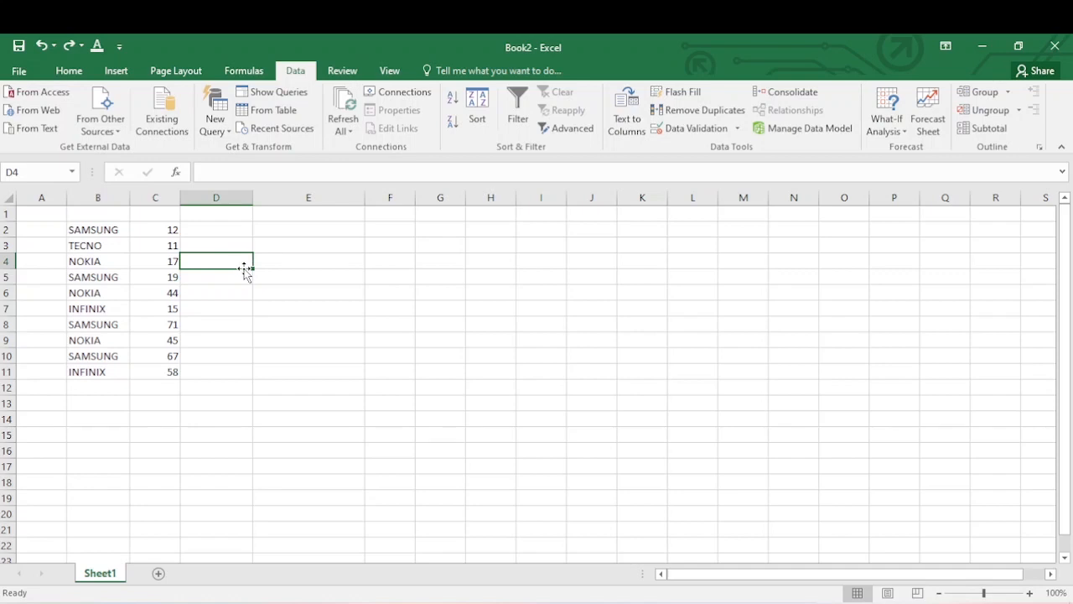
# Step: Count the non-empty cells of the phone data with =COUNTA(B2:C11) in cell D4, and clear that cell again
pyautogui.write('=')
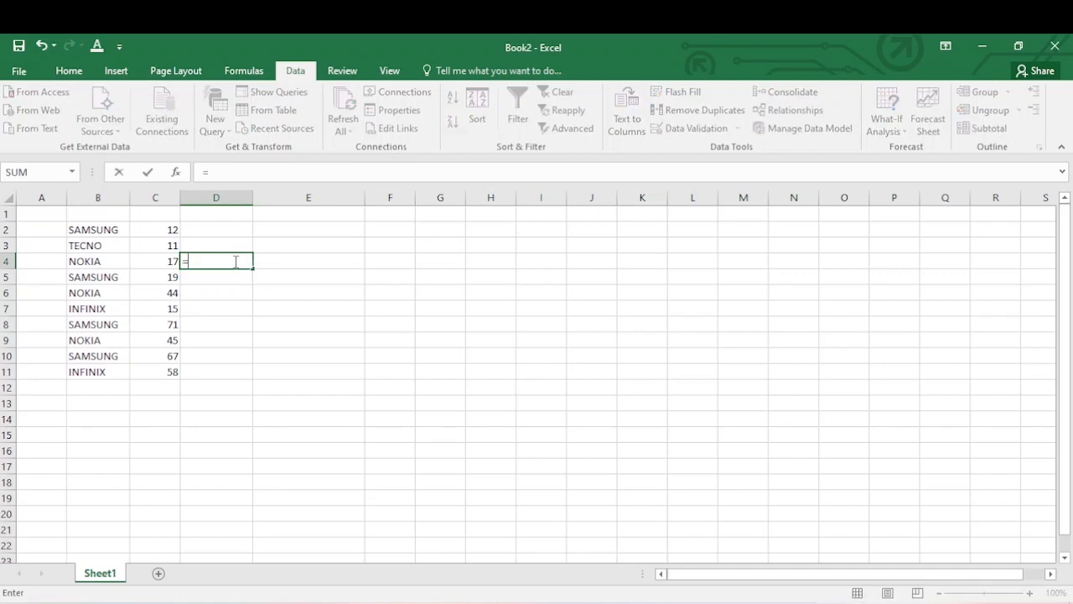
pyautogui.write('COUNTA')
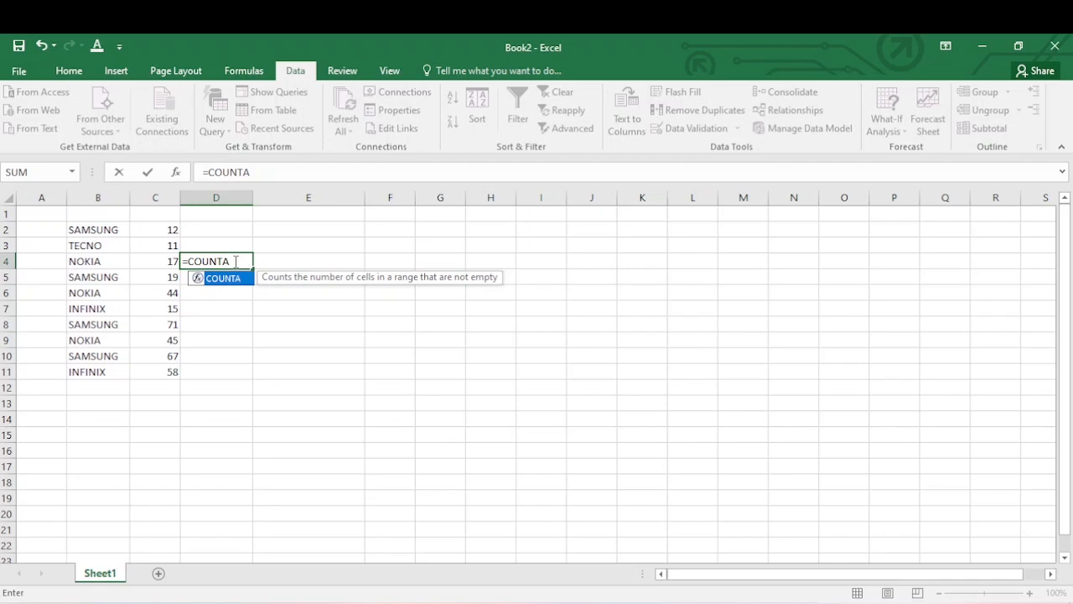
pyautogui.write('(')
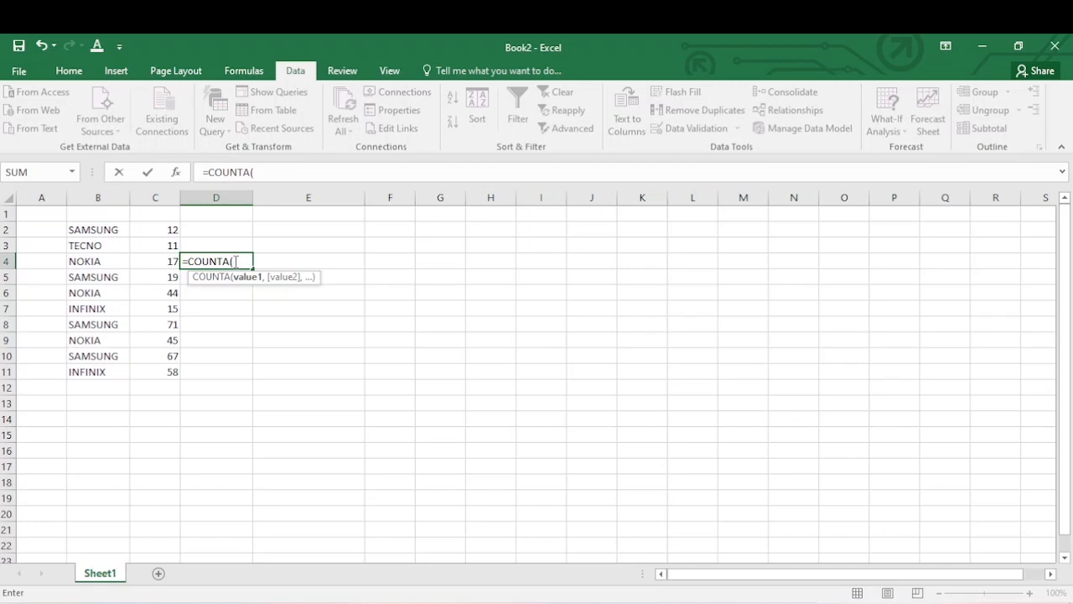
pyautogui.moveTo(81, 230); pyautogui.dragTo(159, 370)
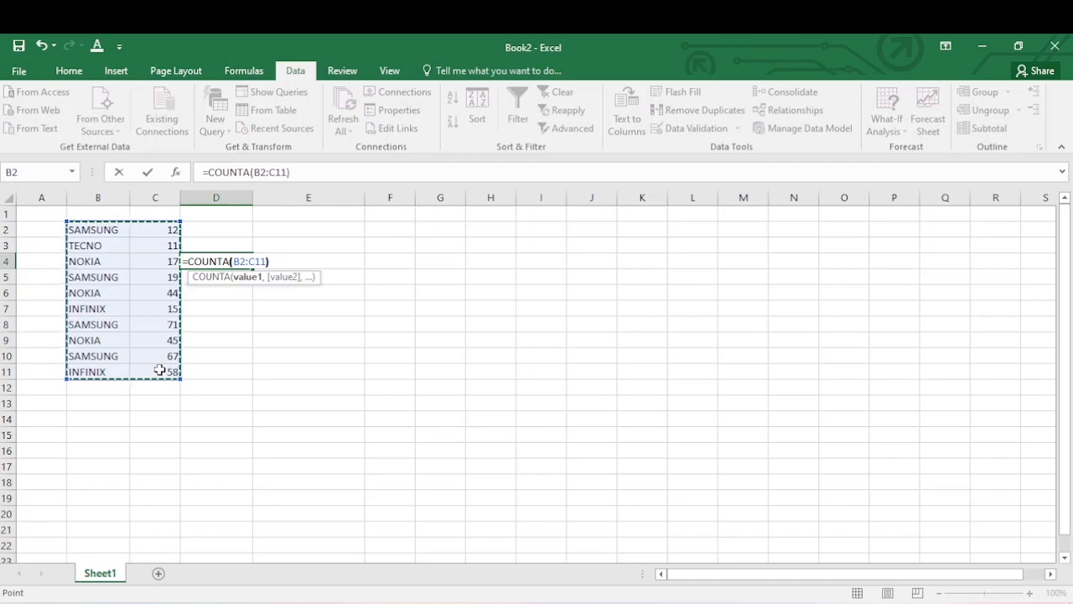
pyautogui.press('Return')
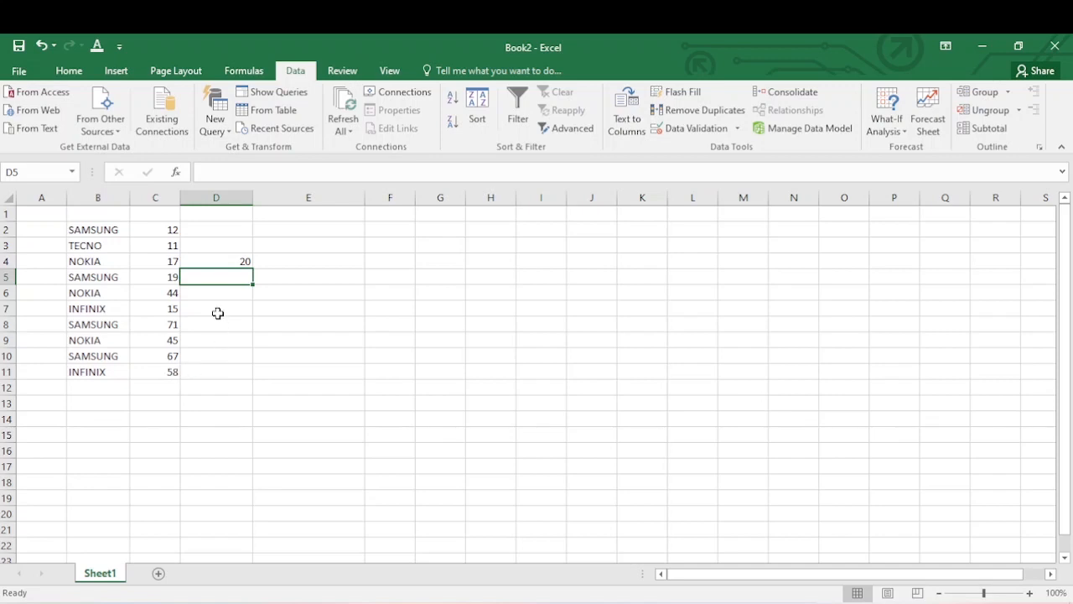
pyautogui.click(225, 260)
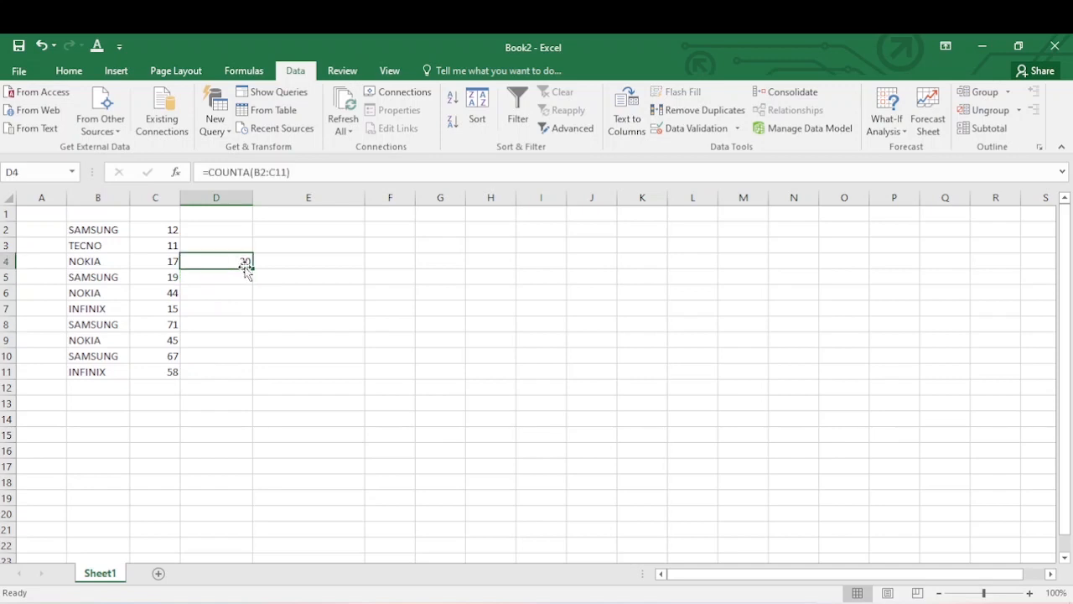
pyautogui.press('Delete')
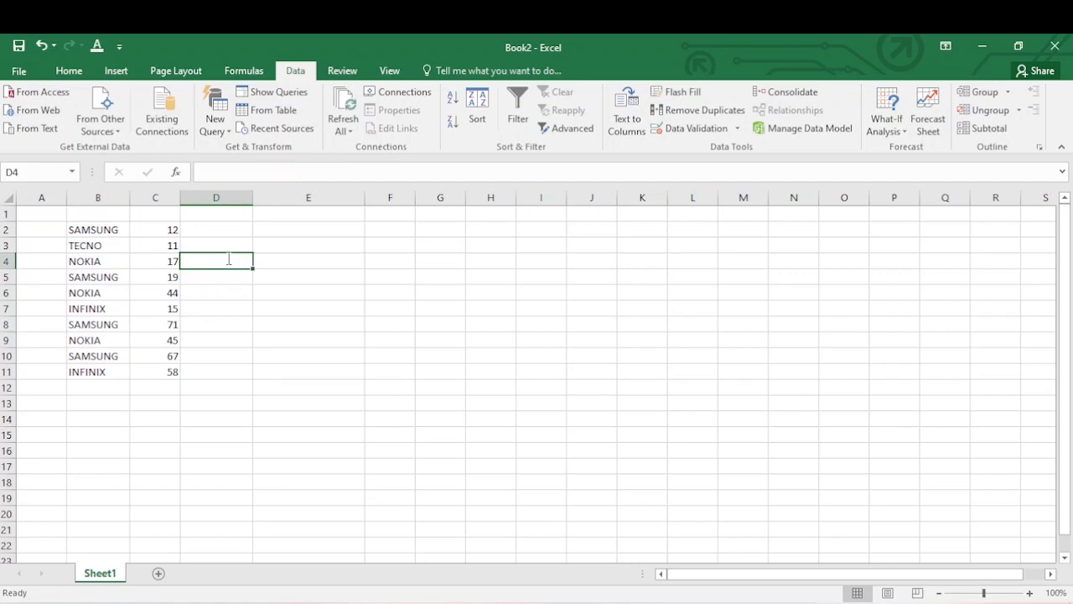
# Step: Enter =COUNTBLANK without an argument in cell D4 and select the range B2:C14
pyautogui.write('=COUNT')
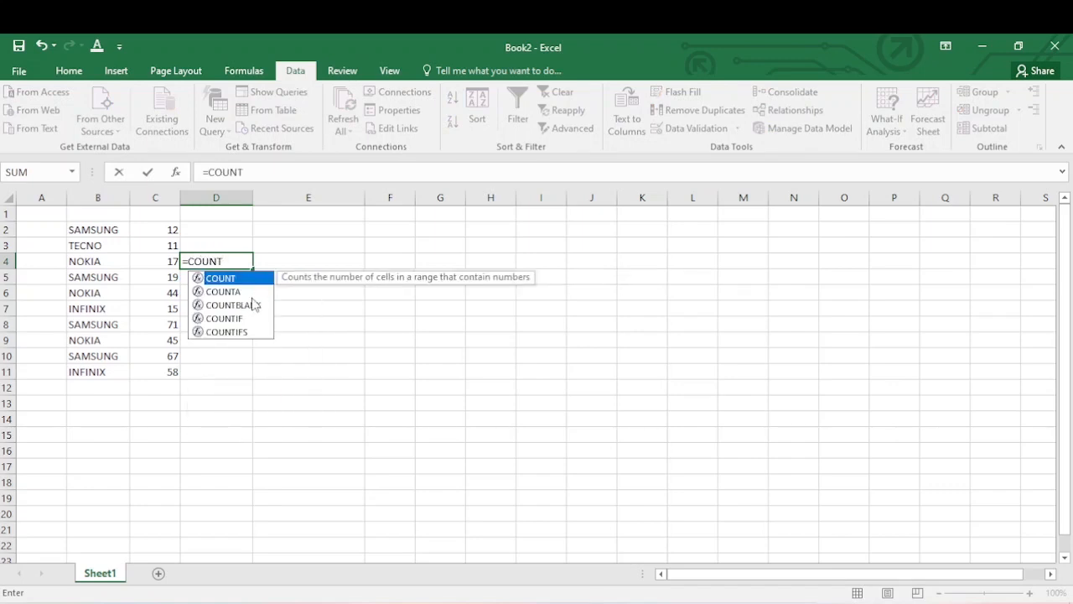
pyautogui.write('BLANK')
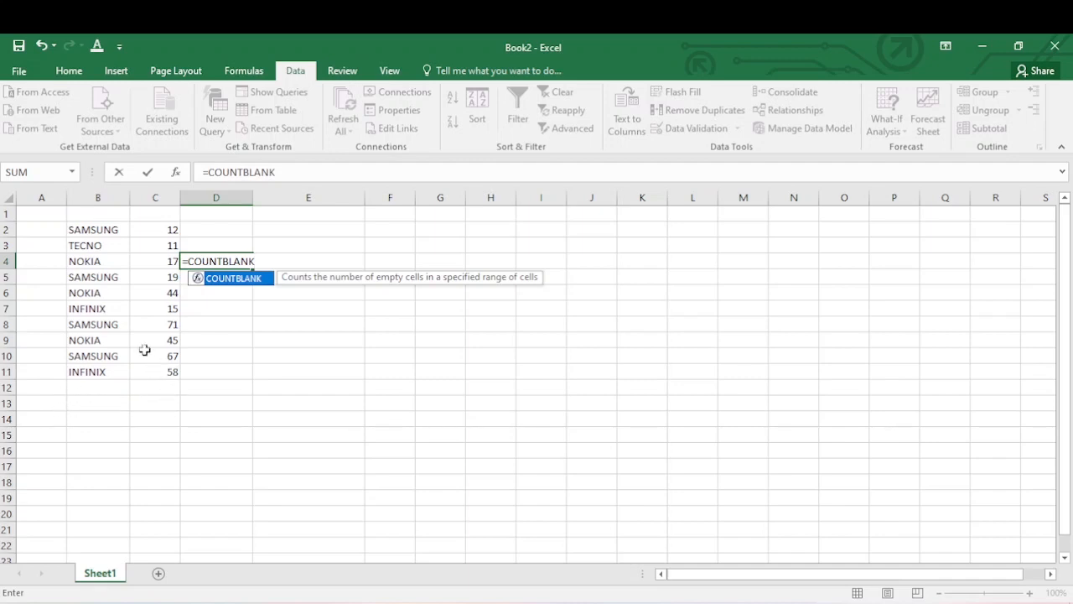
pyautogui.click(77, 228)
pyautogui.moveTo(76, 228); pyautogui.dragTo(161, 410)
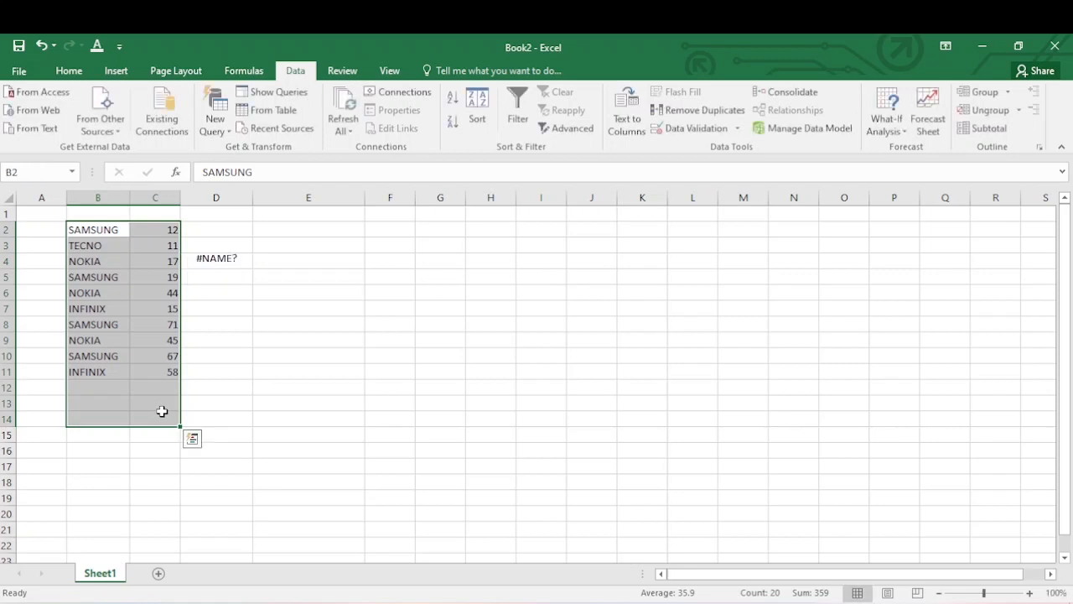
# Step: Complete the formula in cell D4 as =COUNTBLANK(B2:C14)
pyautogui.click(220, 265)
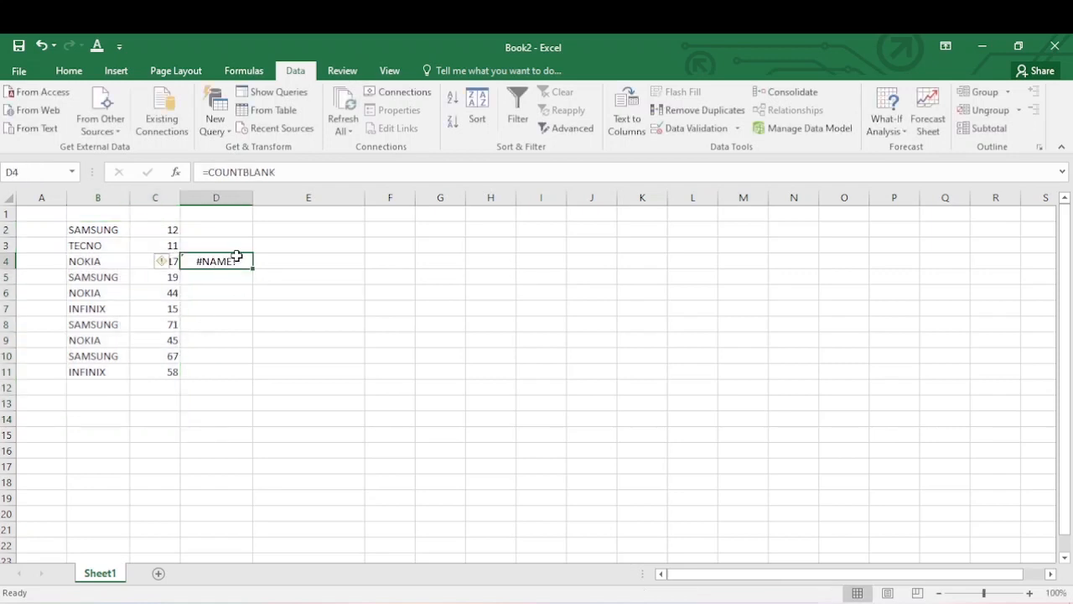
pyautogui.click(283, 174)
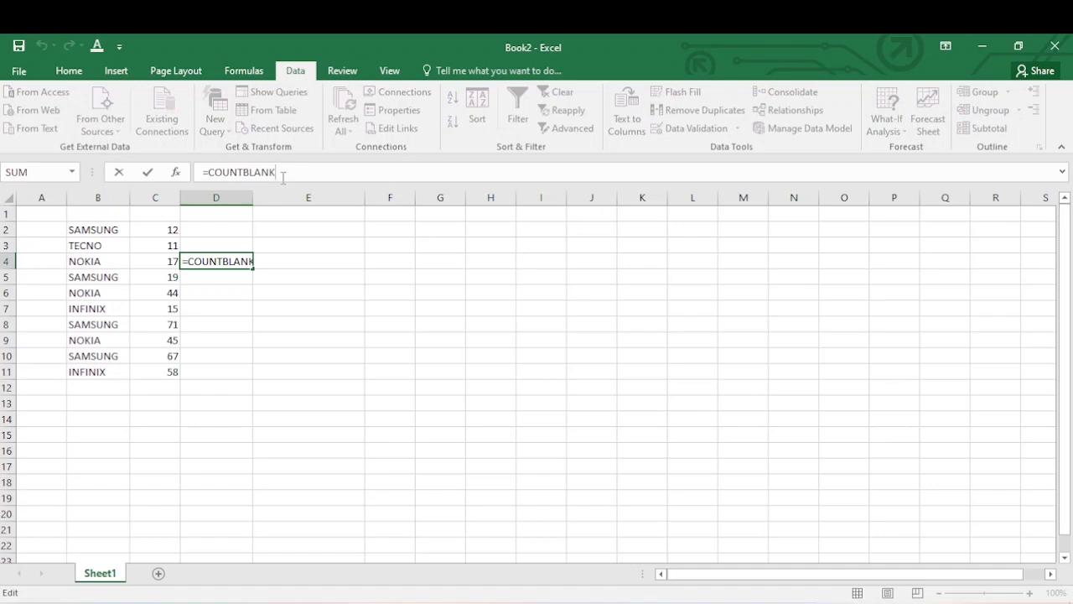
pyautogui.write('(')
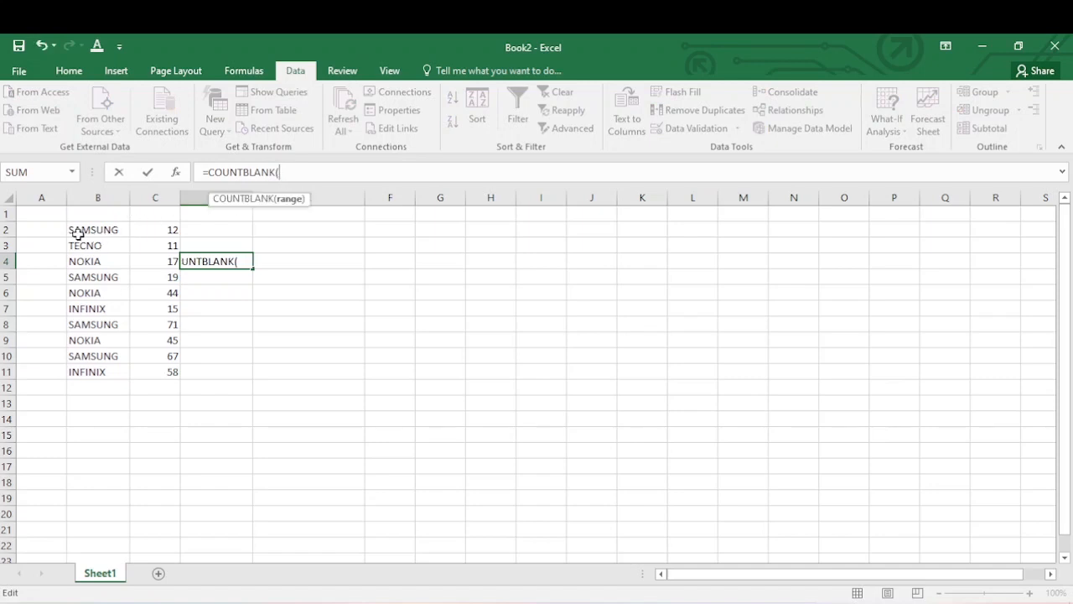
pyautogui.moveTo(76, 231); pyautogui.dragTo(160, 414)
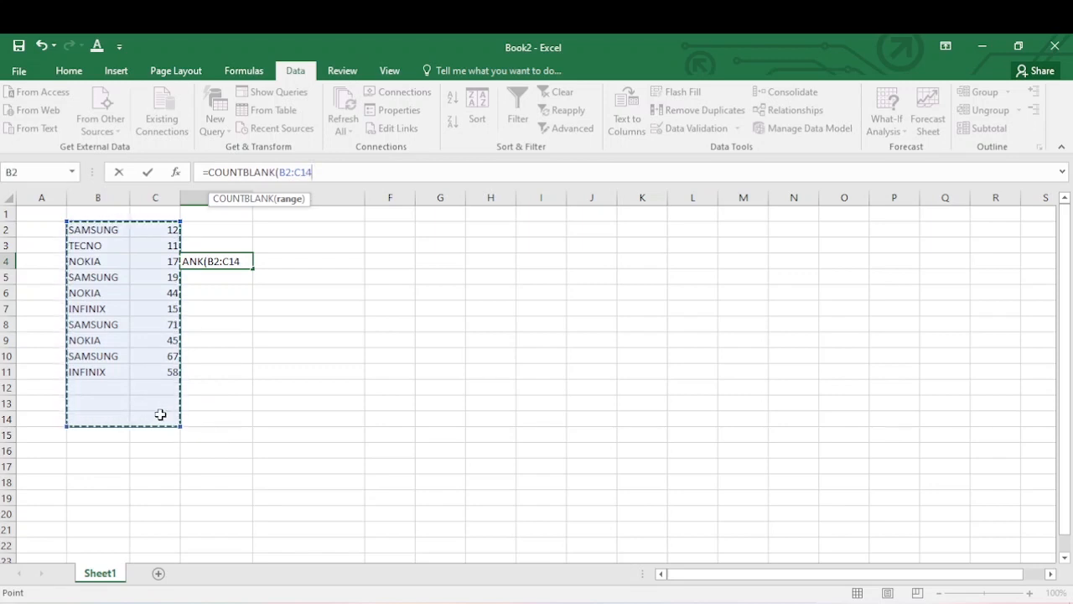
pyautogui.press('Return')
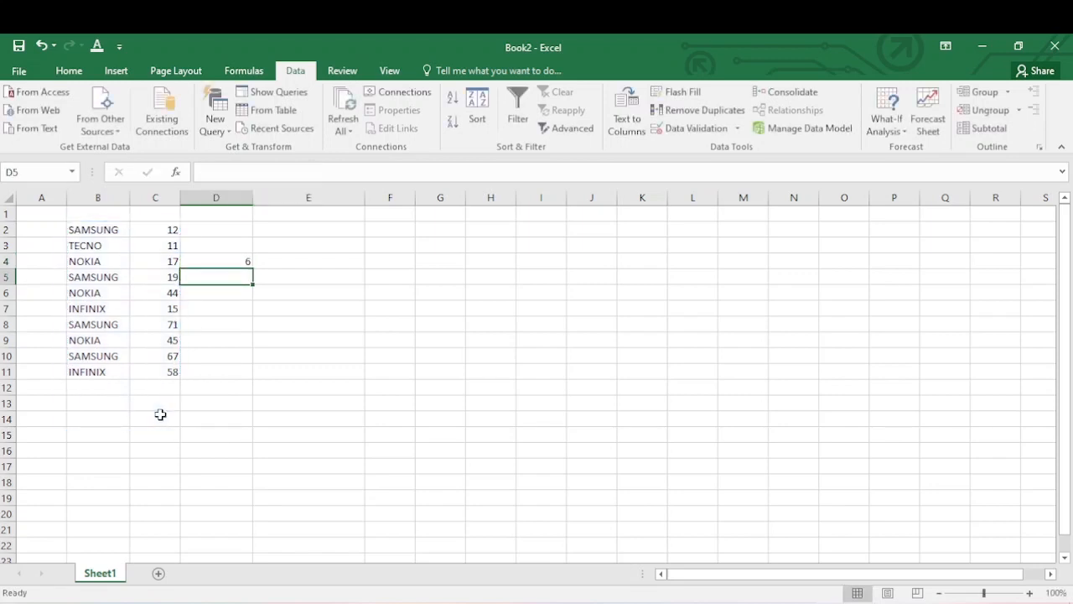
# Step: Review the COUNTBLANK formula in D4 and fill the blank cell B14 with HUDDLE to test it
pyautogui.click(235, 263)
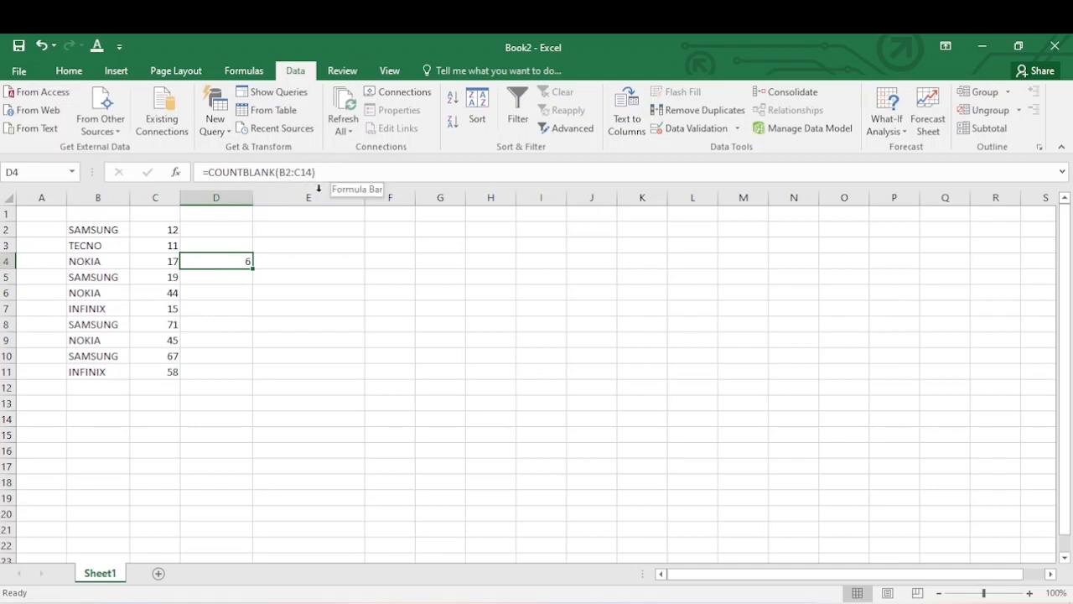
pyautogui.click(91, 417)
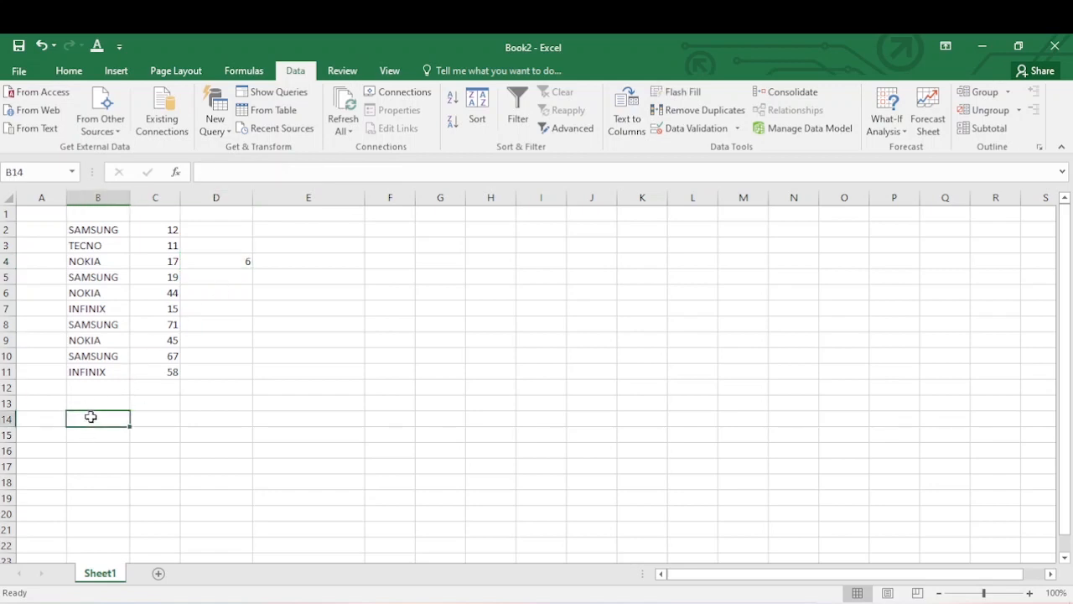
pyautogui.write('HUDDLE')
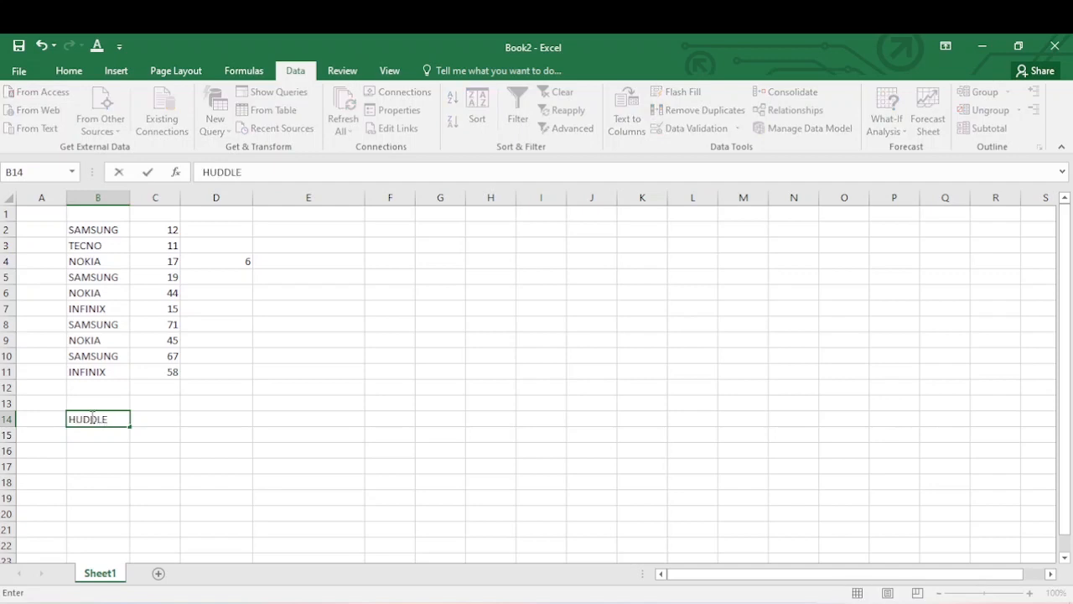
pyautogui.click(158, 417)
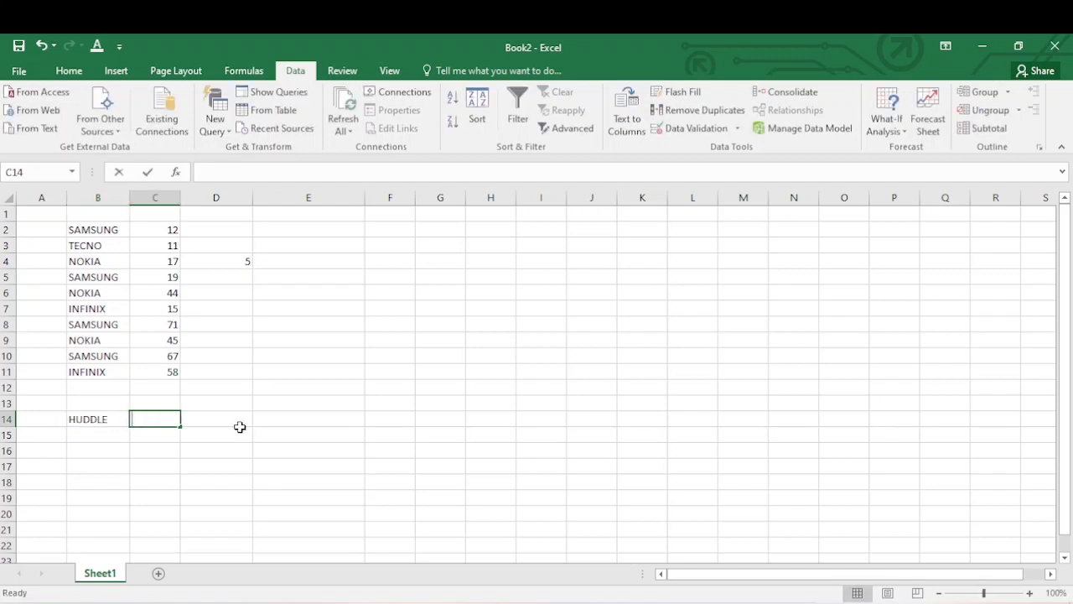
# Step: Fill cell C14 with 23, and clear the phone entries in B5:C6 to test the COUNTBLANK formula
pyautogui.write('23')
pyautogui.click(224, 406)
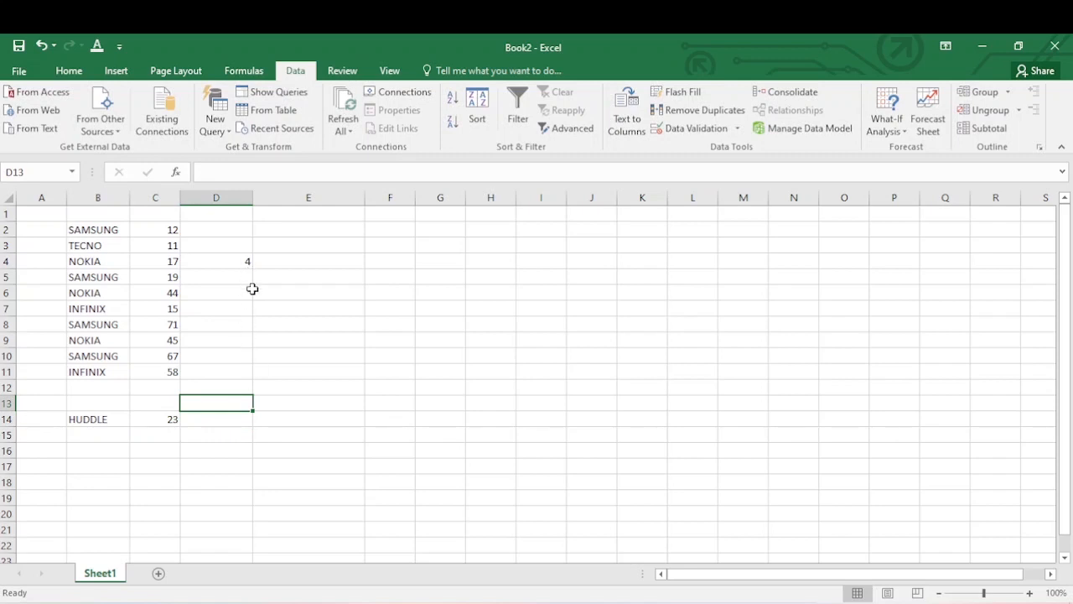
pyautogui.click(79, 289)
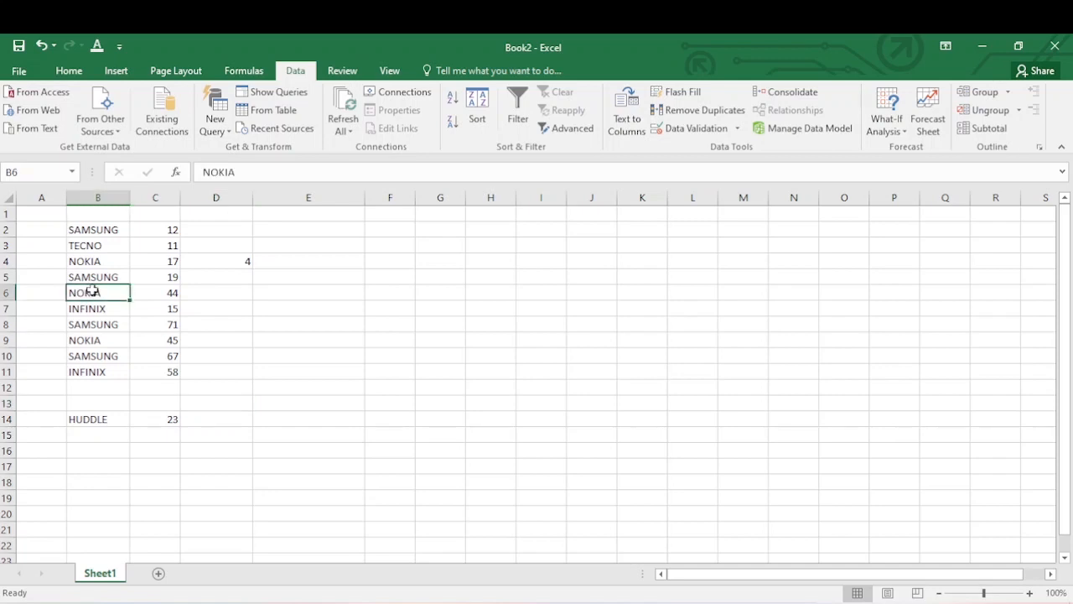
pyautogui.press('Delete')
pyautogui.click(174, 293)
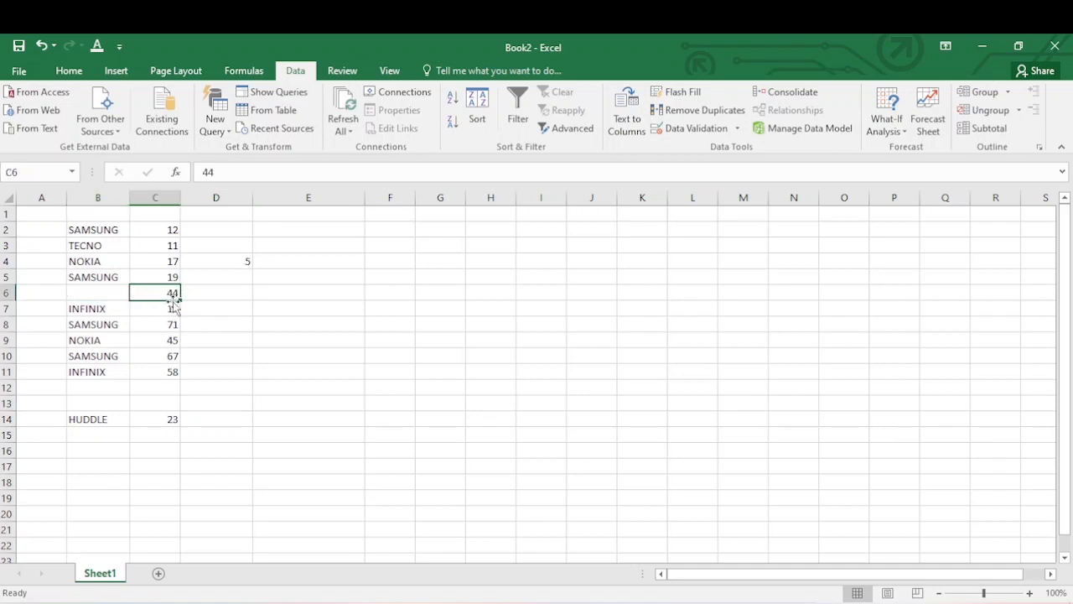
pyautogui.press('Delete')
pyautogui.click(171, 279)
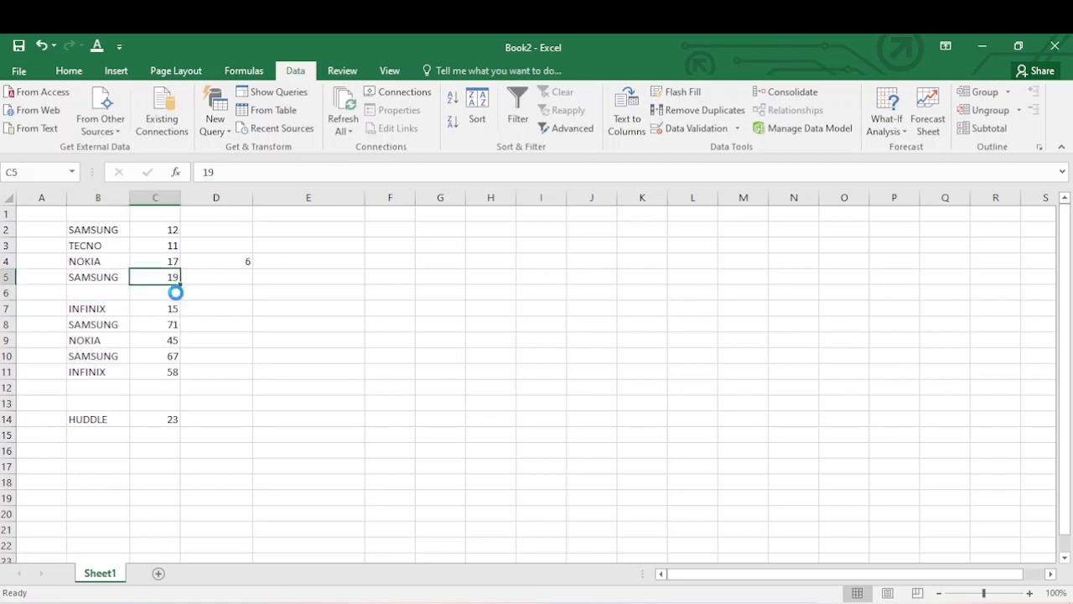
pyautogui.press('Delete')
pyautogui.click(99, 280)
pyautogui.press('Delete')
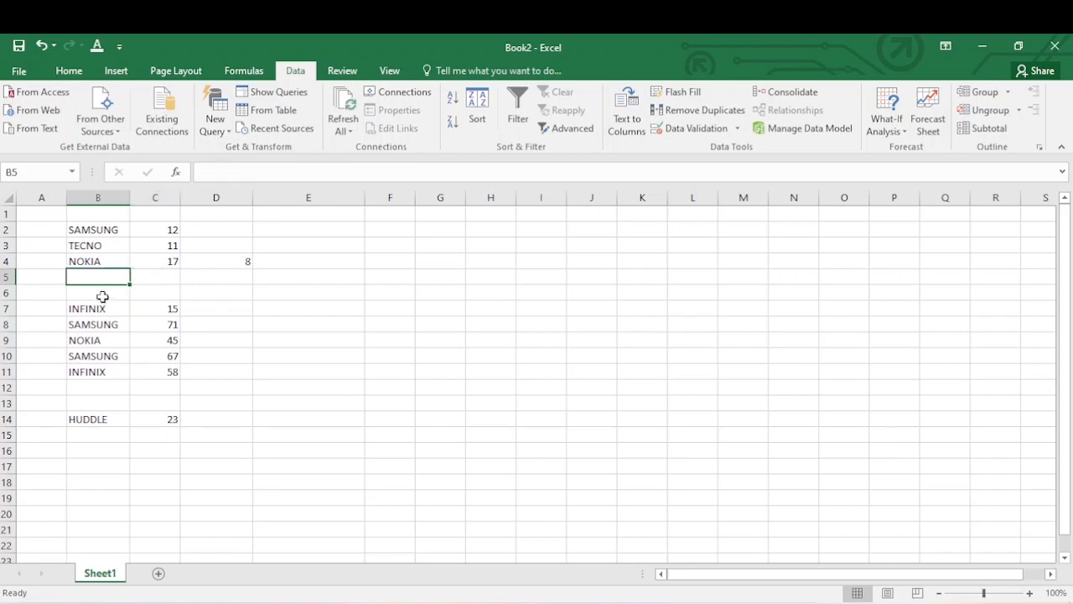
# Step: Undo the cleared phone entries, the HUDDLE test row and the COUNTBLANK formula in cell D4
pyautogui.hotkey('ctrl', 'z')
pyautogui.hotkey('ctrl', 'z')
pyautogui.hotkey('ctrl', 'z')
pyautogui.hotkey('ctrl', 'z')
pyautogui.hotkey('ctrl', 'z')
pyautogui.hotkey('ctrl', 'z')
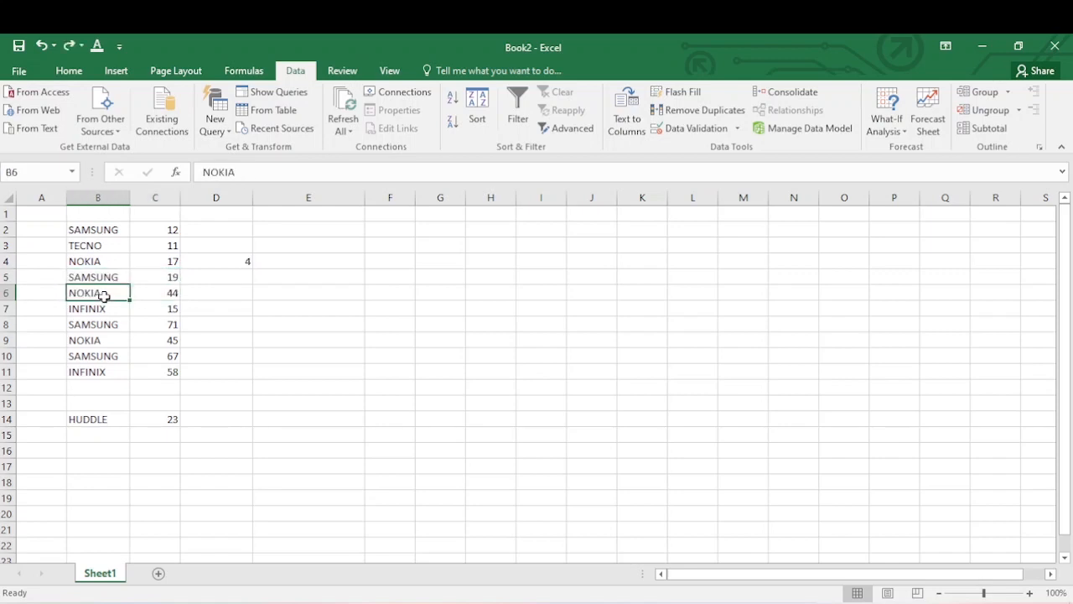
pyautogui.hotkey('ctrl', 'z')
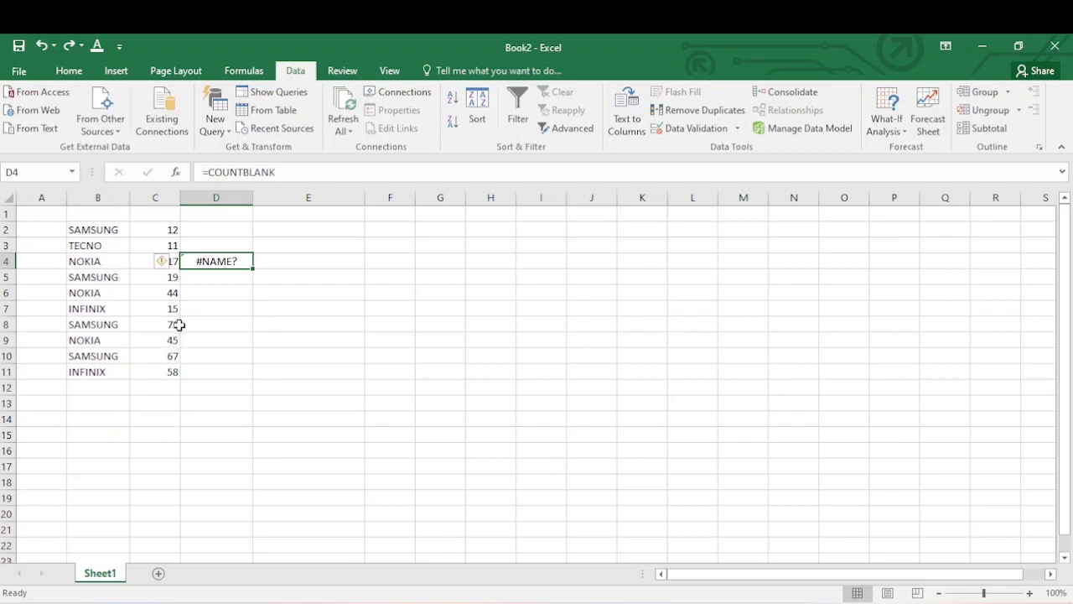
pyautogui.hotkey('ctrl', 'z')
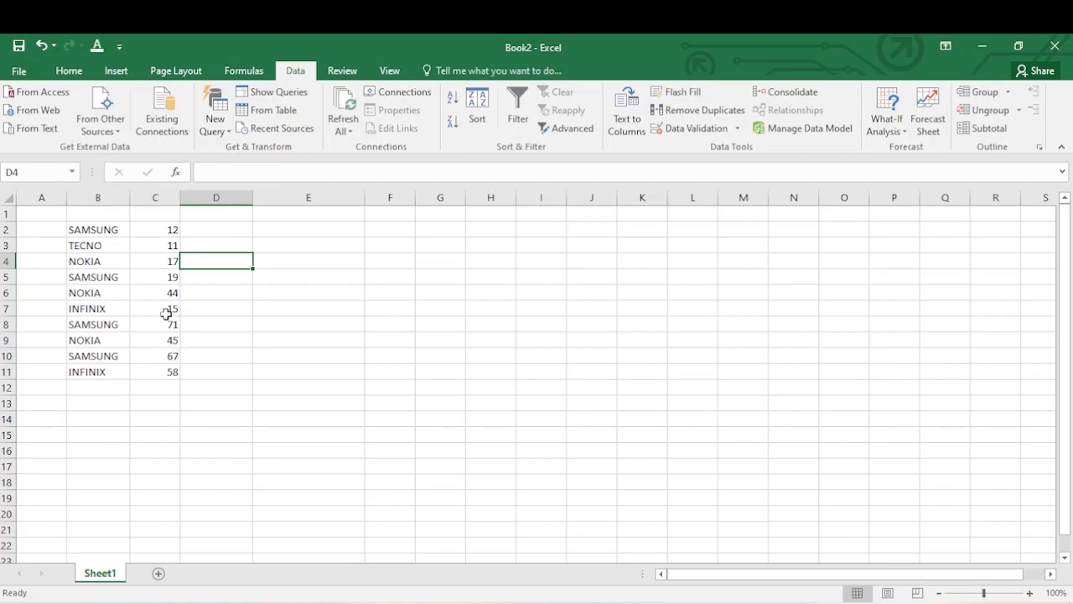
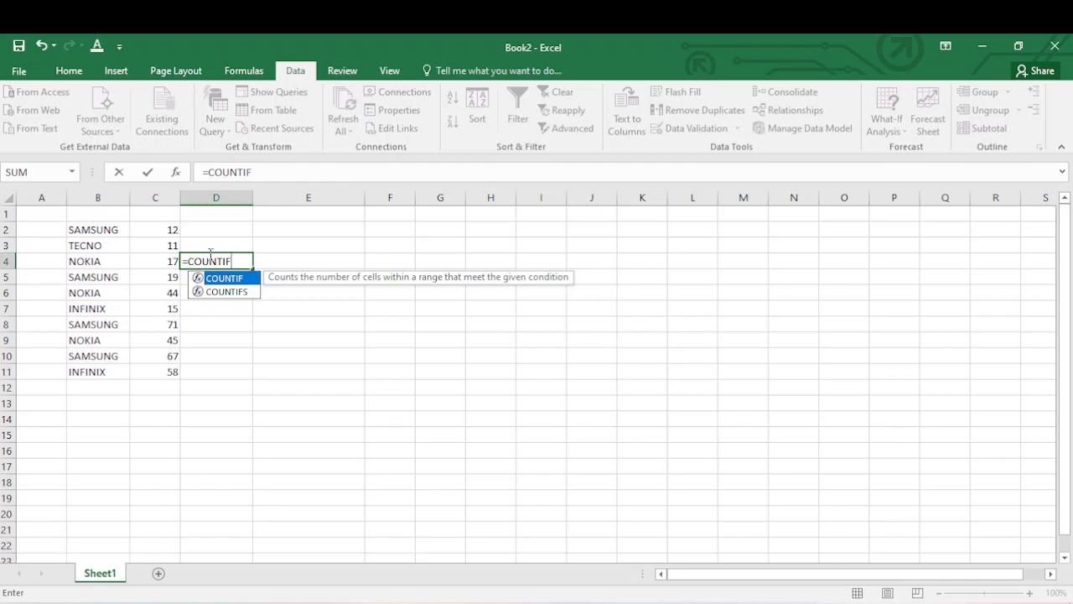
# Step: Complete the formula in cell D4 as =COUNTIF(B2:B11,B2) to count the SAMSUNG entries
pyautogui.write('(')
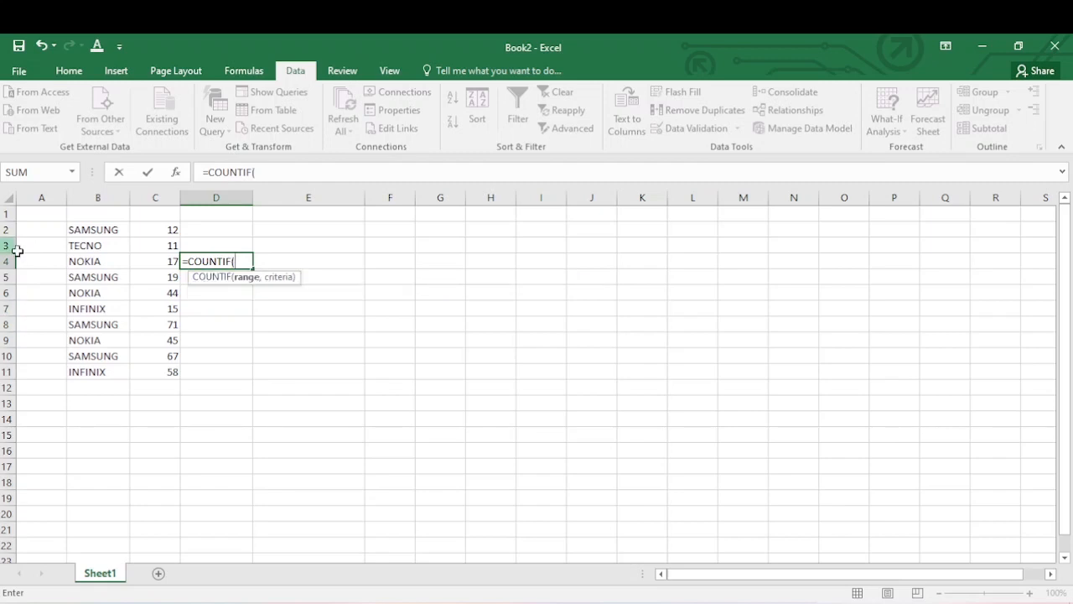
pyautogui.click(76, 231)
pyautogui.moveTo(76, 231); pyautogui.dragTo(104, 372)
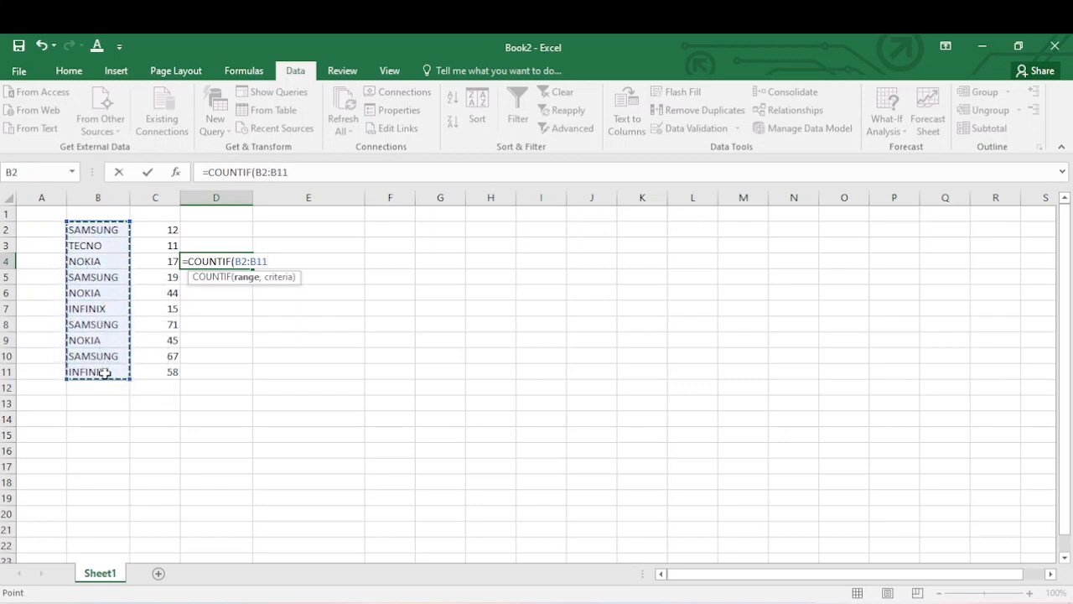
pyautogui.write(',')
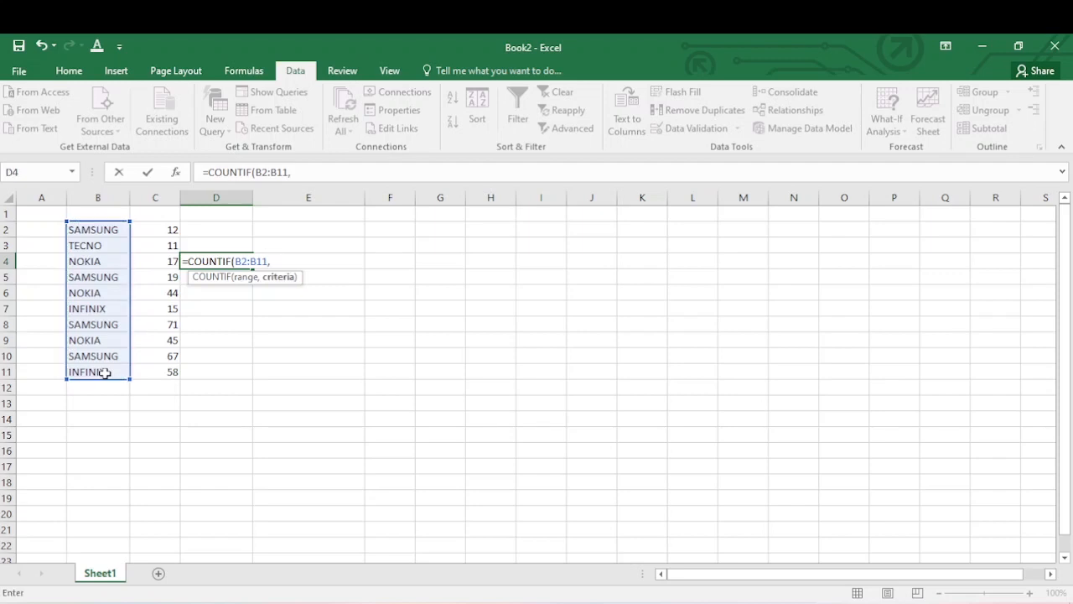
pyautogui.click(97, 229)
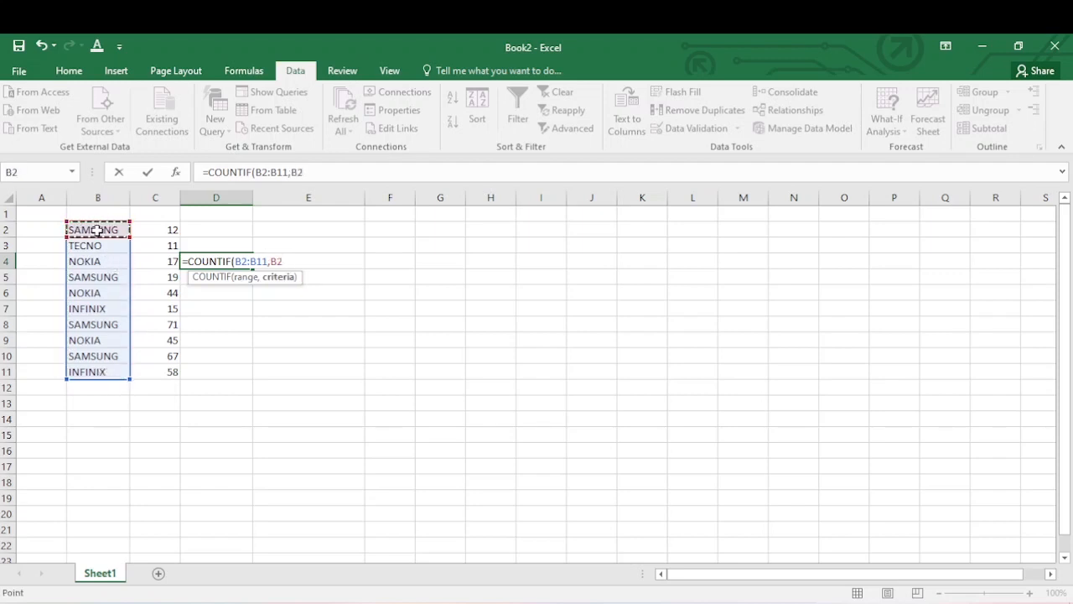
pyautogui.write(')')
pyautogui.press('Return')
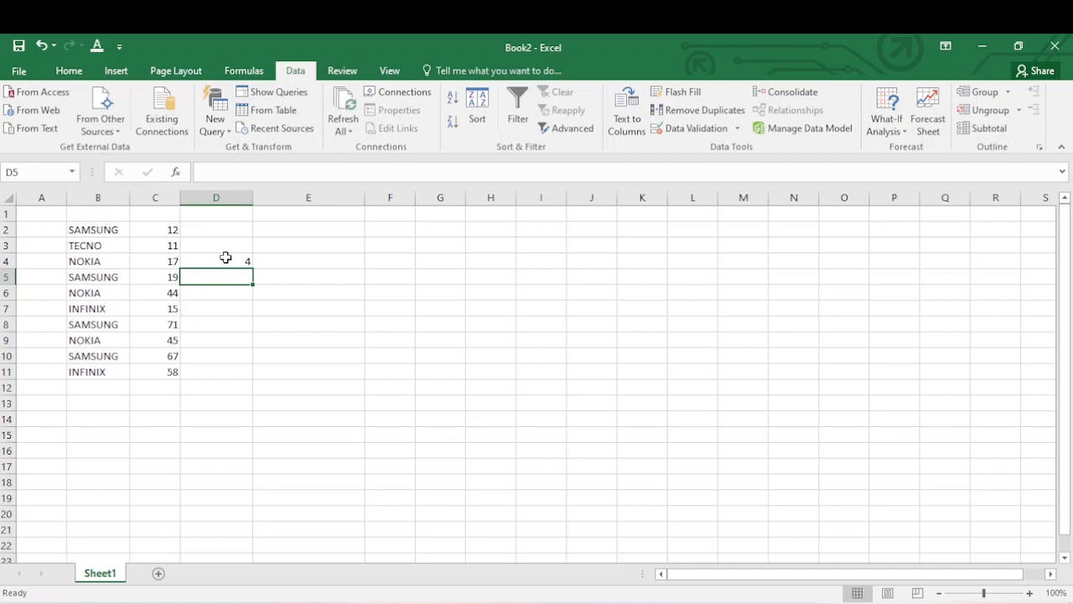
# Step: Review the COUNTIF formula in cell D4 and clear the cell
pyautogui.click(225, 257)
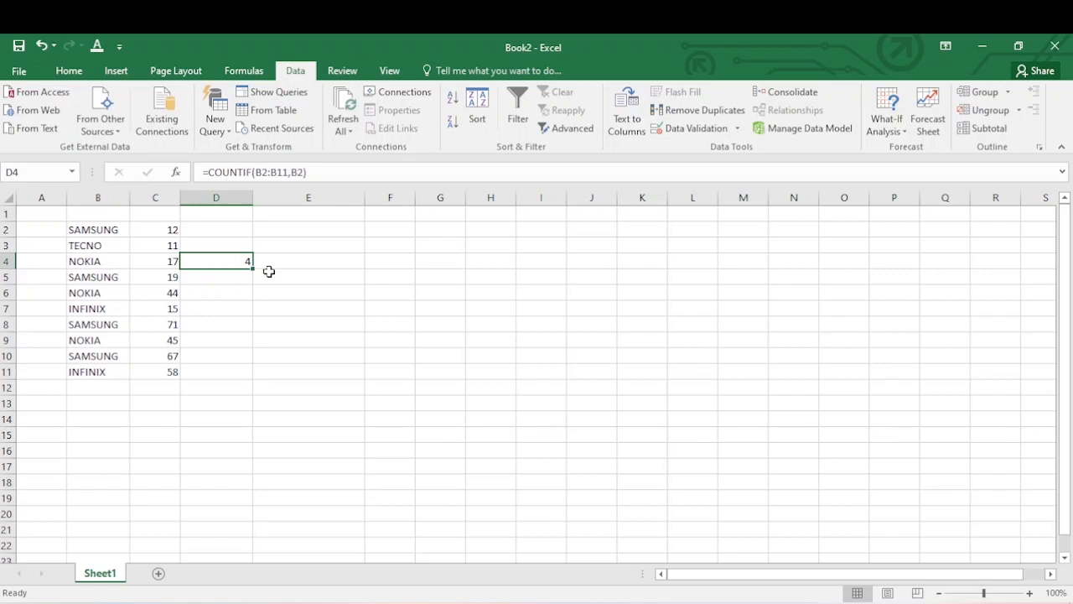
pyautogui.click(273, 263)
pyautogui.click(233, 262)
pyautogui.press('Delete')
pyautogui.click(293, 277)
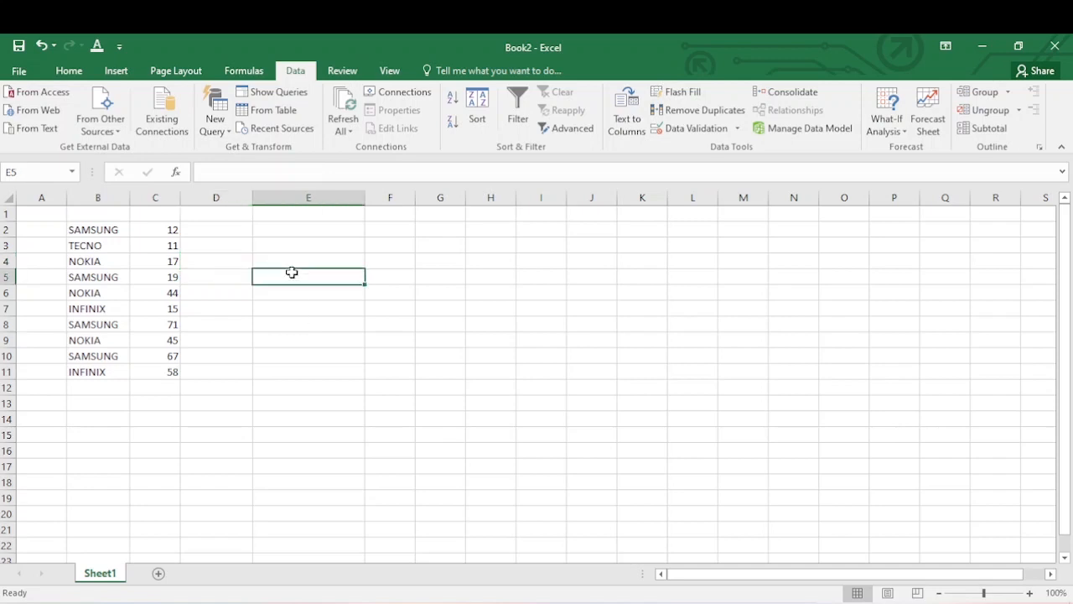
# Step: Enter =COUNTIF(B2:B11,D2) in cell D4, using the empty cell D2 as the criteria
pyautogui.click(216, 262)
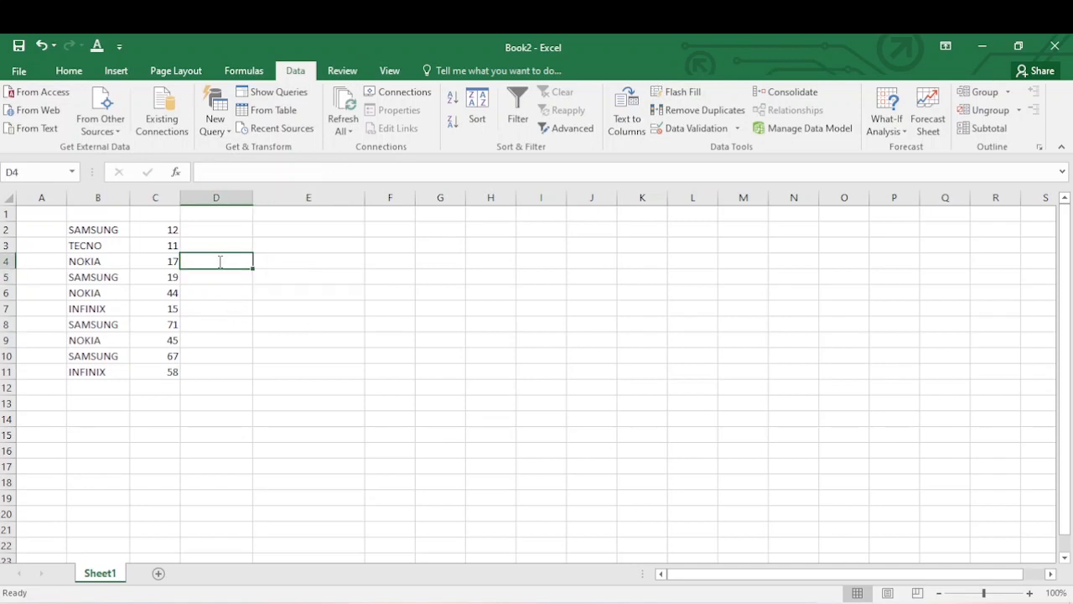
pyautogui.write('=')
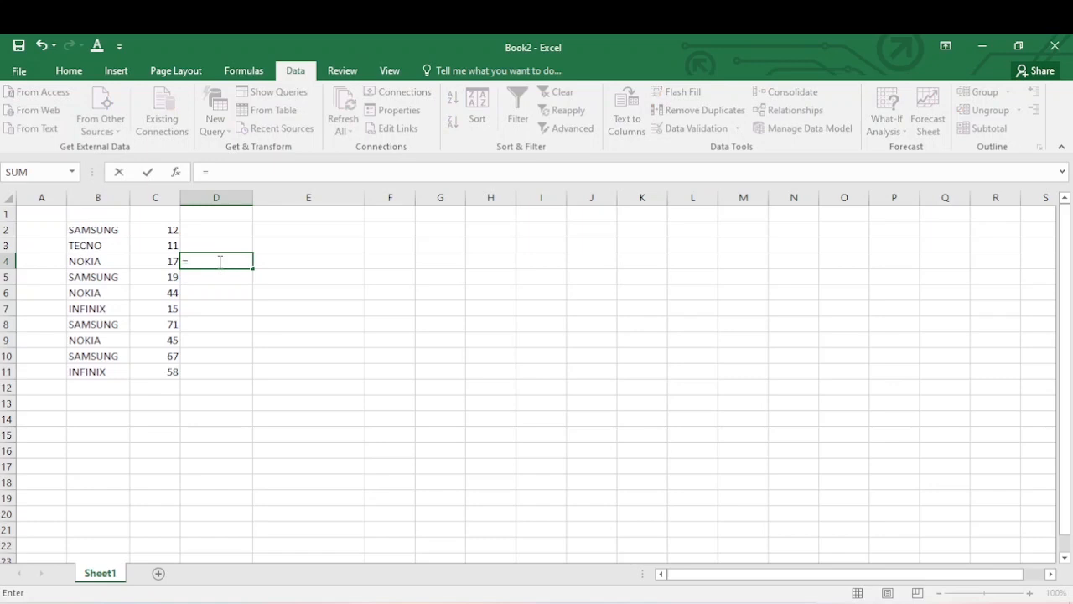
pyautogui.write('COUN')
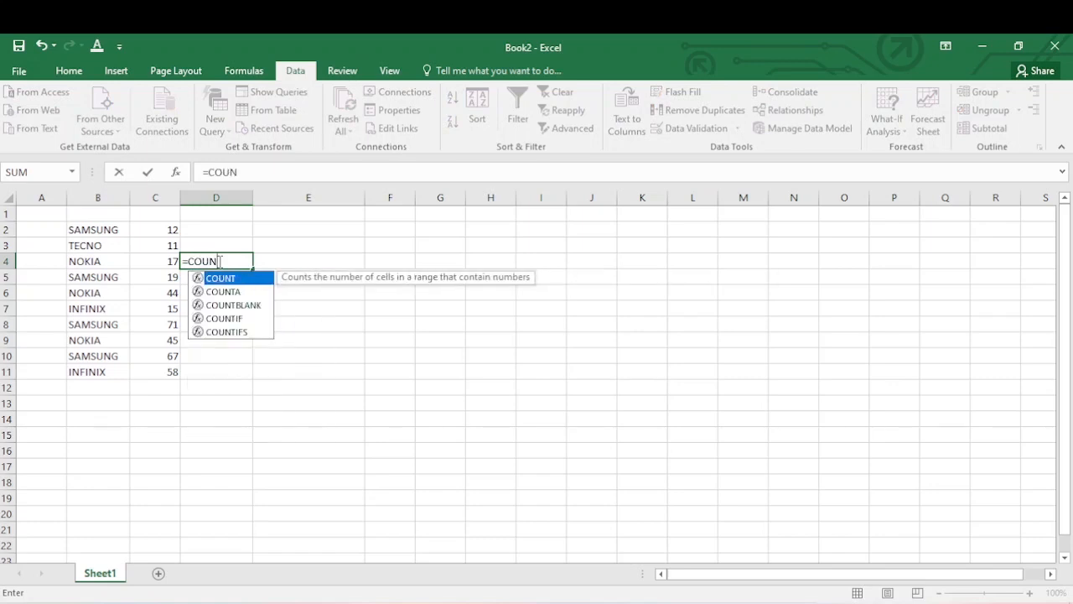
pyautogui.write('TIF')
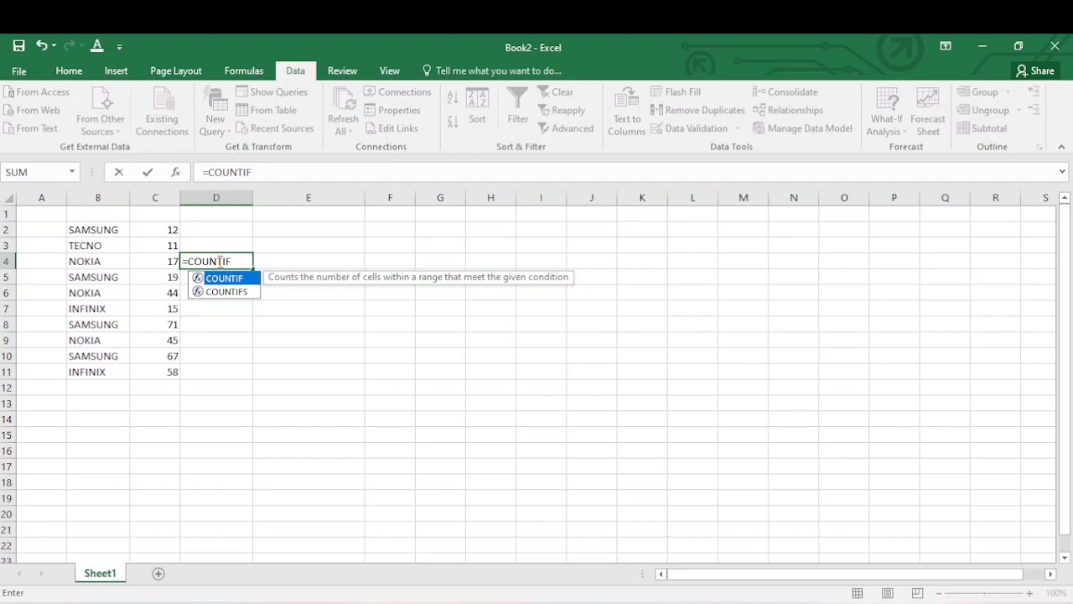
pyautogui.write('(')
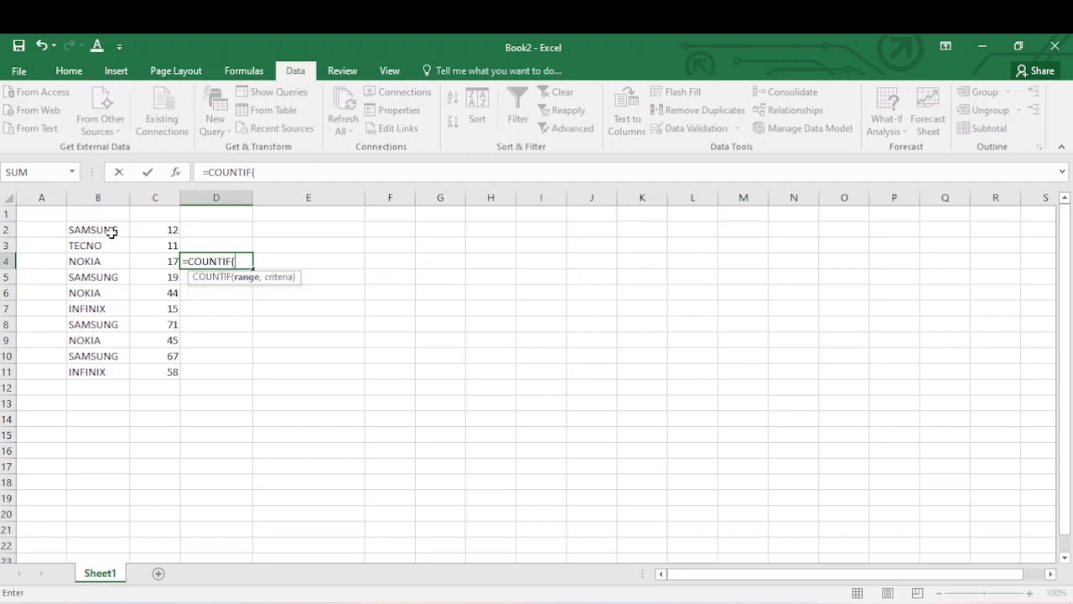
pyautogui.moveTo(79, 229); pyautogui.dragTo(101, 378)
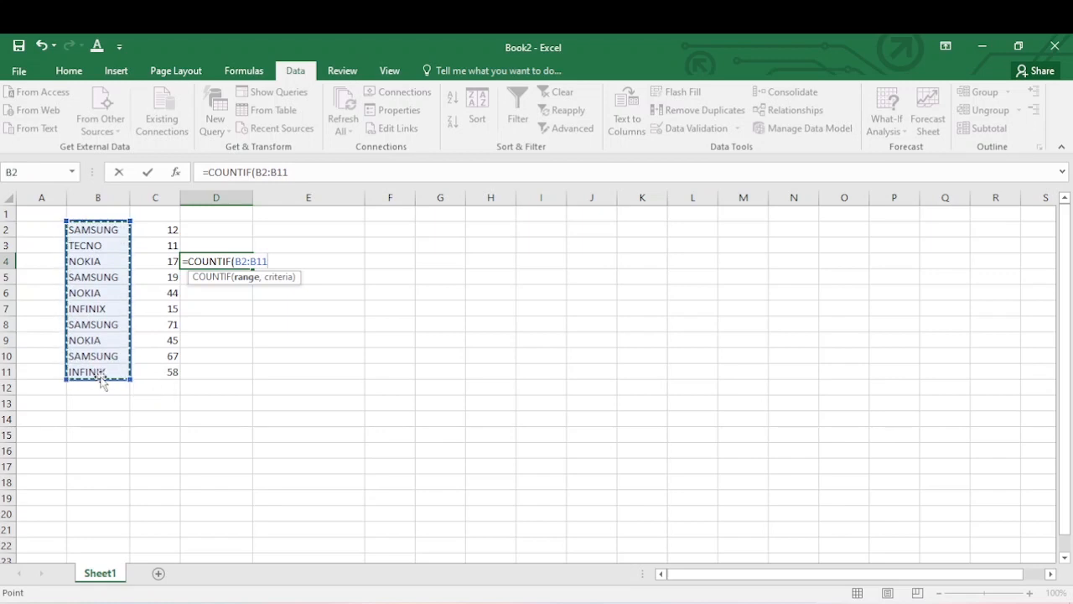
pyautogui.write(',')
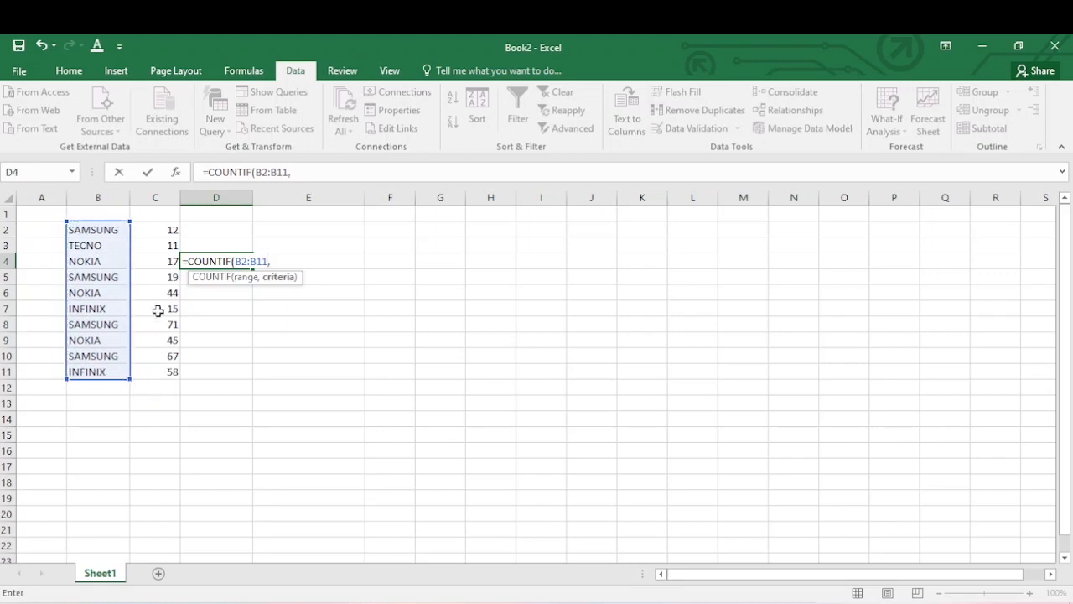
pyautogui.click(204, 232)
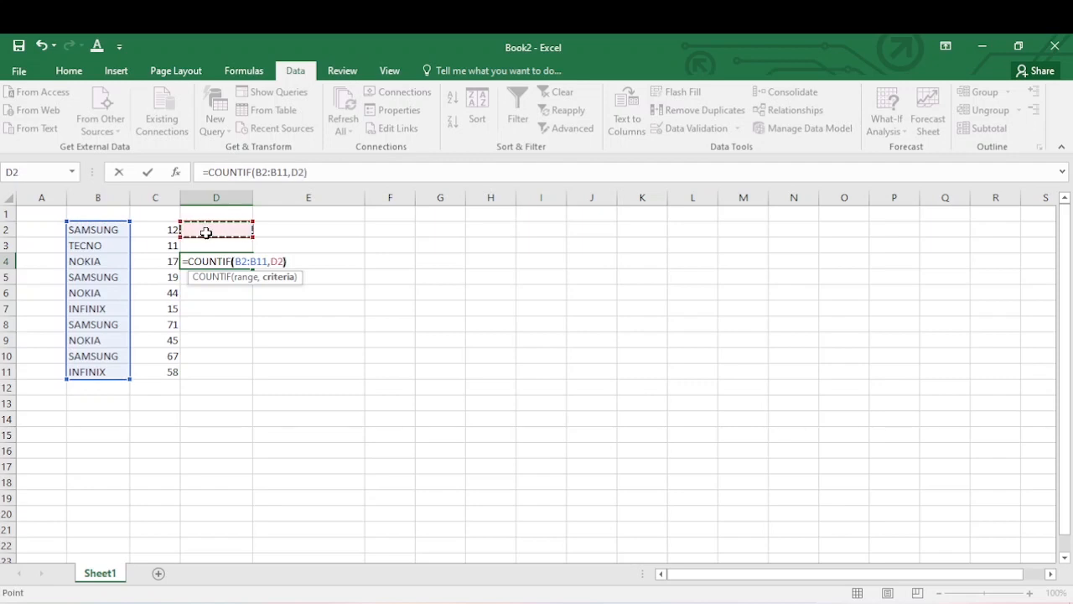
pyautogui.write(')')
pyautogui.press('Return')
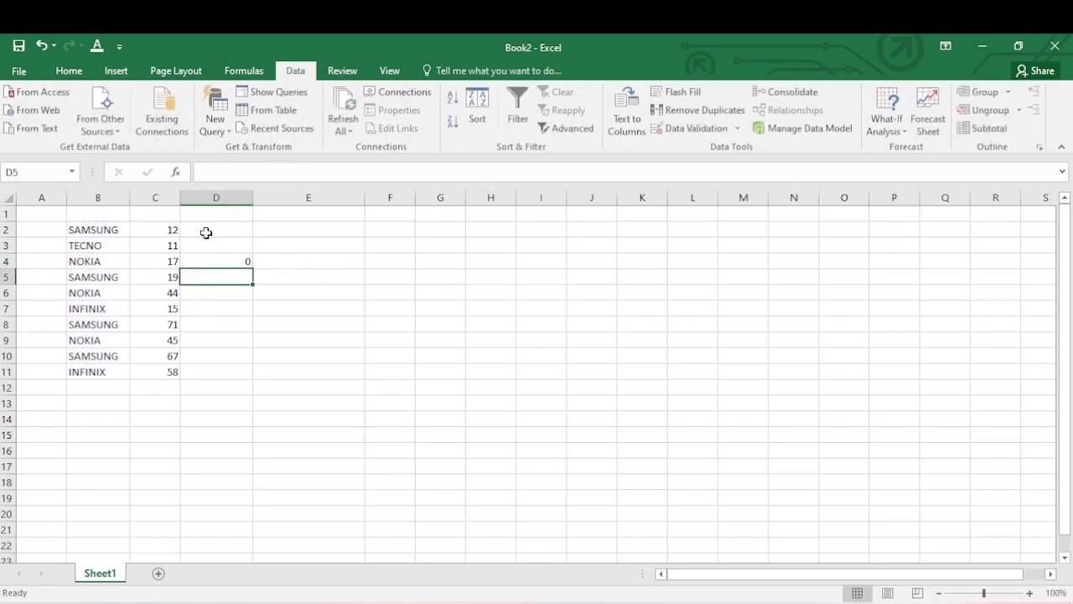
# Step: Check the formula in D4 against its criteria cell D2, and enter NOKIA in D2
pyautogui.click(238, 262)
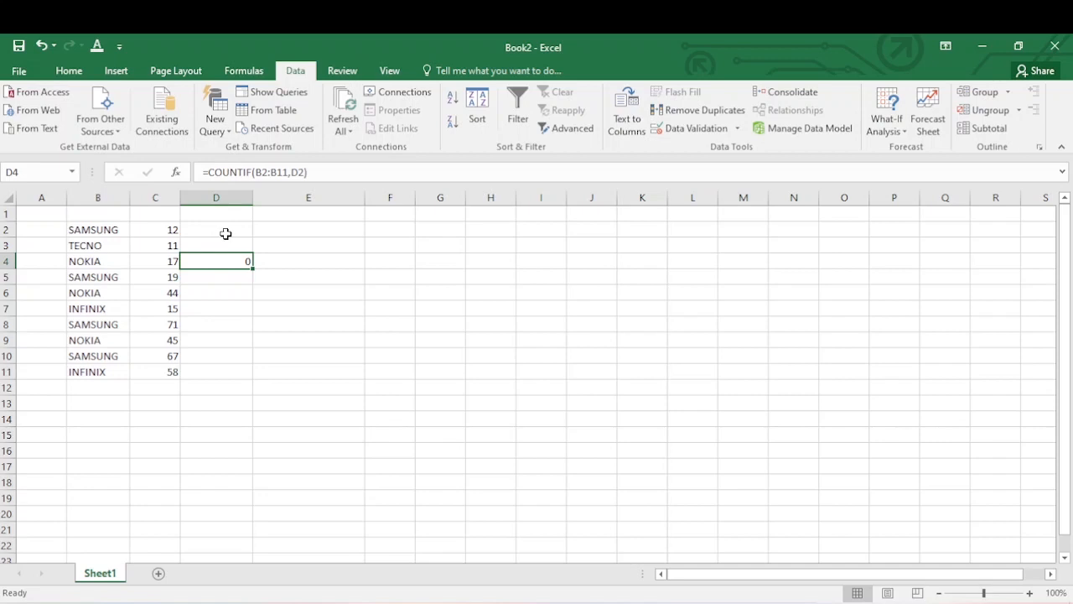
pyautogui.click(224, 234)
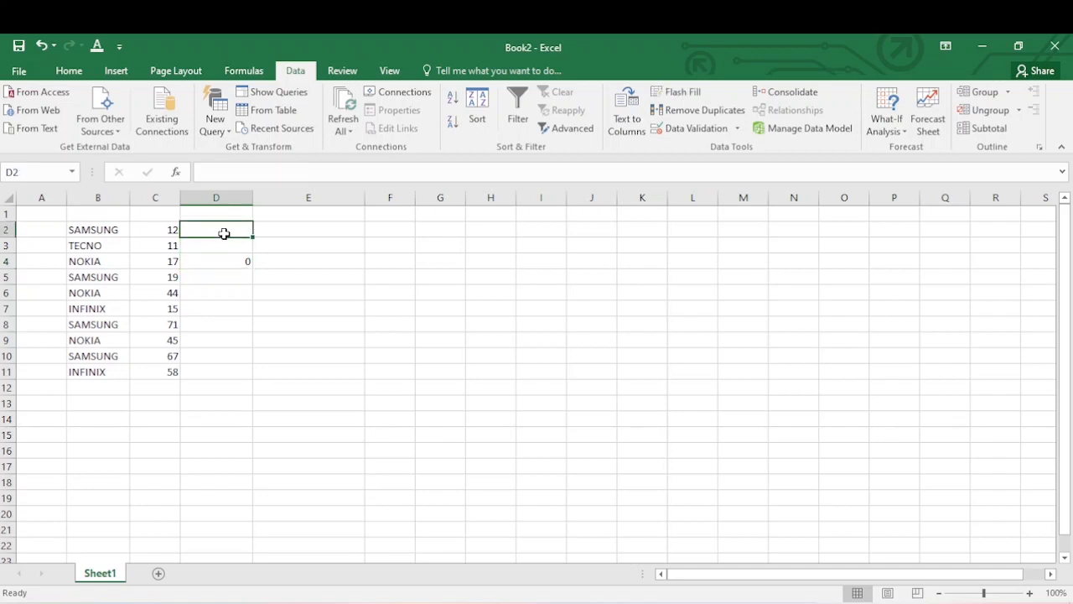
pyautogui.click(230, 261)
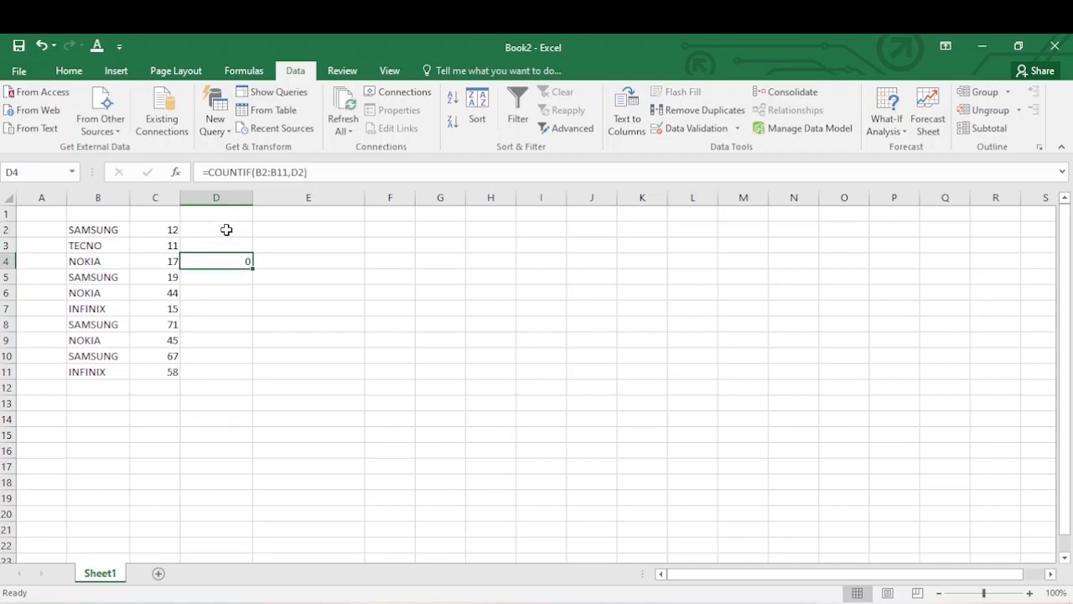
pyautogui.click(227, 229)
pyautogui.click(223, 261)
pyautogui.click(222, 229)
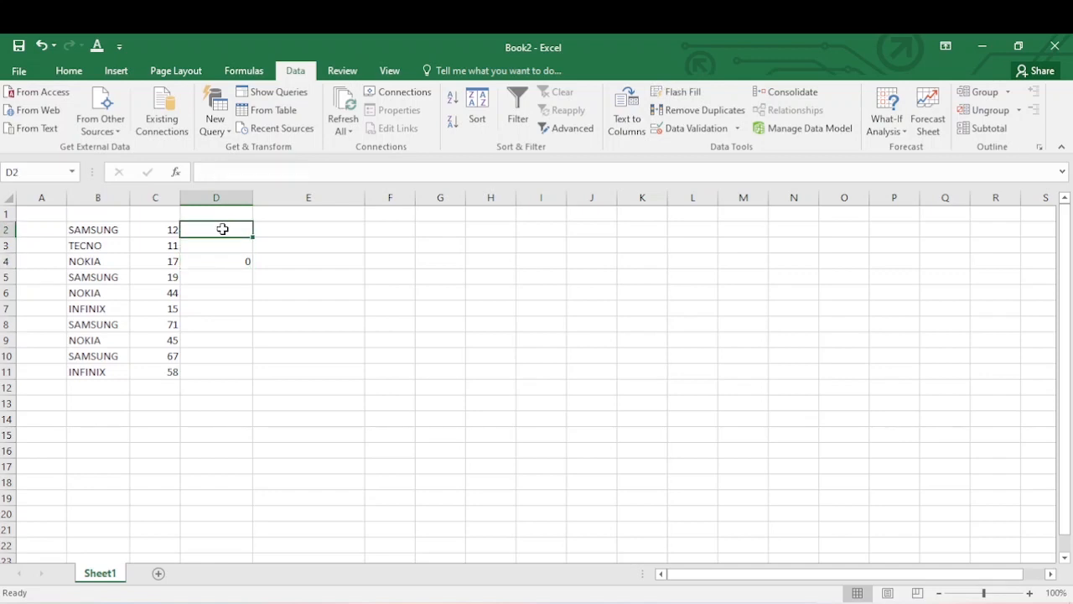
pyautogui.write('NOKIA')
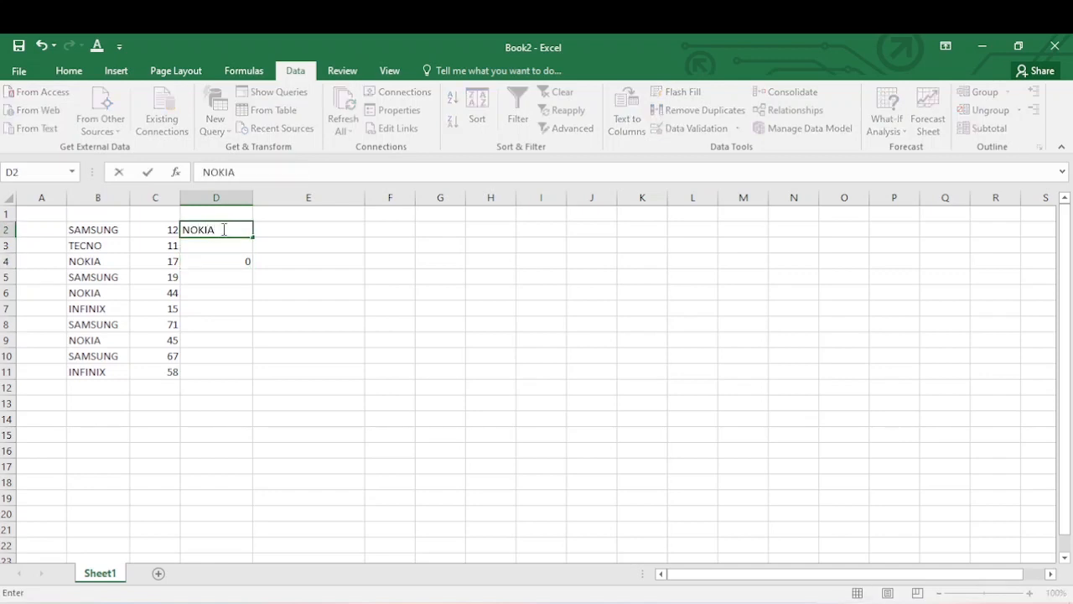
pyautogui.click(335, 251)
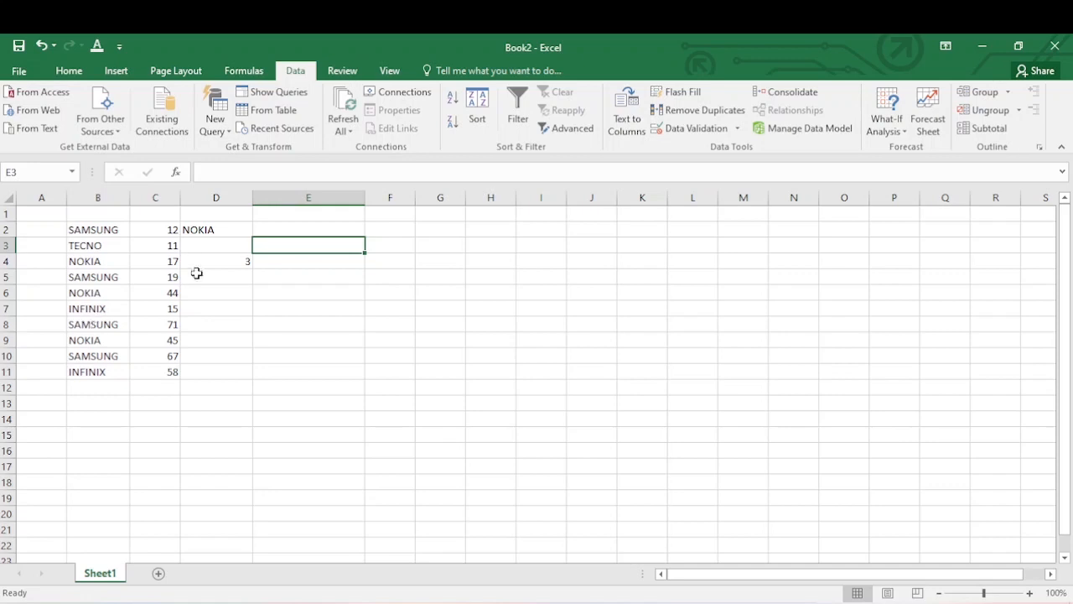
# Step: Review the COUNTIF formula and its criteria cell, and clear the contents of the range A2:D11
pyautogui.click(225, 260)
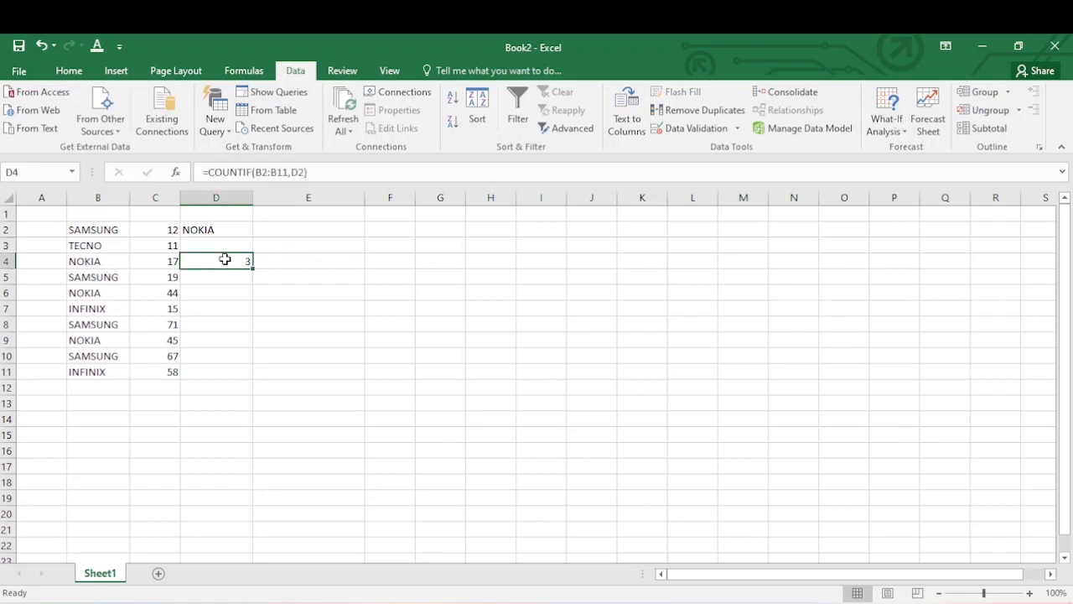
pyautogui.click(215, 229)
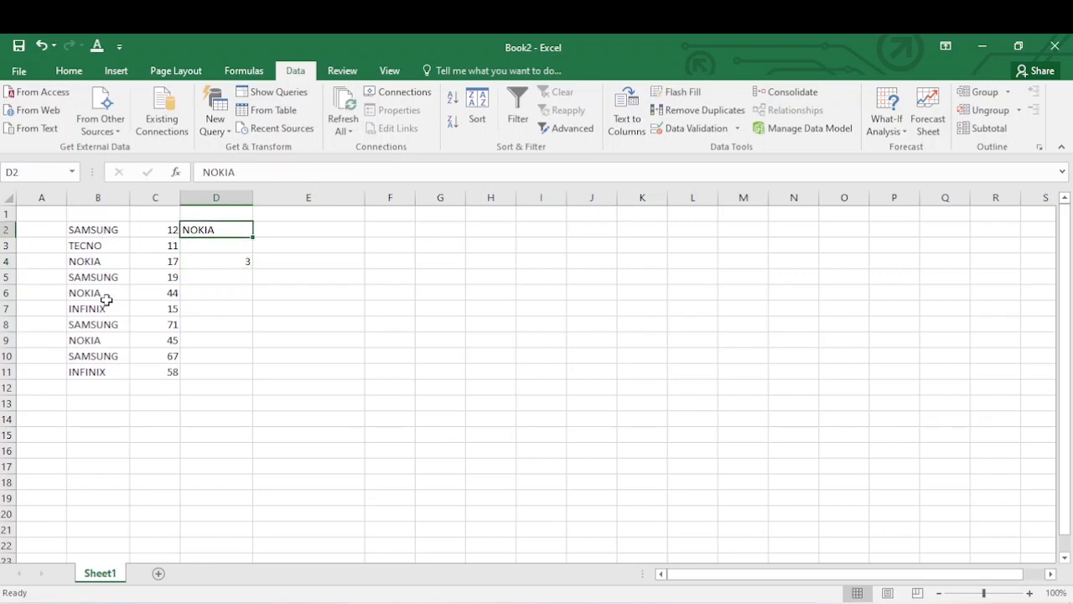
pyautogui.moveTo(60, 230); pyautogui.dragTo(247, 371)
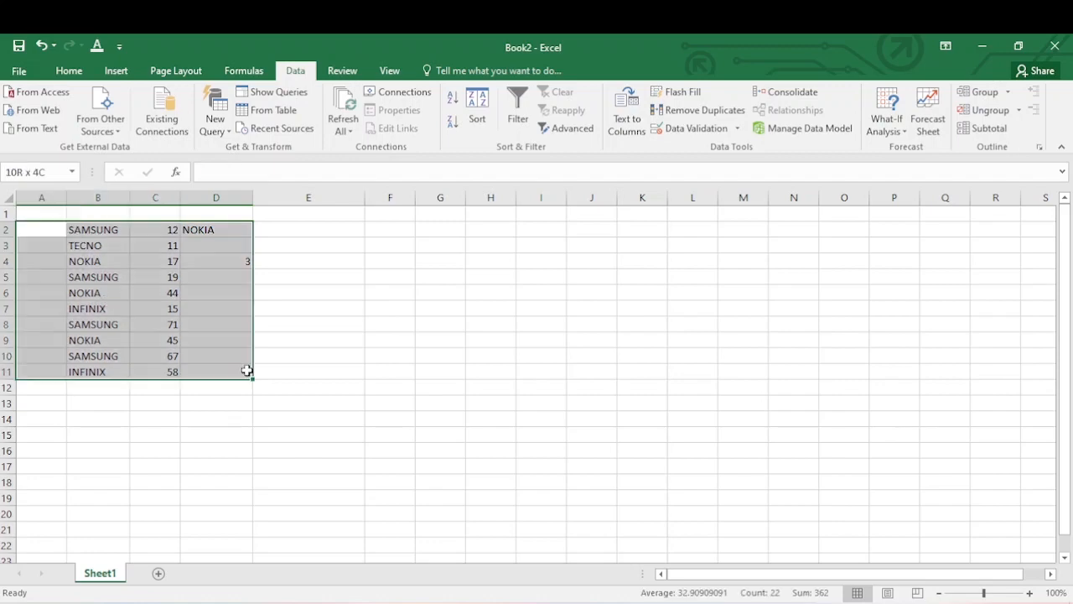
pyautogui.press('Delete')
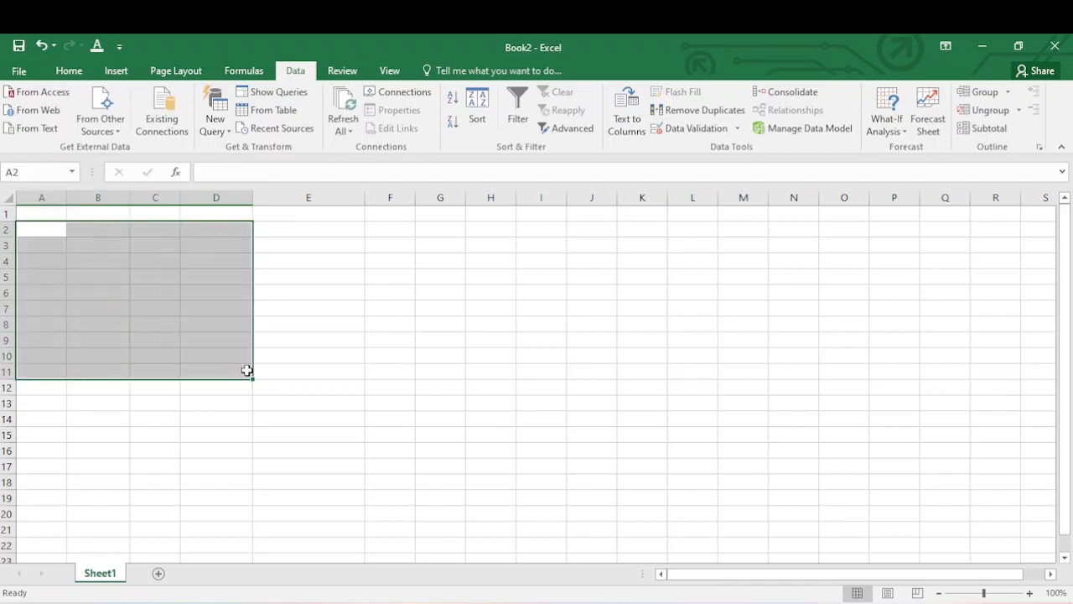
# Step: Restore the cleared table of phone names and numbers, and clear the contents of the range D2:D5
pyautogui.click(355, 309)
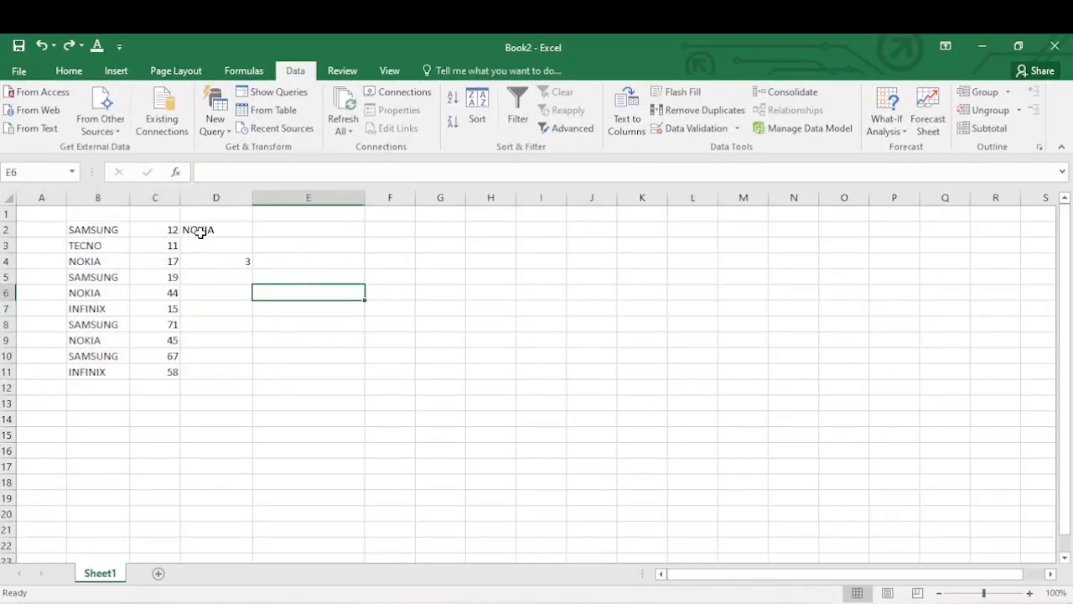
pyautogui.moveTo(203, 232); pyautogui.dragTo(249, 273)
pyautogui.press('Delete')
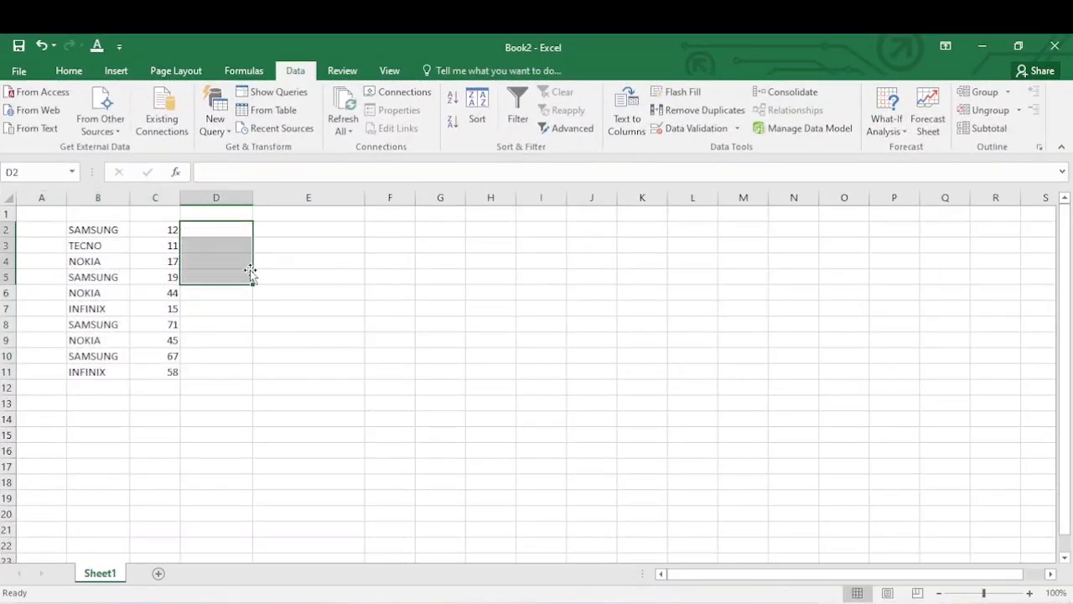
pyautogui.click(310, 310)
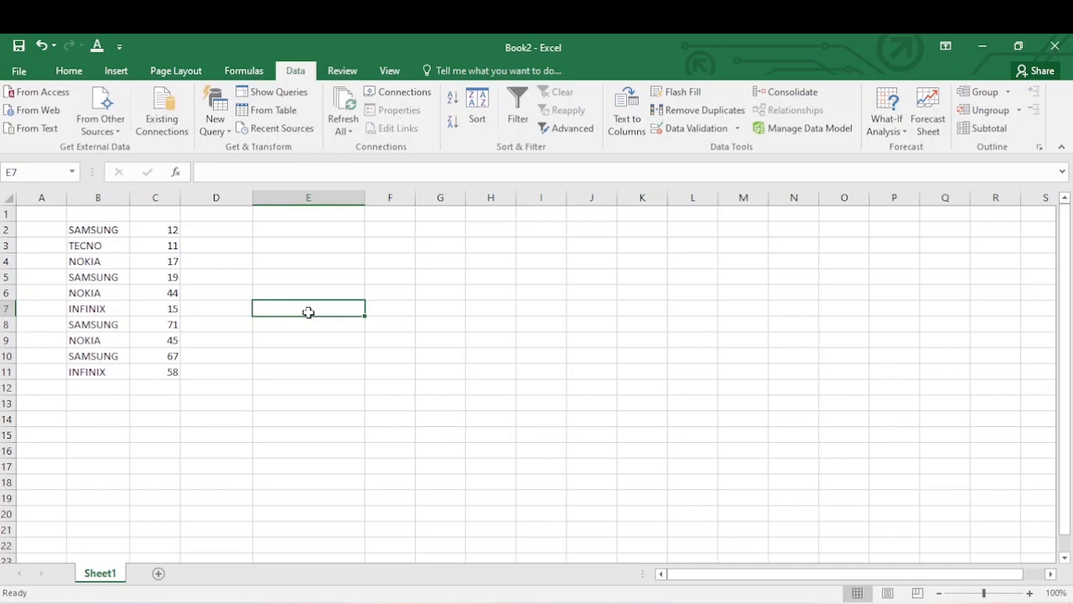
pyautogui.click(206, 247)
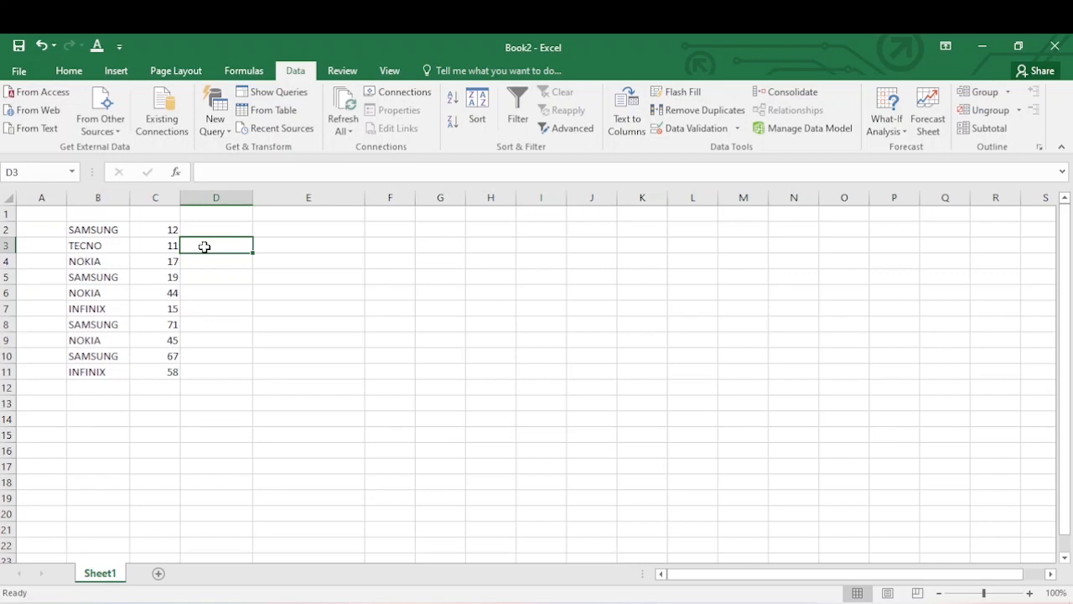
pyautogui.write('=AV')
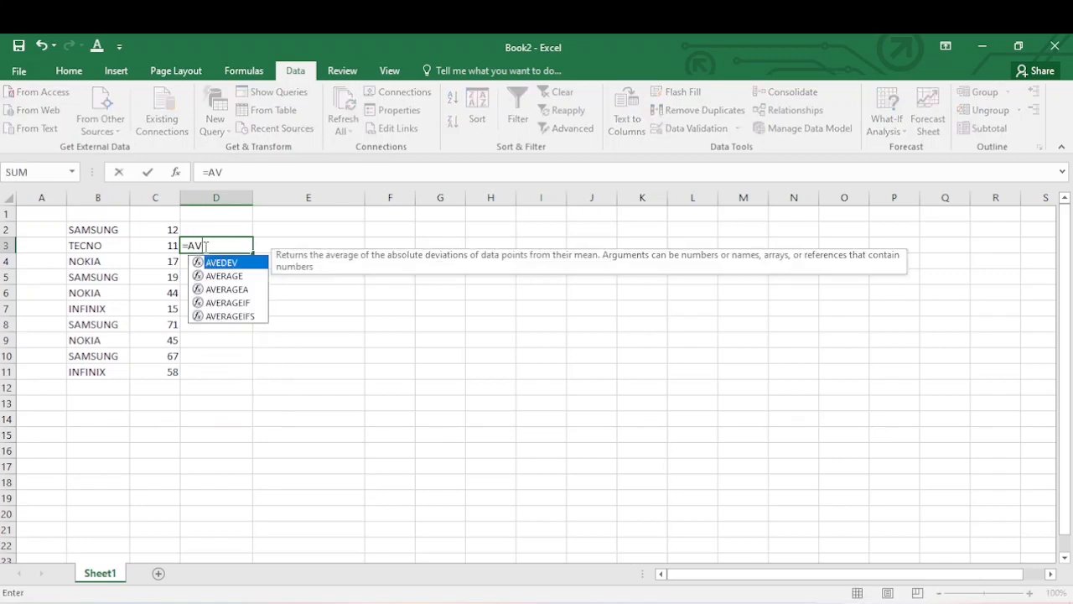
pyautogui.write('ERA')
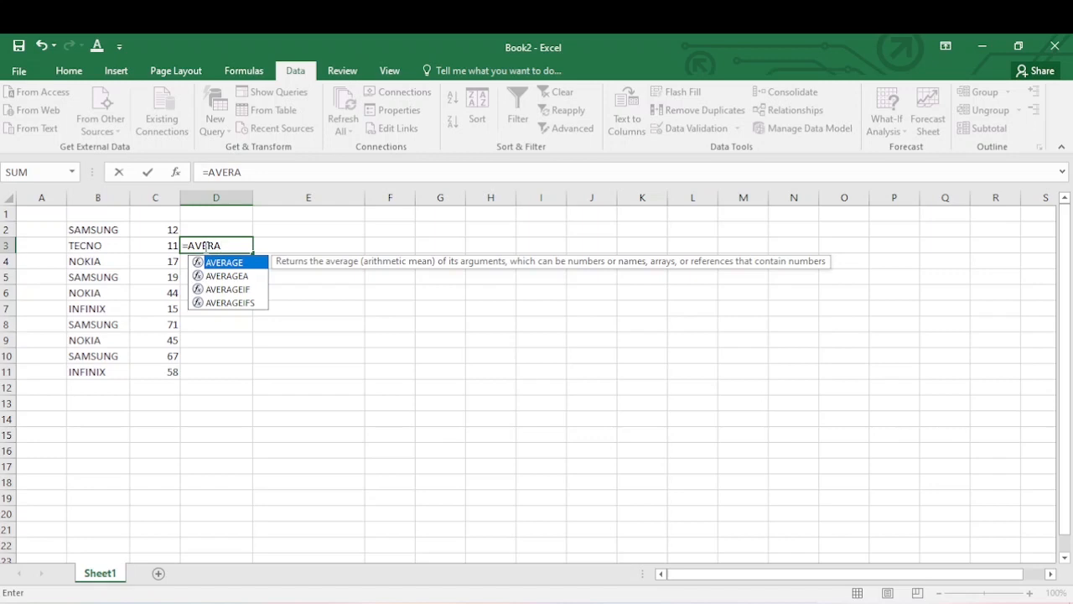
pyautogui.press('BackSpace')
pyautogui.press('BackSpace')
pyautogui.press('BackSpace')
pyautogui.press('BackSpace')
pyautogui.press('BackSpace')
pyautogui.press('BackSpace')
# Step: Enter =AVERAGE(C2:C11) in cell C12, directly below the column of numbers
pyautogui.click(141, 391)
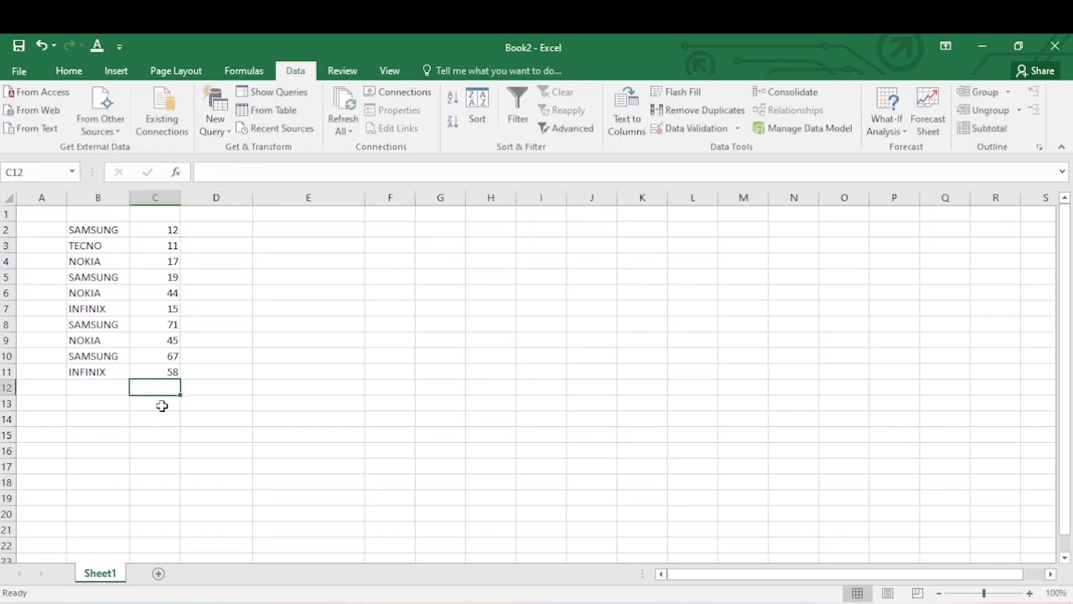
pyautogui.write('=A')
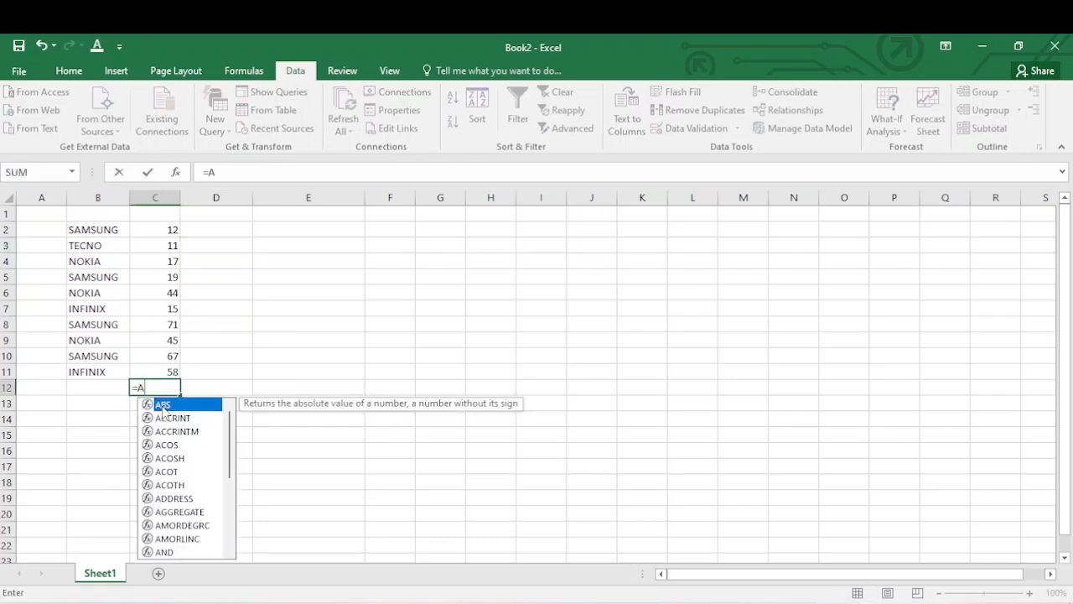
pyautogui.write('VER')
pyautogui.write('A')
pyautogui.press('BackSpace')
pyautogui.write('RA')
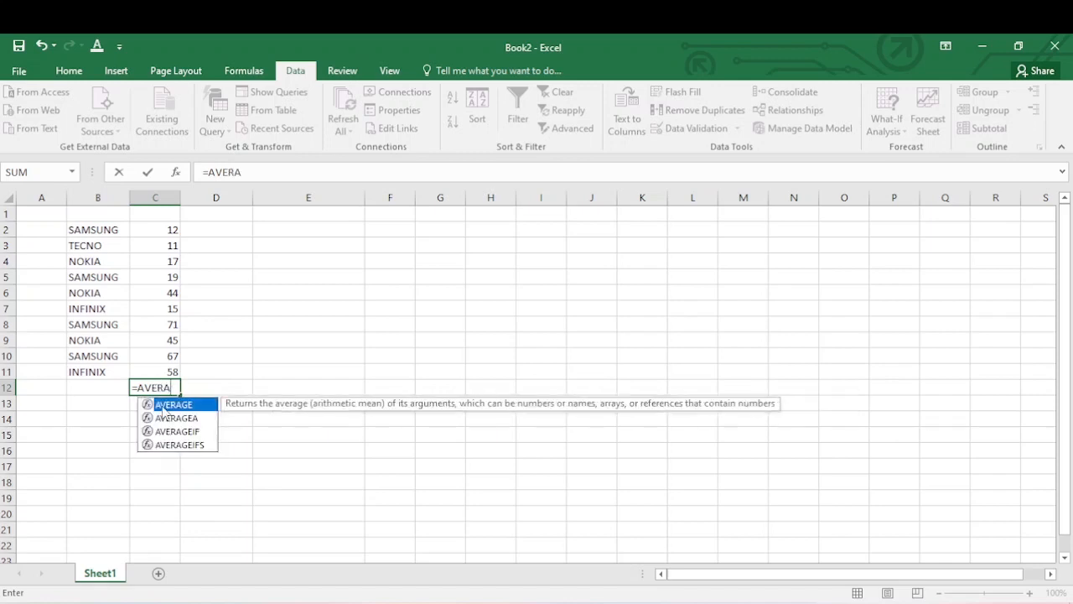
pyautogui.write('GE')
pyautogui.doubleClick(163, 406)
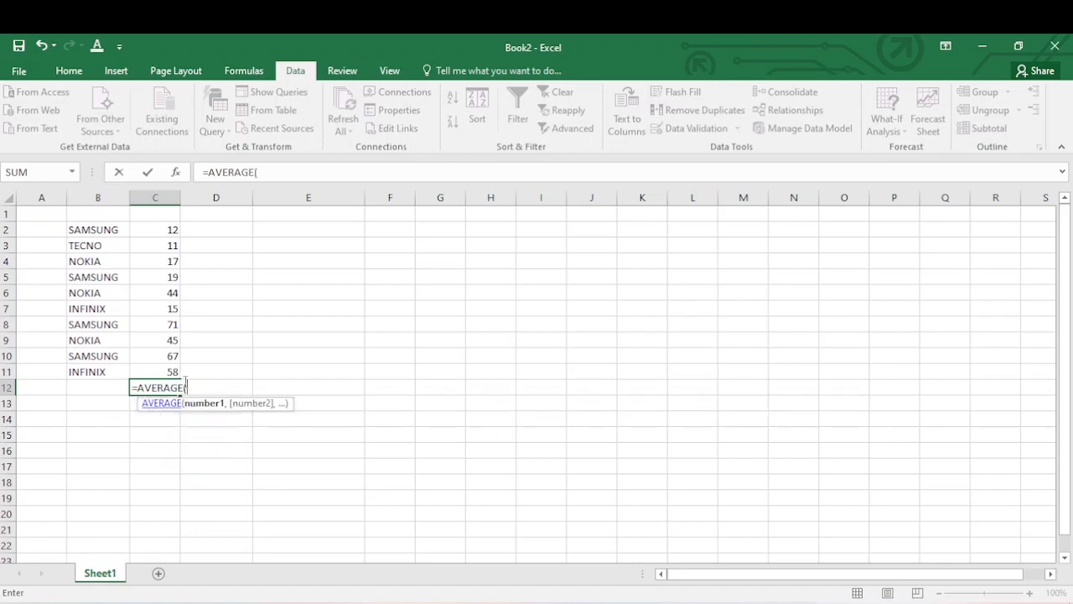
pyautogui.moveTo(144, 227); pyautogui.dragTo(168, 371)
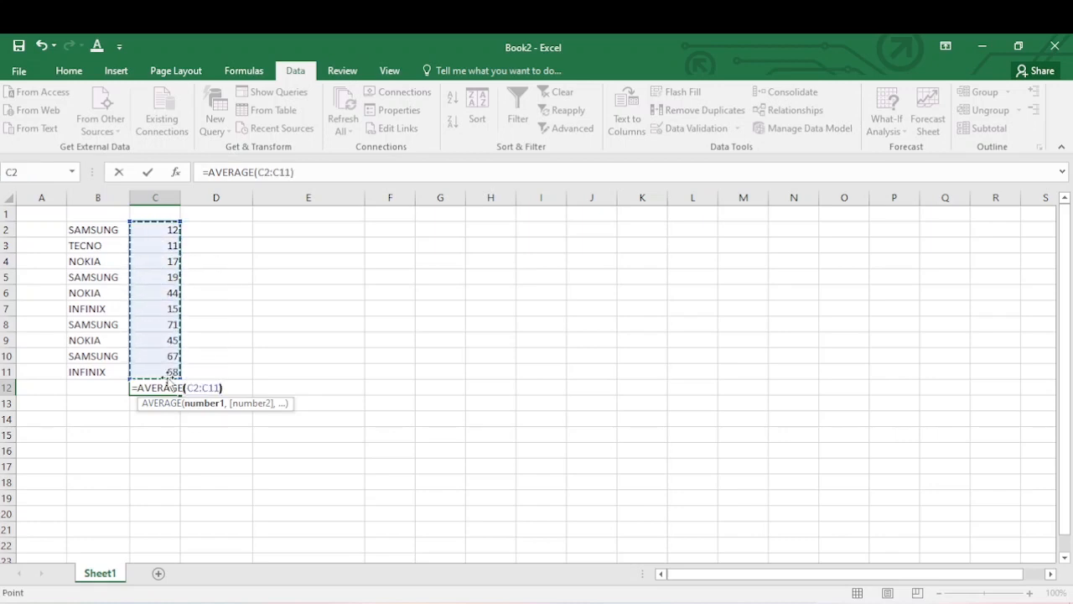
pyautogui.press('Return')
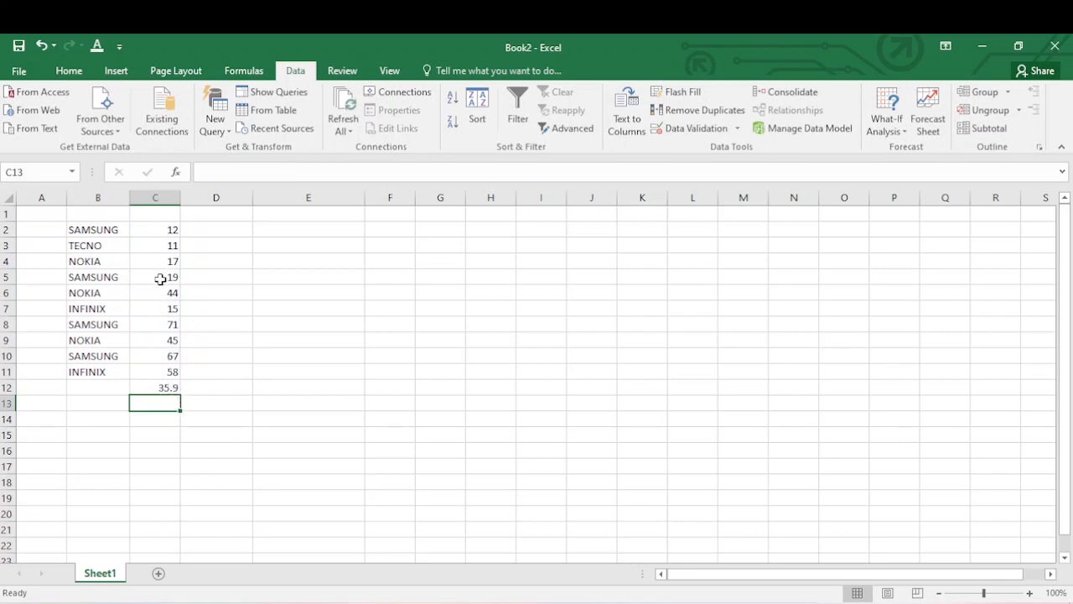
# Step: Review the AVERAGE formula in cell C12 and clear the cell
pyautogui.click(160, 389)
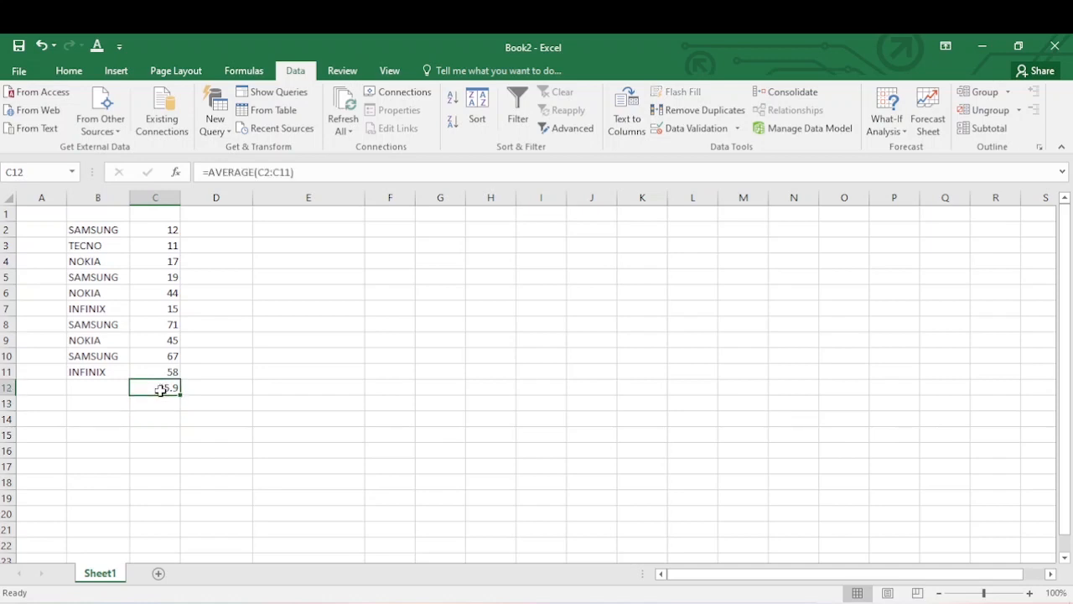
pyautogui.press('Delete')
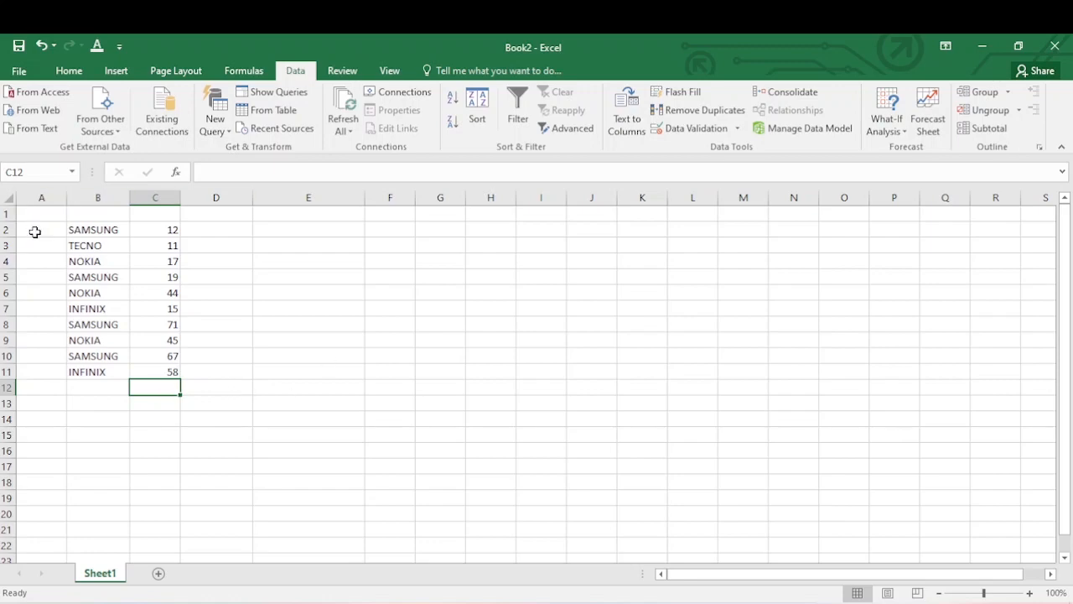
# Step: Undo the AVERAGEIF entry in cell B1 and the clearing of the range A2:D13
pyautogui.moveTo(34, 231); pyautogui.dragTo(239, 391)
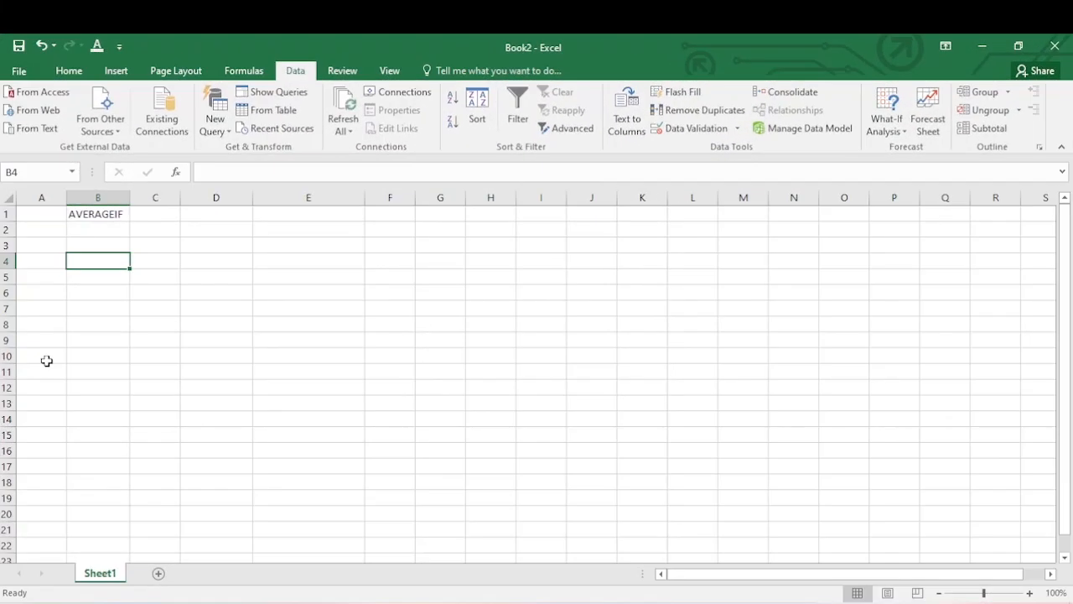
pyautogui.hotkey('ctrl', 'z')
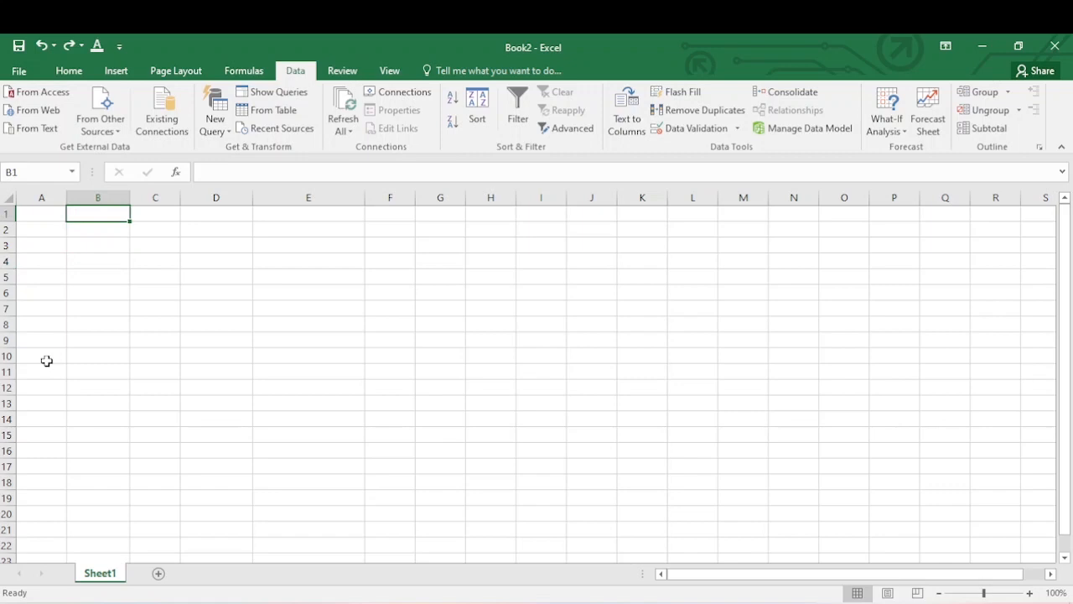
pyautogui.hotkey('ctrl', 'z')
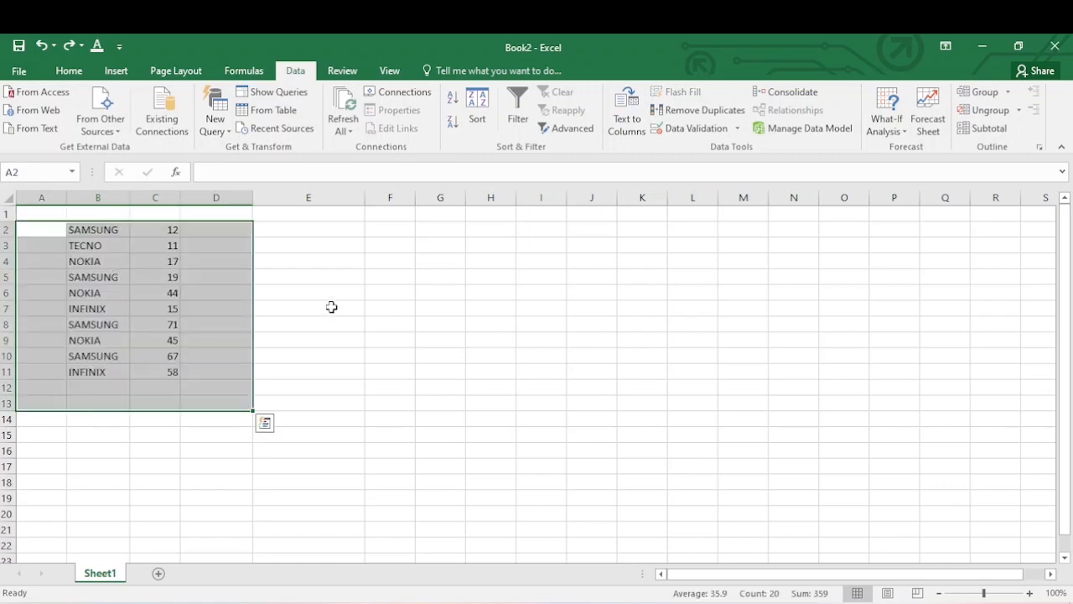
pyautogui.click(258, 280)
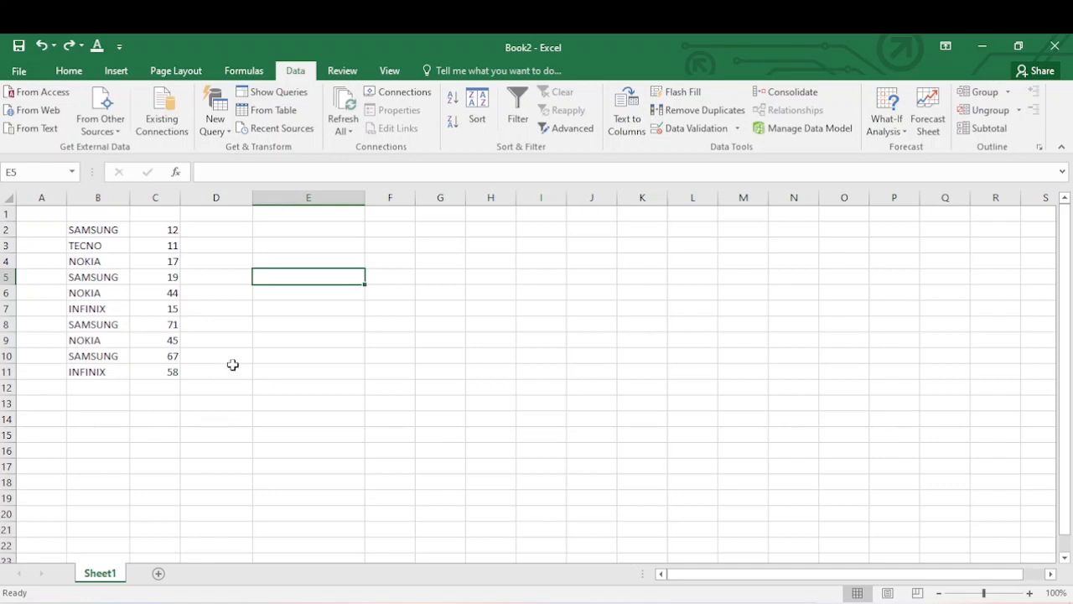
# Step: Begin an AVERAGEIF formula in cell D4 with B2:B11 as the range to evaluate
pyautogui.click(220, 266)
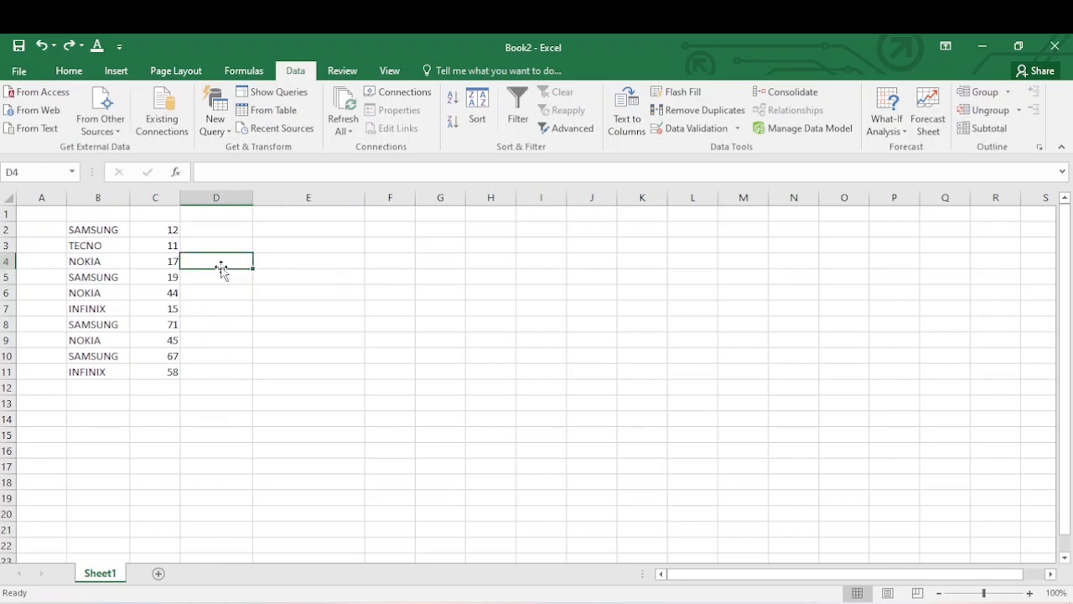
pyautogui.write('=AV')
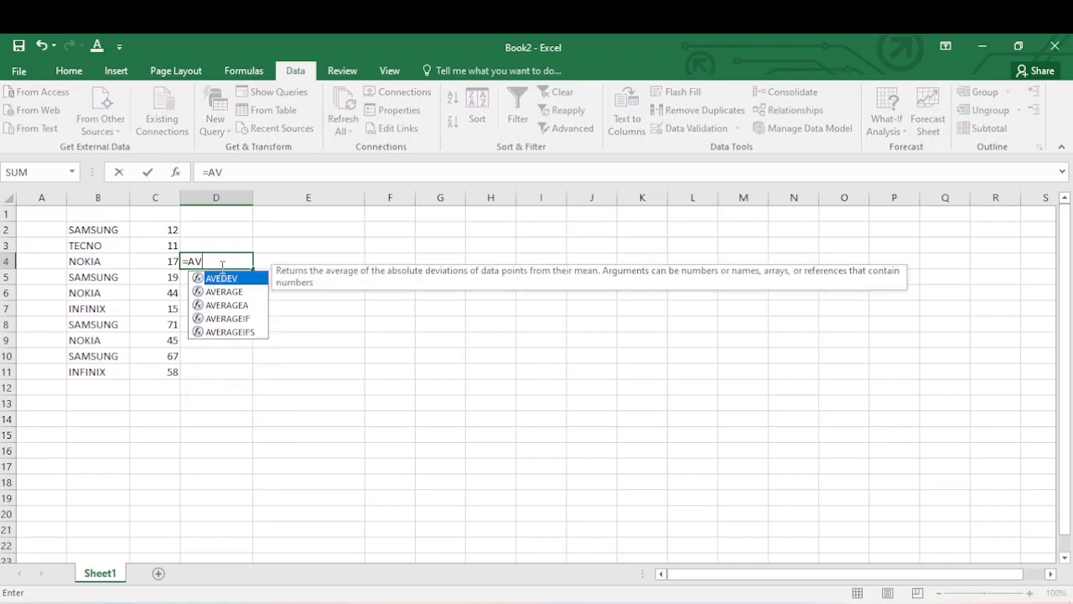
pyautogui.write('ERAGE')
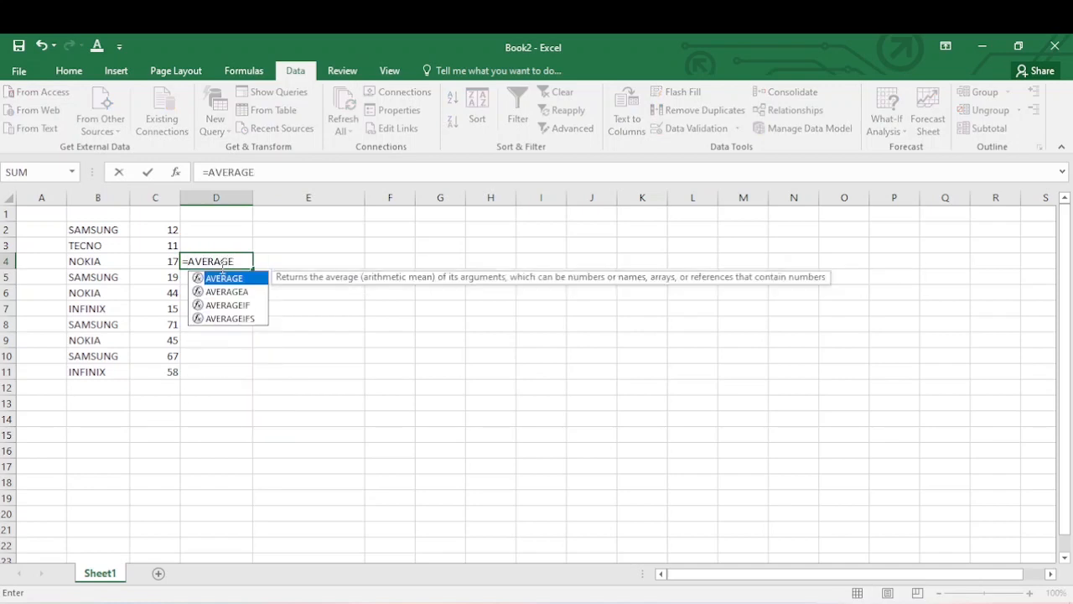
pyautogui.write('(')
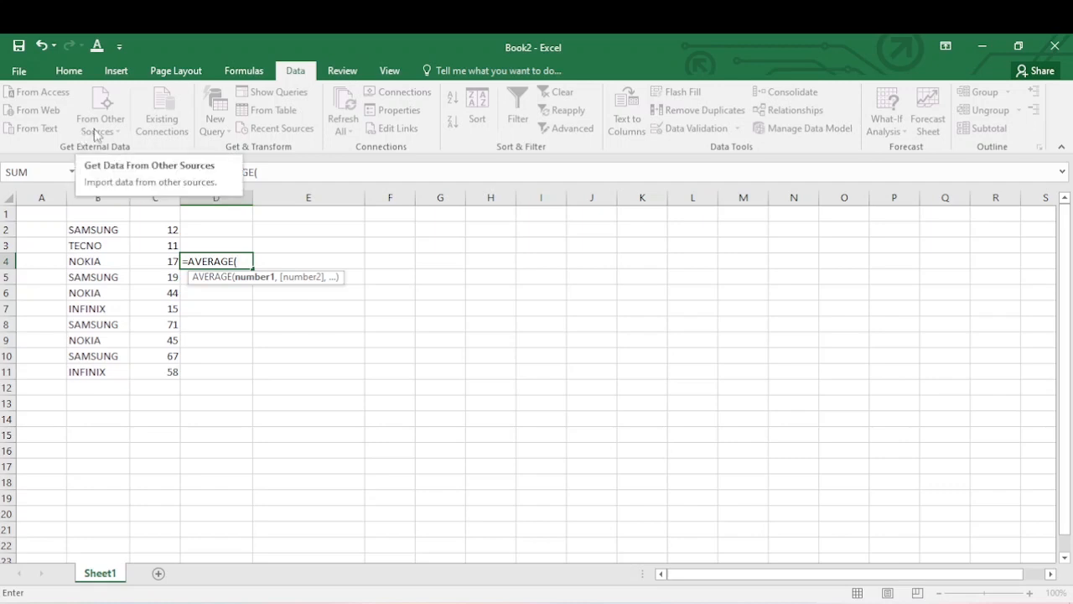
pyautogui.click(88, 228)
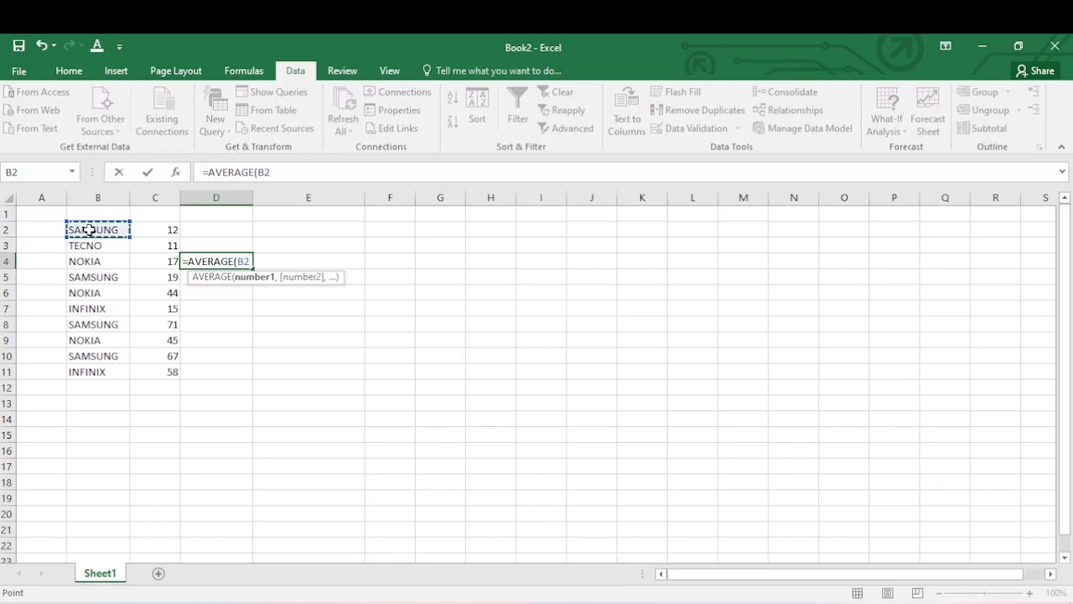
pyautogui.press('F8')
pyautogui.press('BackSpace')
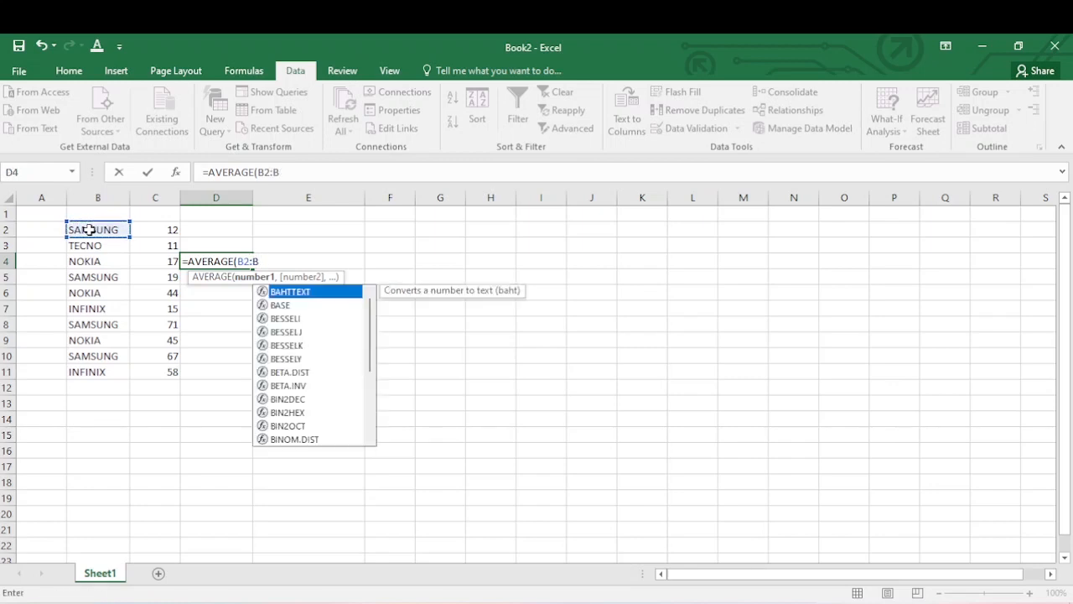
pyautogui.press('BackSpace')
pyautogui.press('BackSpace')
pyautogui.press('BackSpace')
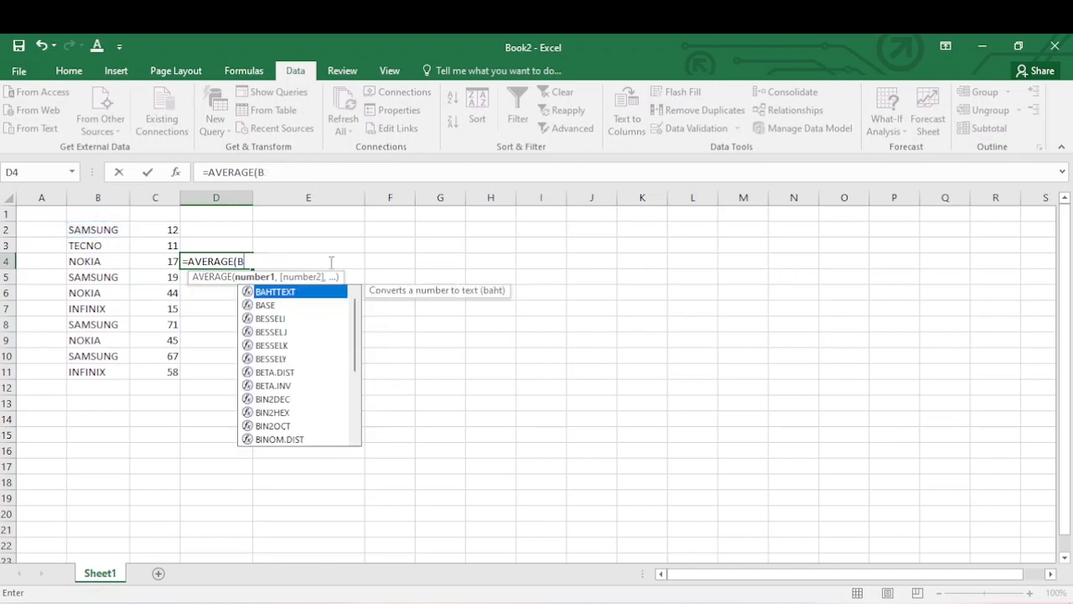
pyautogui.press('BackSpace')
pyautogui.moveTo(84, 231); pyautogui.dragTo(102, 367)
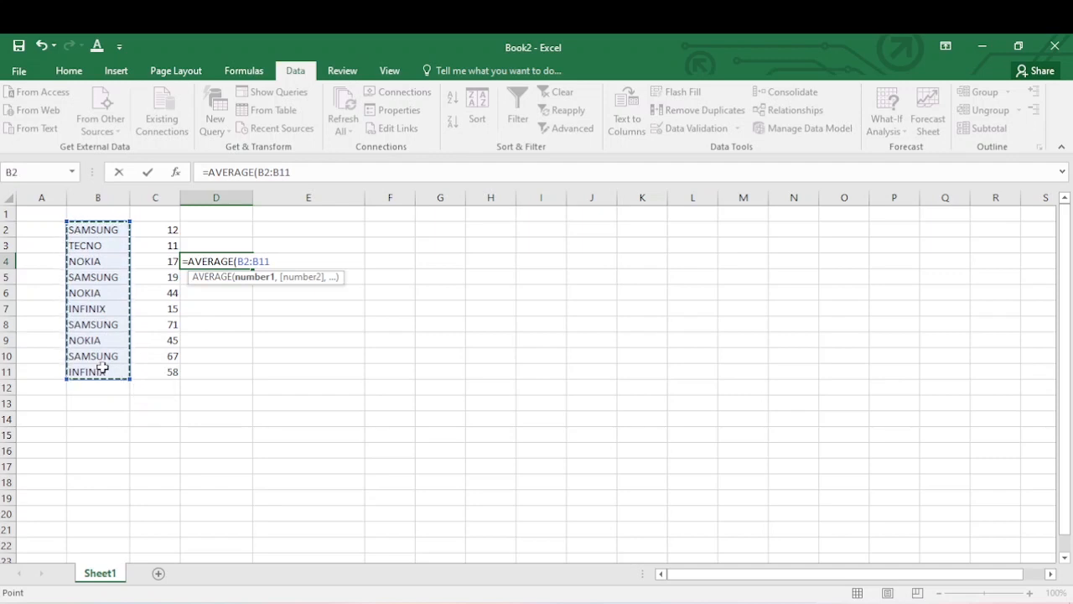
pyautogui.click(235, 261)
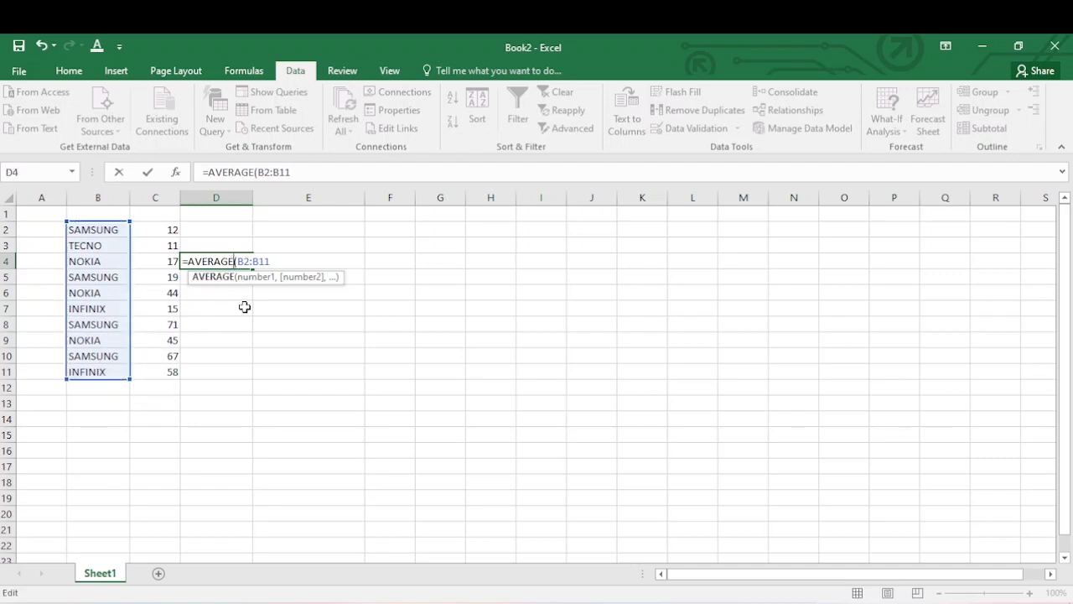
pyautogui.write('I')
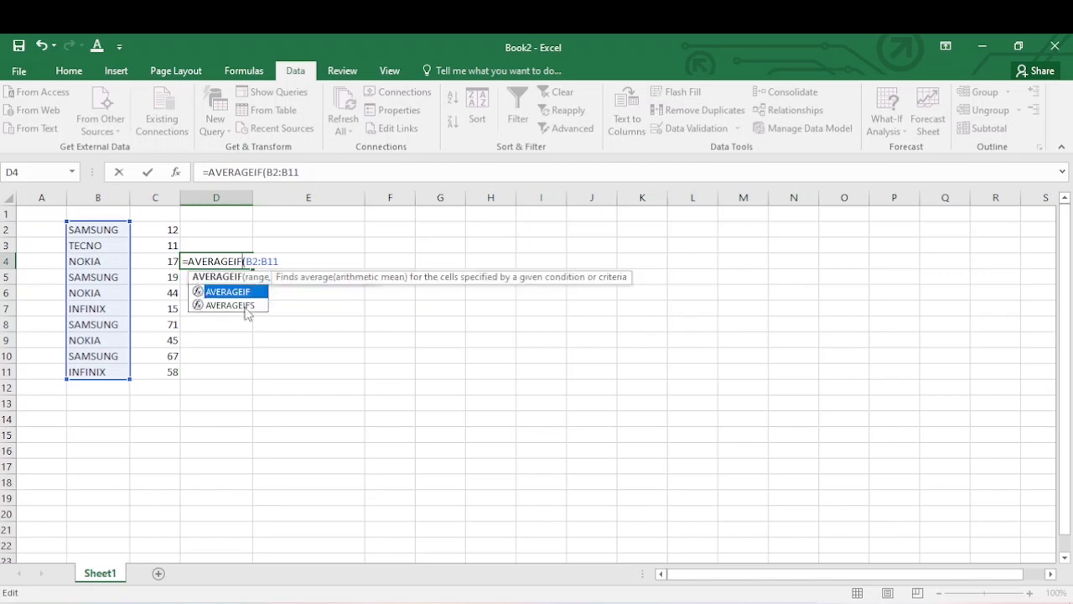
pyautogui.write('F')
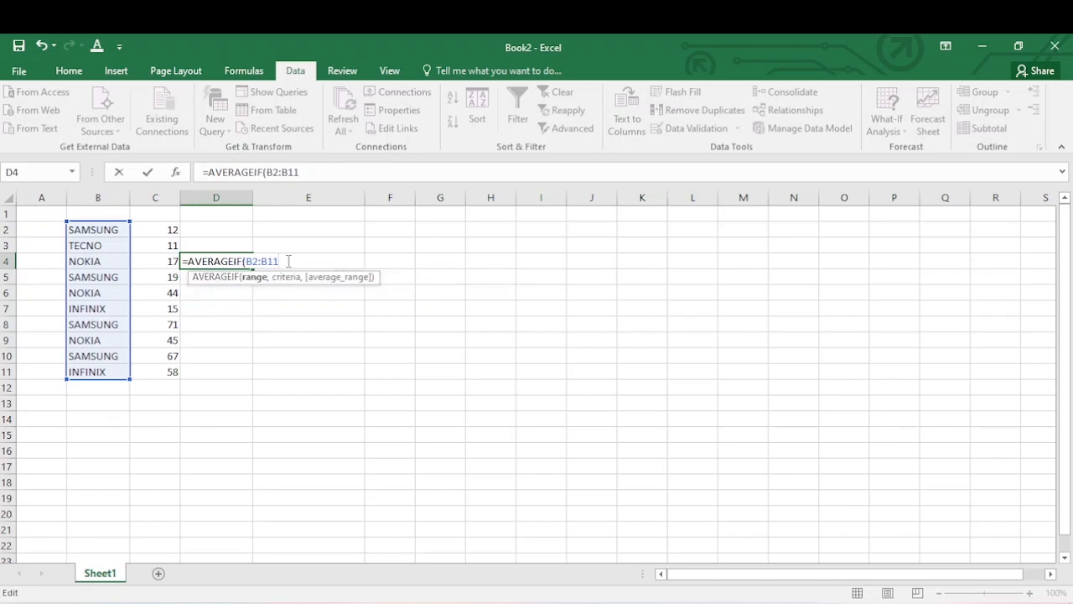
# Step: Complete the AVERAGEIF formula in D4 with D2 as the criteria and C2:C11 as the average range
pyautogui.write(',')
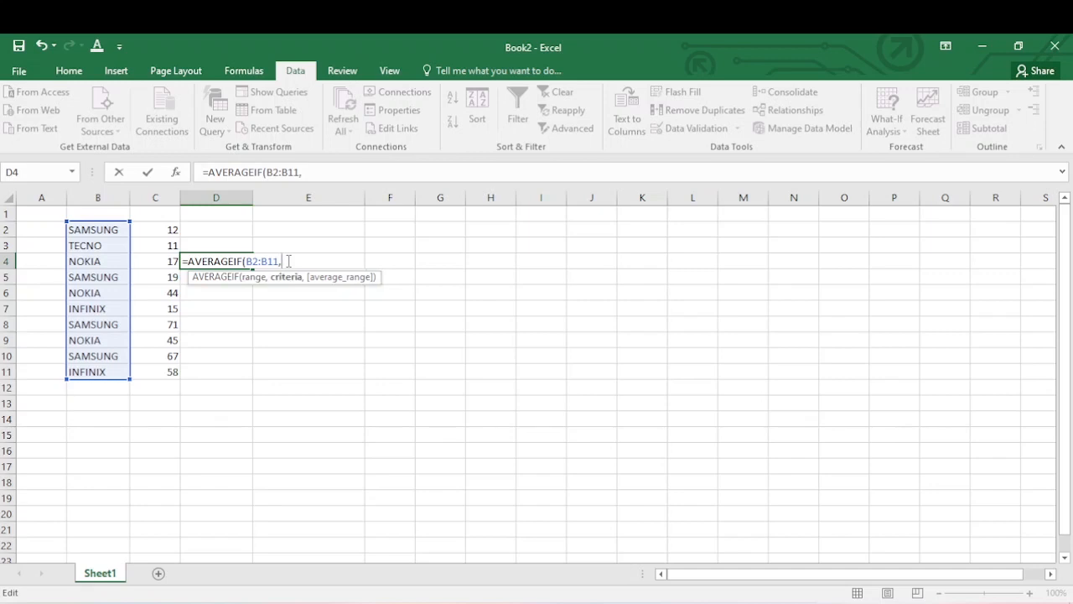
pyautogui.click(220, 232)
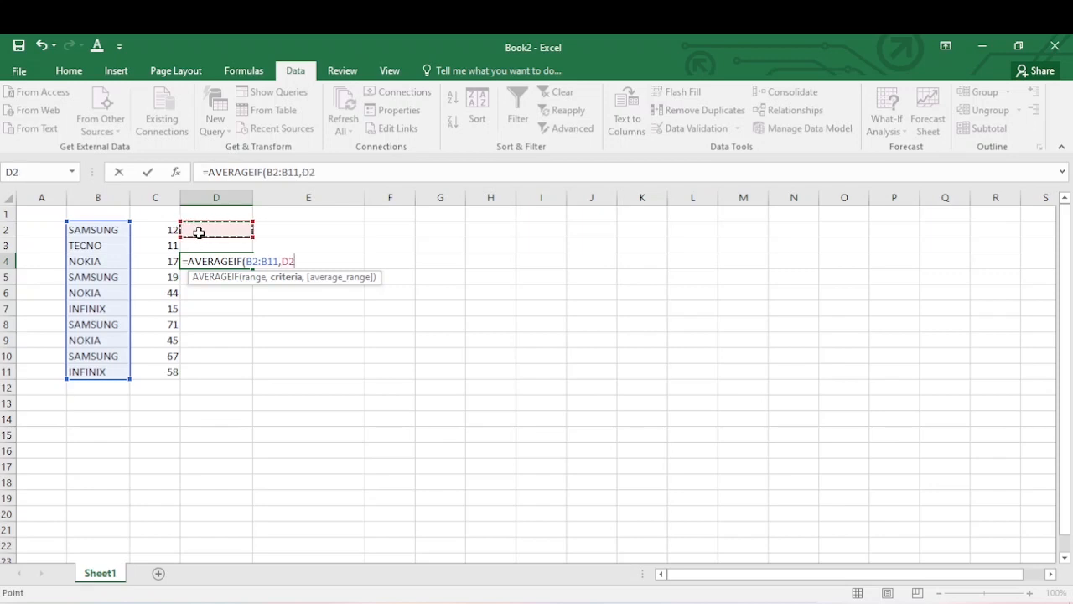
pyautogui.write(',')
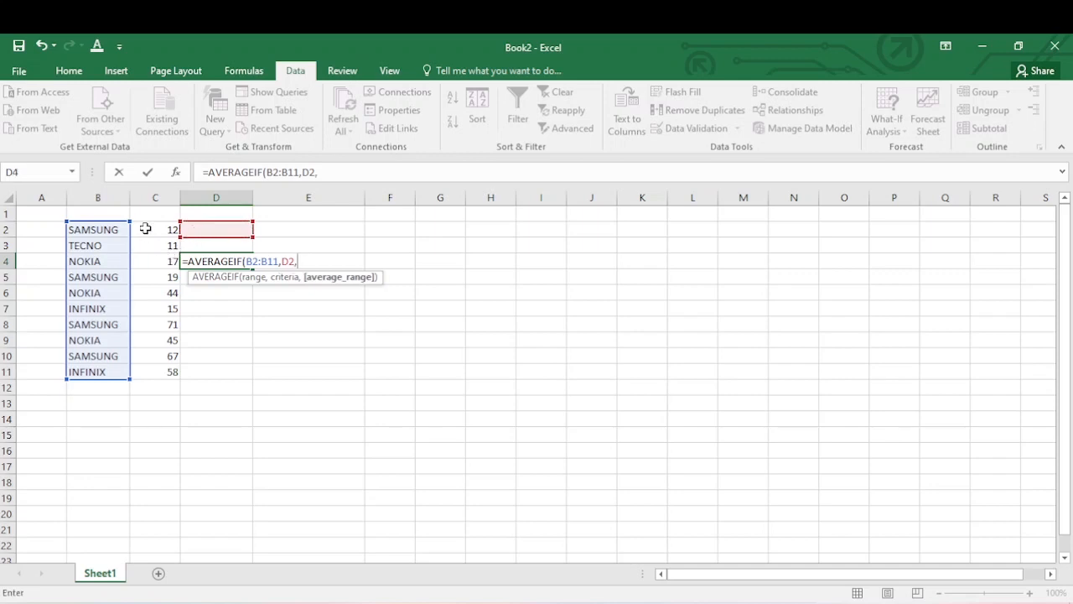
pyautogui.moveTo(146, 228); pyautogui.dragTo(159, 371)
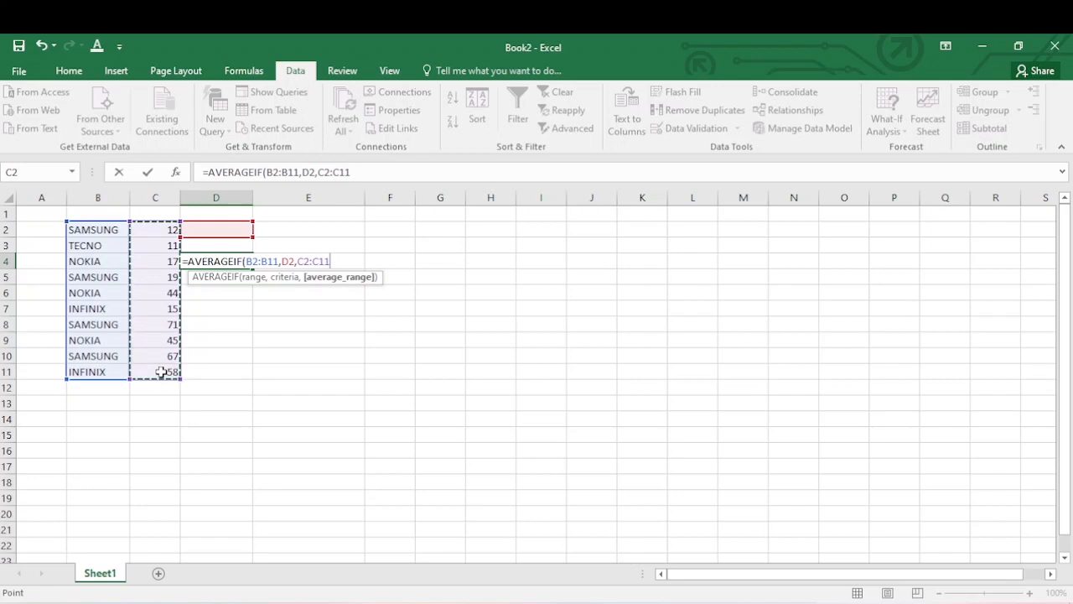
pyautogui.write(')')
pyautogui.press('Return')
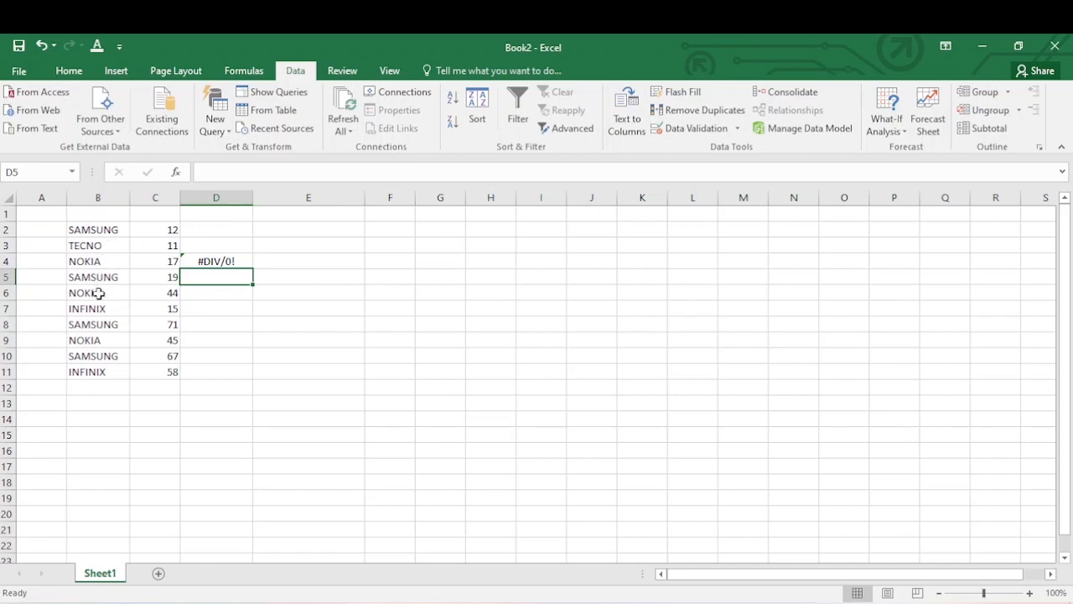
# Step: Enter TECNO in cell D2 as the criteria for the AVERAGEIF formula
pyautogui.click(204, 231)
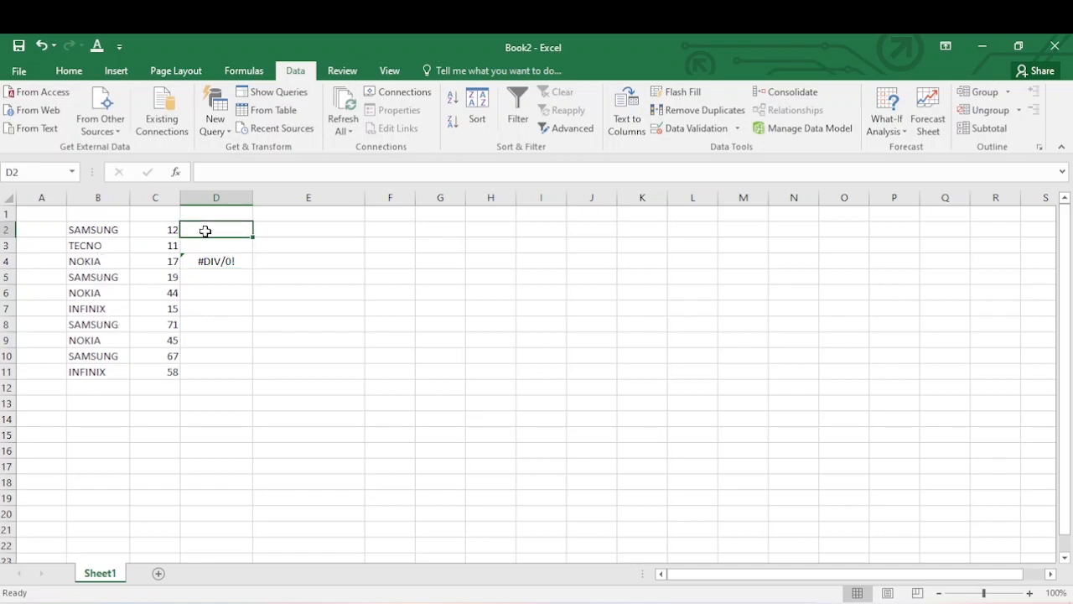
pyautogui.write('TEC')
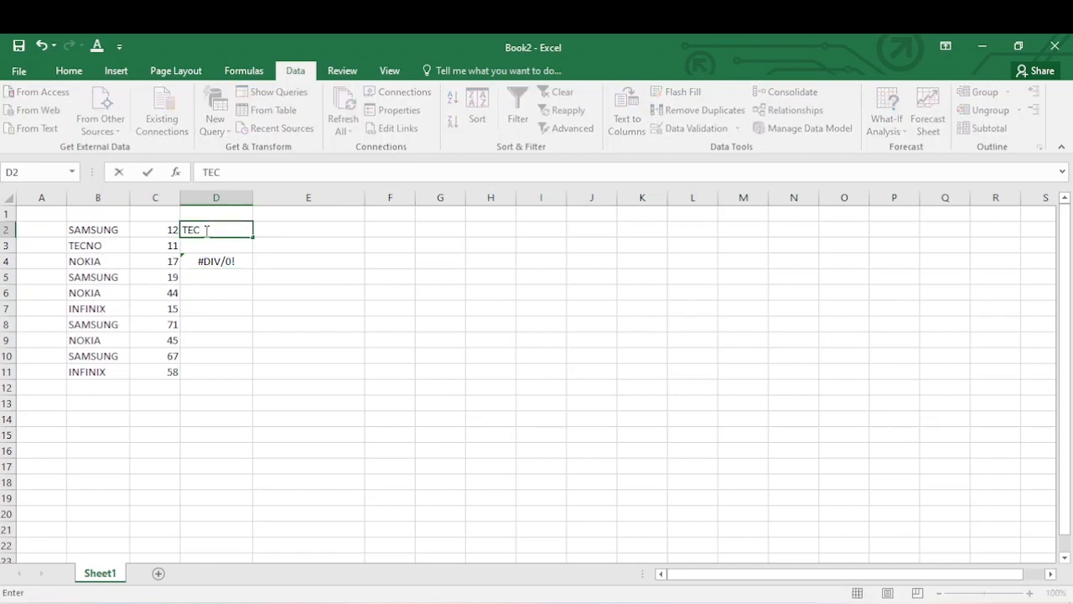
pyautogui.write('NO')
pyautogui.click(338, 246)
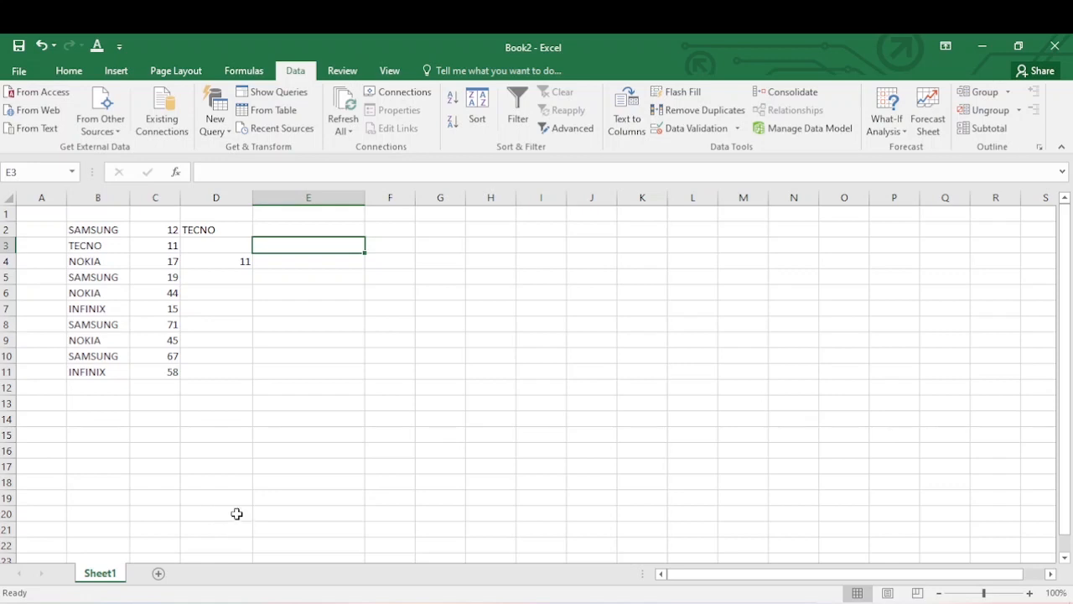
# Step: Replace the brand in cell B10 with TECNO
pyautogui.click(93, 360)
pyautogui.write('TE')
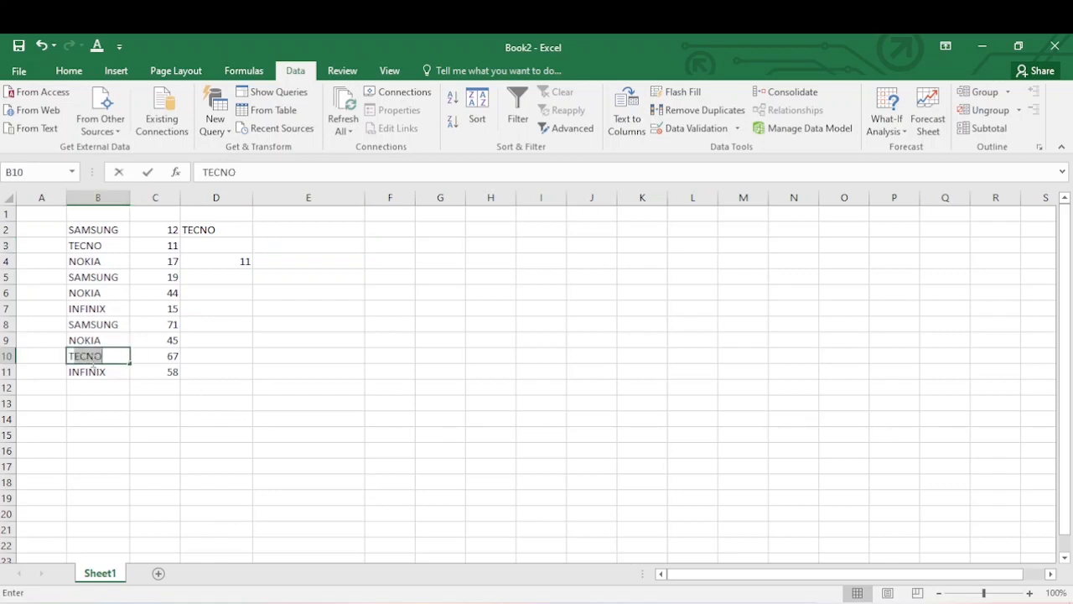
pyautogui.write('C')
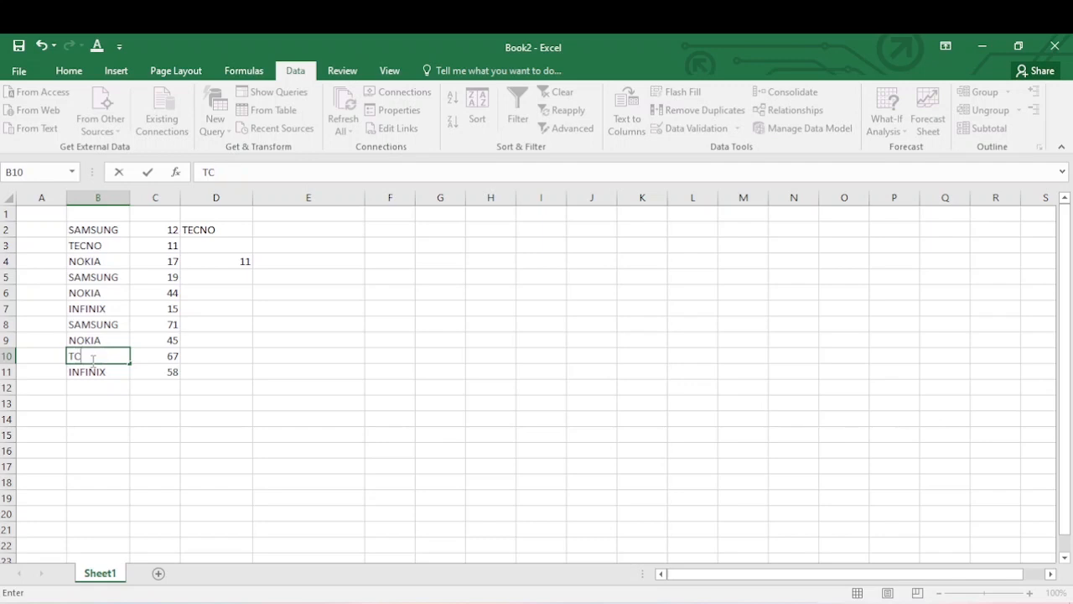
pyautogui.press('BackSpace')
pyautogui.write('ECNO')
pyautogui.click(232, 370)
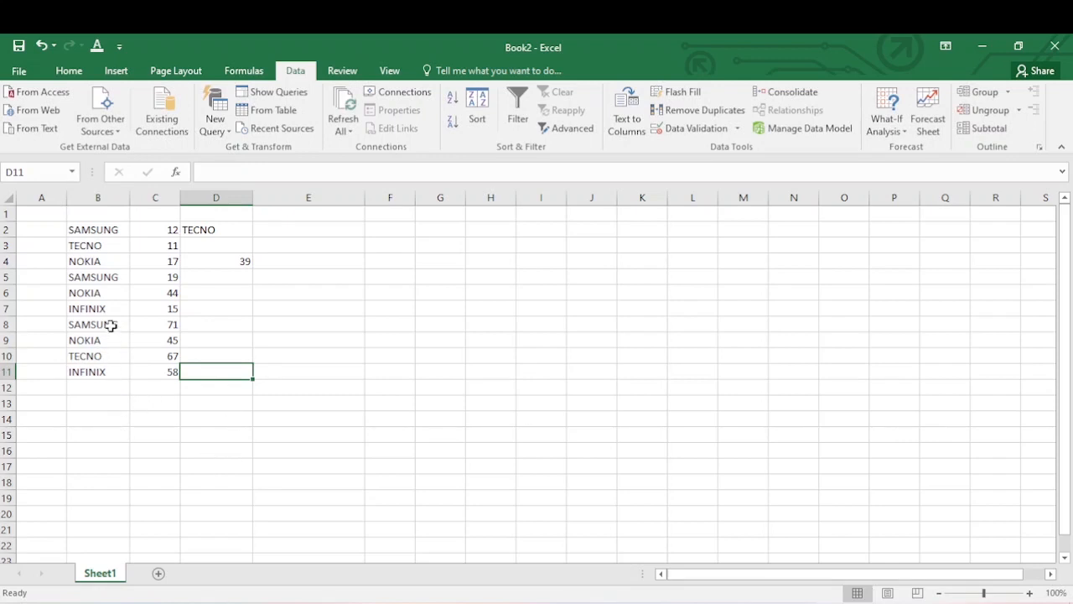
# Step: Enter the formula =SUM(11,67) in cell B13 to total the two TECNO values
pyautogui.click(87, 404)
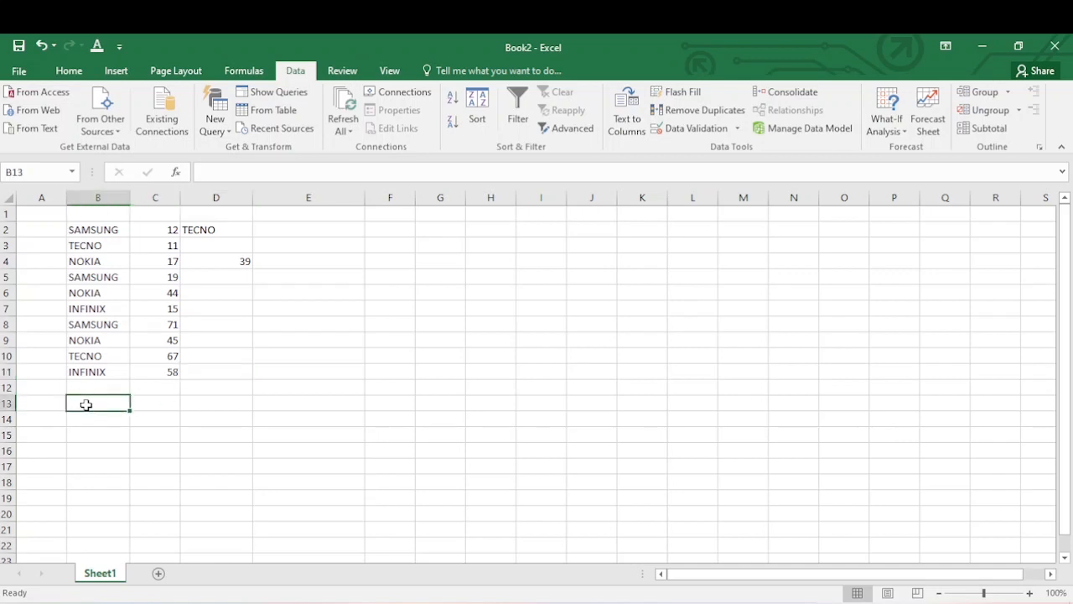
pyautogui.write('=S')
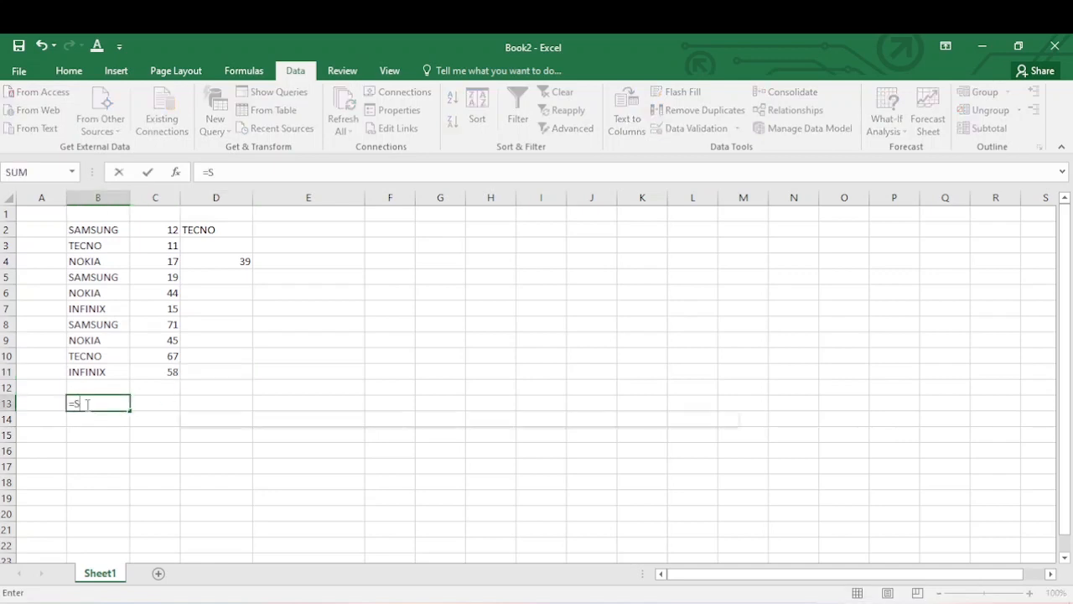
pyautogui.write('UM(')
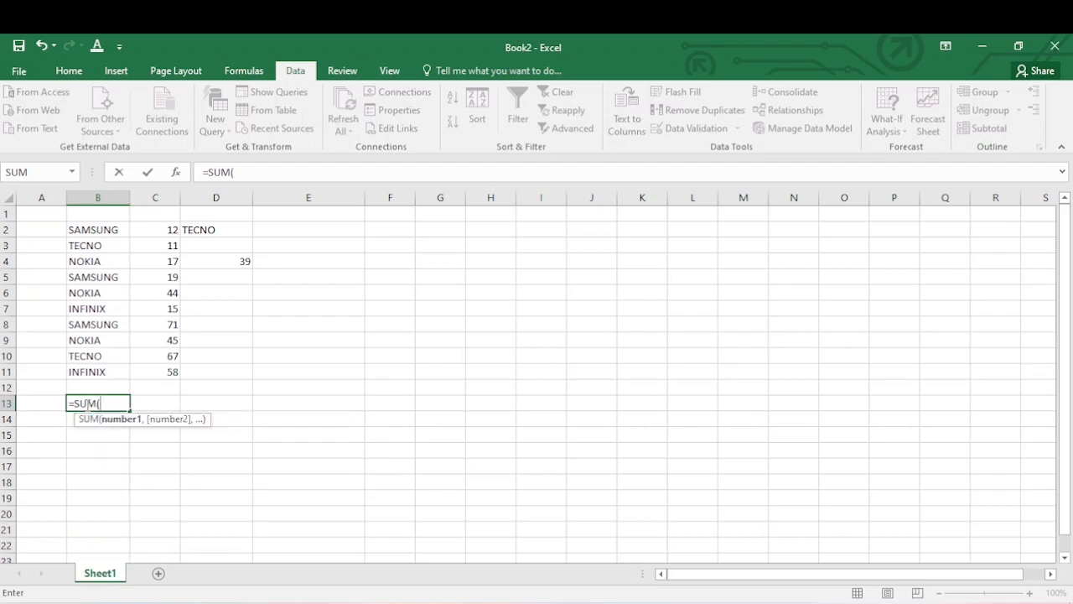
pyautogui.write('11,')
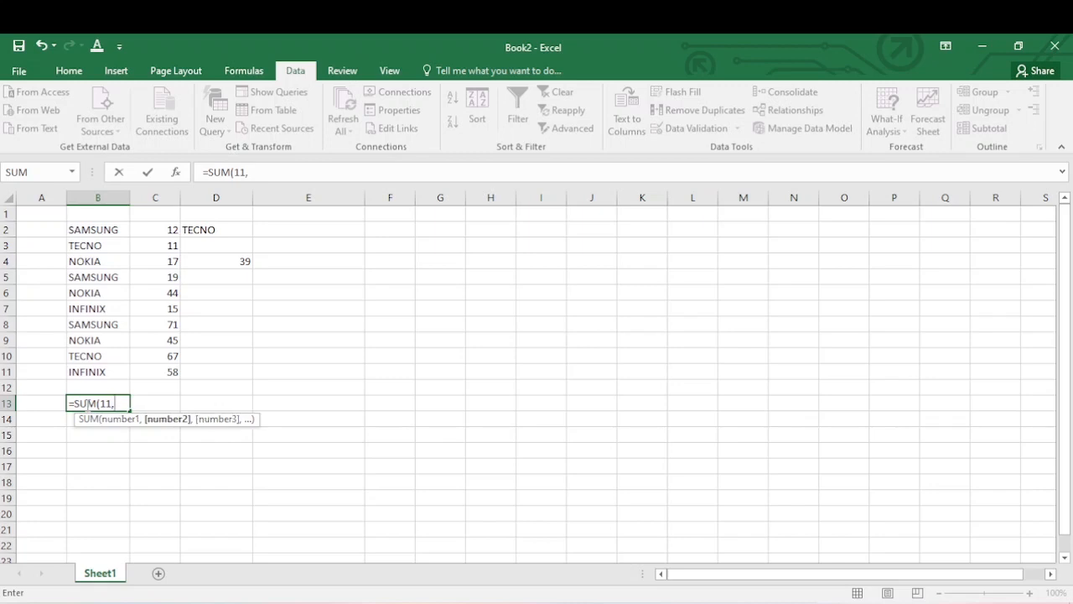
pyautogui.write('67)')
pyautogui.press('Return')
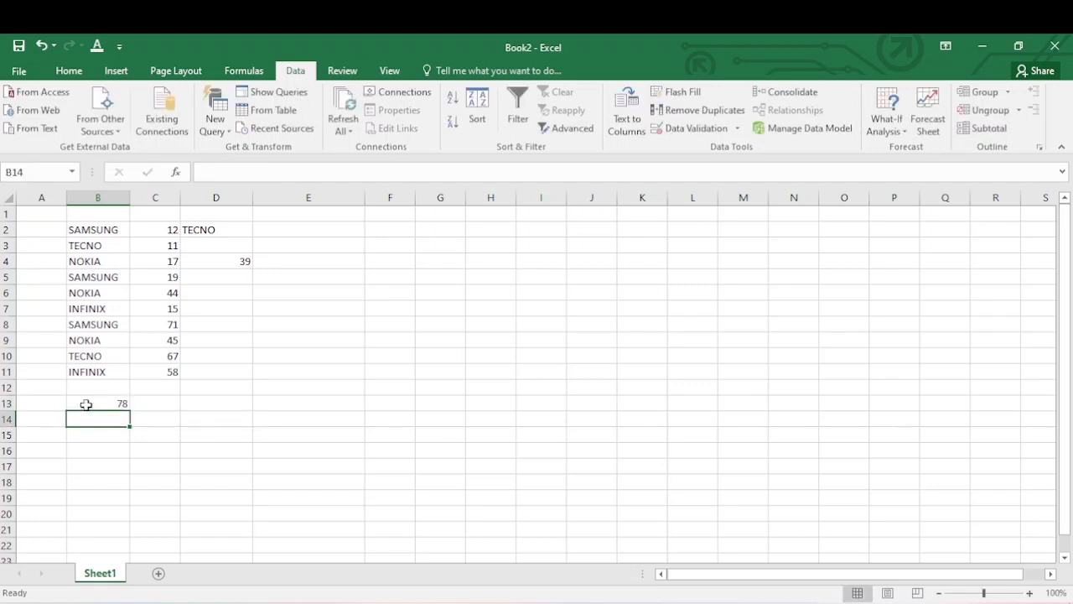
# Step: Enter the formula =78/2 in cell C13 to work out the TECNO average manually
pyautogui.click(154, 402)
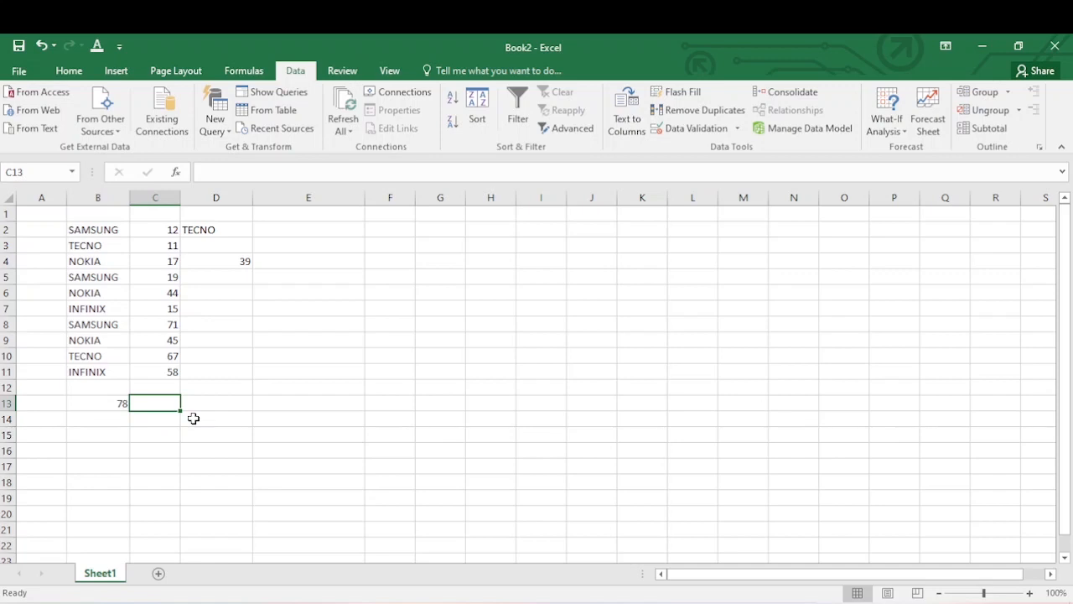
pyautogui.write('=')
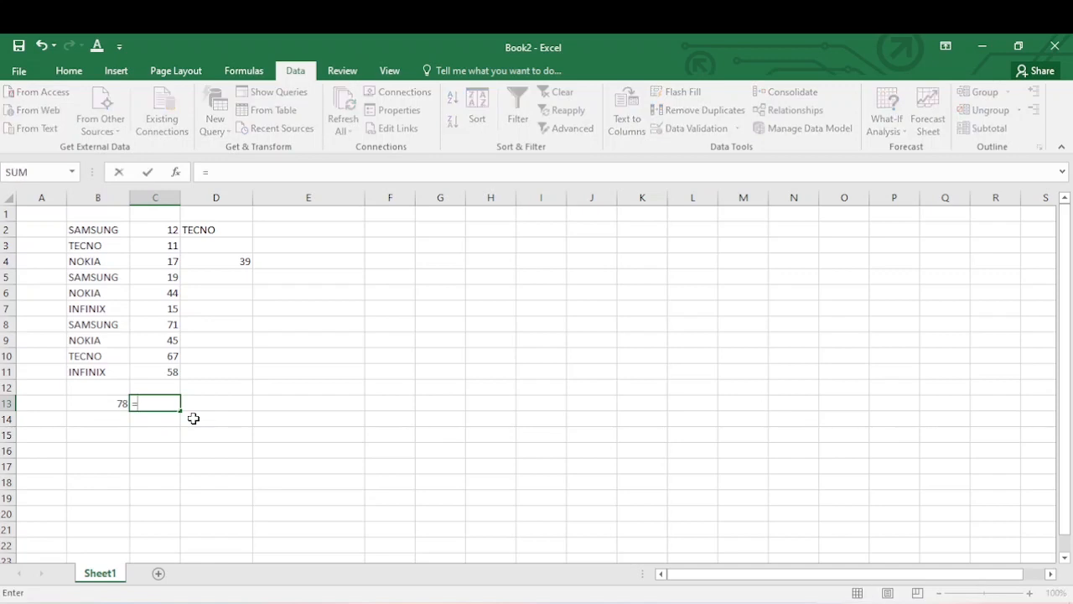
pyautogui.write('78/2')
pyautogui.press('Return')
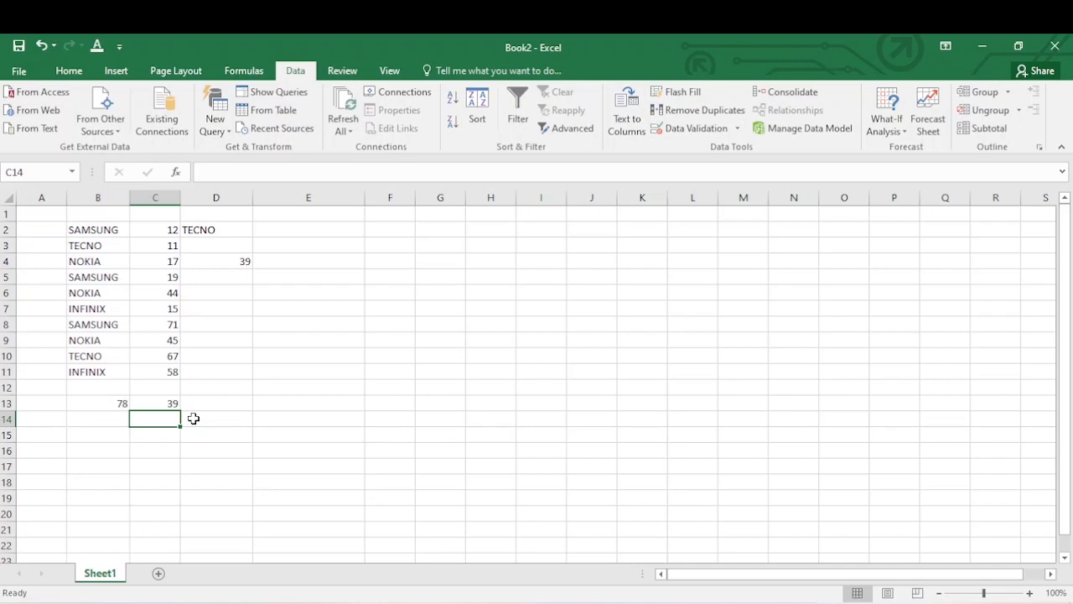
# Step: Change the AVERAGEIF criteria in cell D2 to INFINIX
pyautogui.click(216, 231)
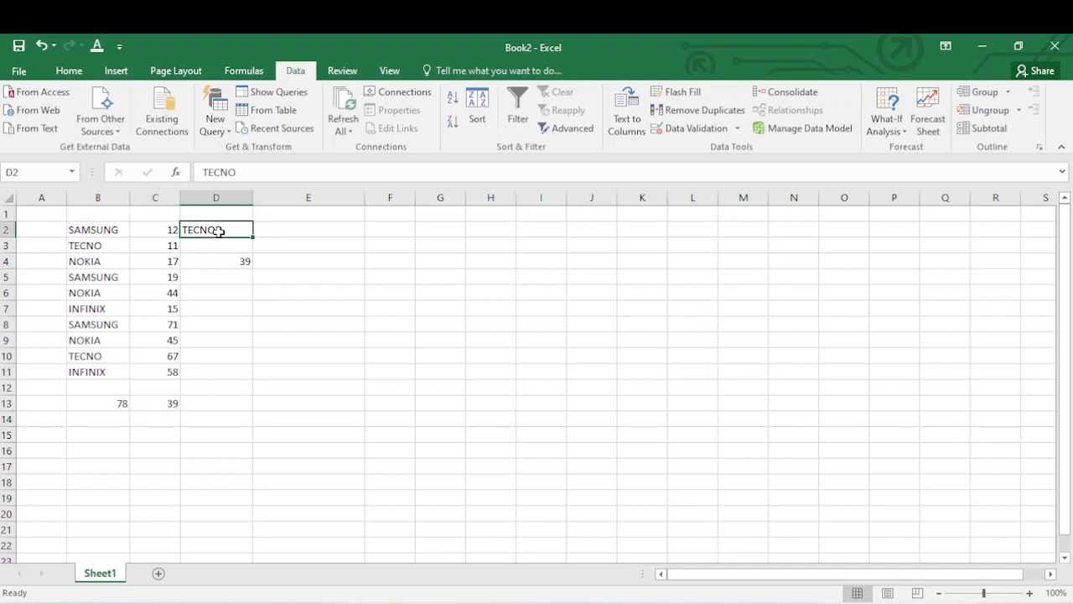
pyautogui.write('IN')
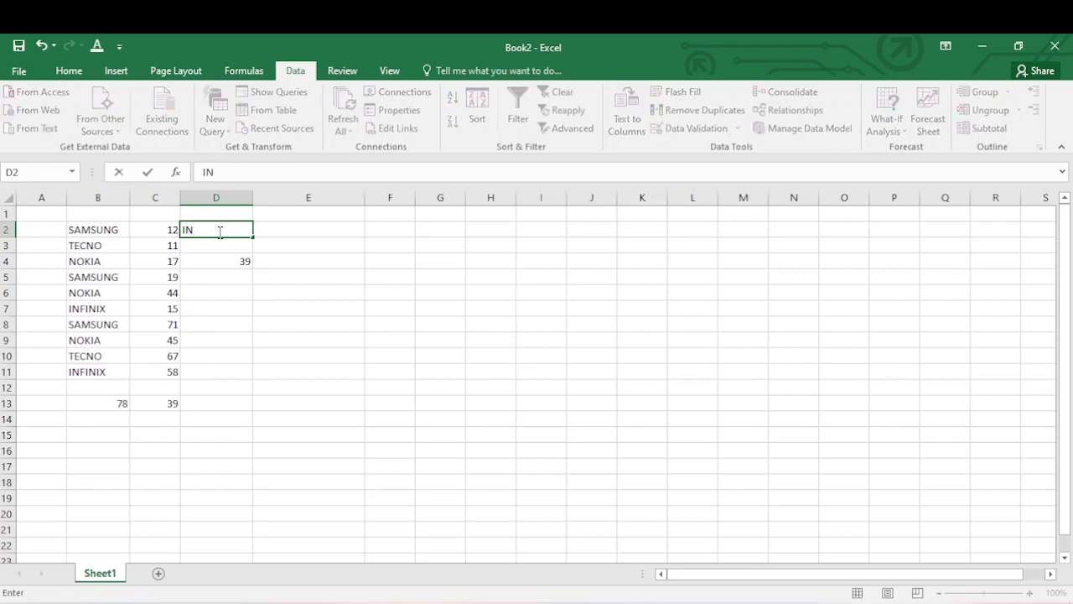
pyautogui.write('FINIX')
pyautogui.press('Return')
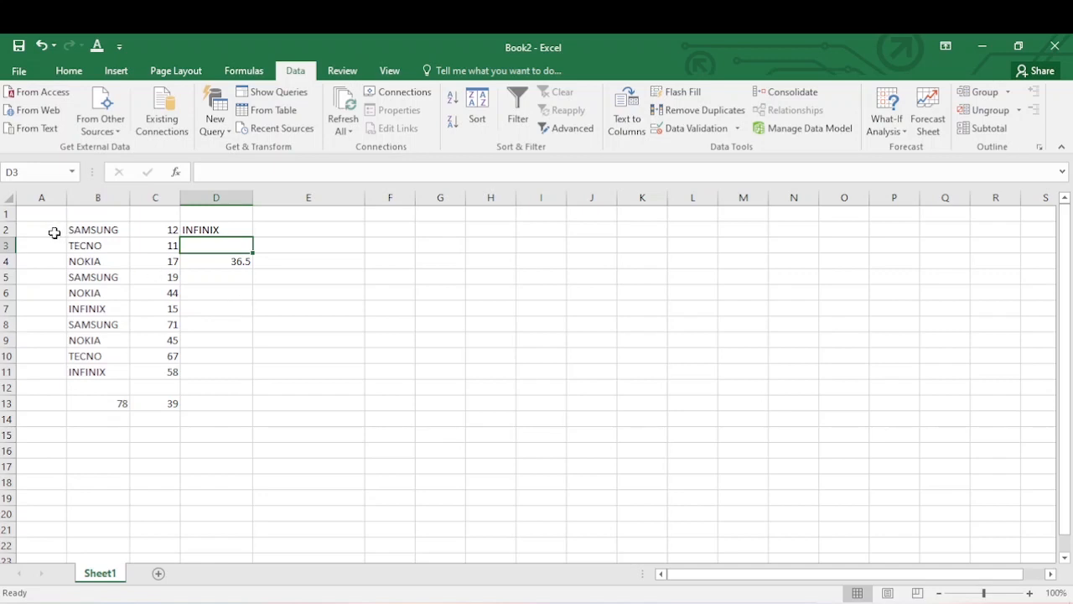
# Step: Clear the contents of the range A2:E13
pyautogui.moveTo(53, 230); pyautogui.dragTo(163, 264)
pyautogui.moveTo(252, 308); pyautogui.dragTo(311, 413)
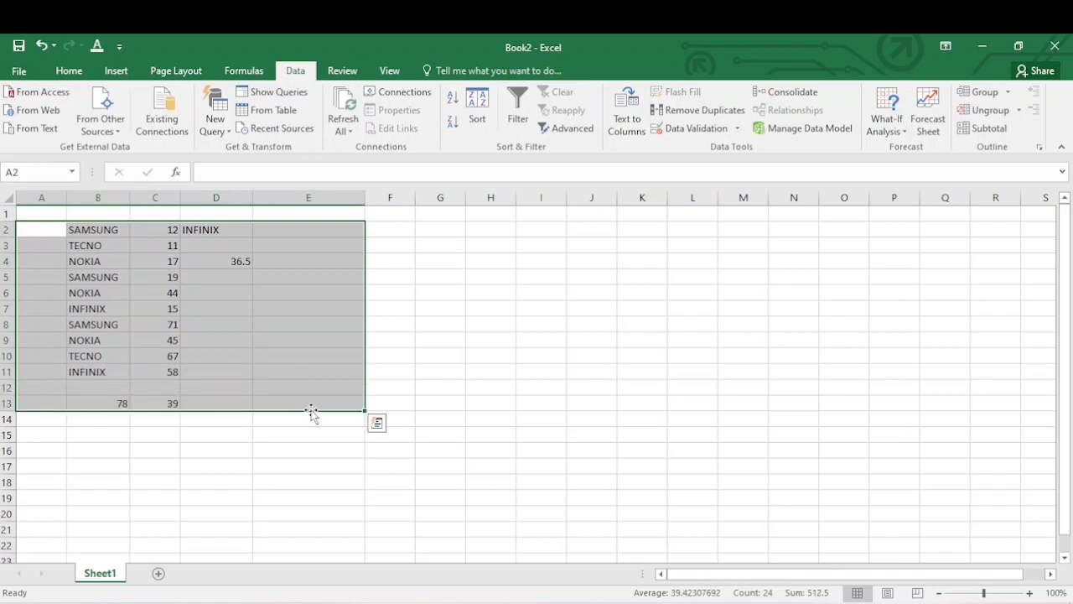
pyautogui.press('Delete')
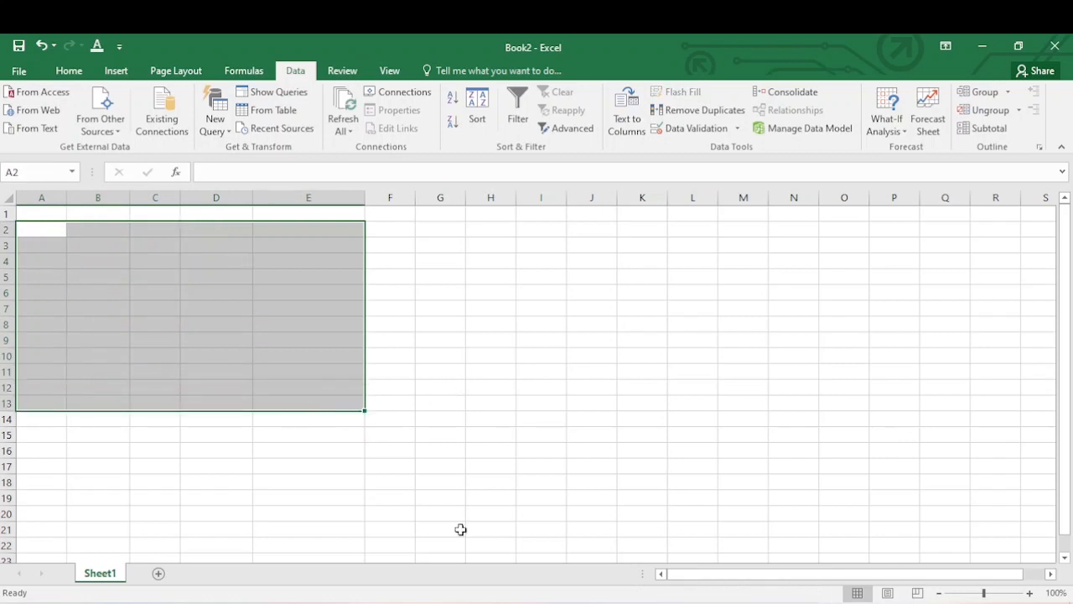
pyautogui.click(492, 446)
# Step: Enter the text VLOOK in cell B2 to introduce the next function
pyautogui.click(76, 231)
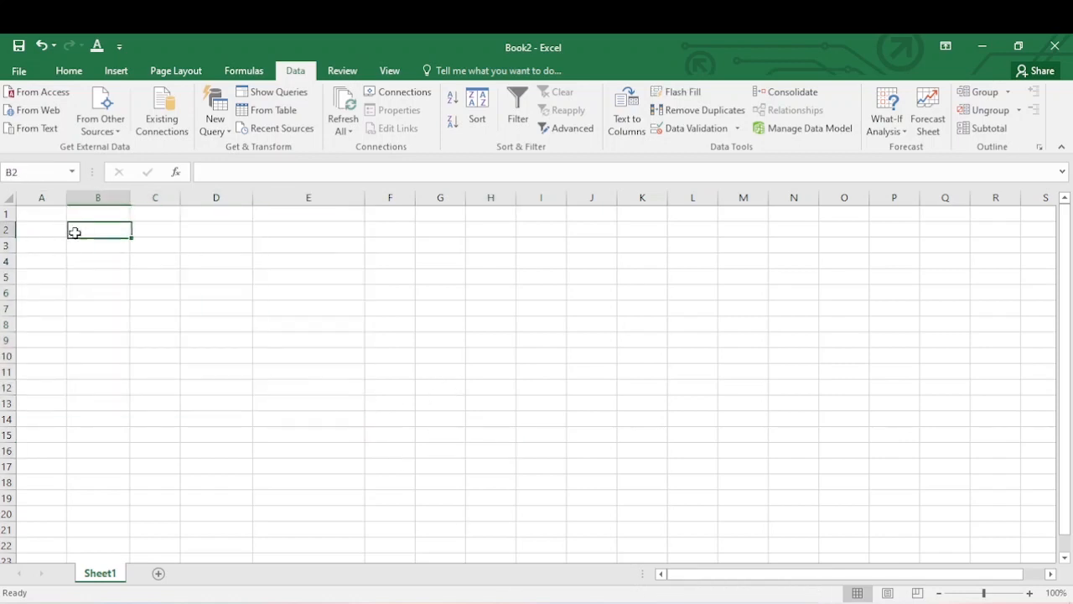
pyautogui.write('V')
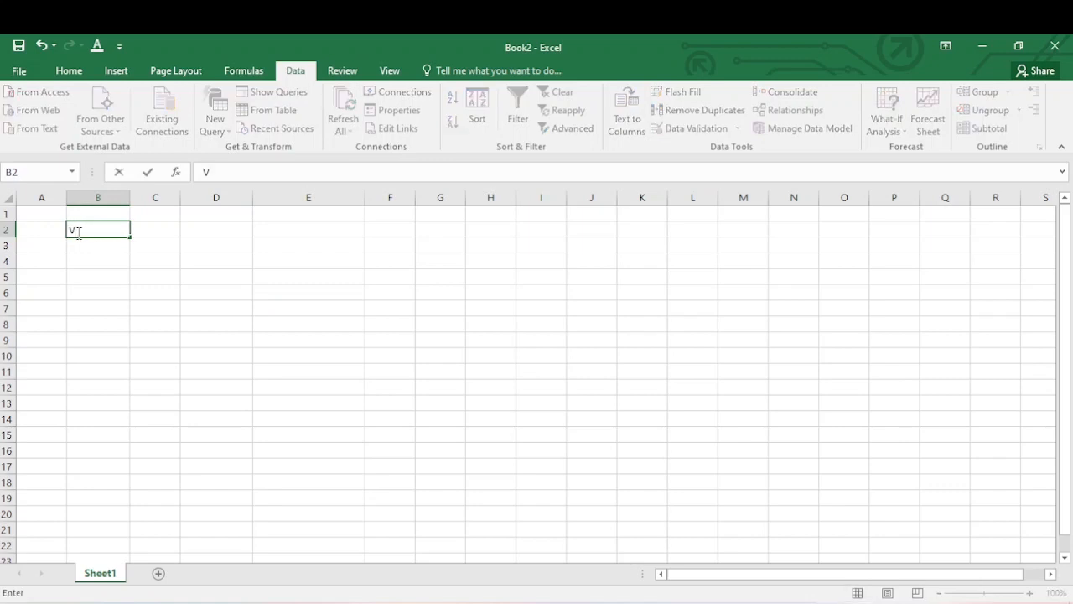
pyautogui.write('LOOK')
pyautogui.click(118, 293)
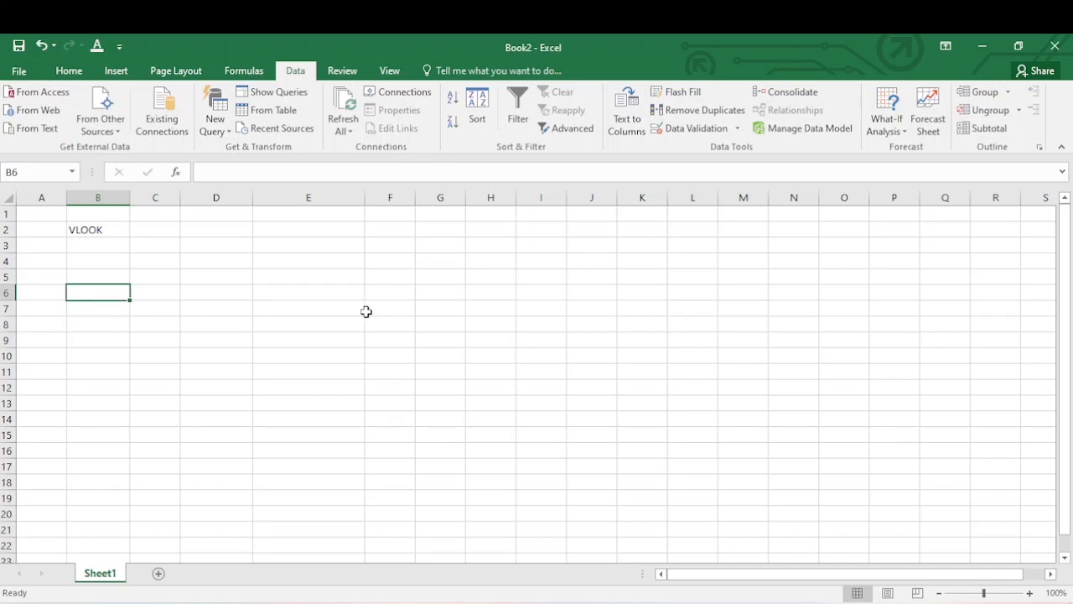
pyautogui.click(189, 311)
pyautogui.click(93, 232)
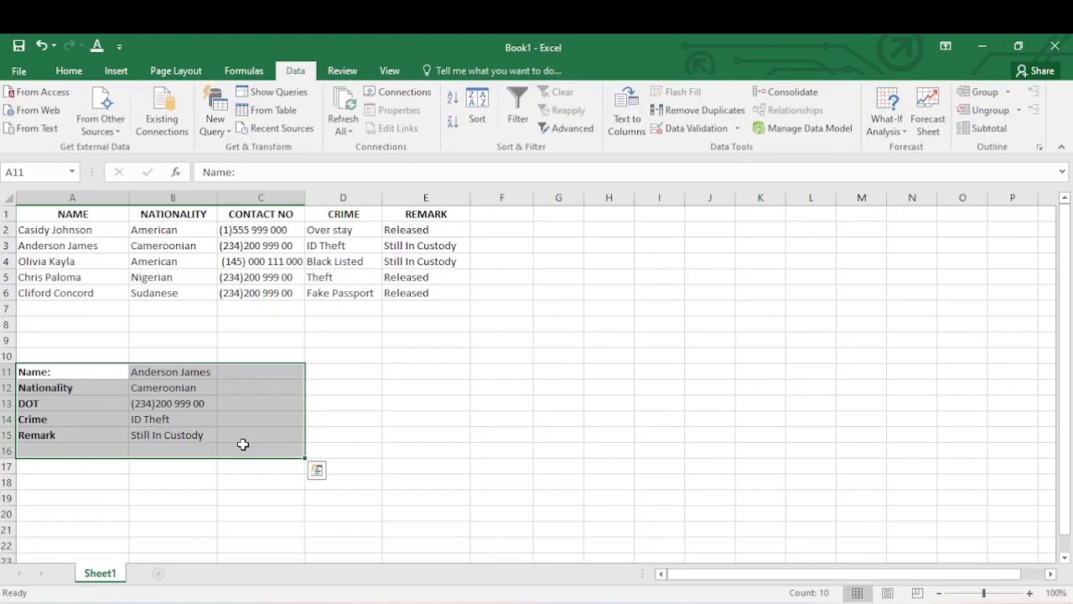
# Step: In the Book1 workbook, clear the existing lookup block in the range A11:C16
pyautogui.press('Delete')
pyautogui.click(414, 321)
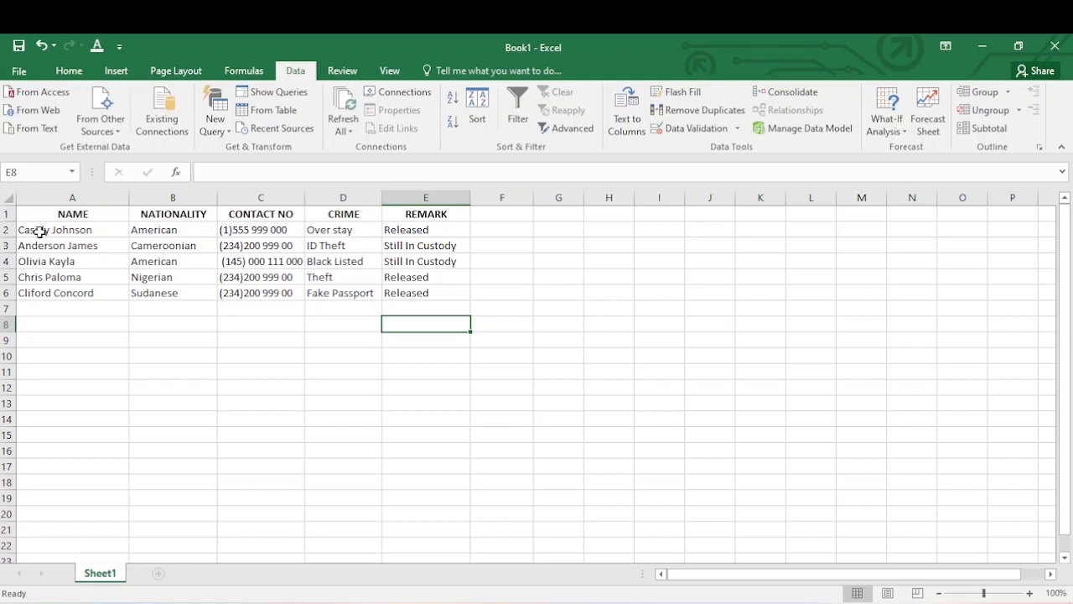
pyautogui.click(58, 341)
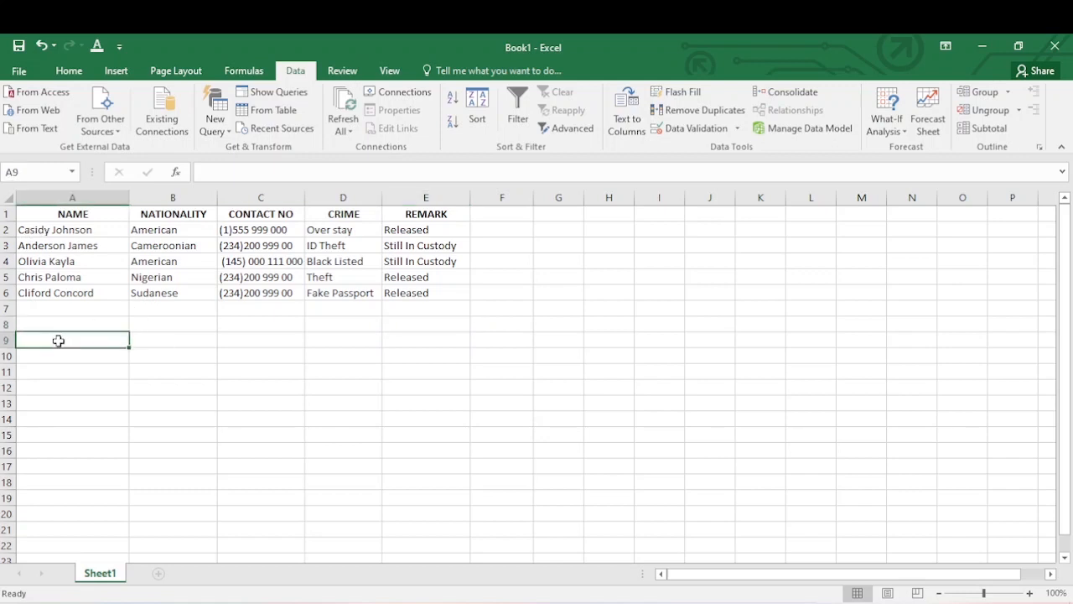
pyautogui.write('=v')
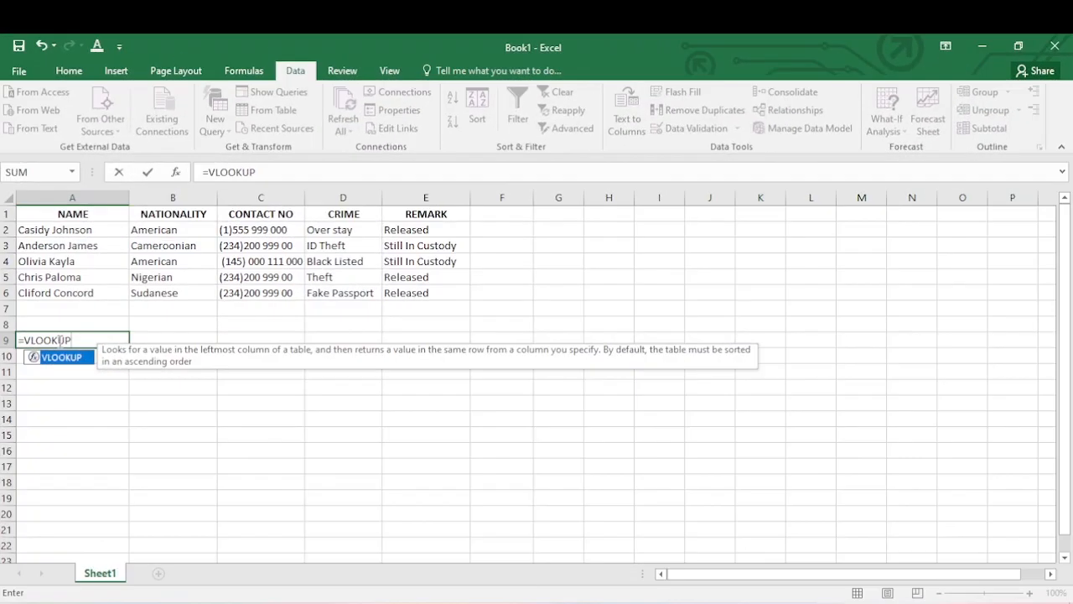
pyautogui.press('Return')
pyautogui.click(87, 340)
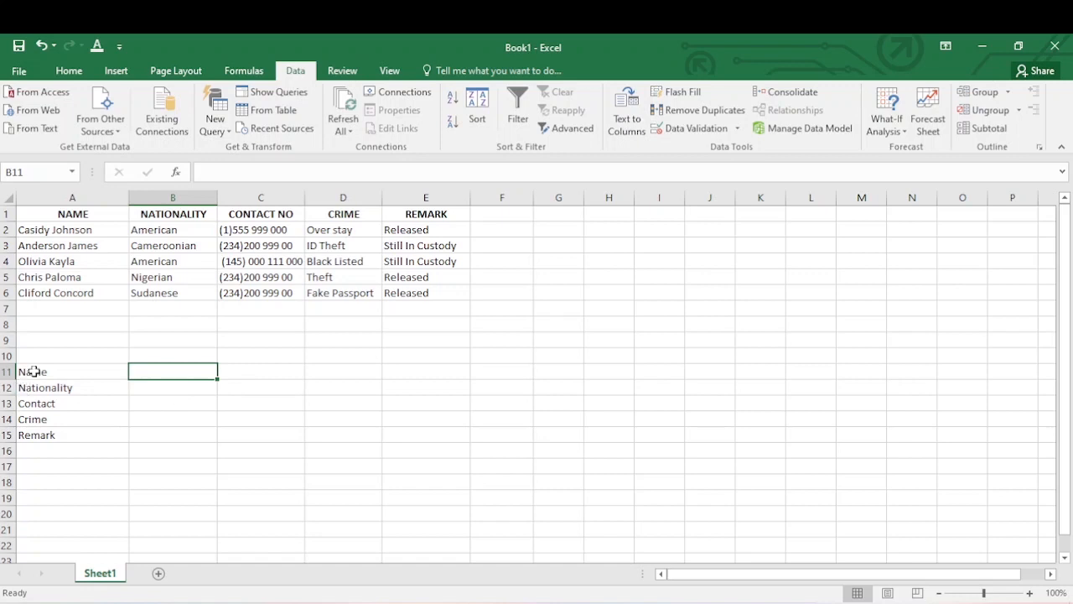
# Step: Make the labels in A11:A15 bold and enter the full name of the first listed person in cell B11
pyautogui.moveTo(33, 371); pyautogui.dragTo(54, 432)
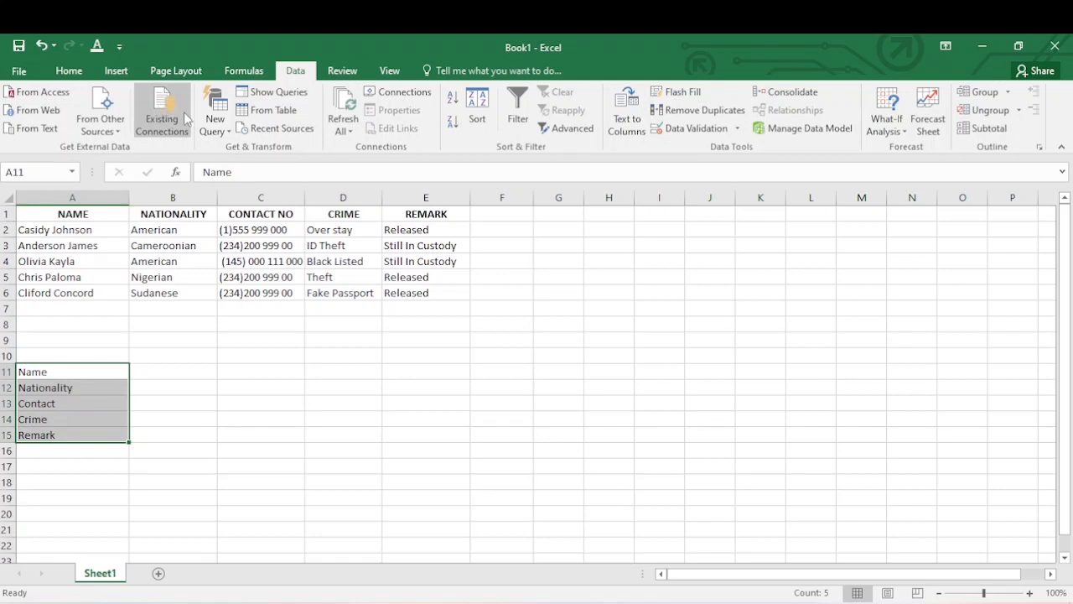
pyautogui.hotkey('ctrl', 'b')
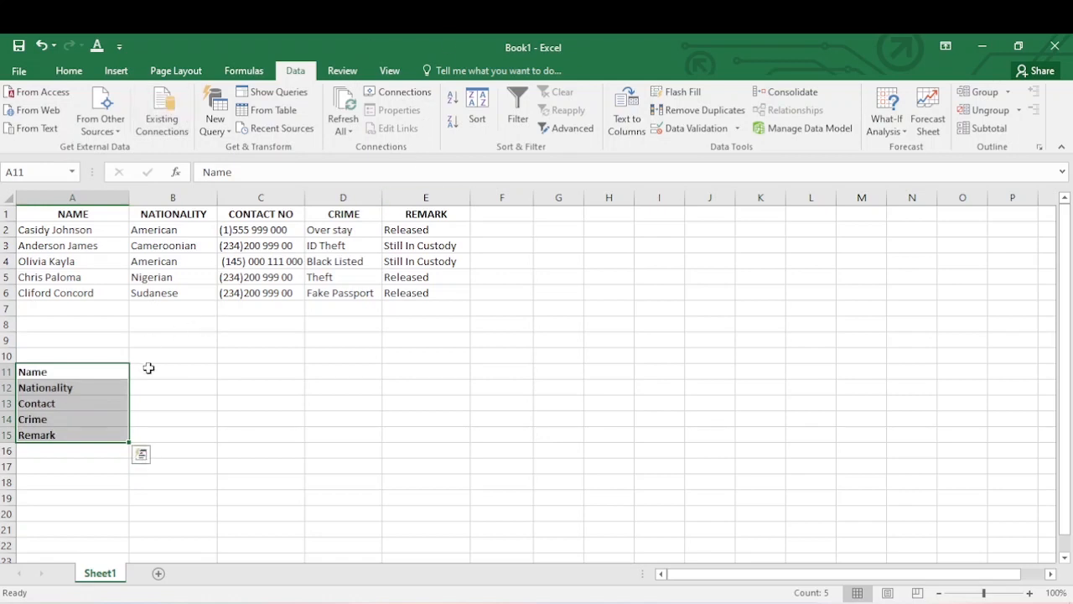
pyautogui.click(148, 368)
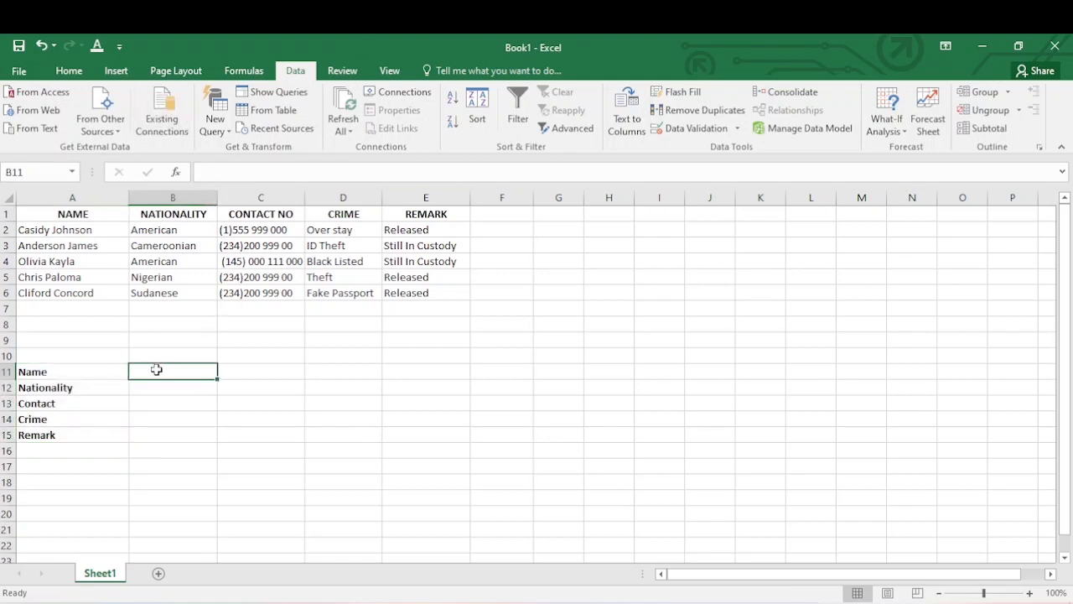
pyautogui.write('C')
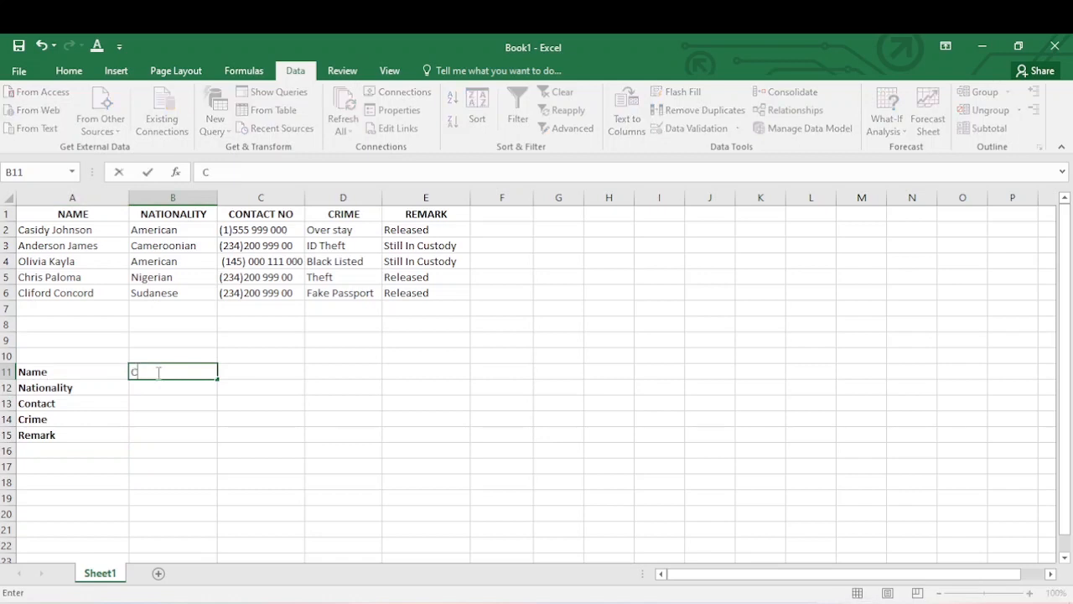
pyautogui.write('asidy Johnson')
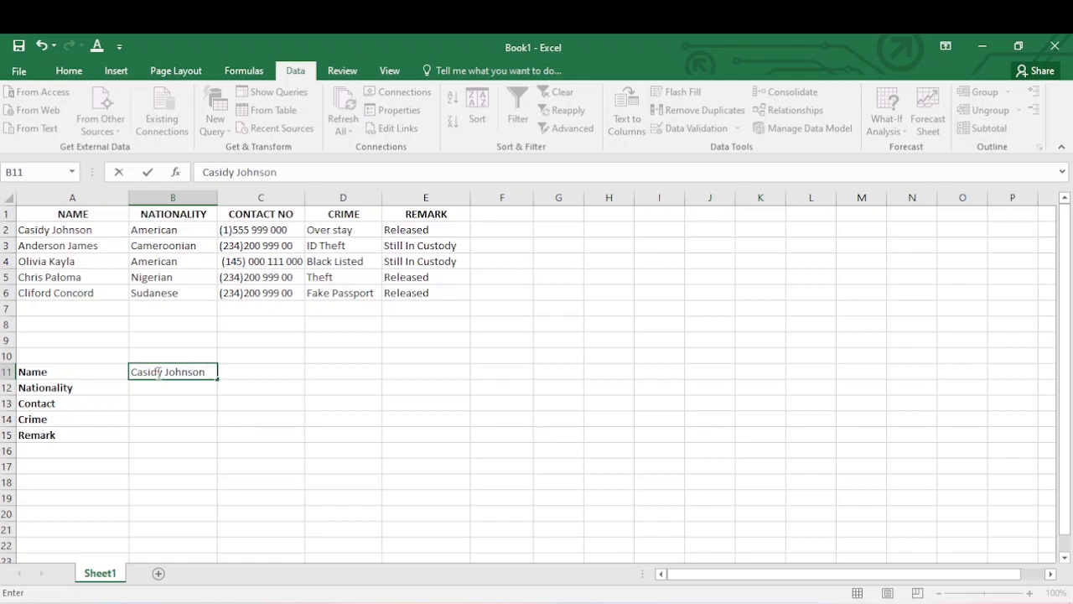
pyautogui.click(215, 417)
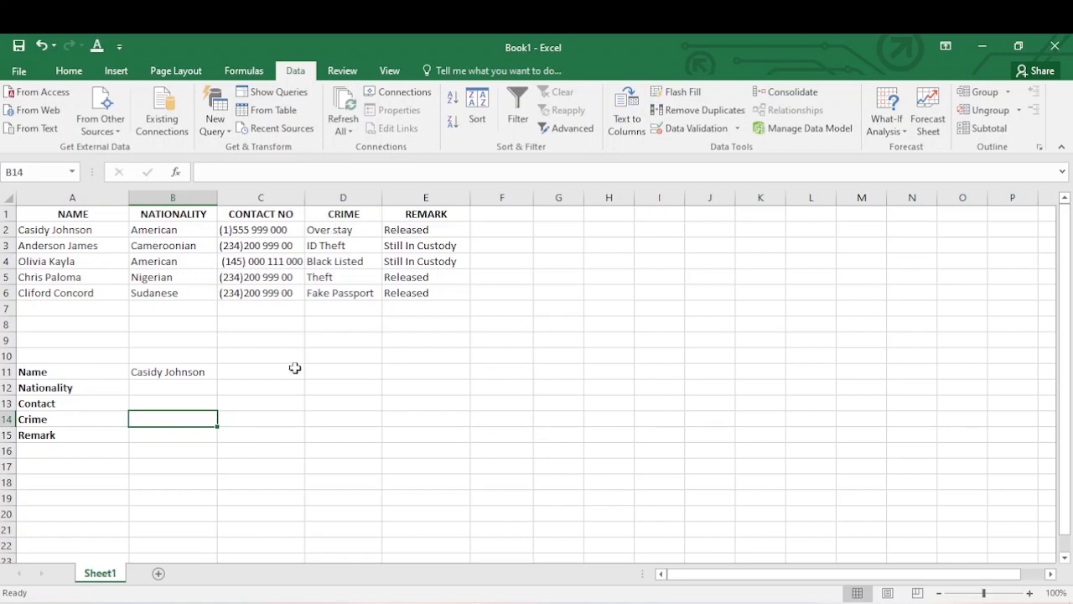
# Step: Look up the nationality in B12 with the formula =VLOOKUP(B11,A2:E6,2,FALSE)
pyautogui.click(169, 384)
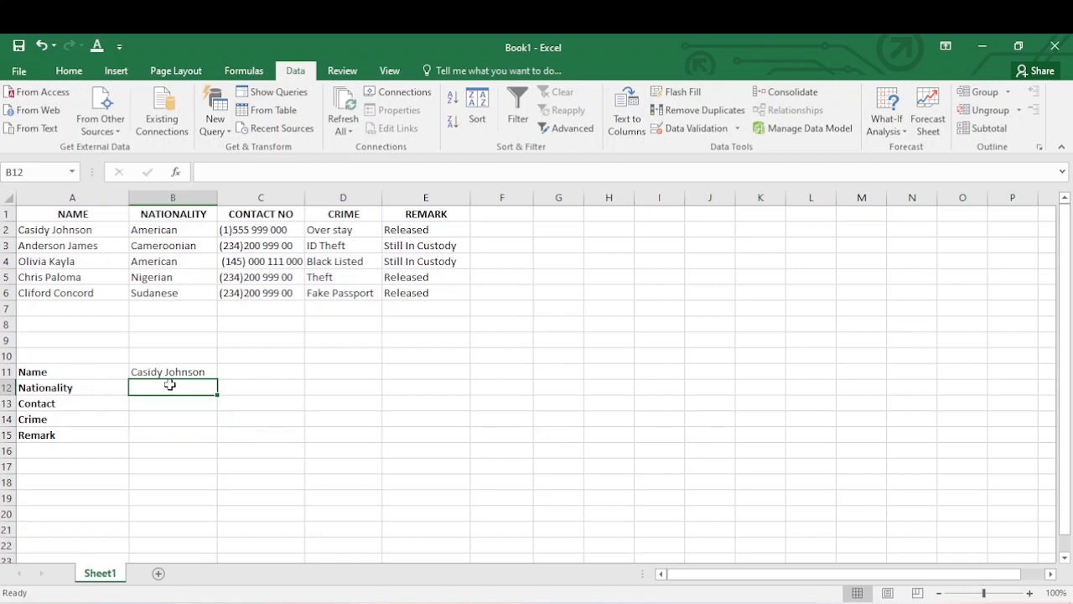
pyautogui.write('=')
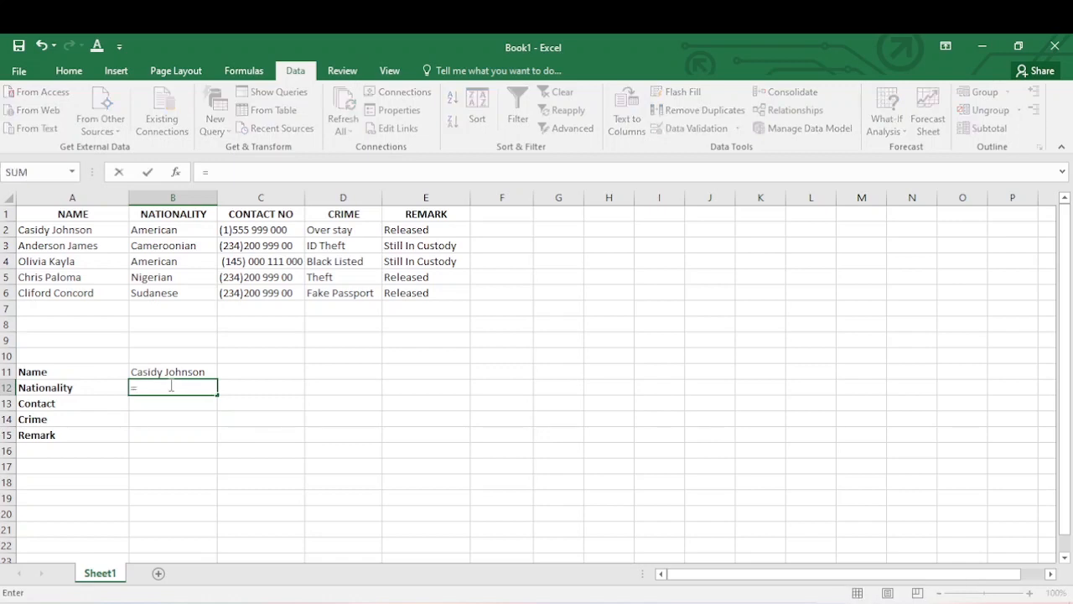
pyautogui.write('vlook')
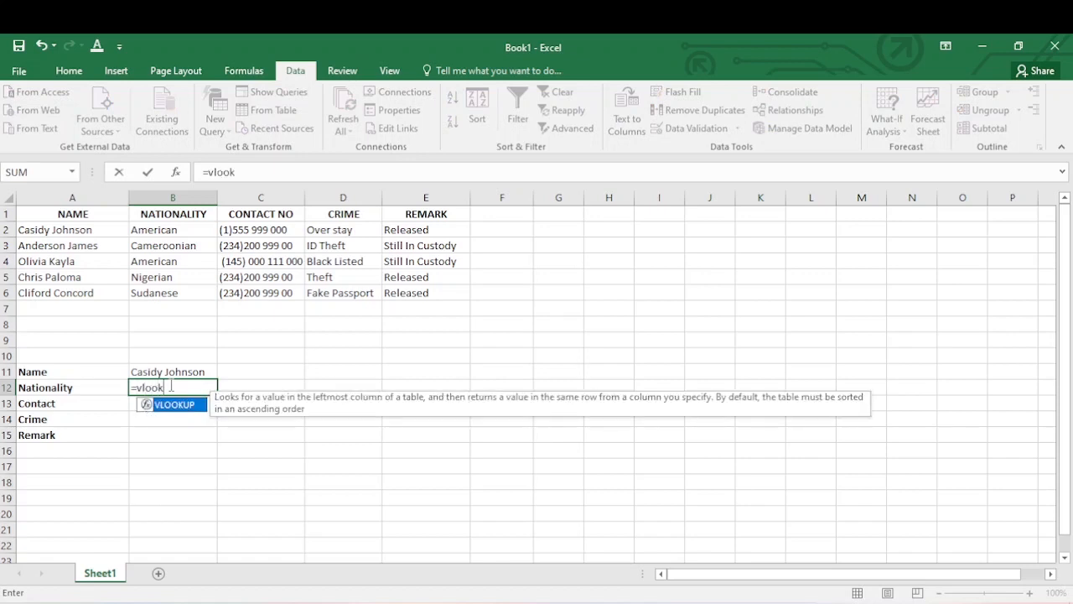
pyautogui.write('up(')
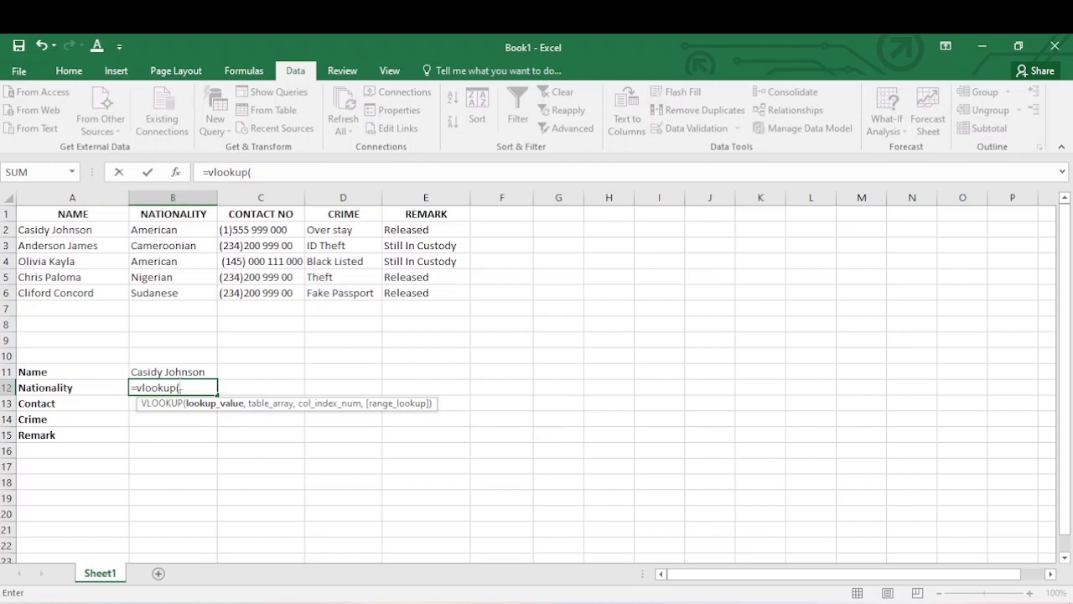
pyautogui.click(183, 372)
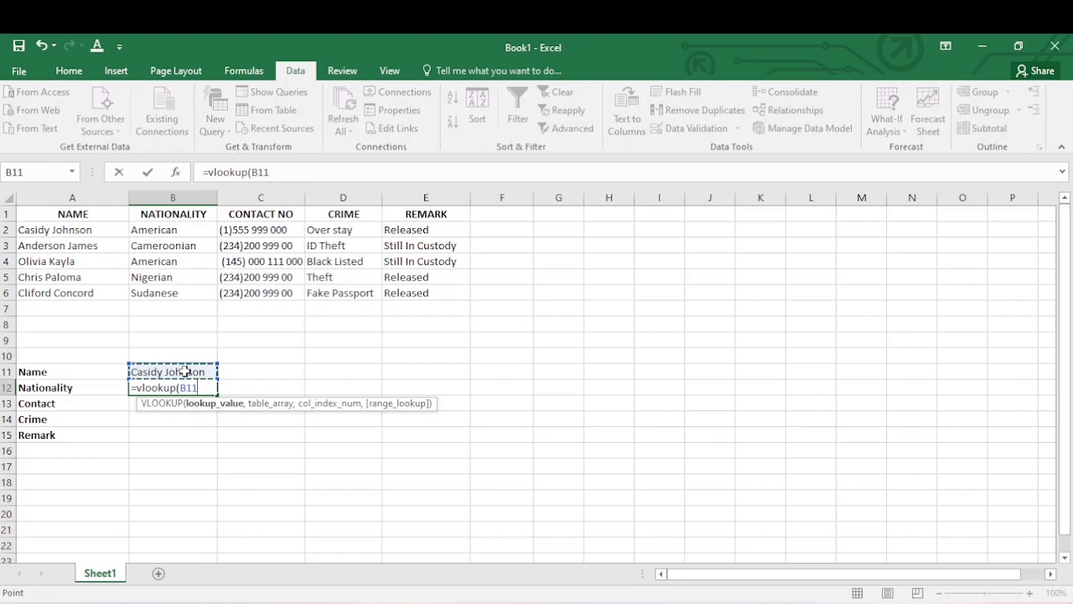
pyautogui.write(',')
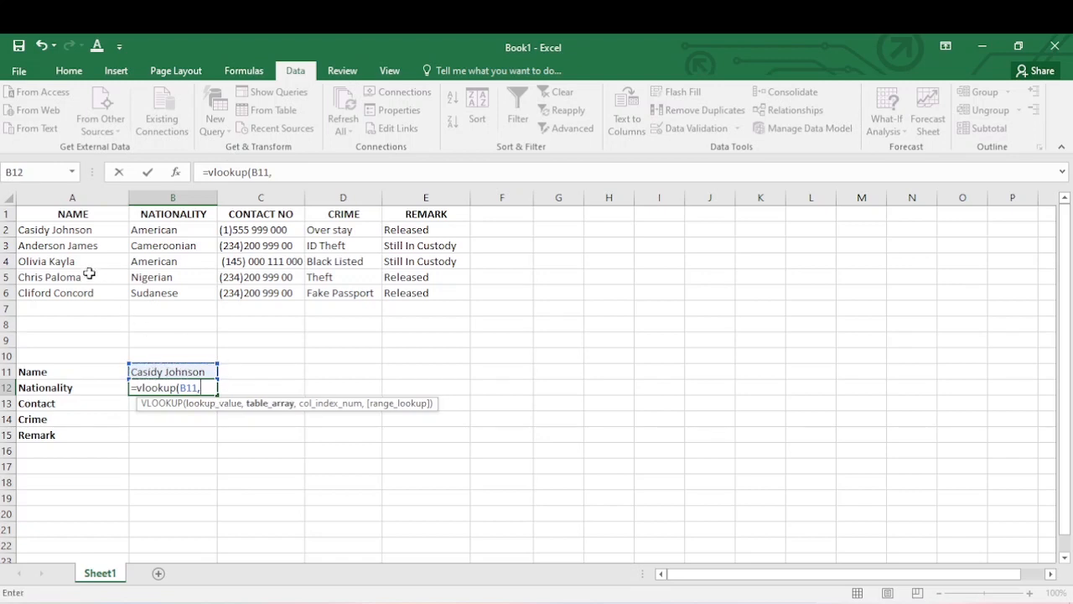
pyautogui.moveTo(23, 232); pyautogui.dragTo(410, 291)
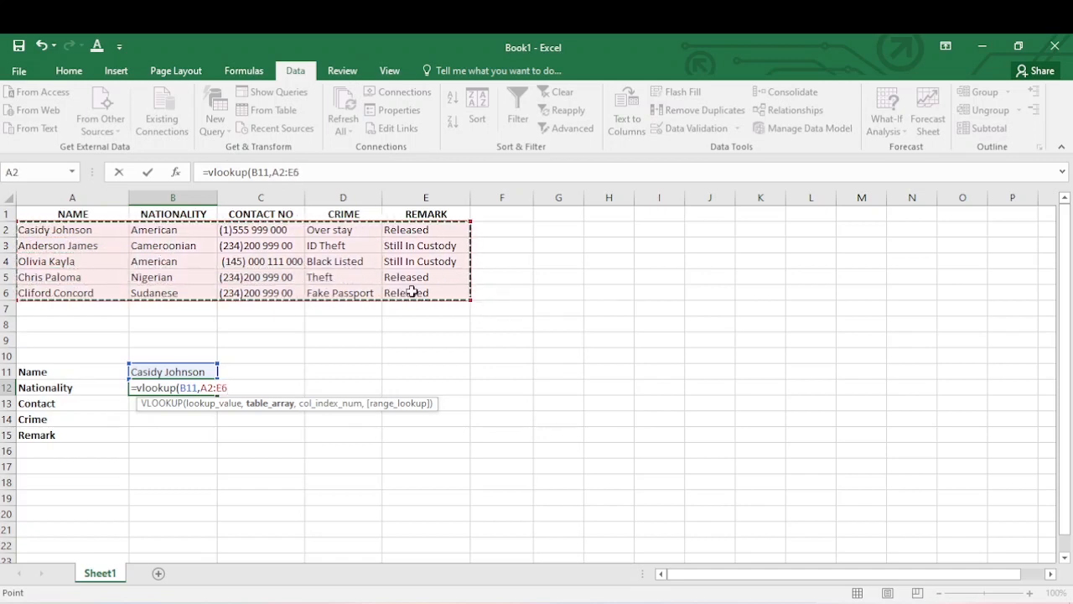
pyautogui.write(',')
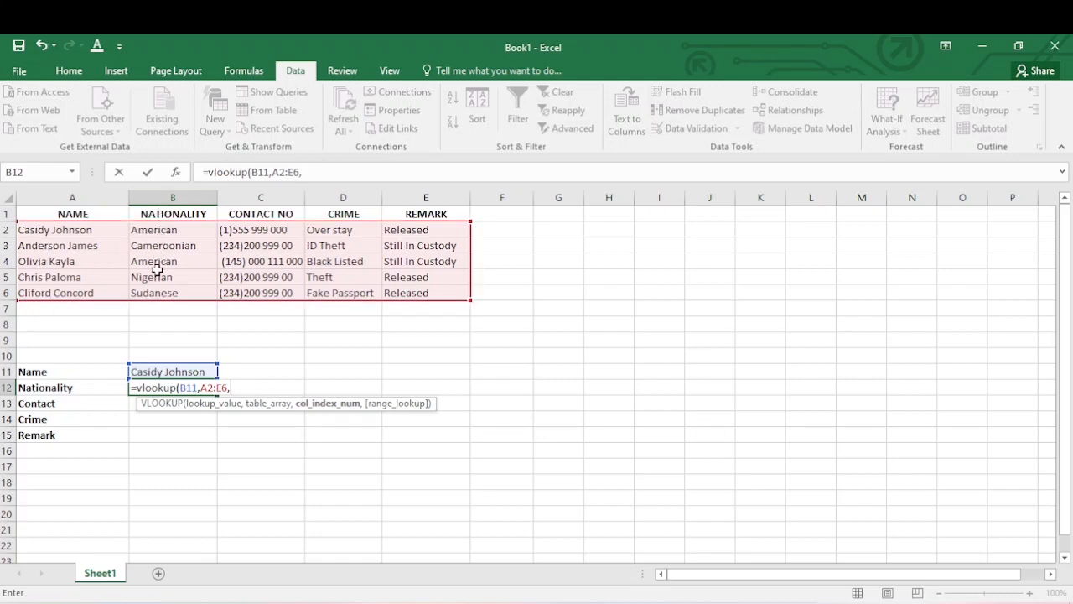
pyautogui.write('2,')
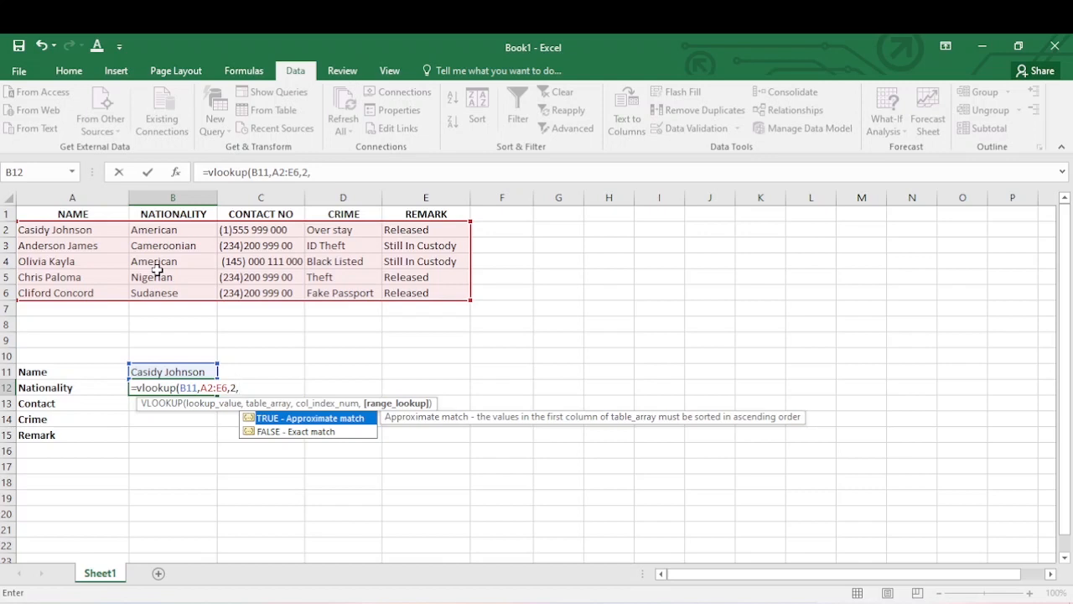
pyautogui.write('false)')
pyautogui.press('Return')
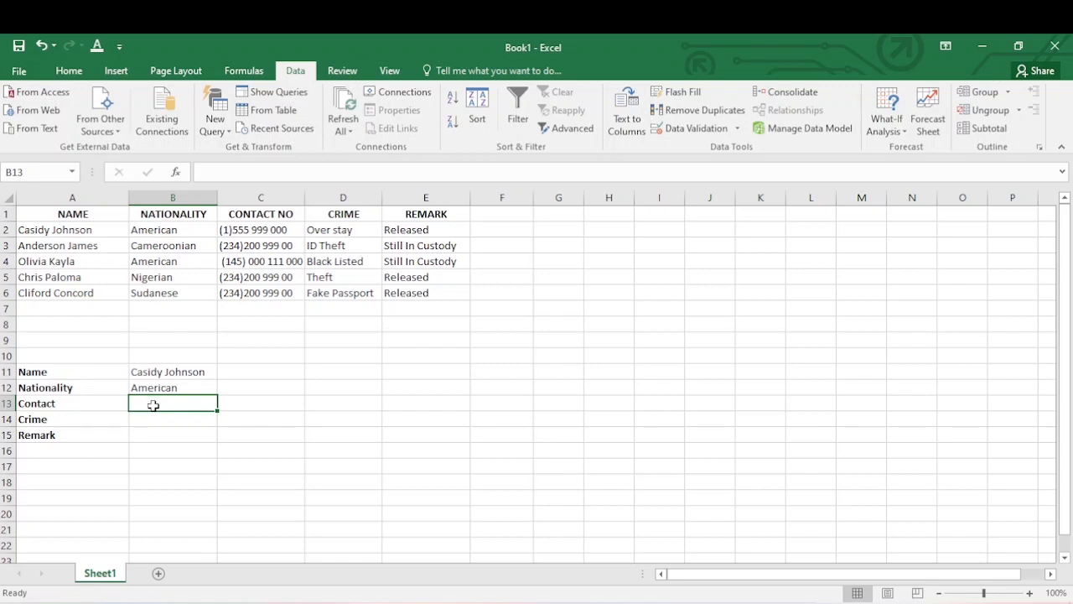
# Step: Look up the contact number in B13 with the formula =VLOOKUP(B11,A2:E6,3,FALSE)
pyautogui.write('=')
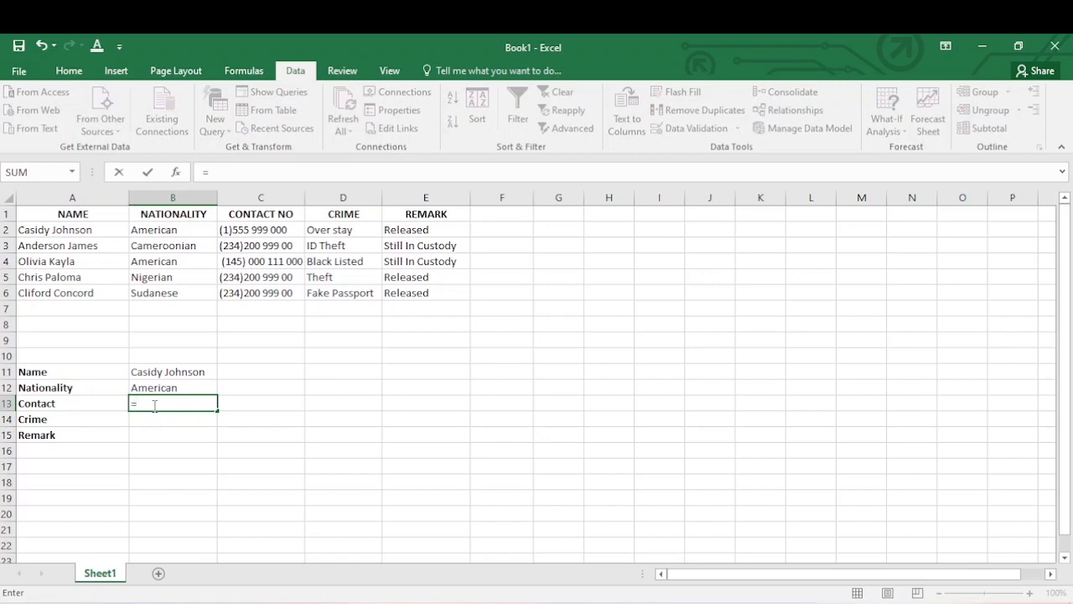
pyautogui.write('vl')
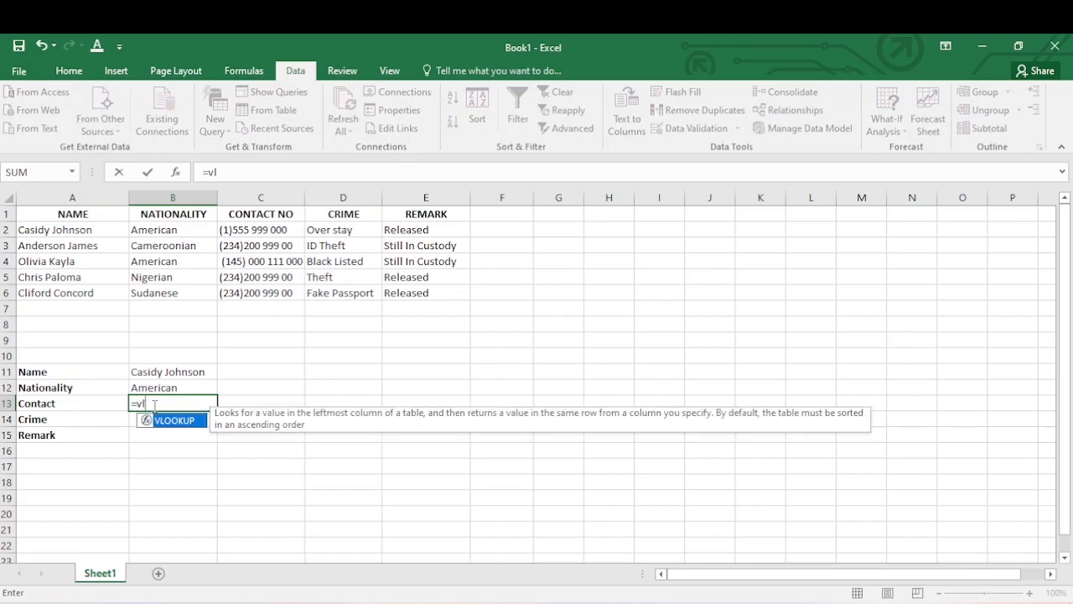
pyautogui.write('ookup(')
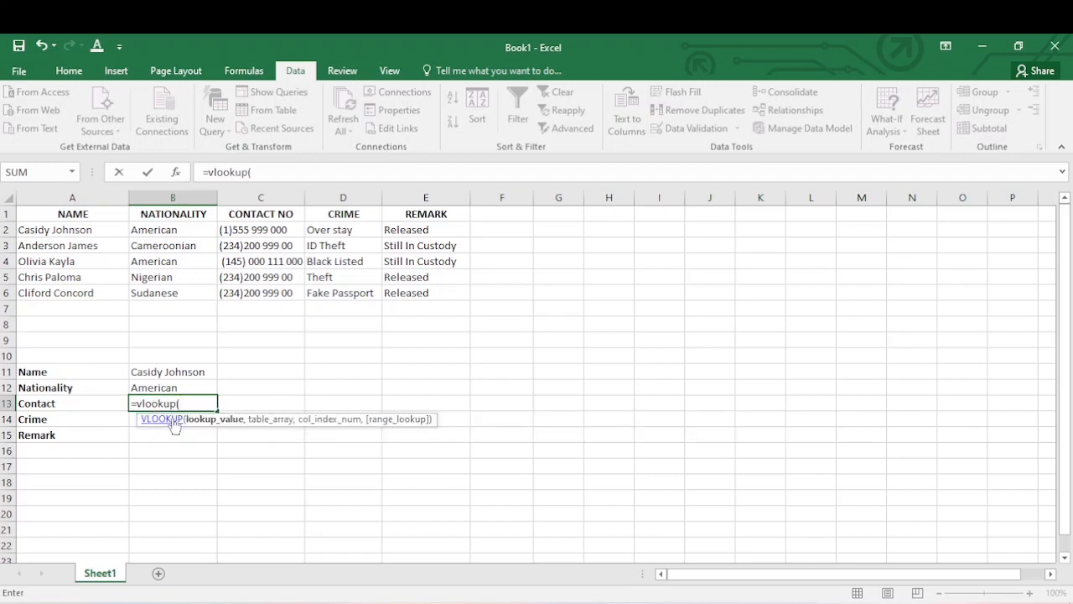
pyautogui.click(188, 372)
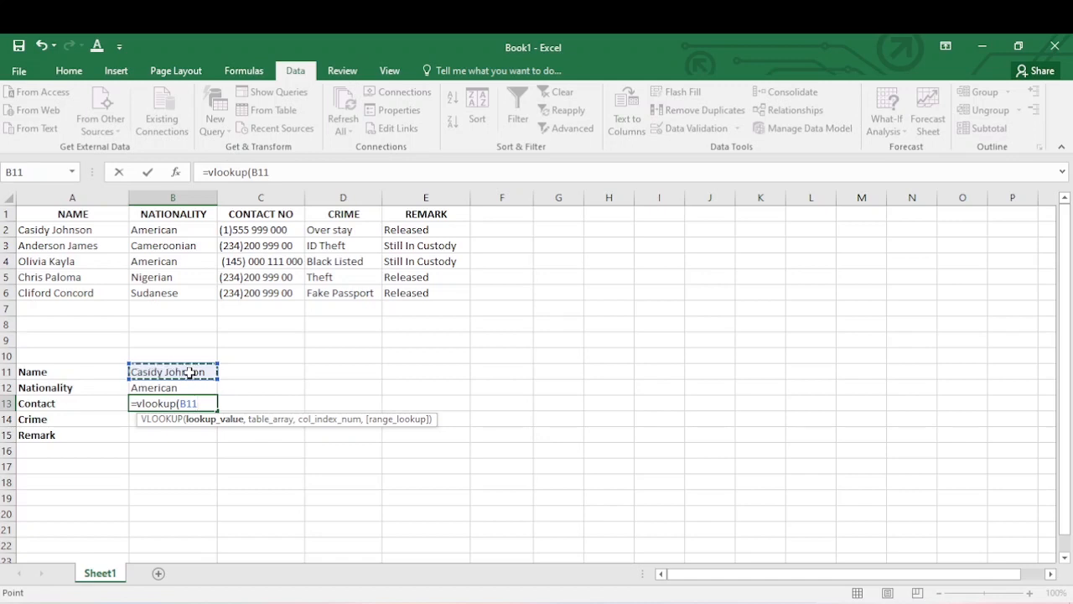
pyautogui.write(',')
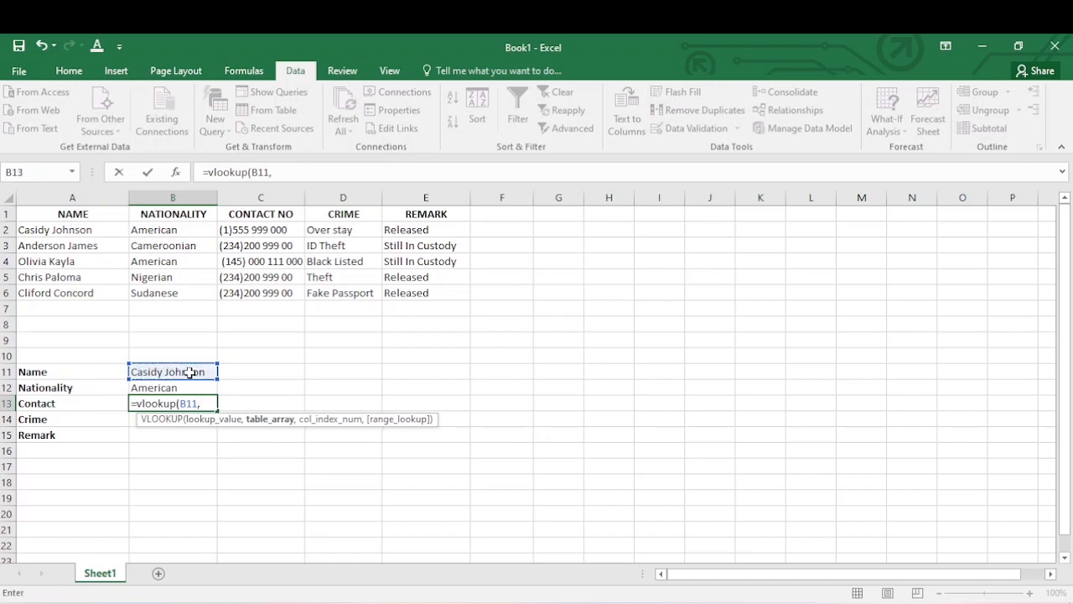
pyautogui.moveTo(30, 230); pyautogui.dragTo(417, 292)
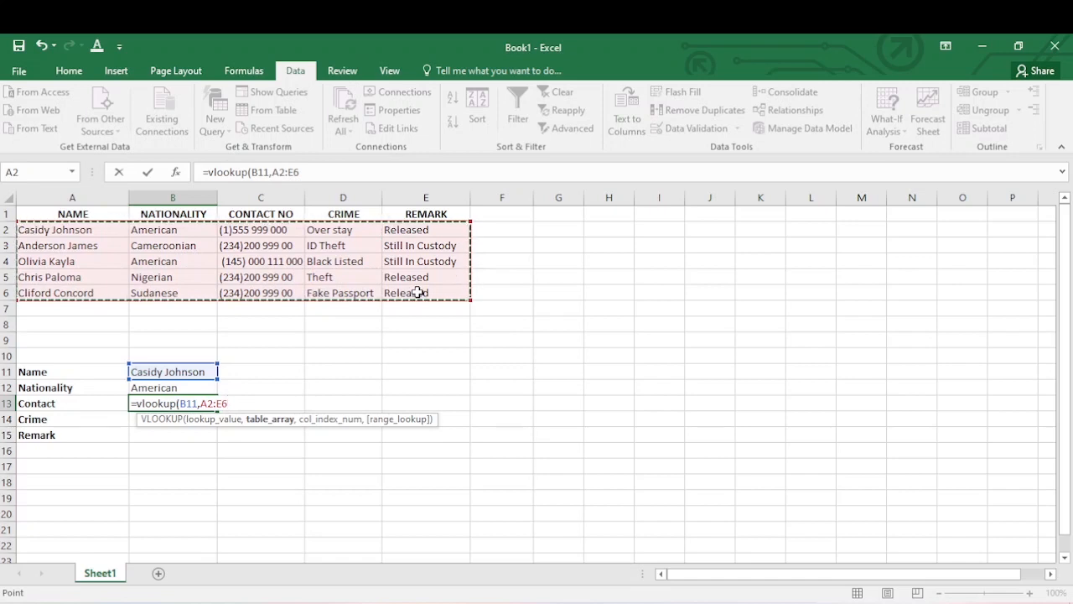
pyautogui.write(',')
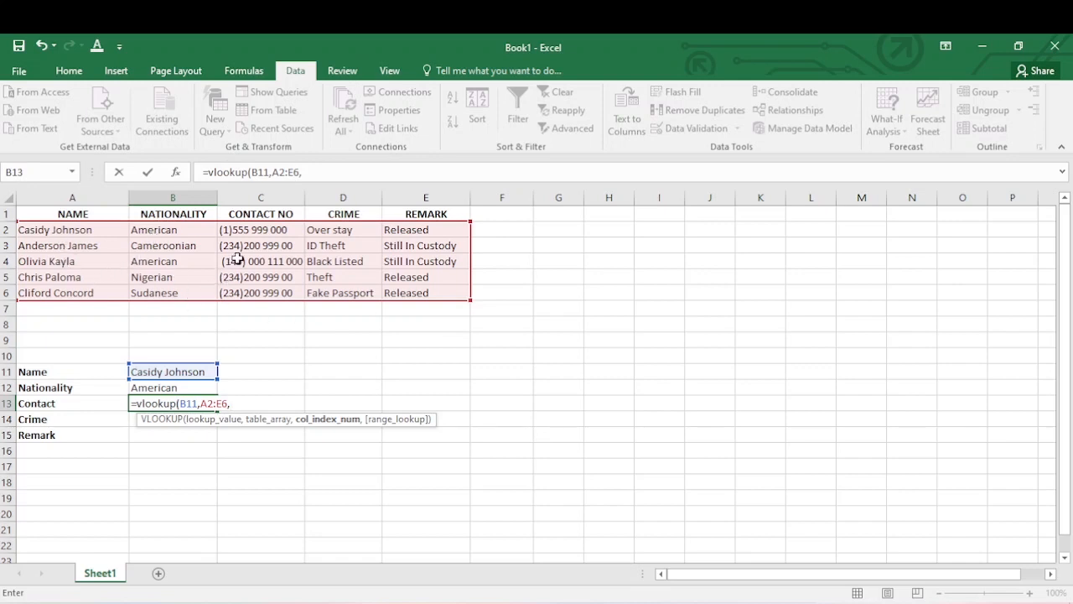
pyautogui.write('3,')
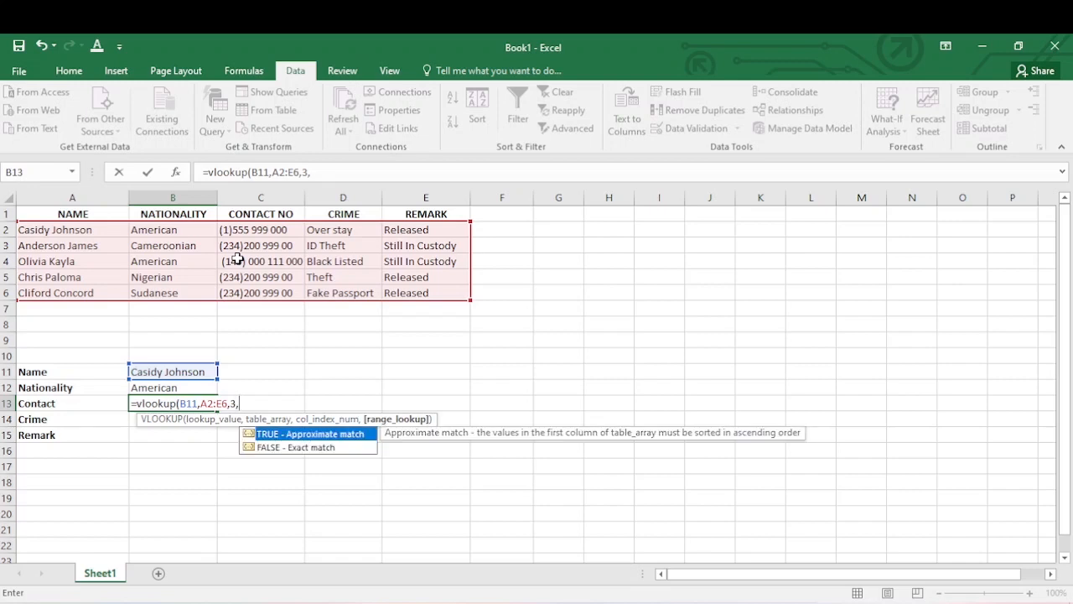
pyautogui.write('false)')
pyautogui.press('Return')
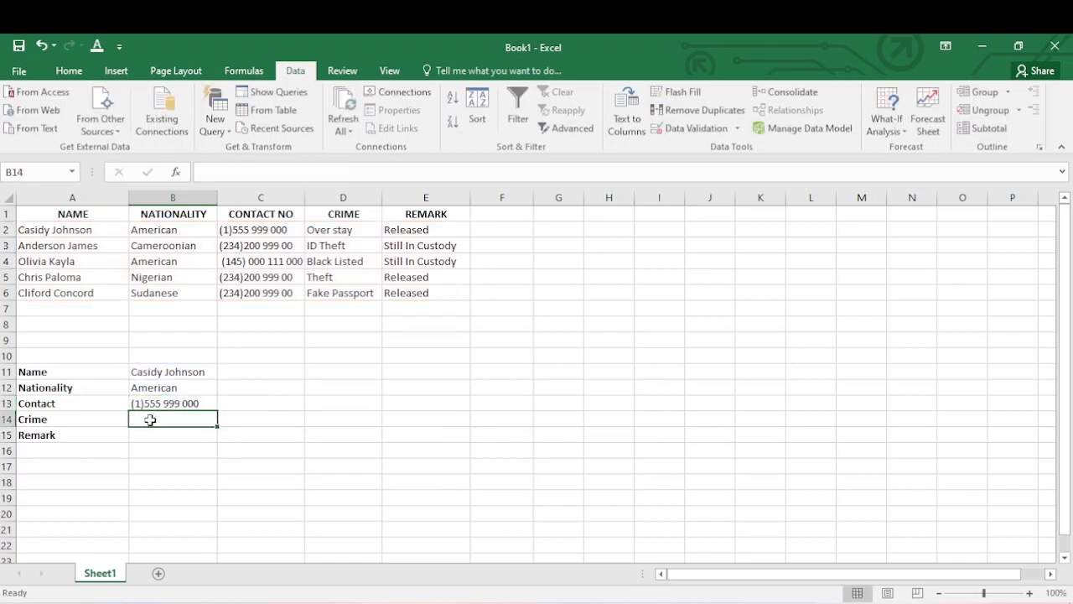
# Step: Look up the remark in B15 with the formula =VLOOKUP(B11,A2:E6,5,FALSE)
pyautogui.write('=')
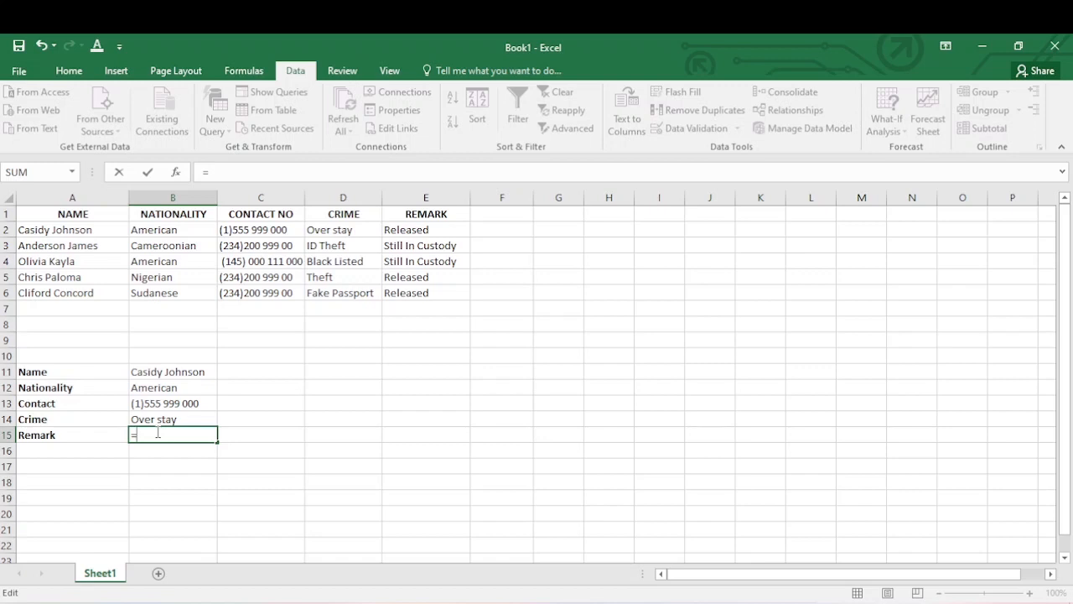
pyautogui.write('vl')
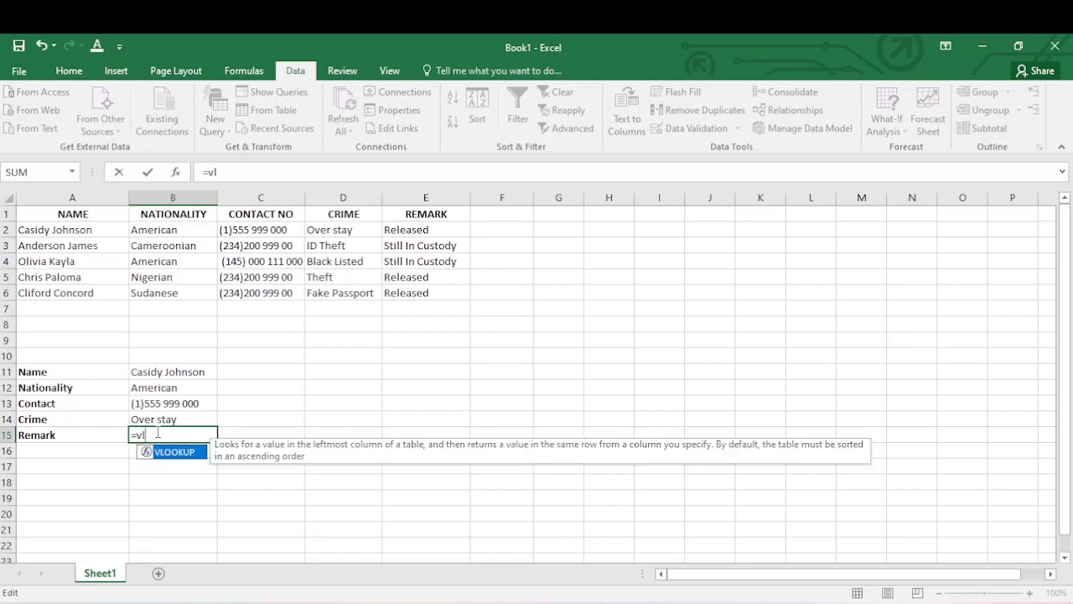
pyautogui.write('ookup(')
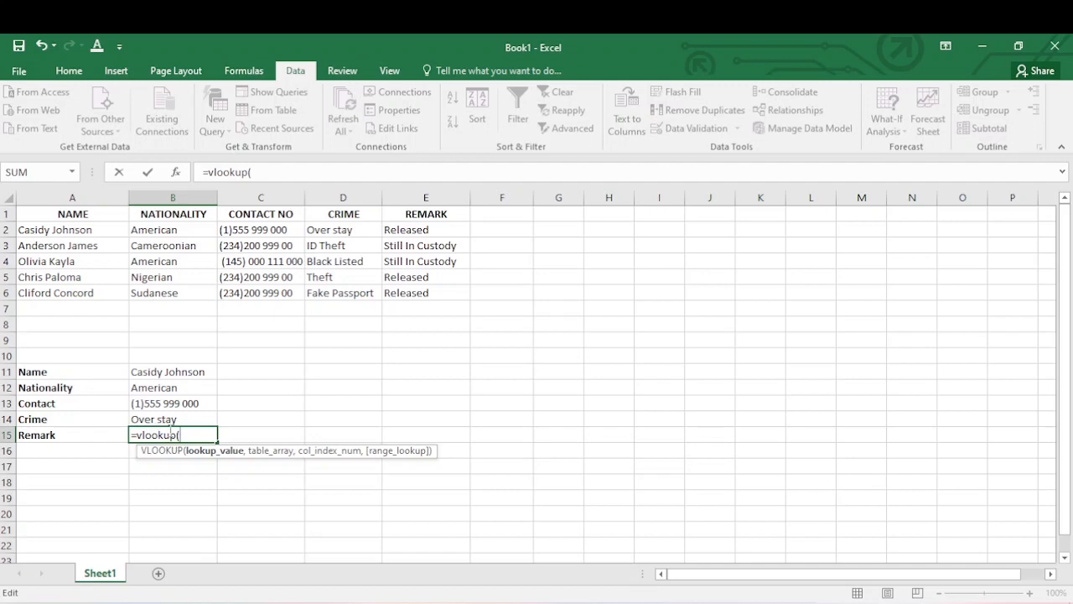
pyautogui.click(188, 372)
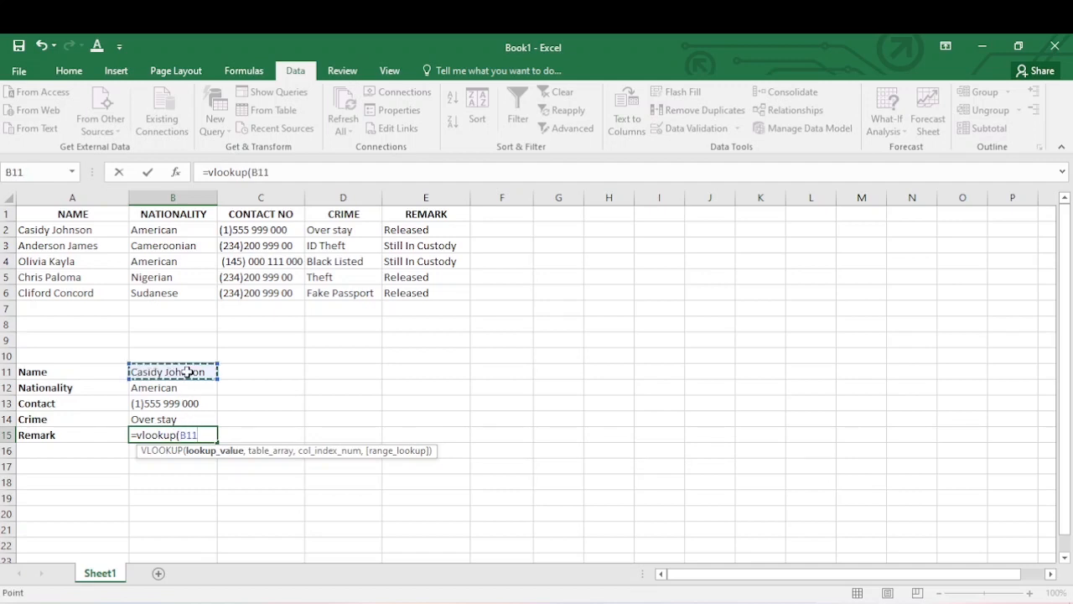
pyautogui.write(',')
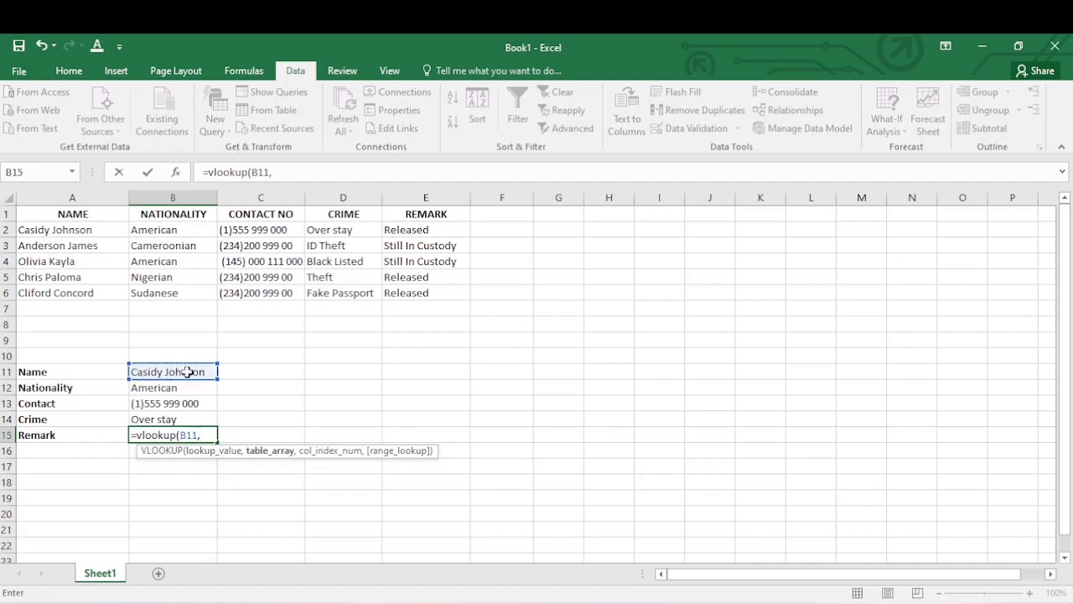
pyautogui.moveTo(22, 229); pyautogui.dragTo(440, 289)
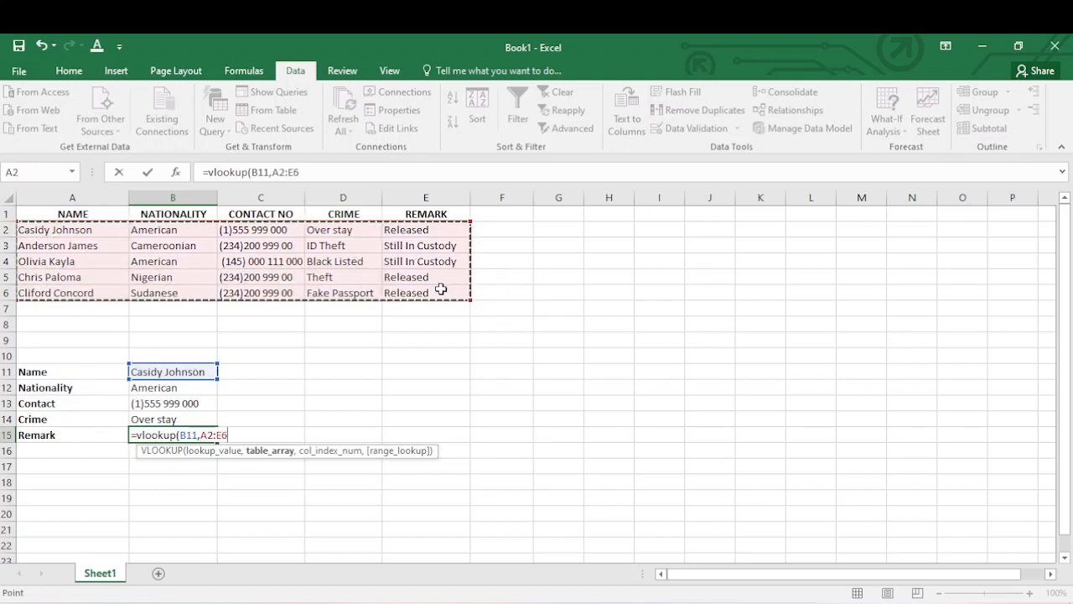
pyautogui.write(',')
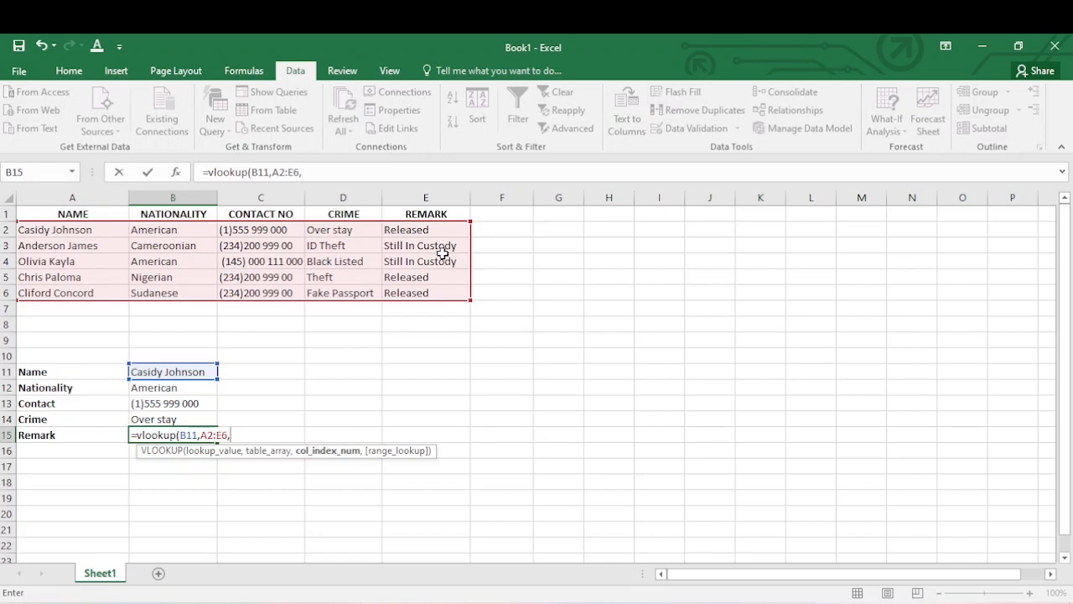
pyautogui.write('5,')
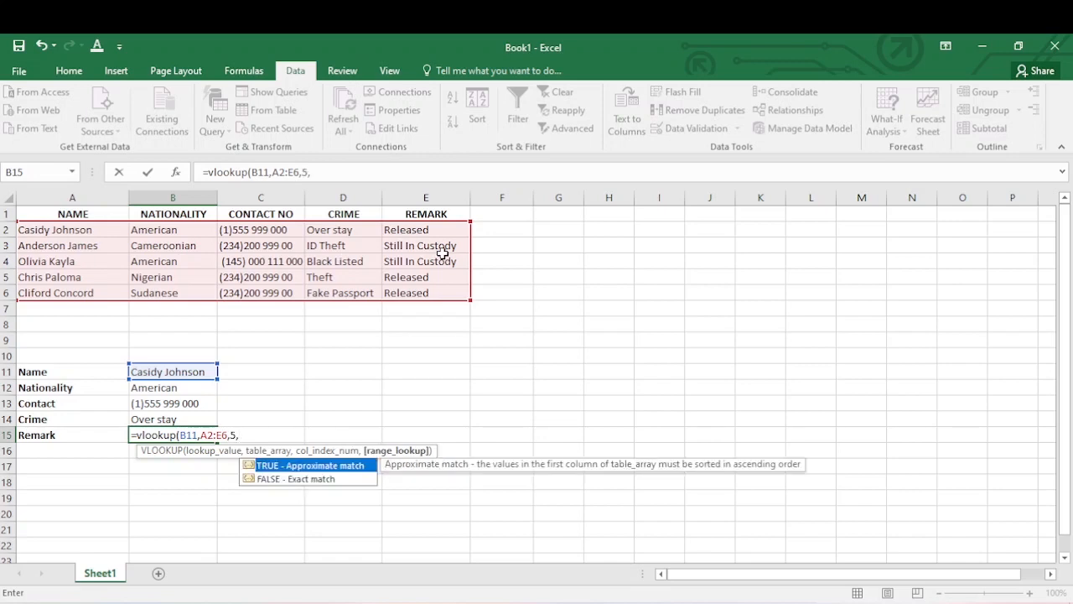
pyautogui.write('false)')
pyautogui.press('Return')
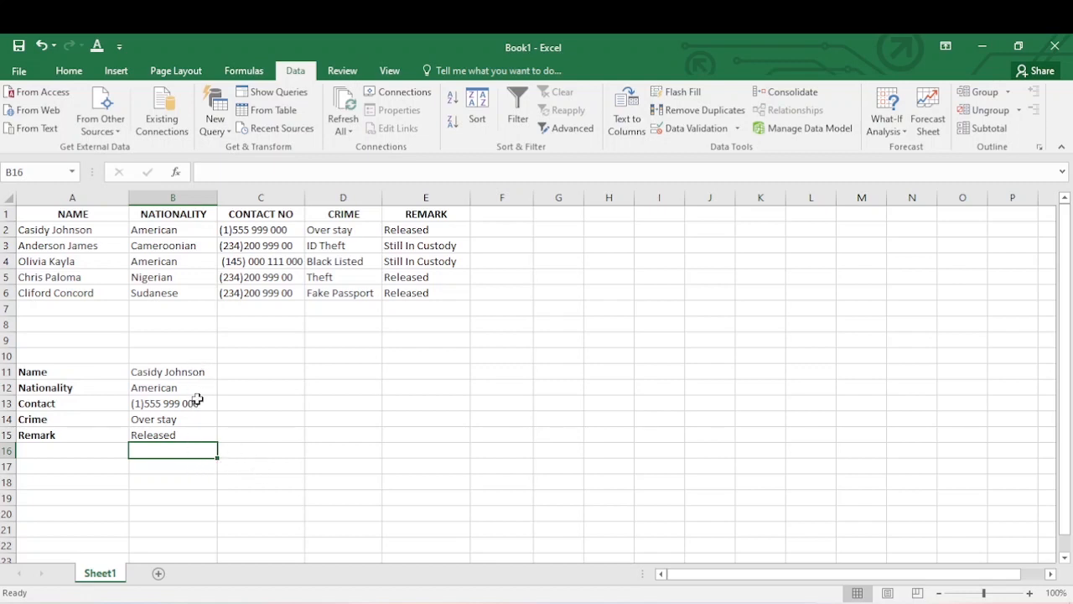
# Step: Replace the name in B11 with the full name of the person listed in A4 to test the lookups
pyautogui.click(191, 369)
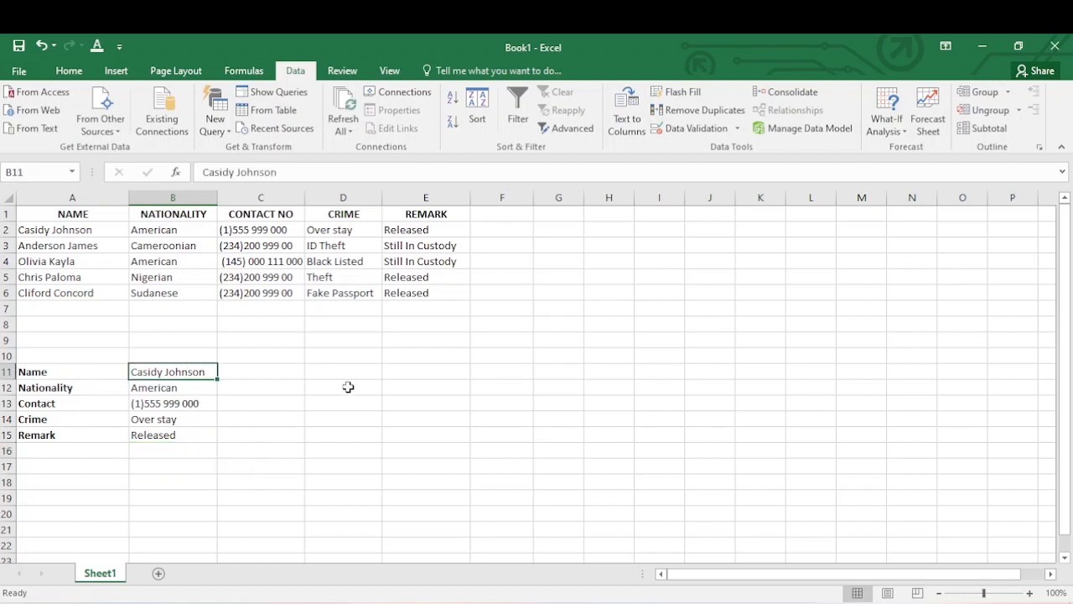
pyautogui.write('Olivia')
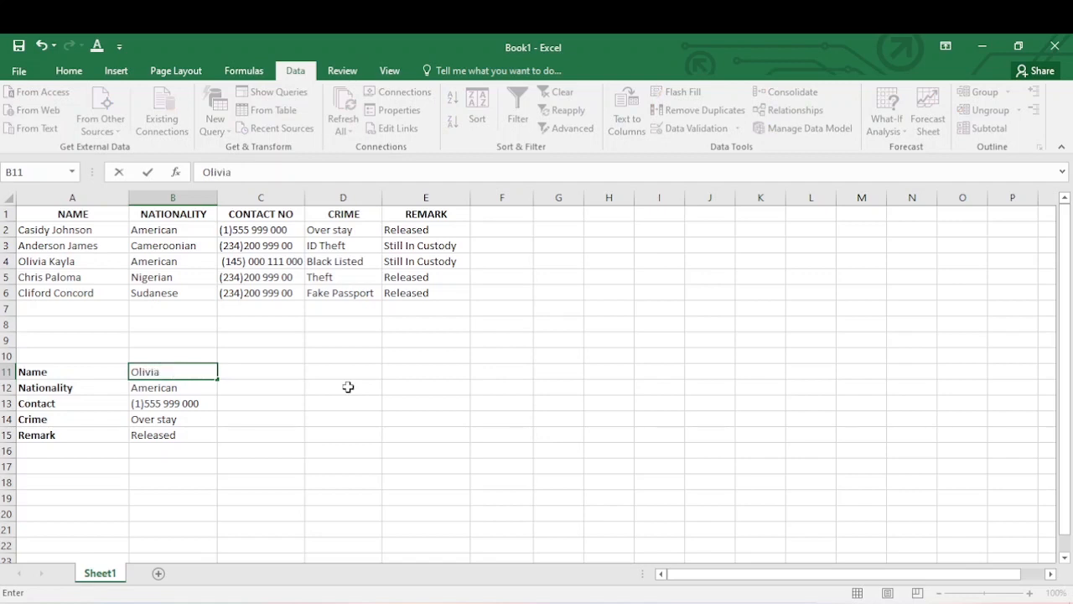
pyautogui.write(' Kayla')
pyautogui.click(348, 386)
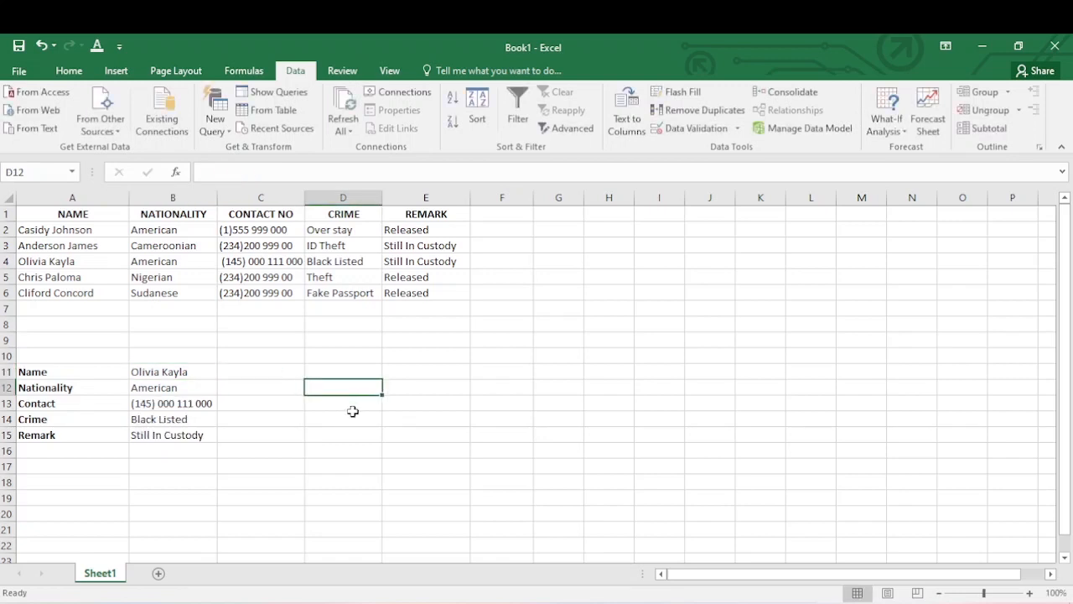
# Step: Add list data validation with an in-cell dropdown to B11, using the names in =$A$2:$A$6 as the source
pyautogui.click(183, 372)
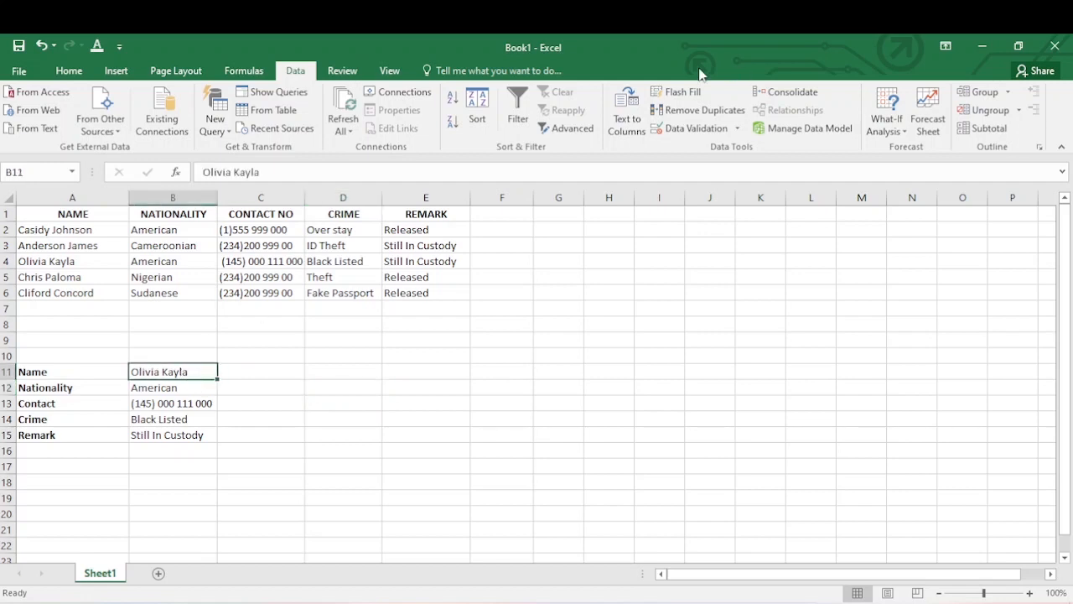
pyautogui.click(676, 128)
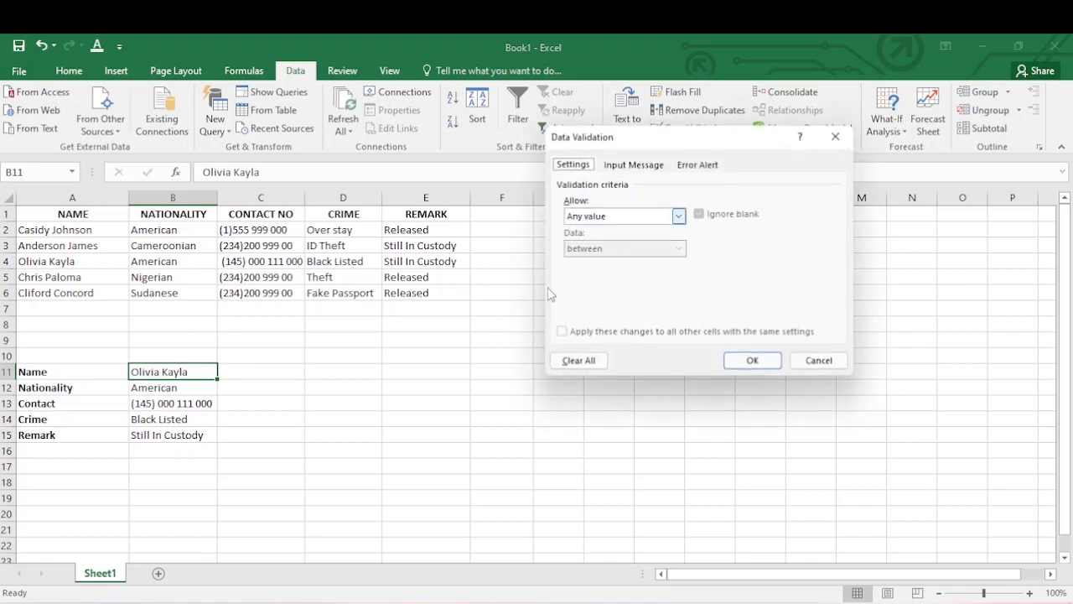
pyautogui.click(654, 220)
pyautogui.click(601, 266)
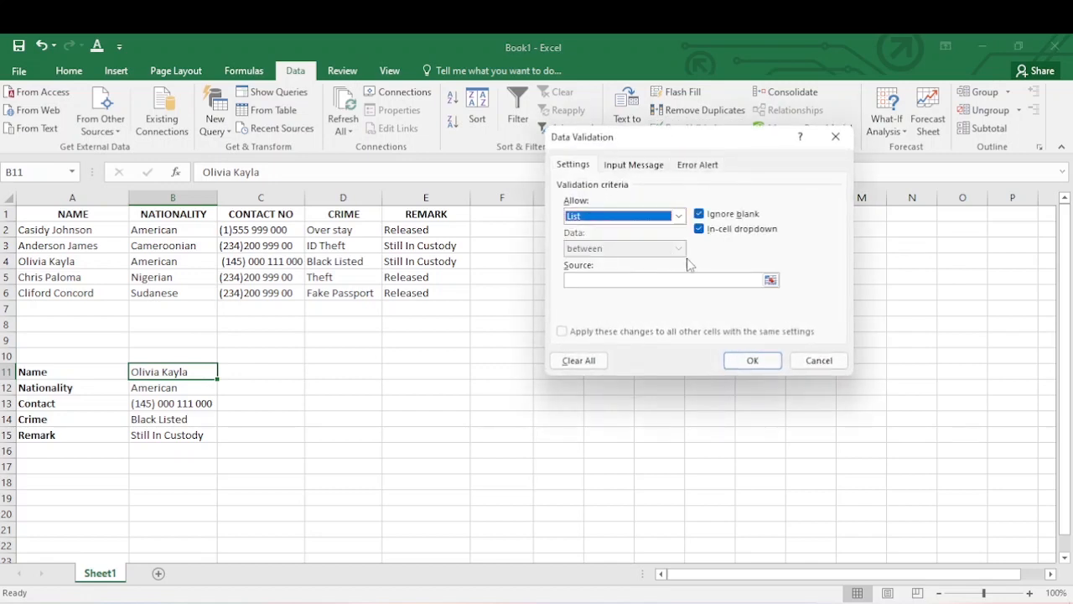
pyautogui.click(770, 280)
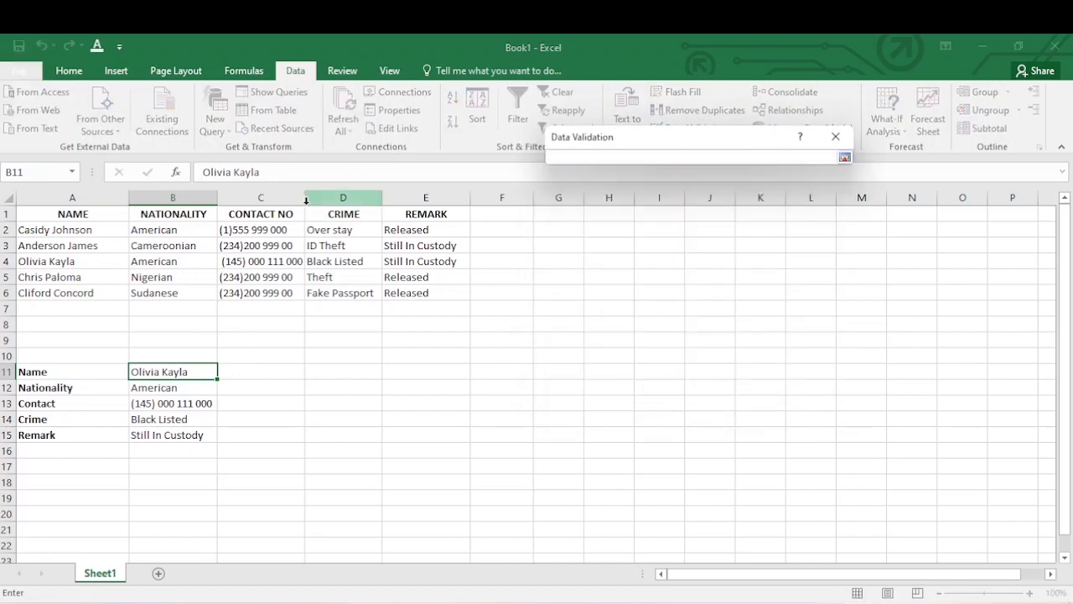
pyautogui.click(844, 158)
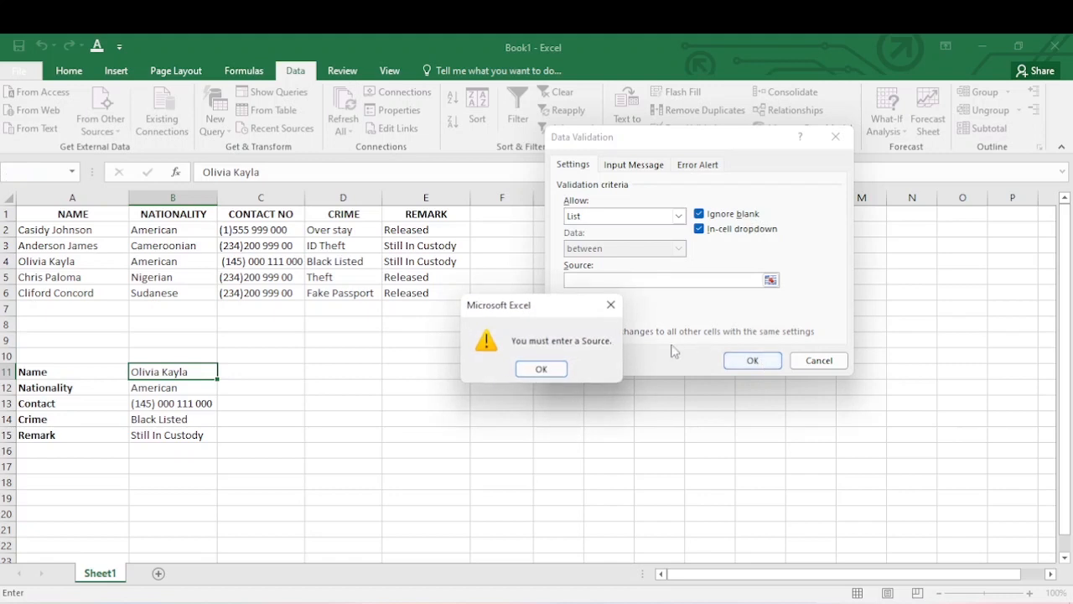
pyautogui.click(562, 367)
pyautogui.click(770, 280)
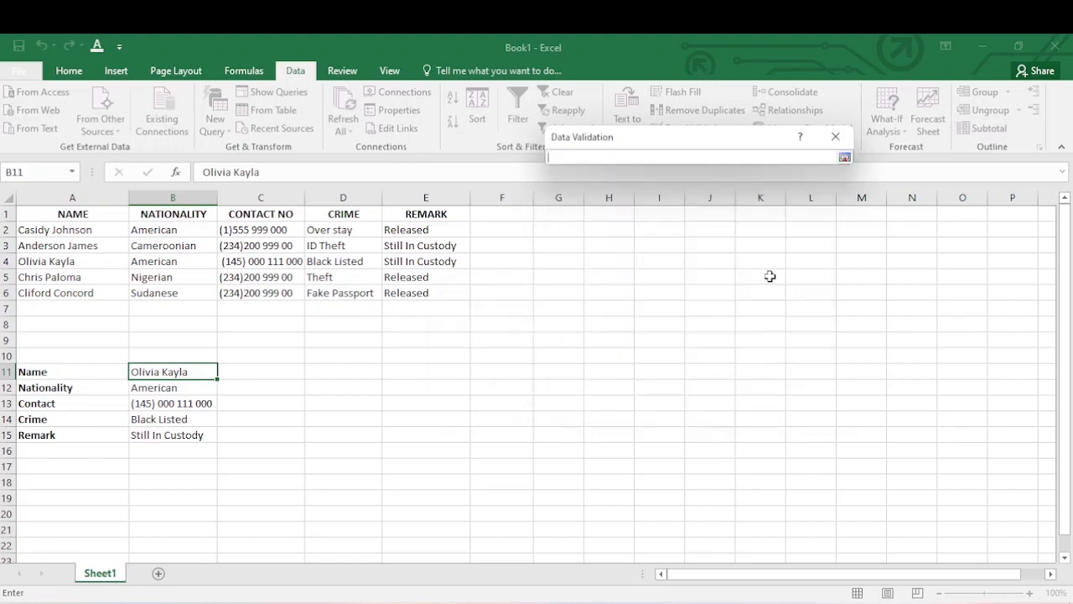
pyautogui.moveTo(28, 230); pyautogui.dragTo(71, 291)
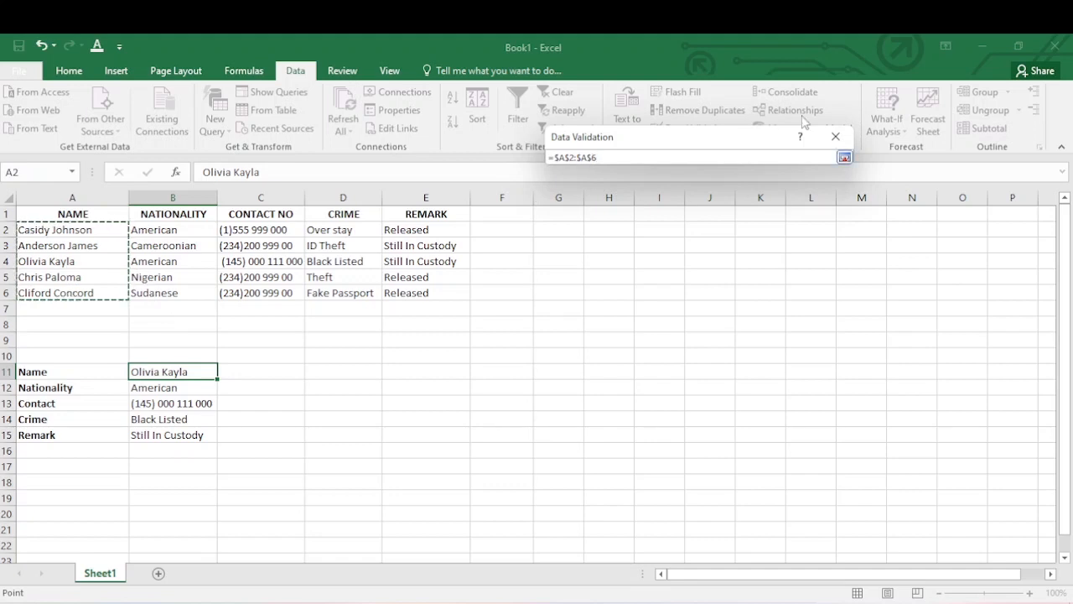
pyautogui.click(844, 157)
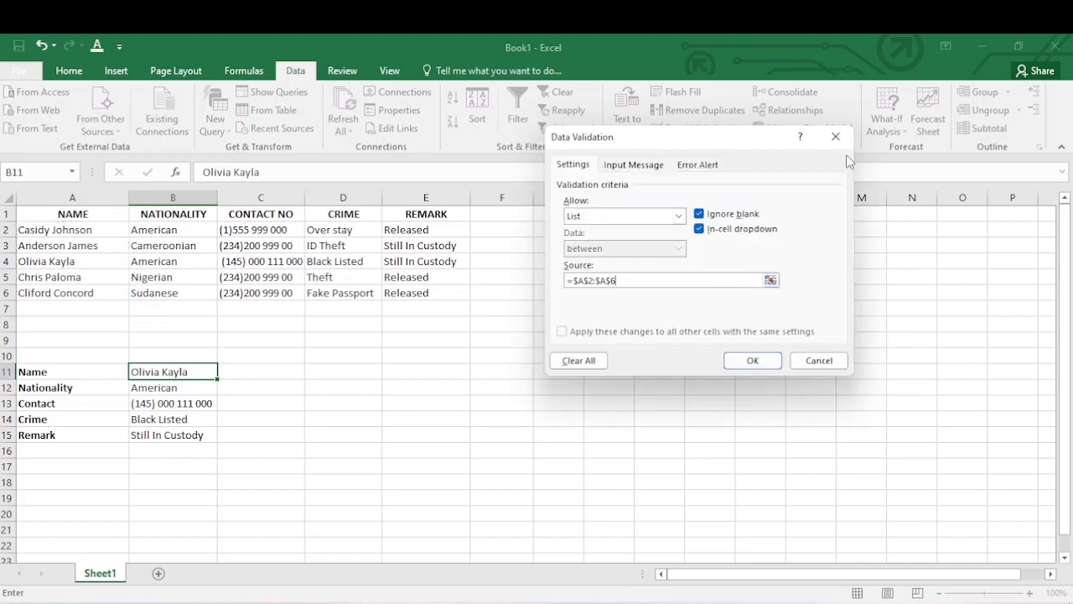
pyautogui.click(741, 359)
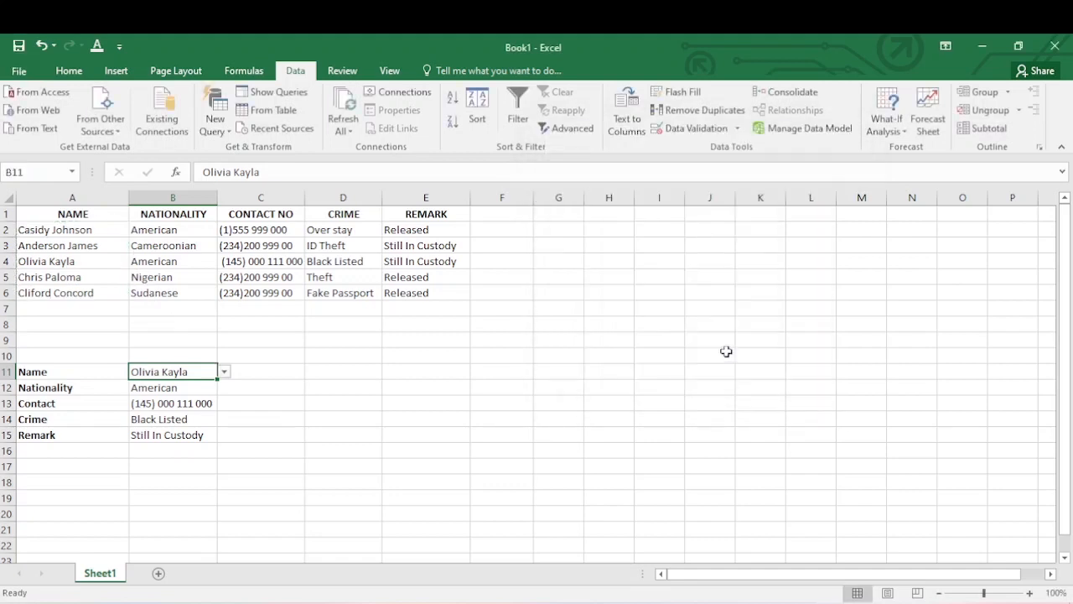
# Step: Test the lookups by choosing the name listed in A3 and then the one in A6 from B11's dropdown
pyautogui.click(224, 373)
pyautogui.click(176, 395)
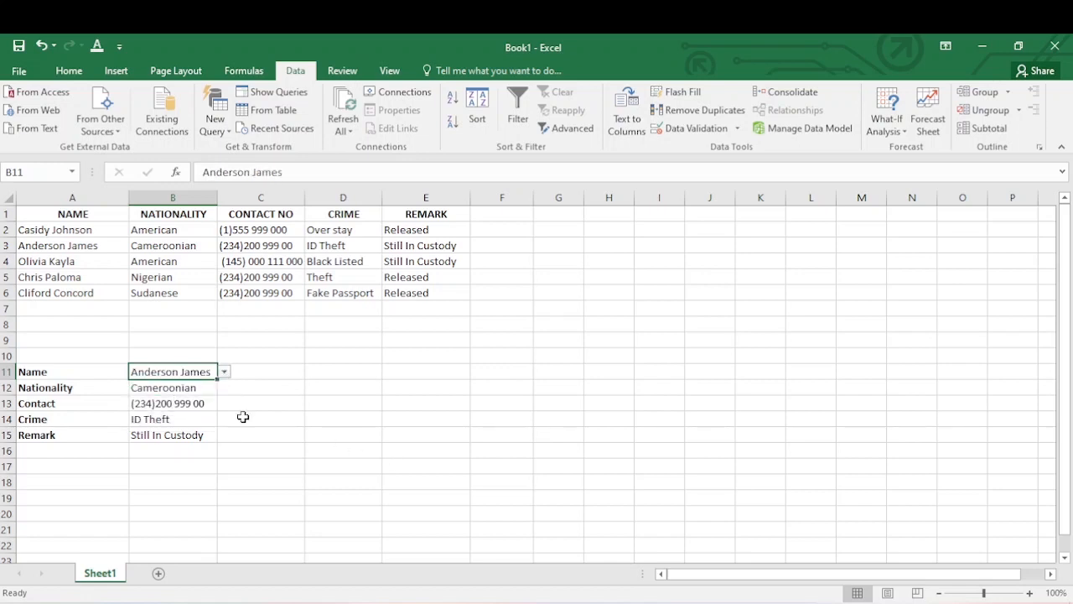
pyautogui.click(222, 372)
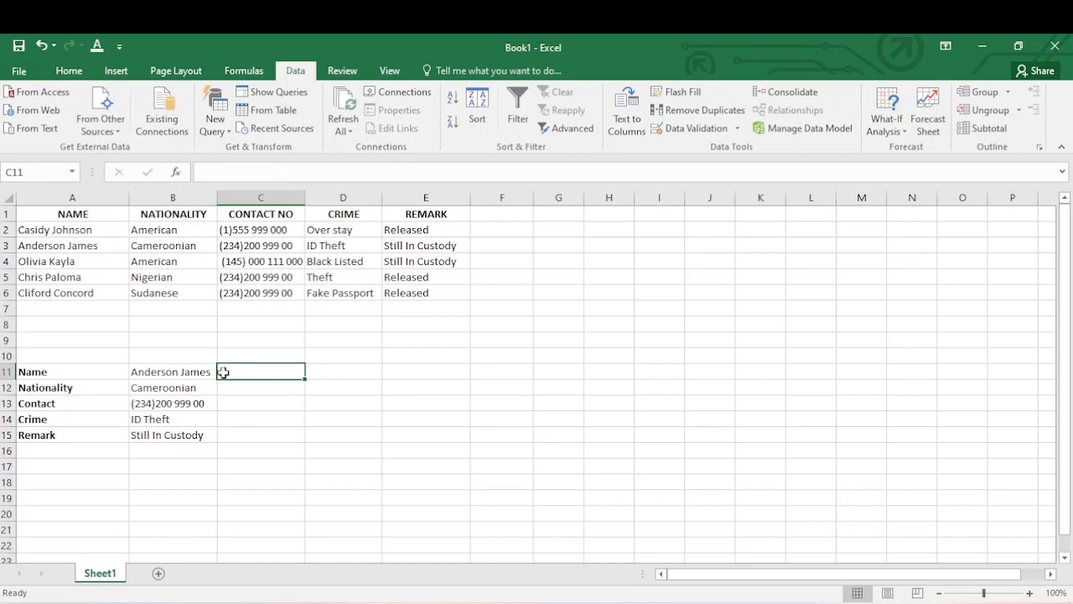
pyautogui.click(207, 370)
pyautogui.click(224, 371)
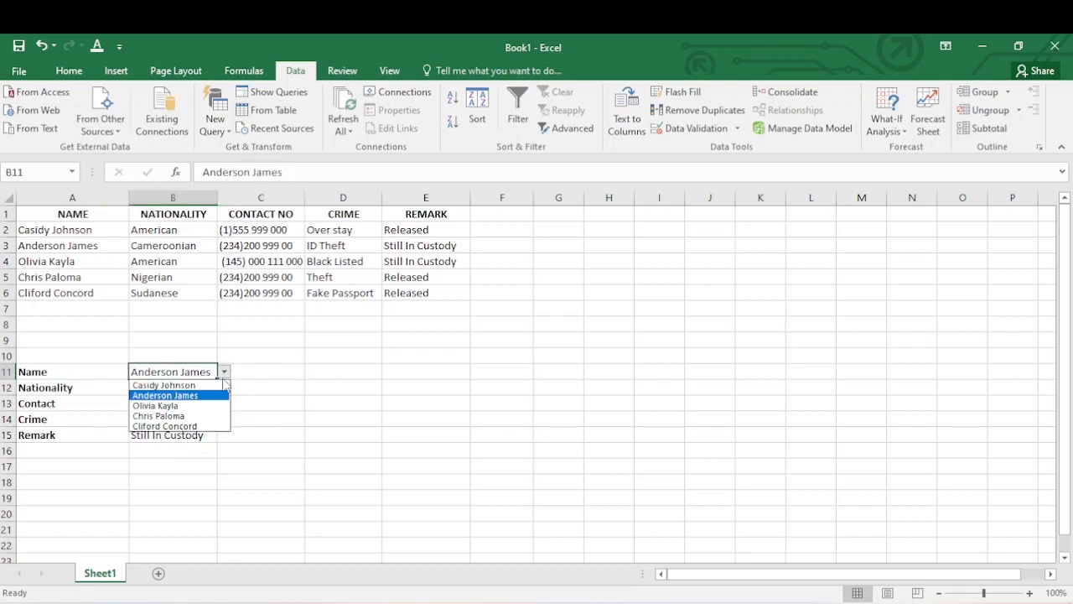
pyautogui.click(177, 426)
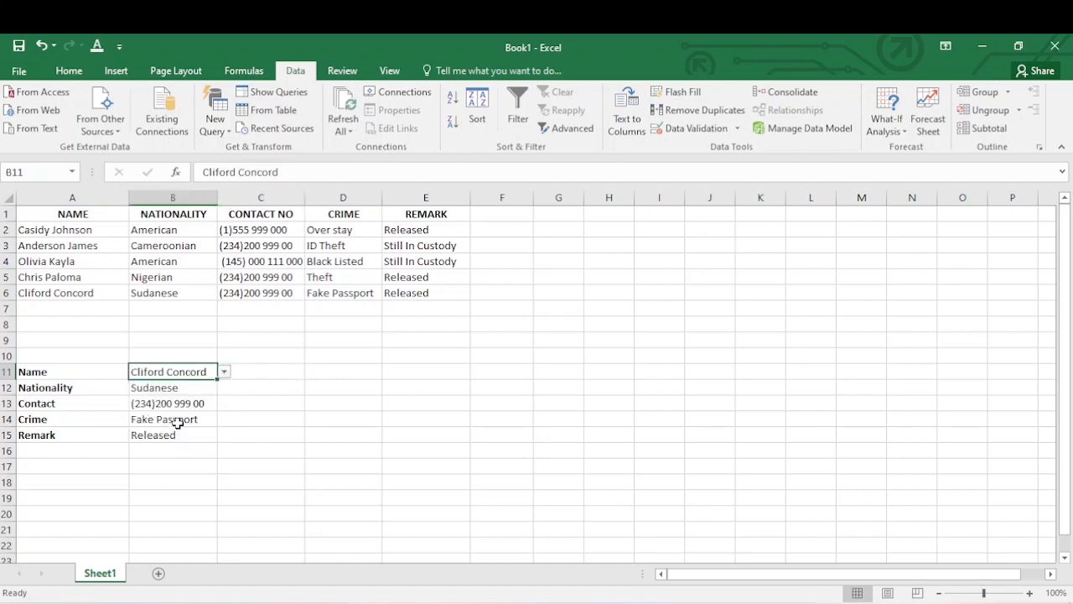